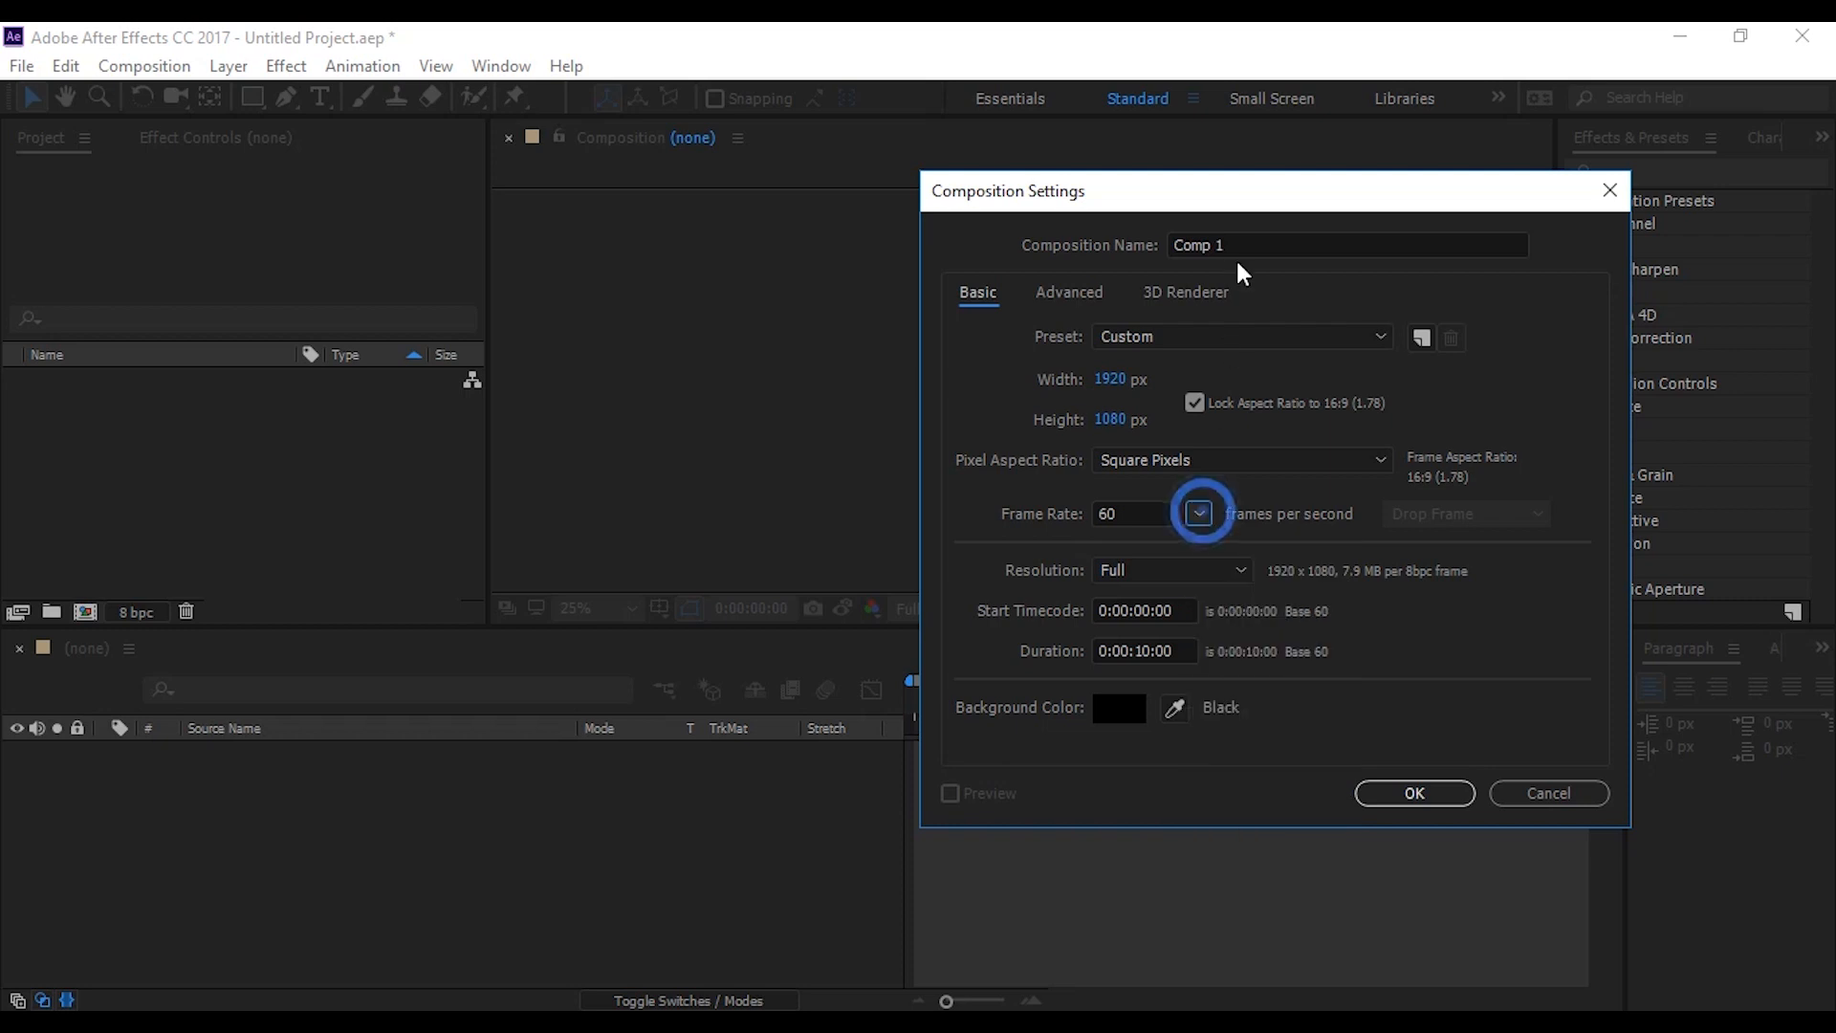
Step: Name the new composition "apple 2d anim" and create it
left_click(1240, 241)
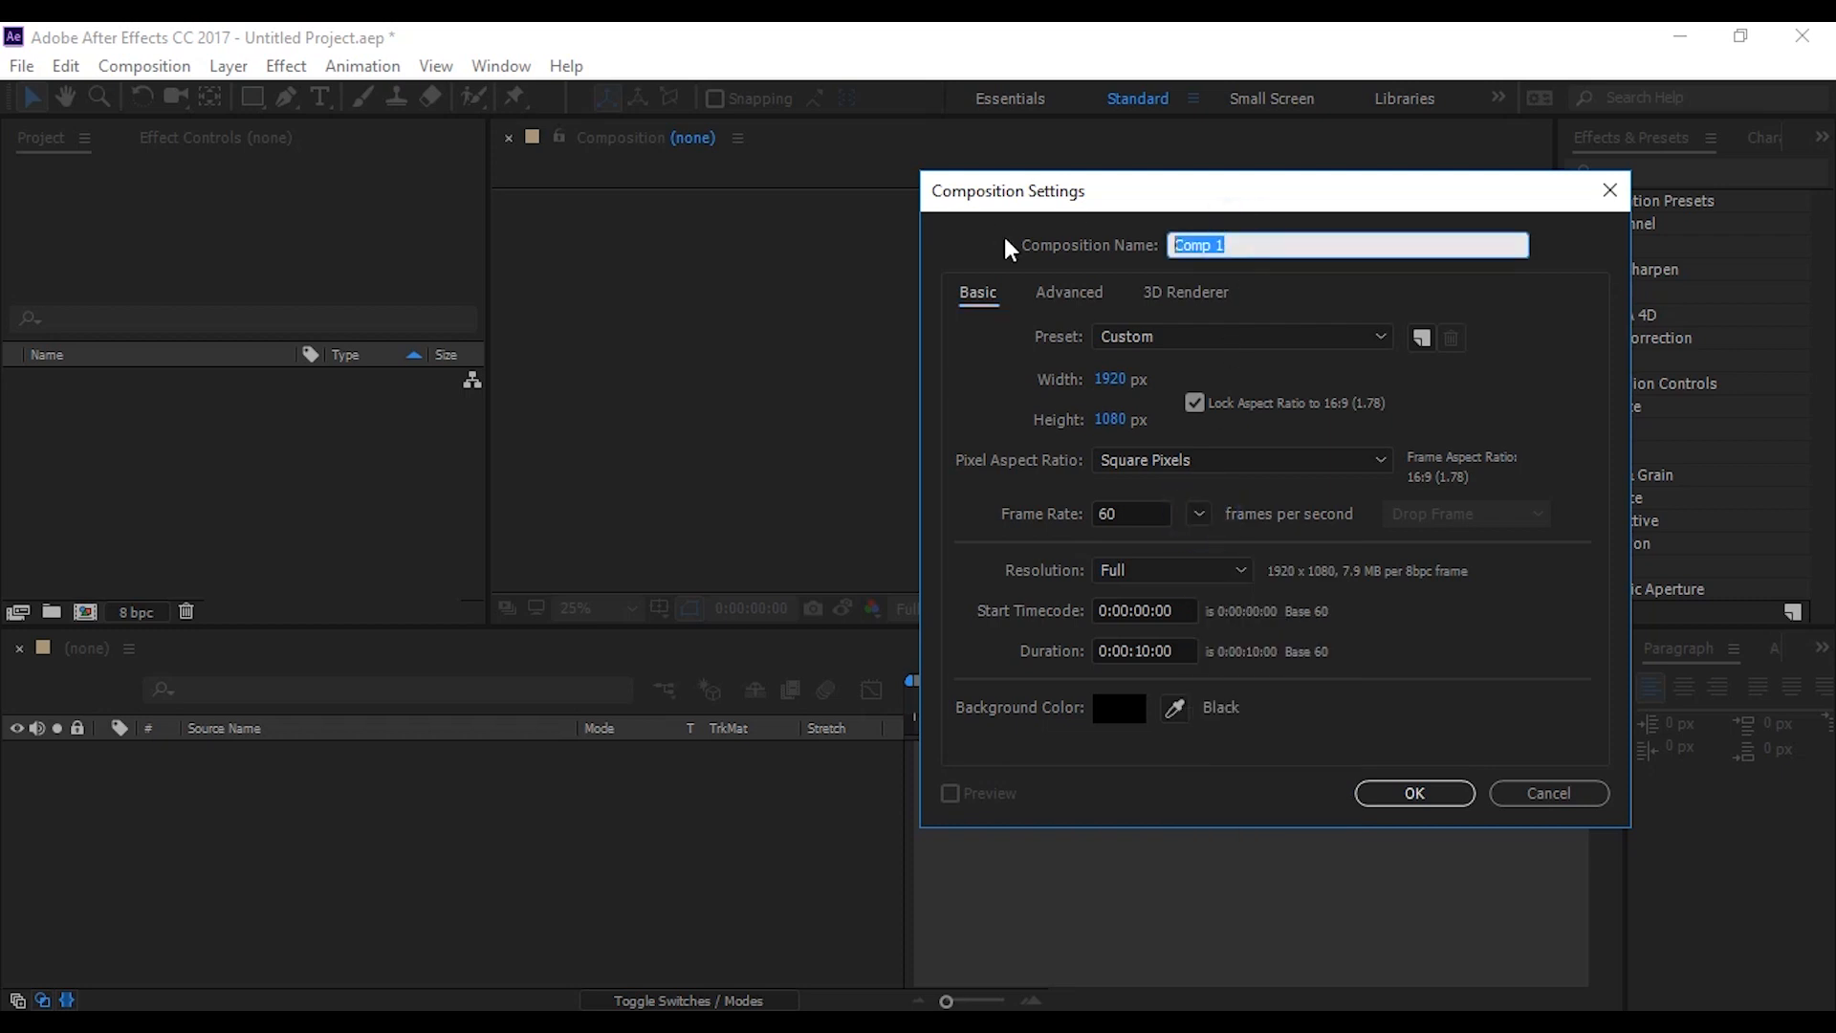
type("apple 2d anim")
left_click(1402, 792)
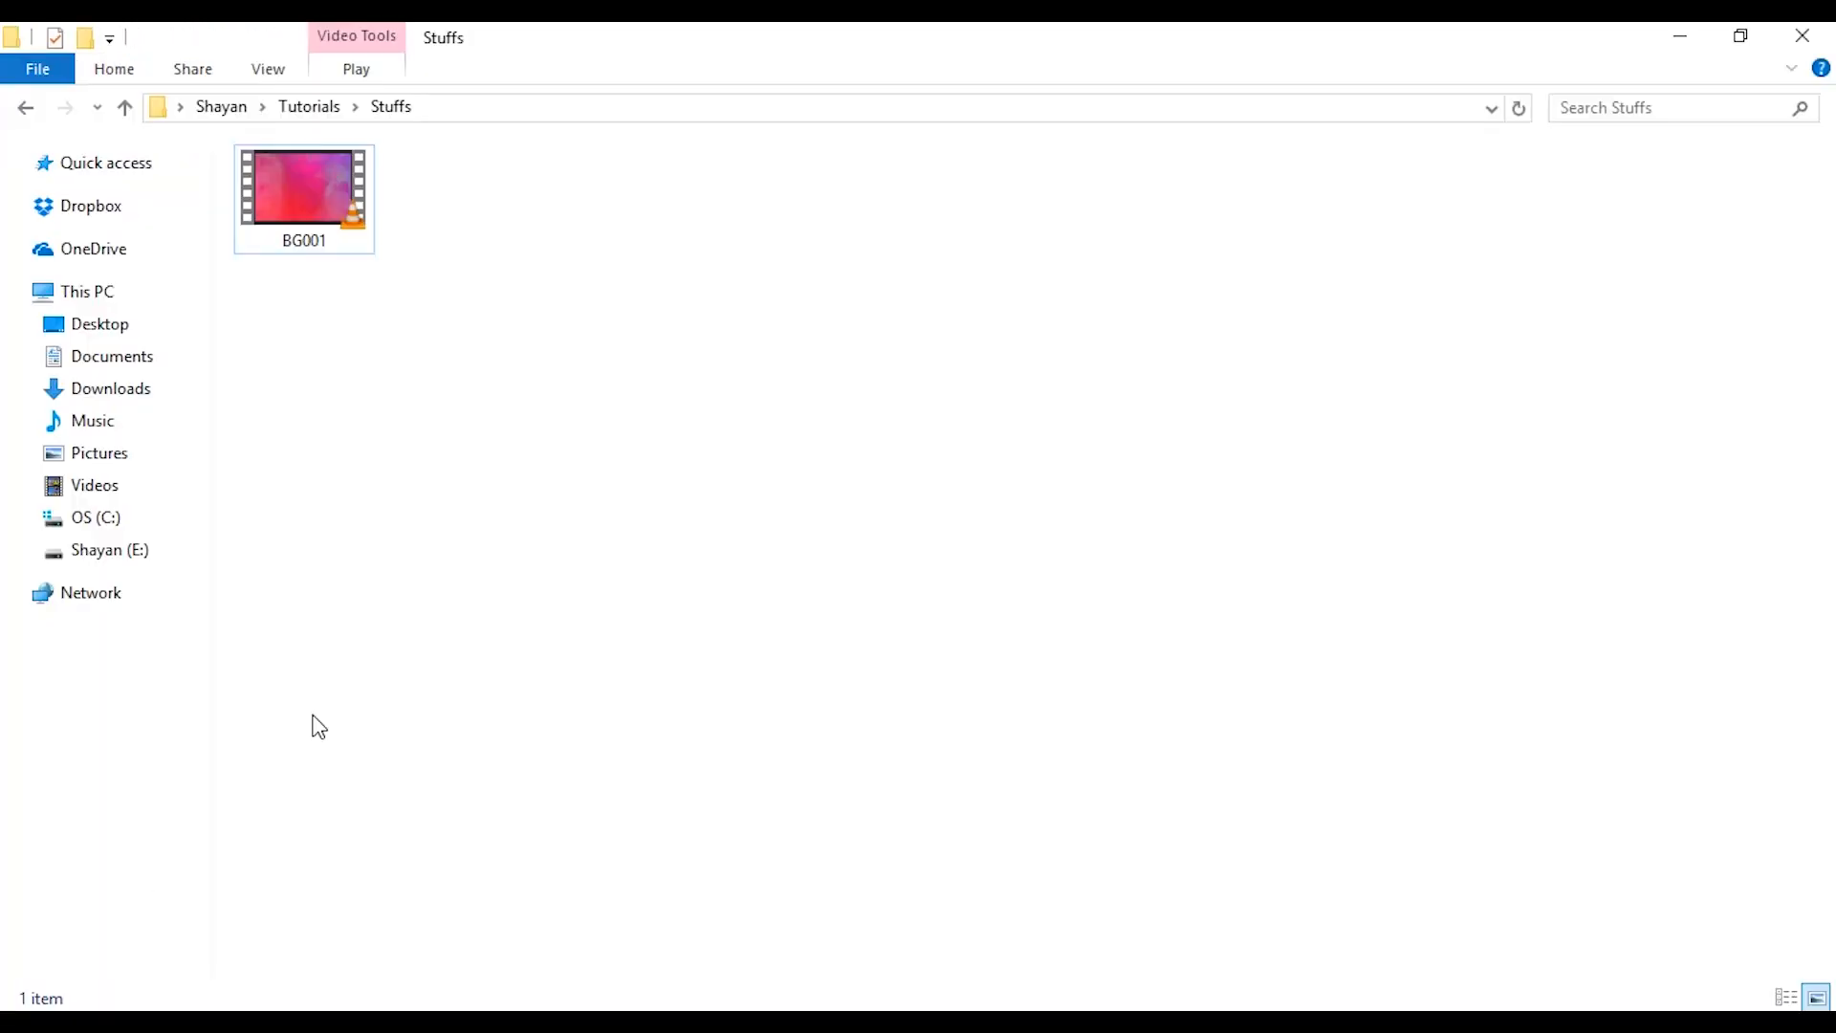
Step: Import the BG001 video from the Stuffs folder into the After Effects project
left_click(656, 586)
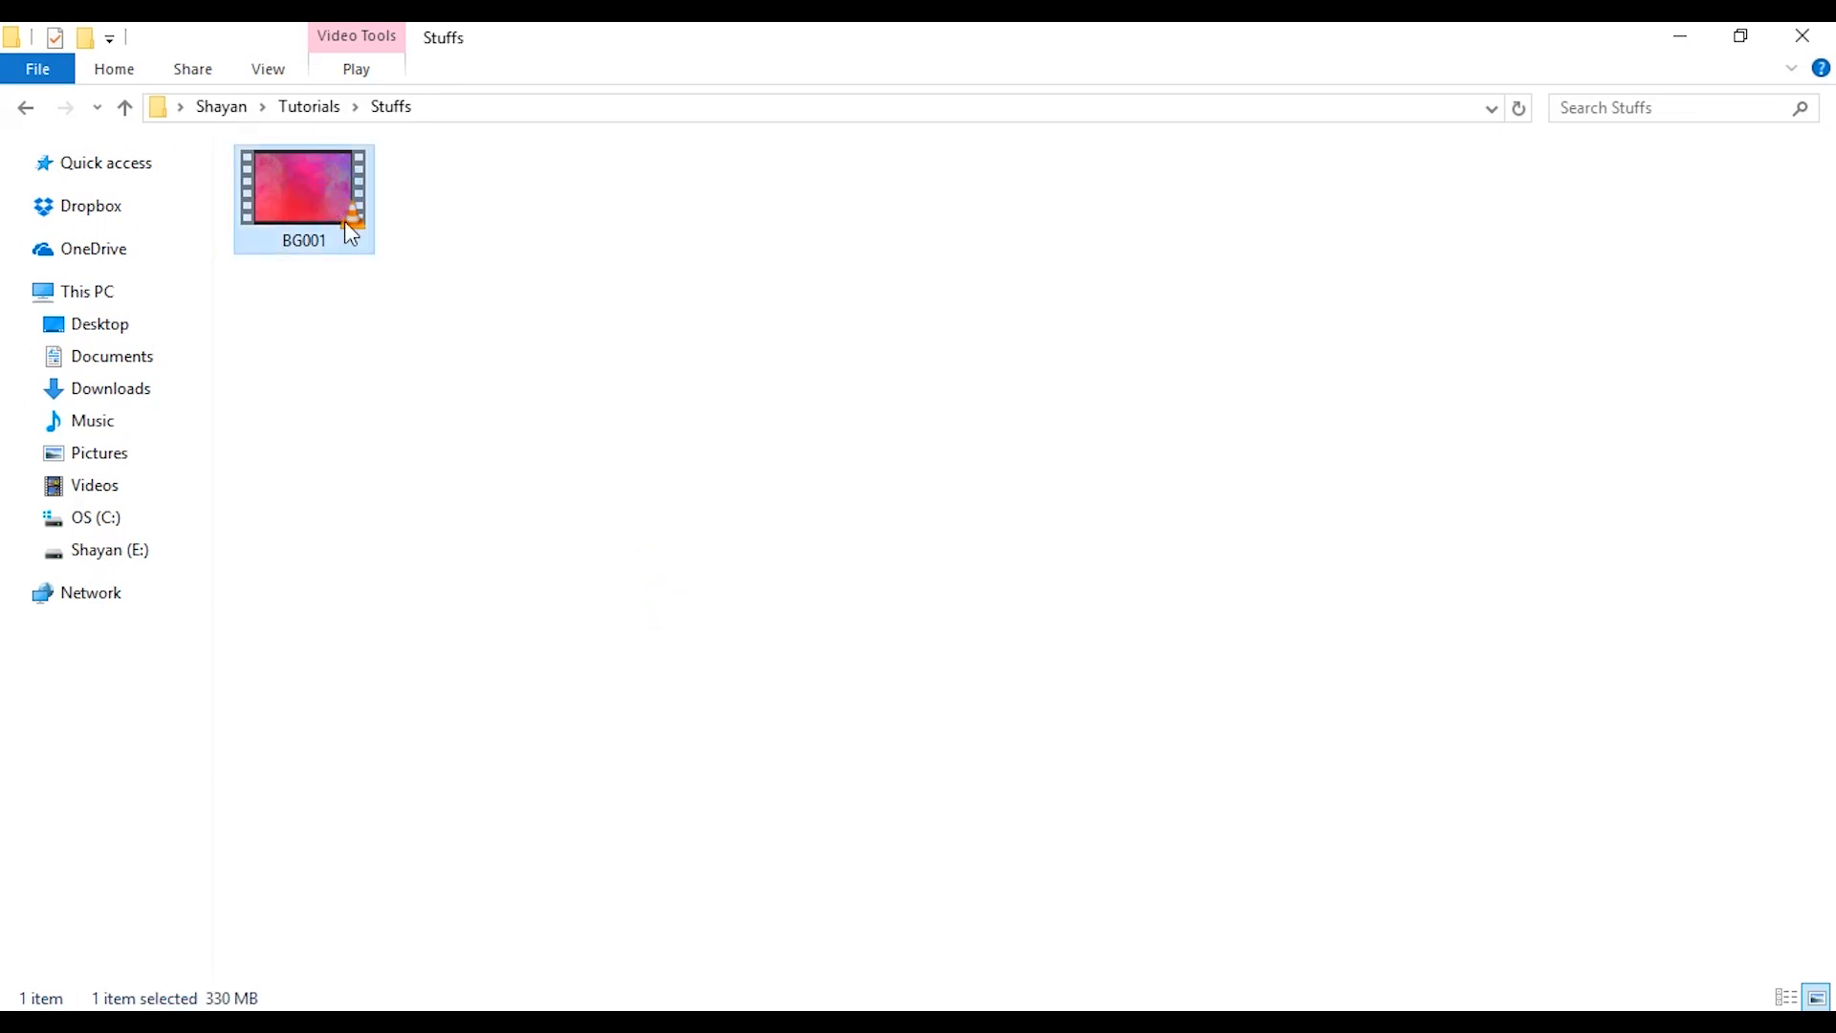
left_click(517, 364)
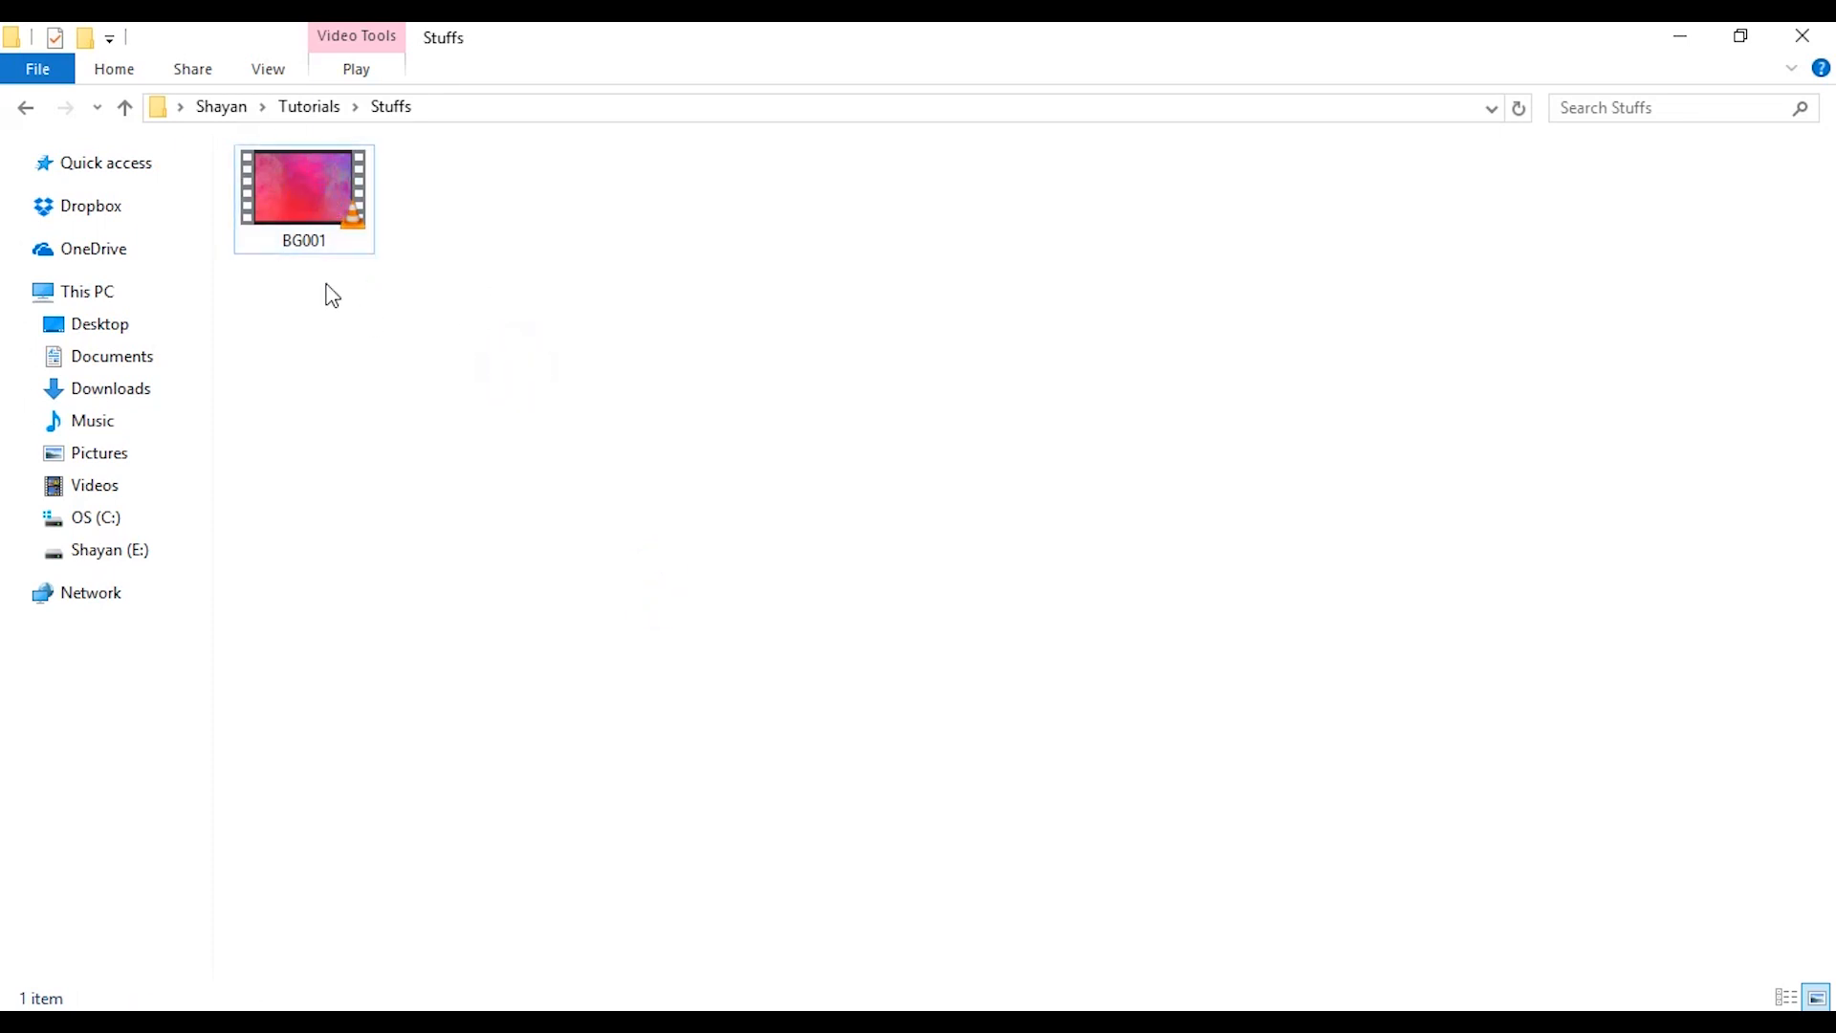
left_click_drag(306, 220, 236, 500)
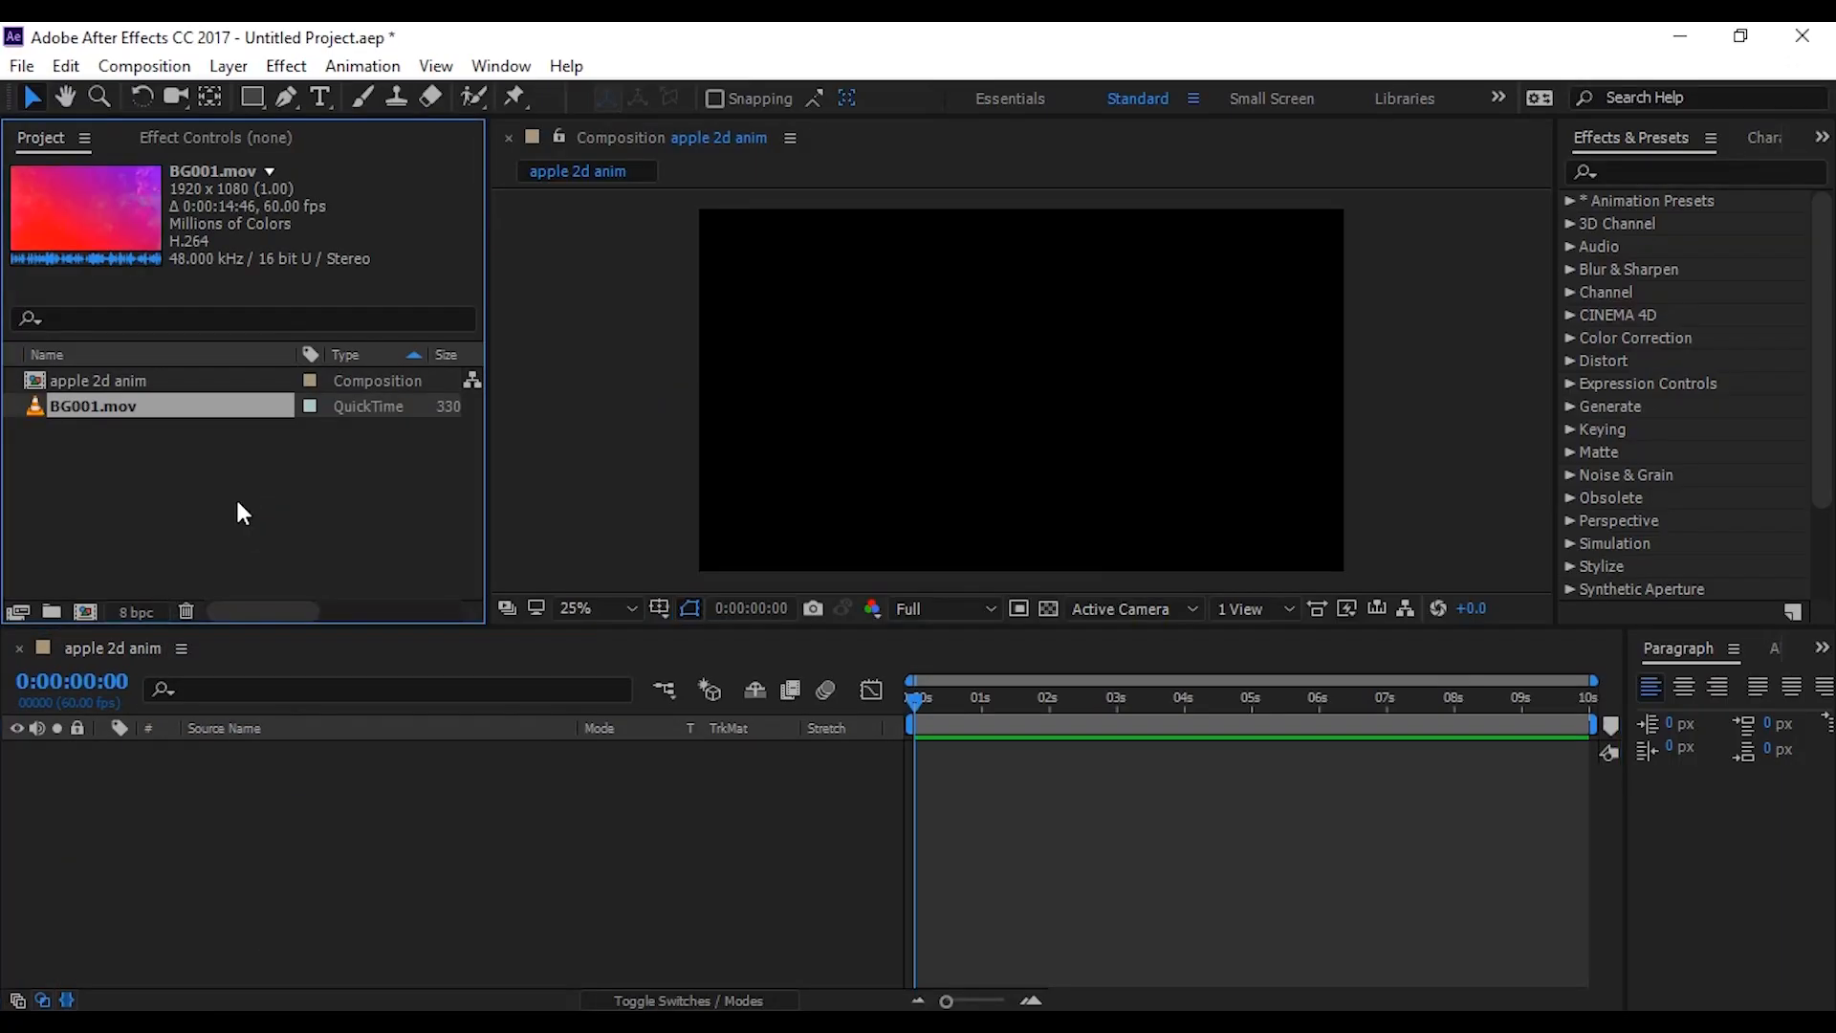
Step: Add the BG001.mov footage as a layer in the apple 2d anim composition
left_click(236, 497)
left_click(38, 409)
left_click_drag(56, 409, 205, 804)
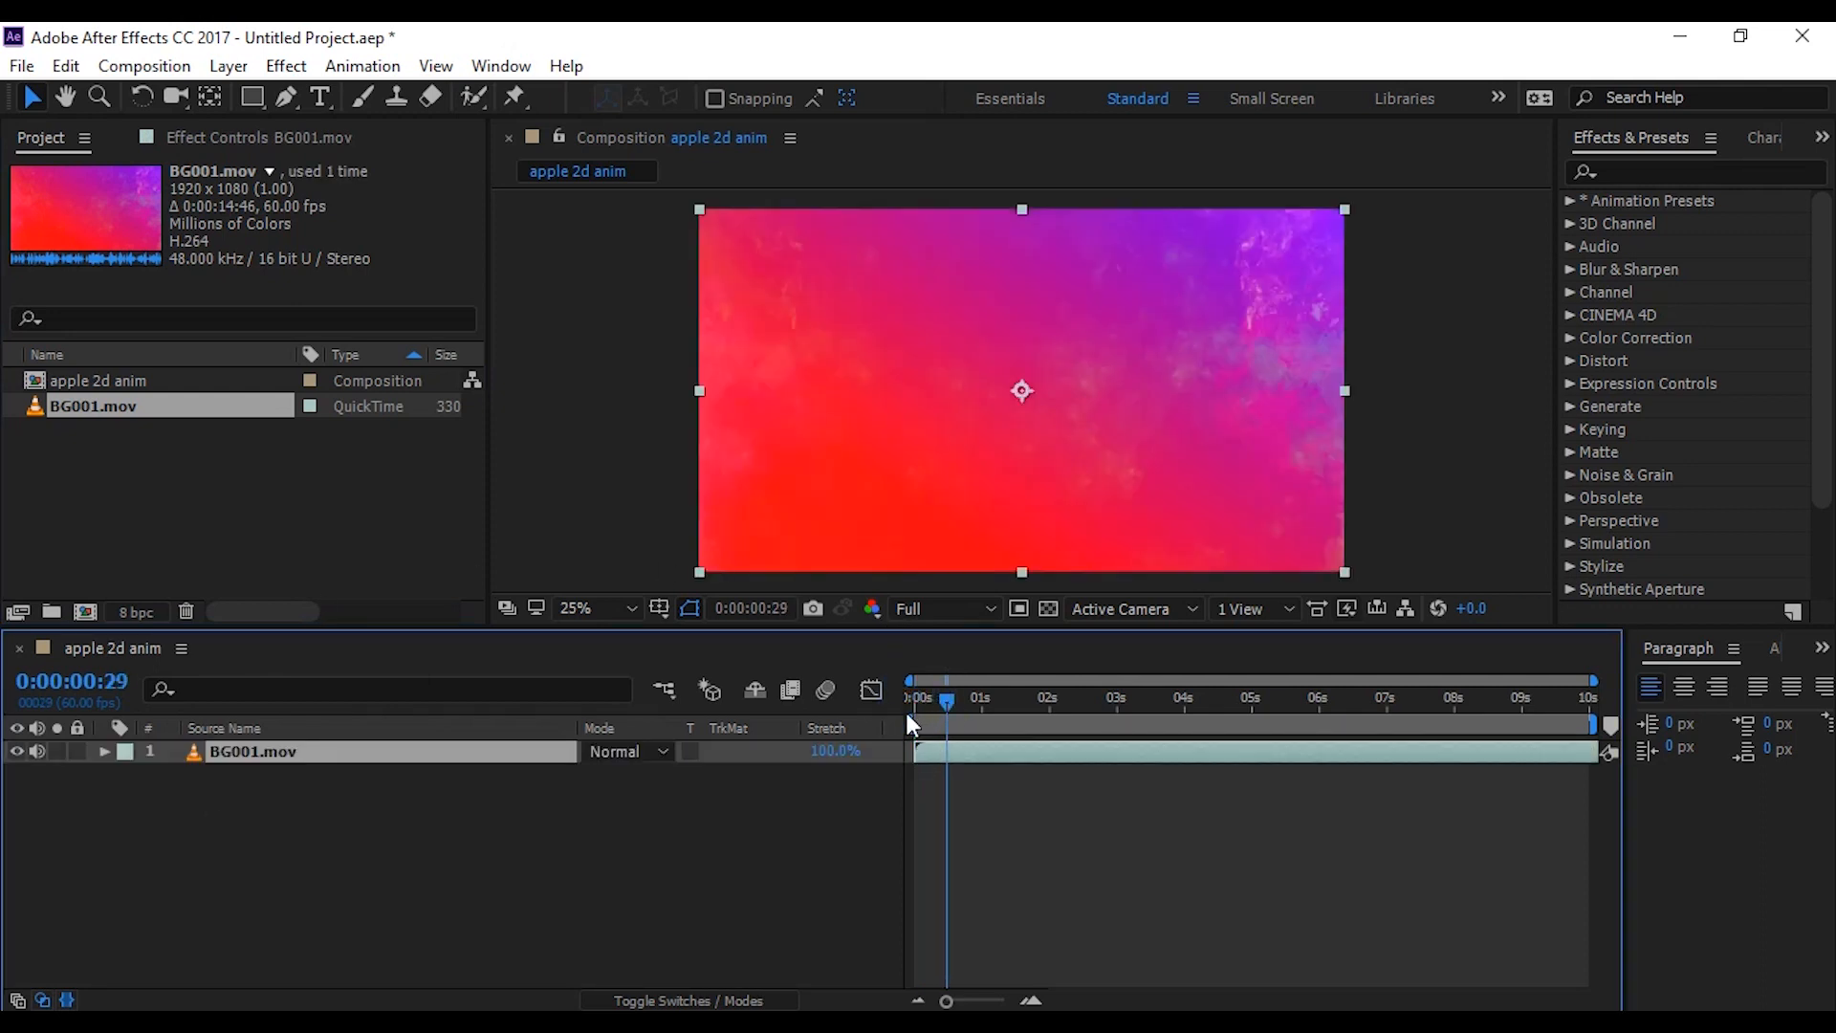
Step: Create a text layer reading "Peace" above the background and move it near the centre of the frame
right_click(281, 818)
mouse_move(335, 572)
left_click(693, 603)
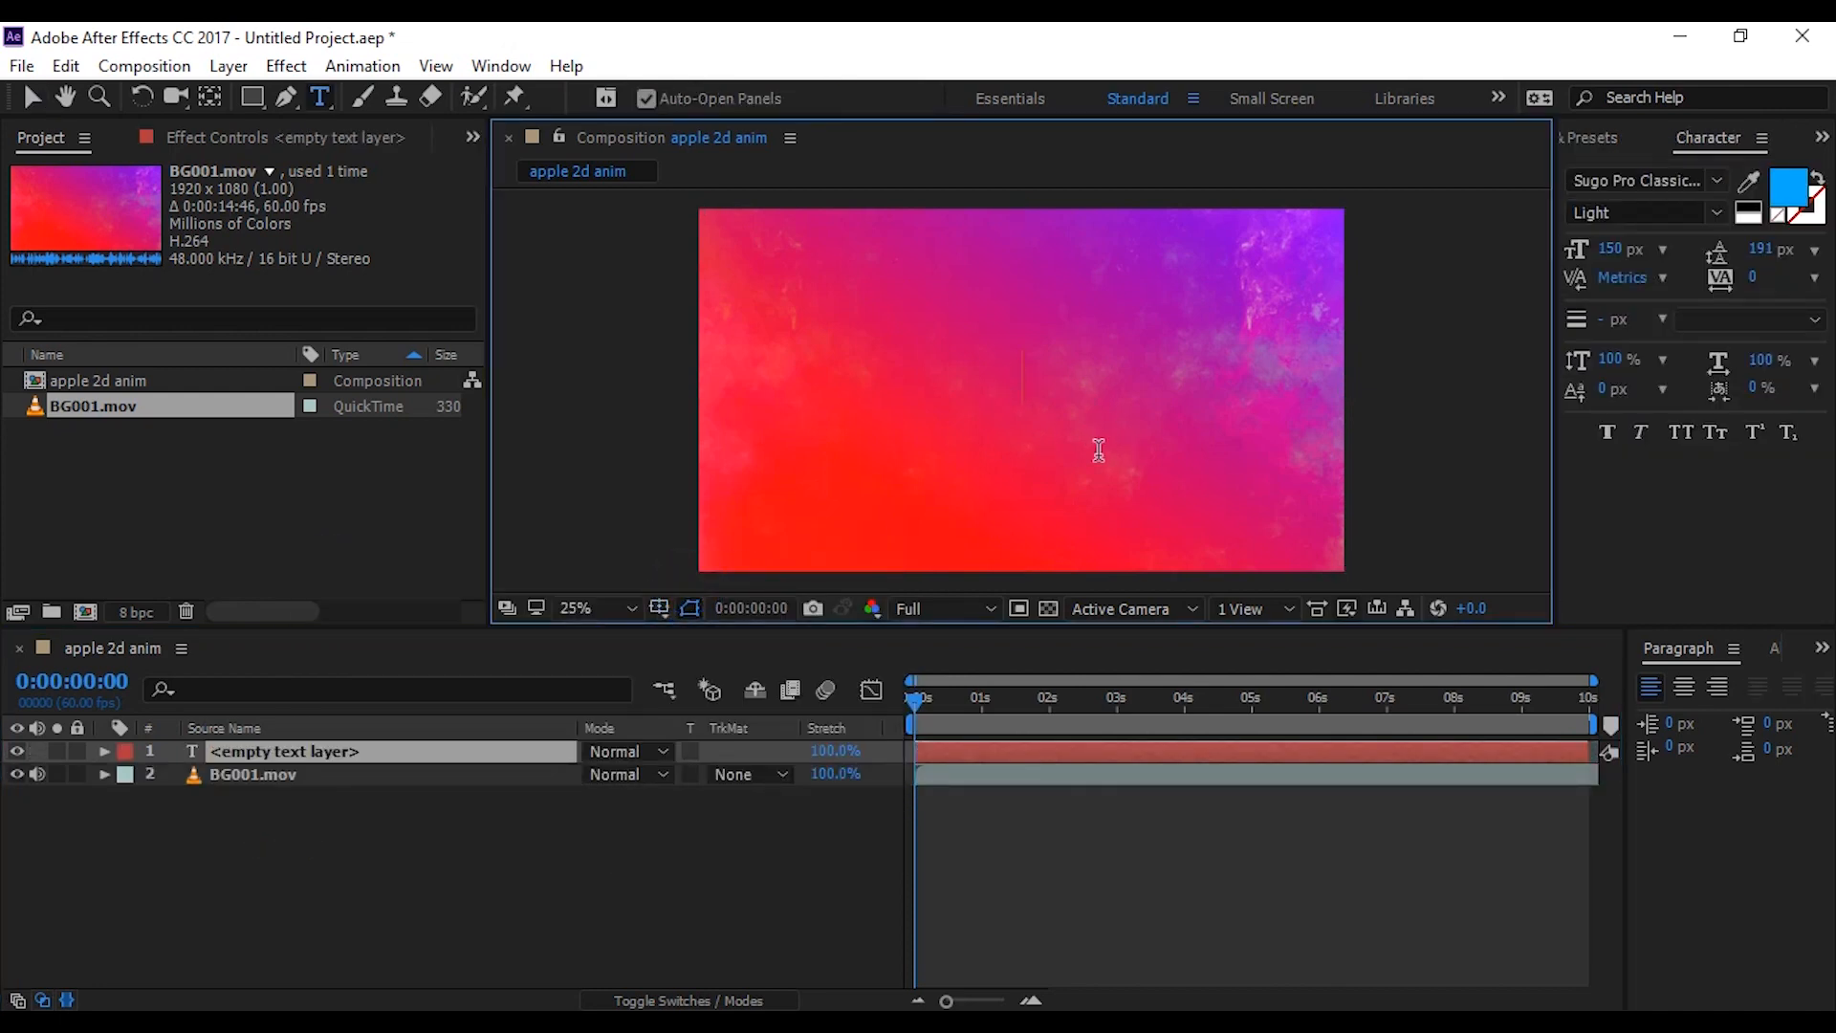
type("Peace")
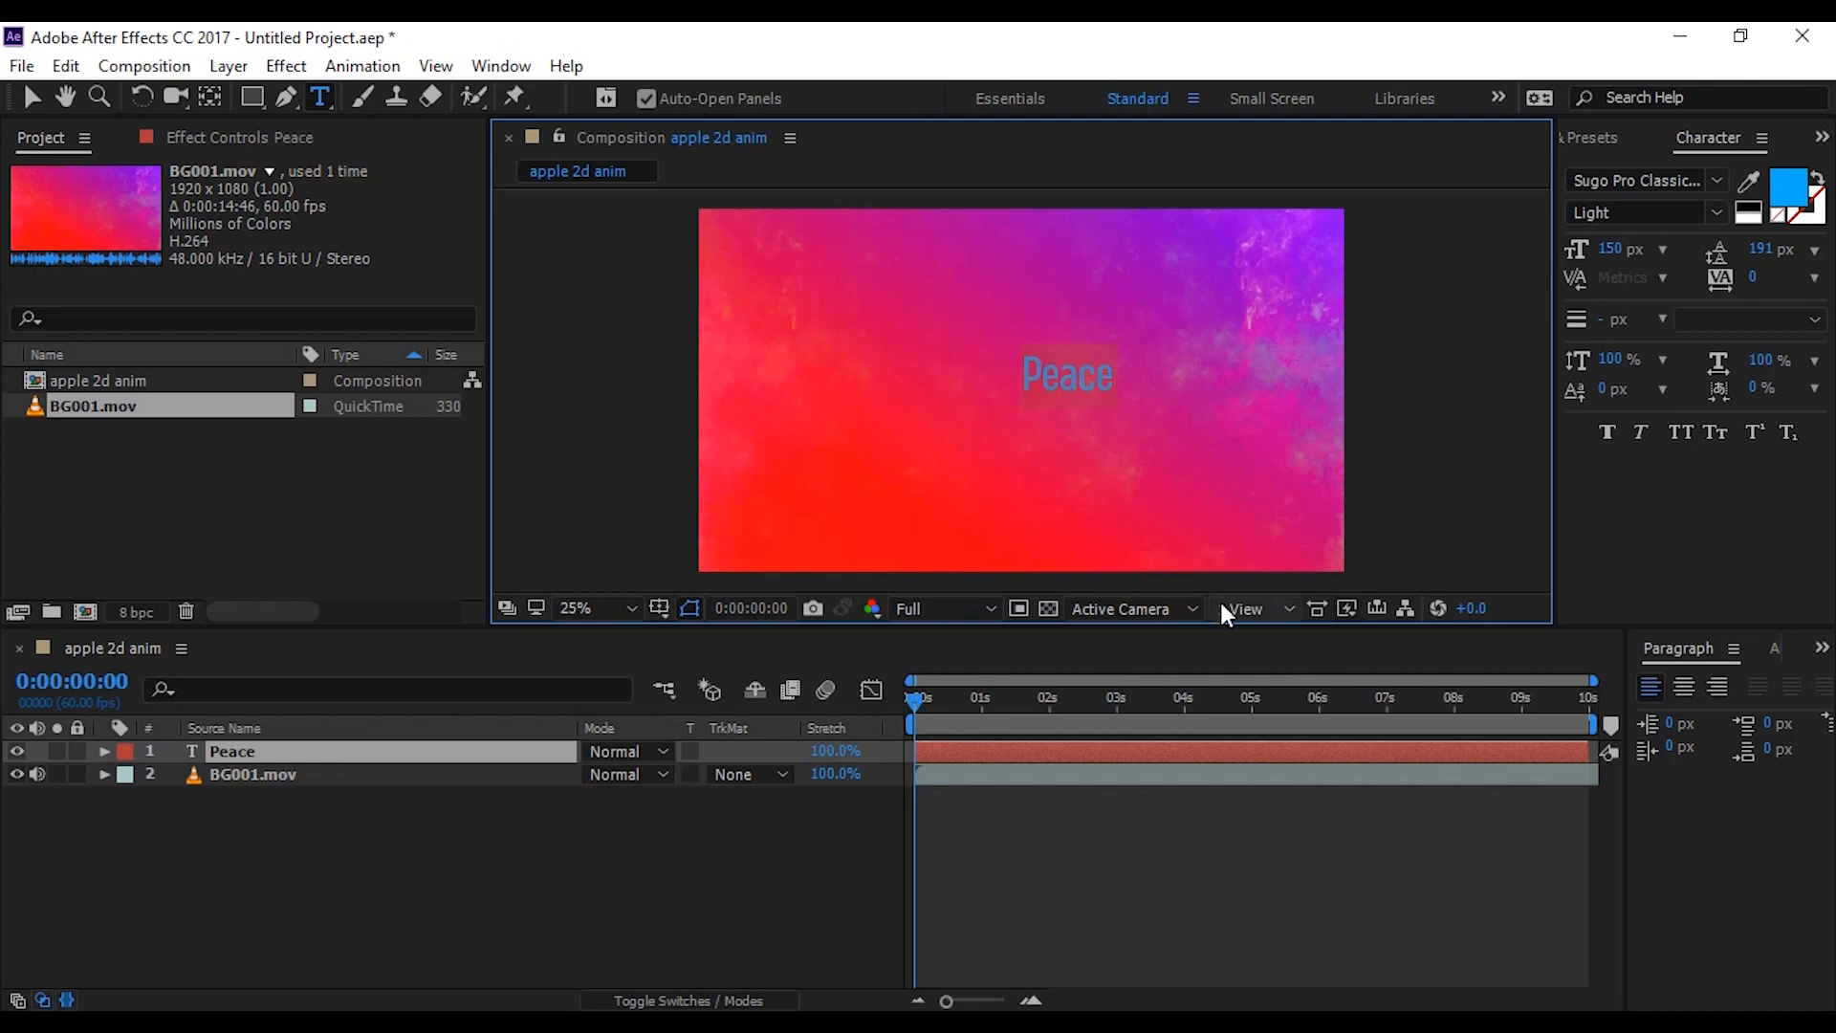
left_click_drag(1222, 475, 1168, 504)
Step: Set the Peace text's font to Product Sans and its fill color to white (ffffff)
left_click(1652, 181)
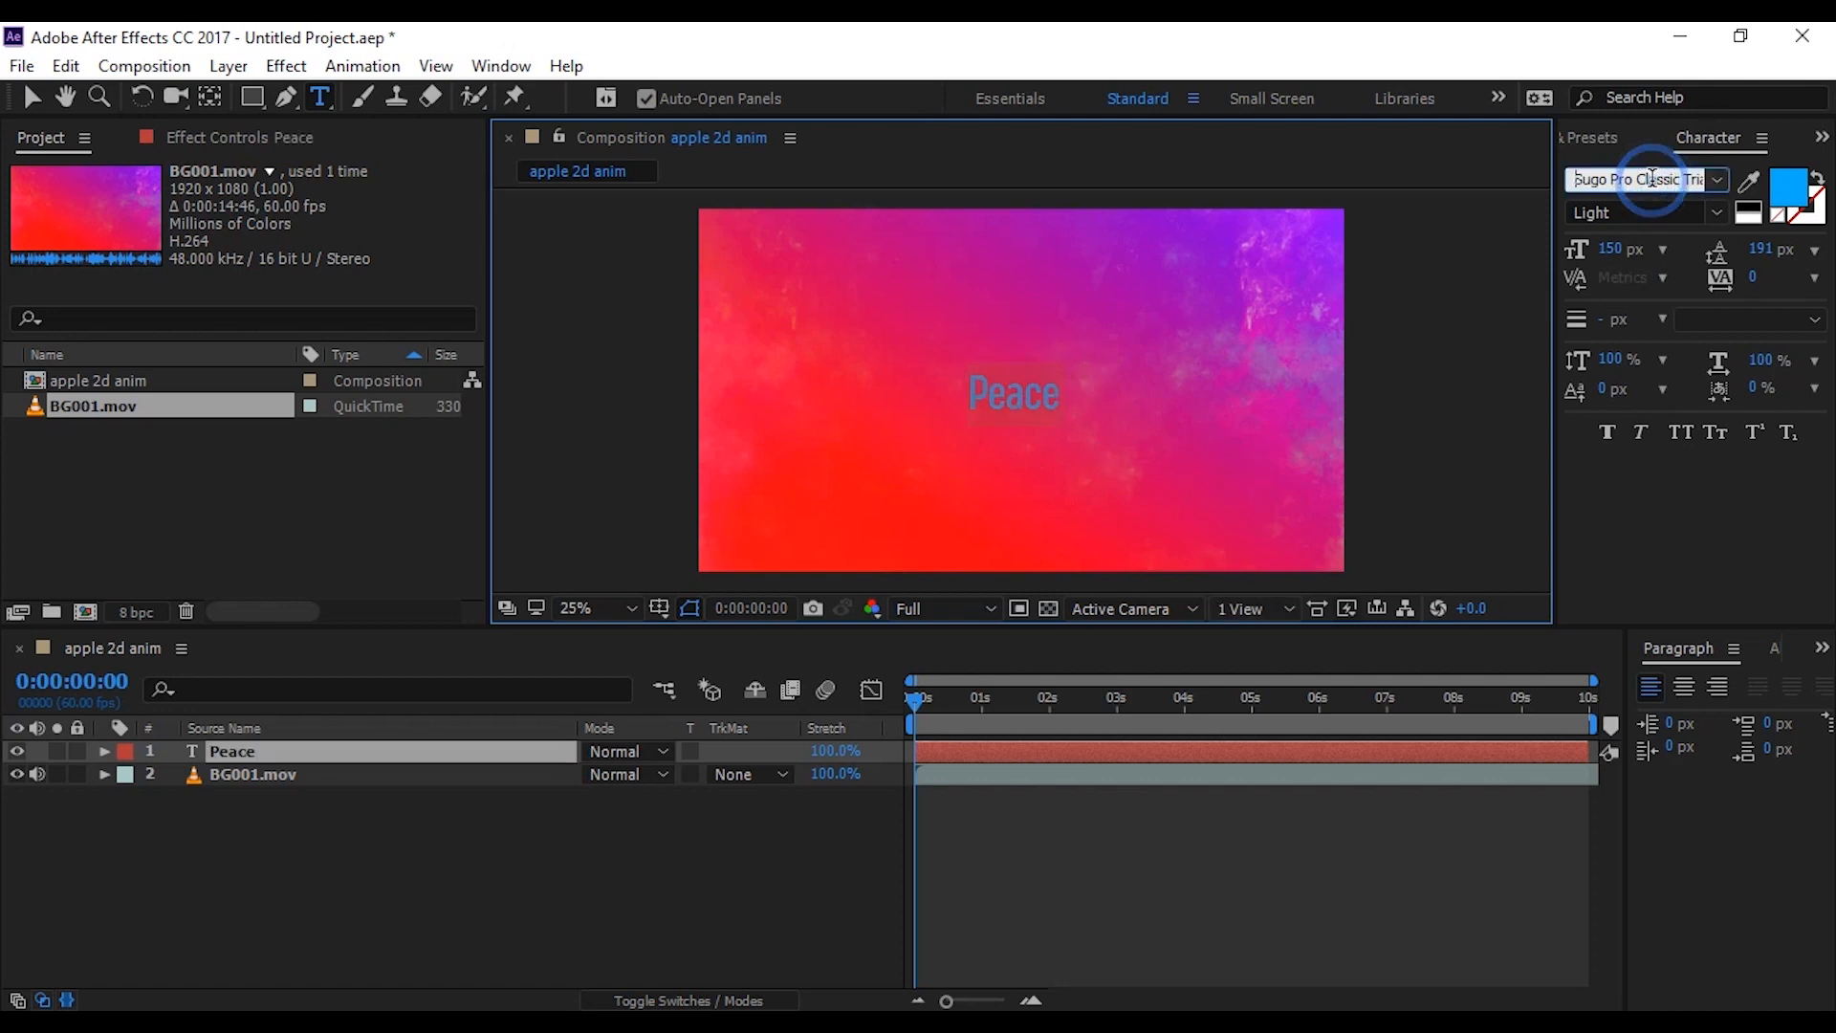
type("Product Sans")
key("Return")
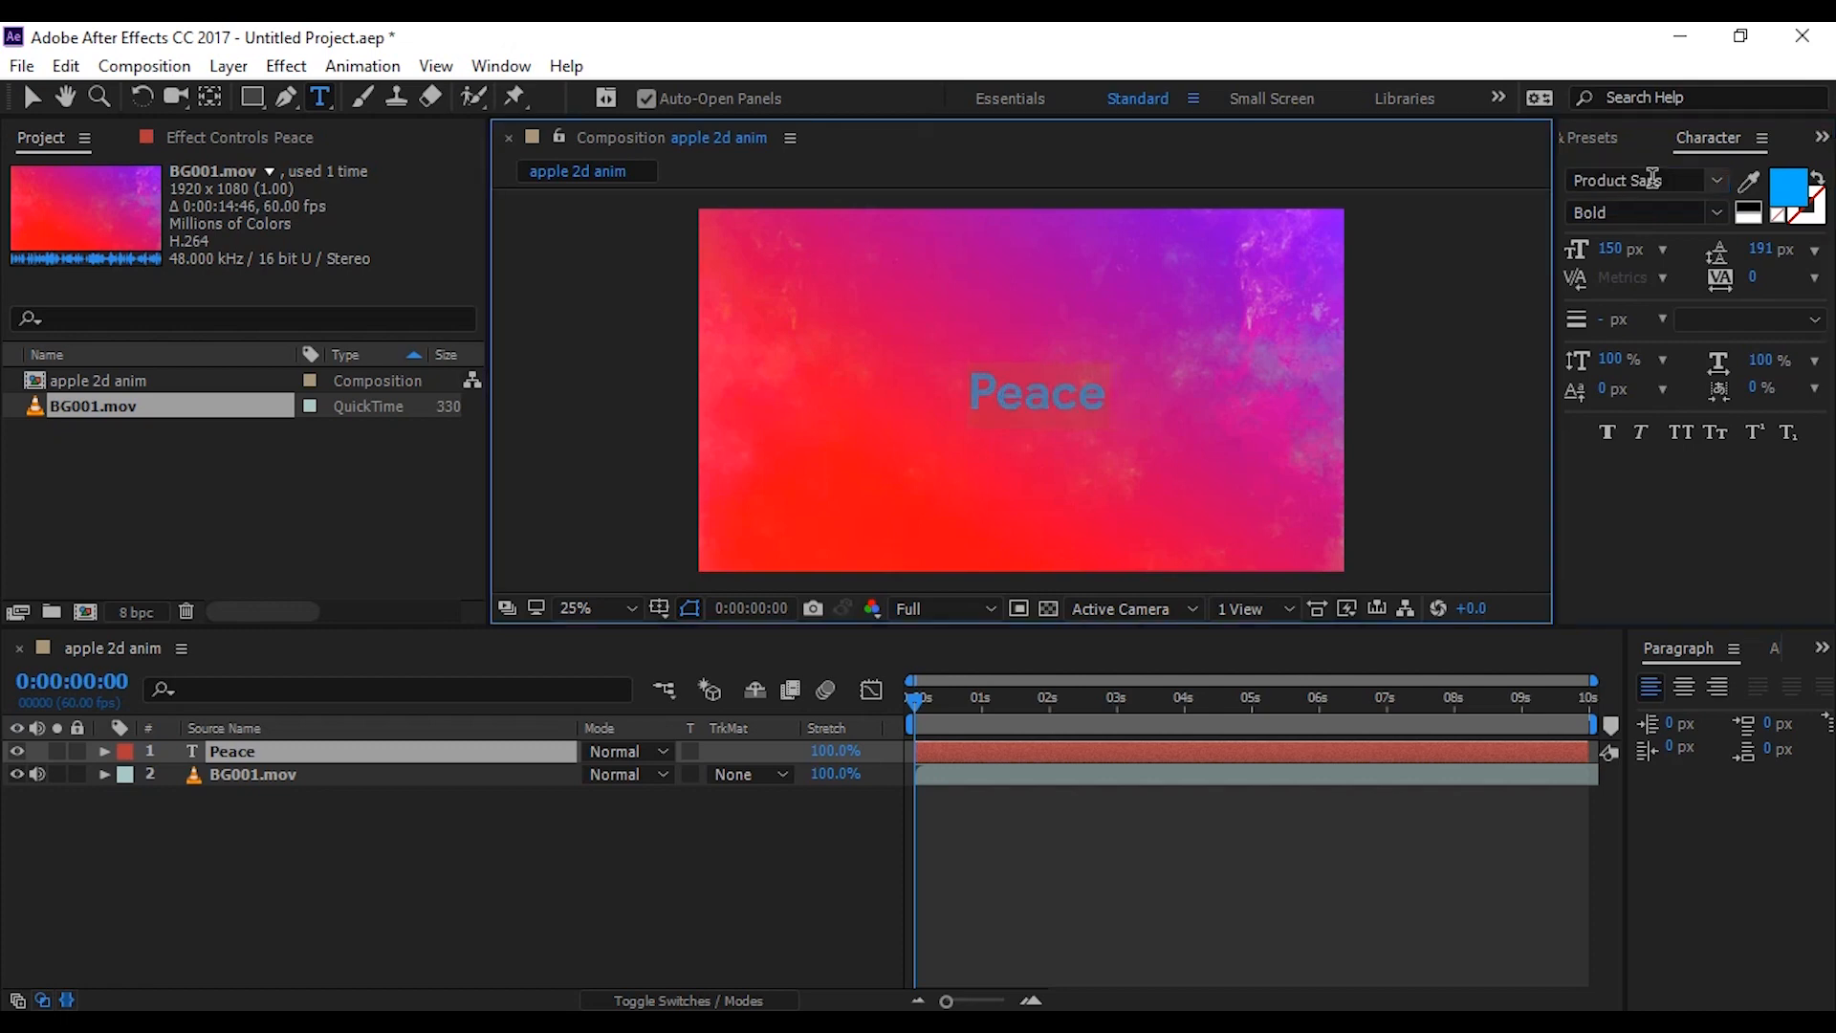
left_click(1781, 190)
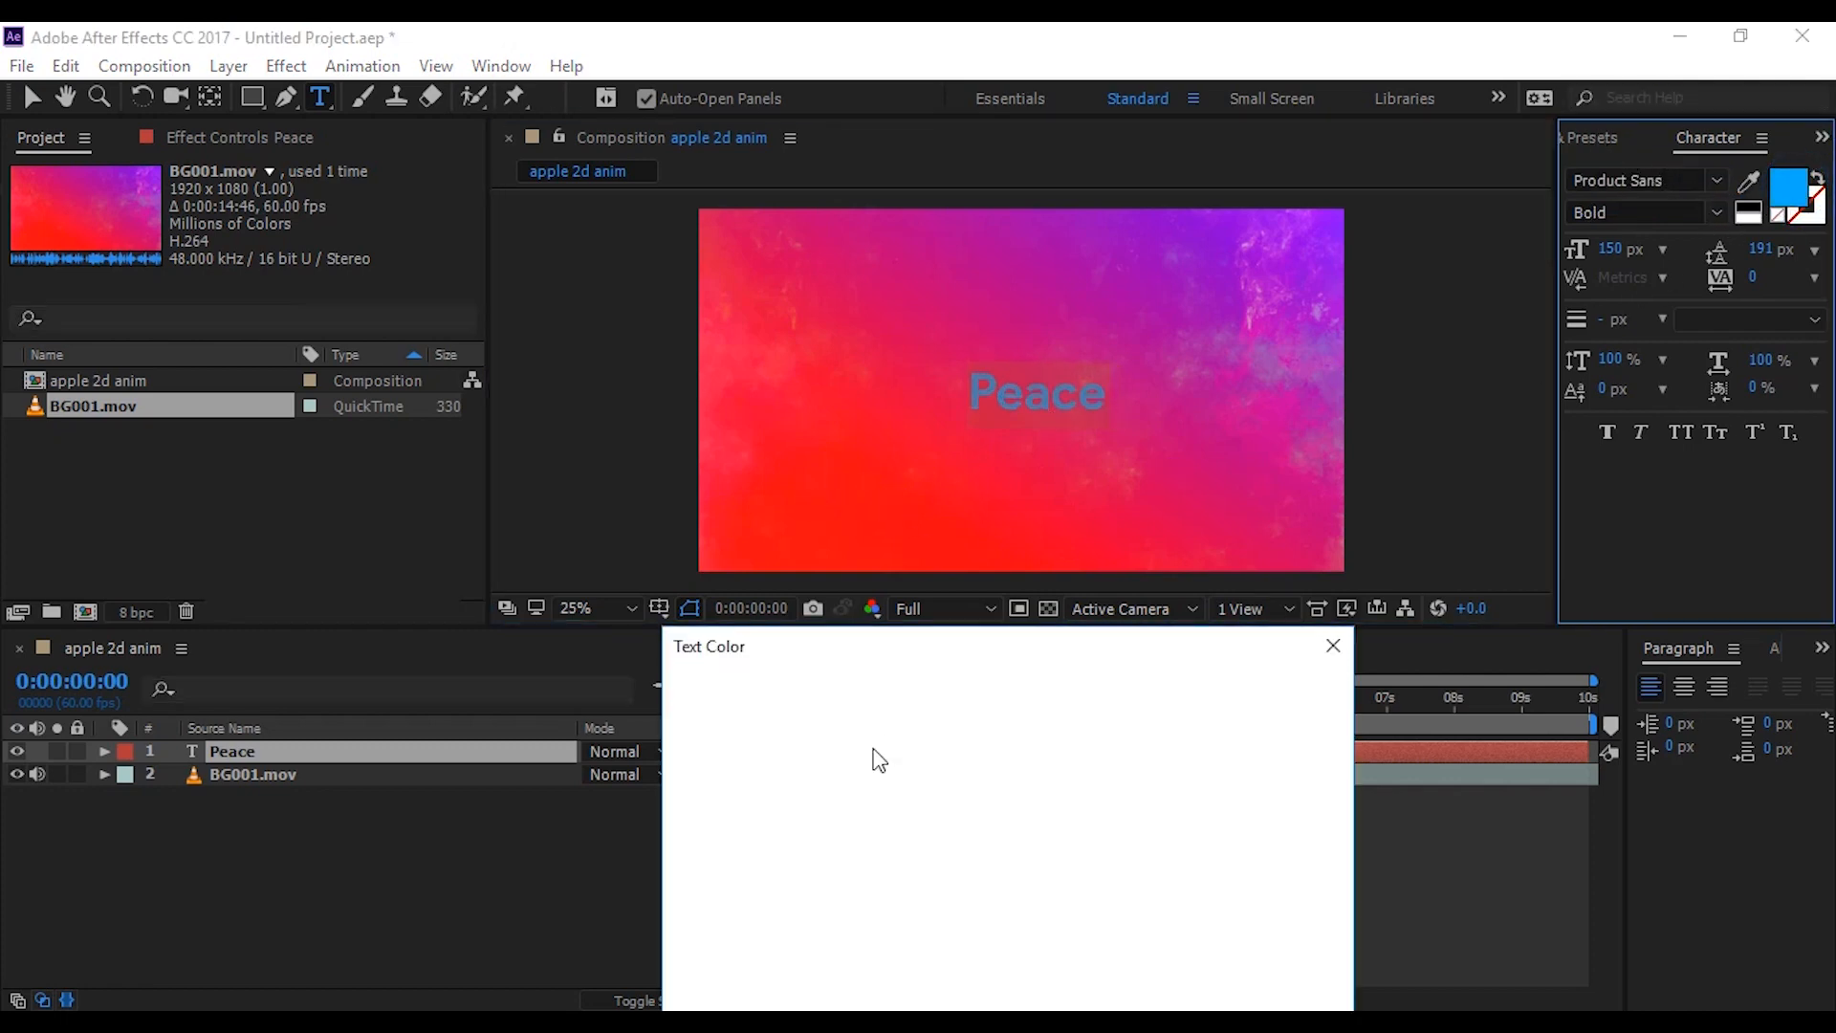
type("ffffff")
left_click(1287, 700)
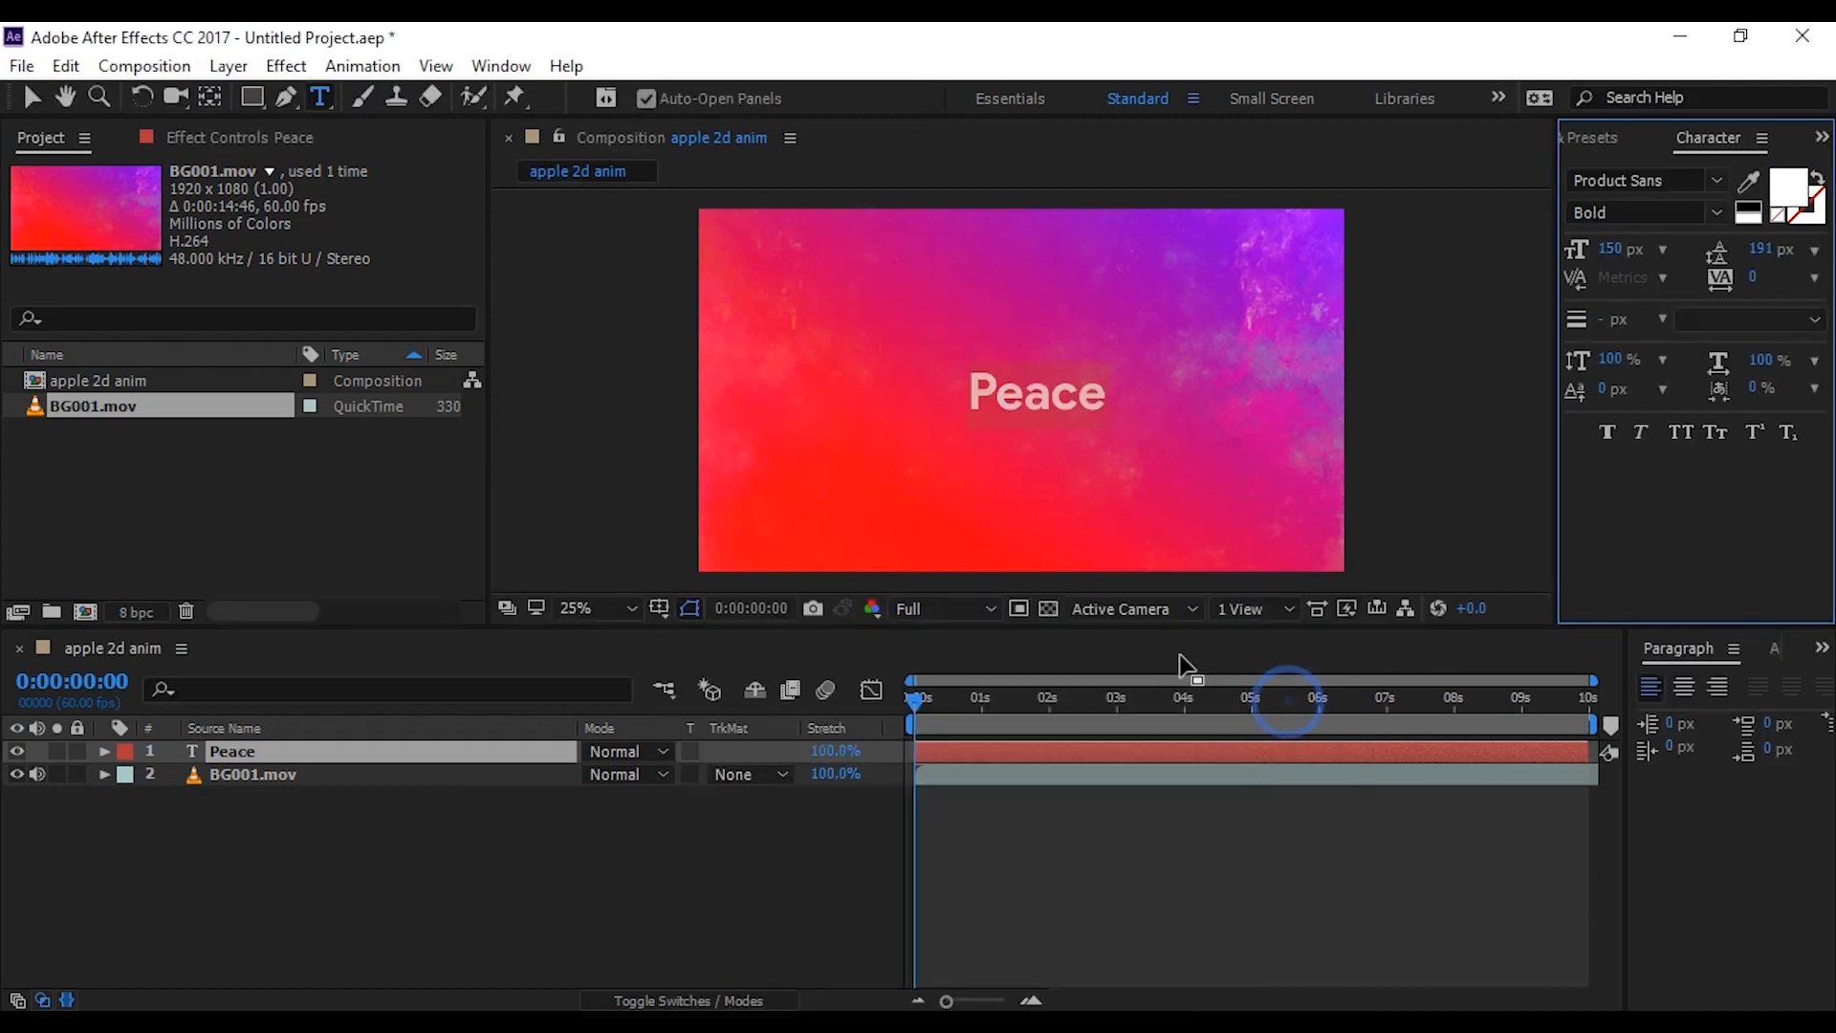
left_click(245, 795)
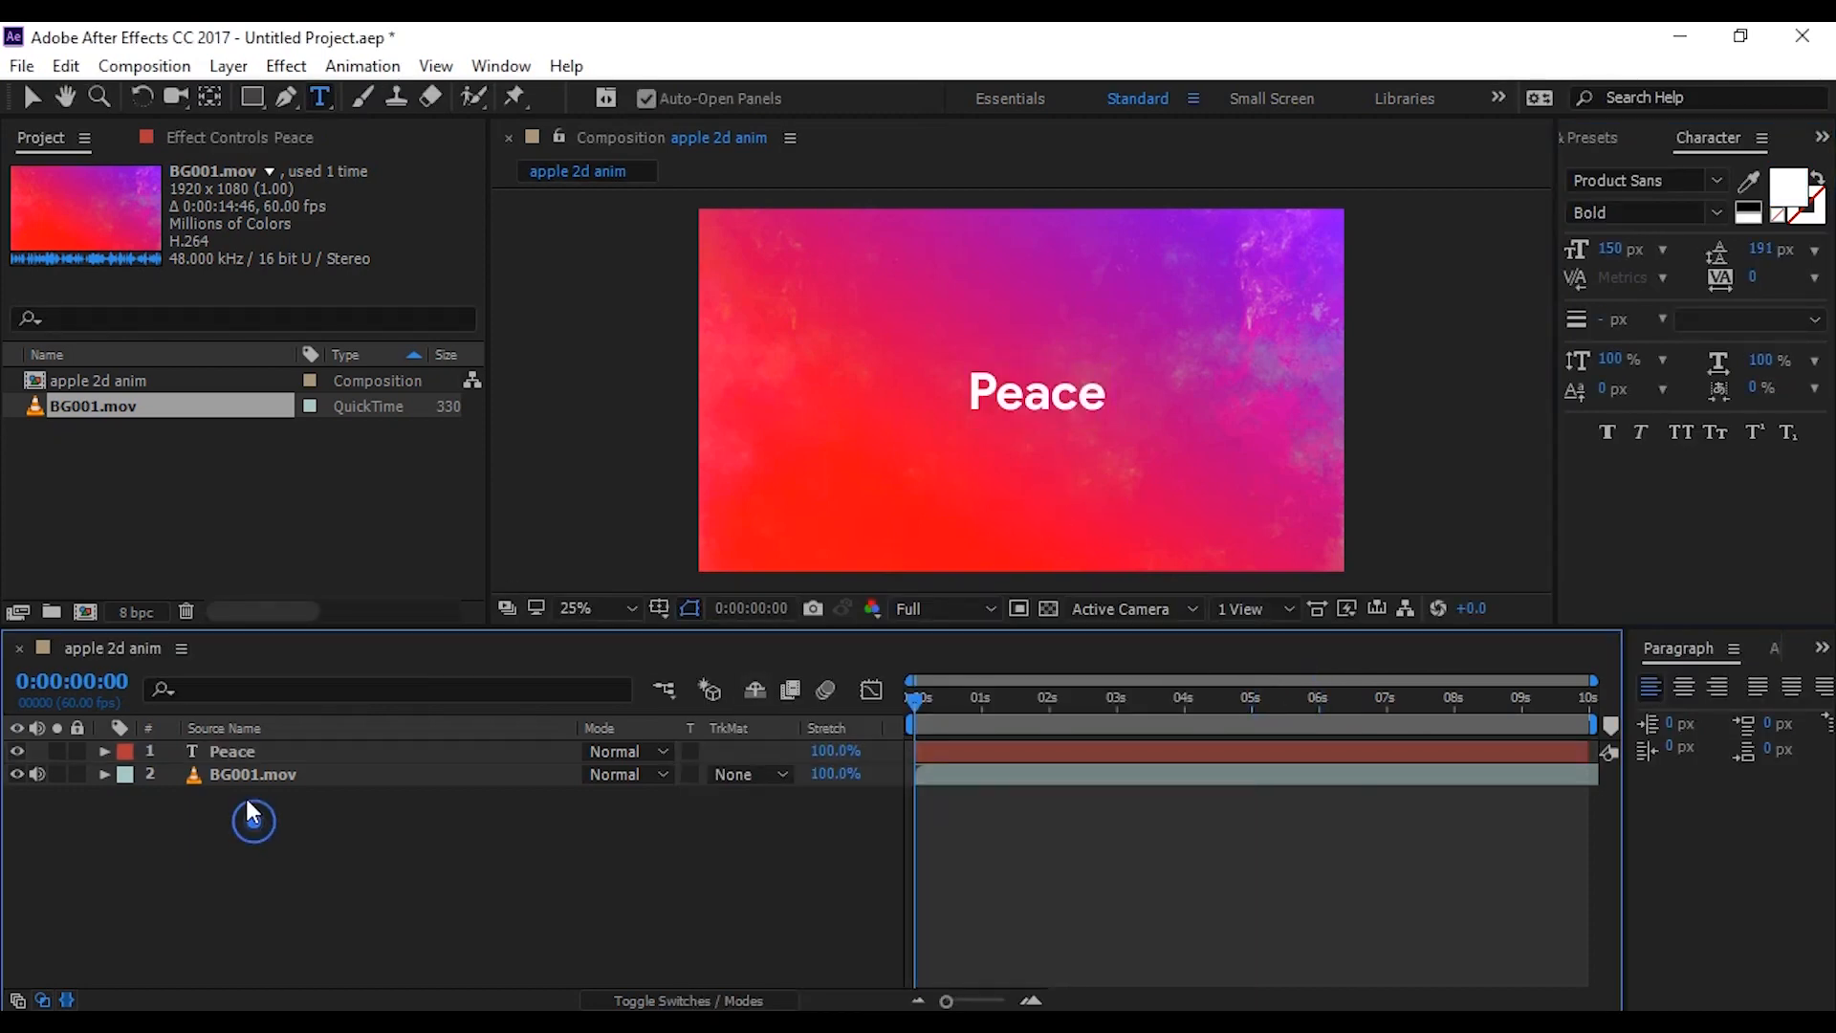
Step: Move the Peace layer's anchor point to the centre of the word
left_click(232, 754)
key("y")
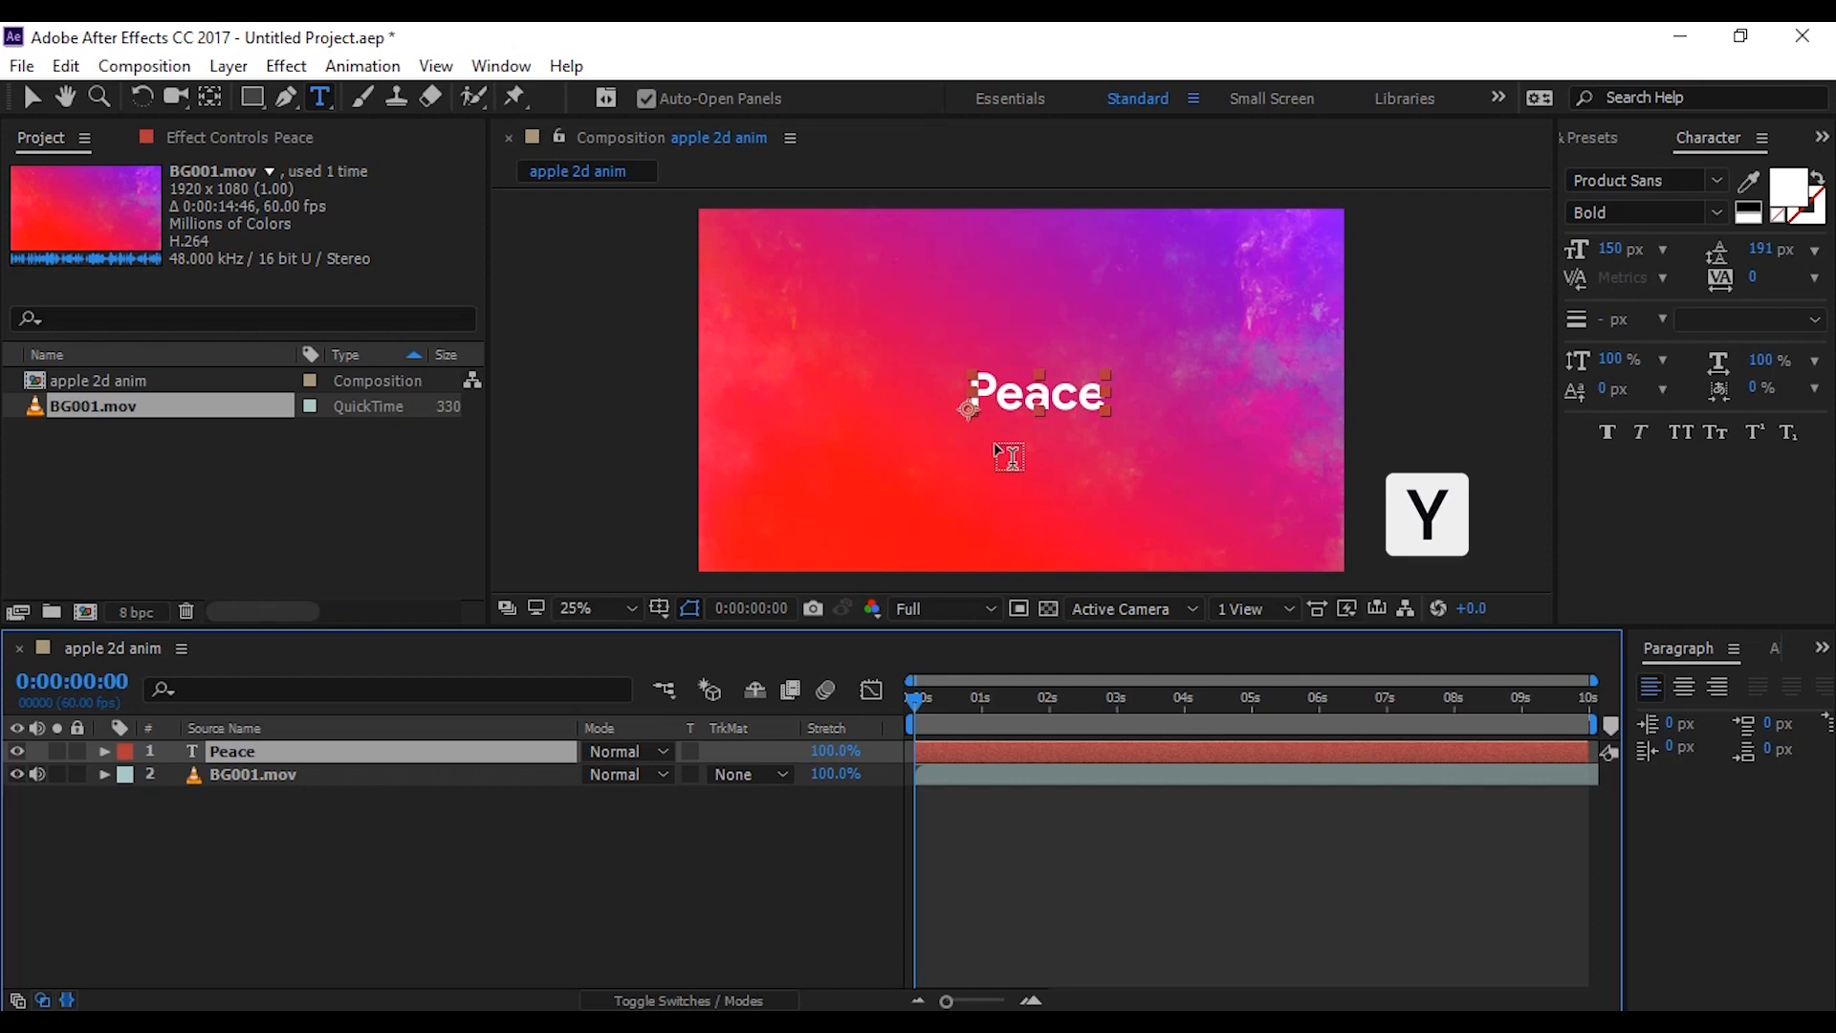
left_click_drag(969, 409, 1036, 397)
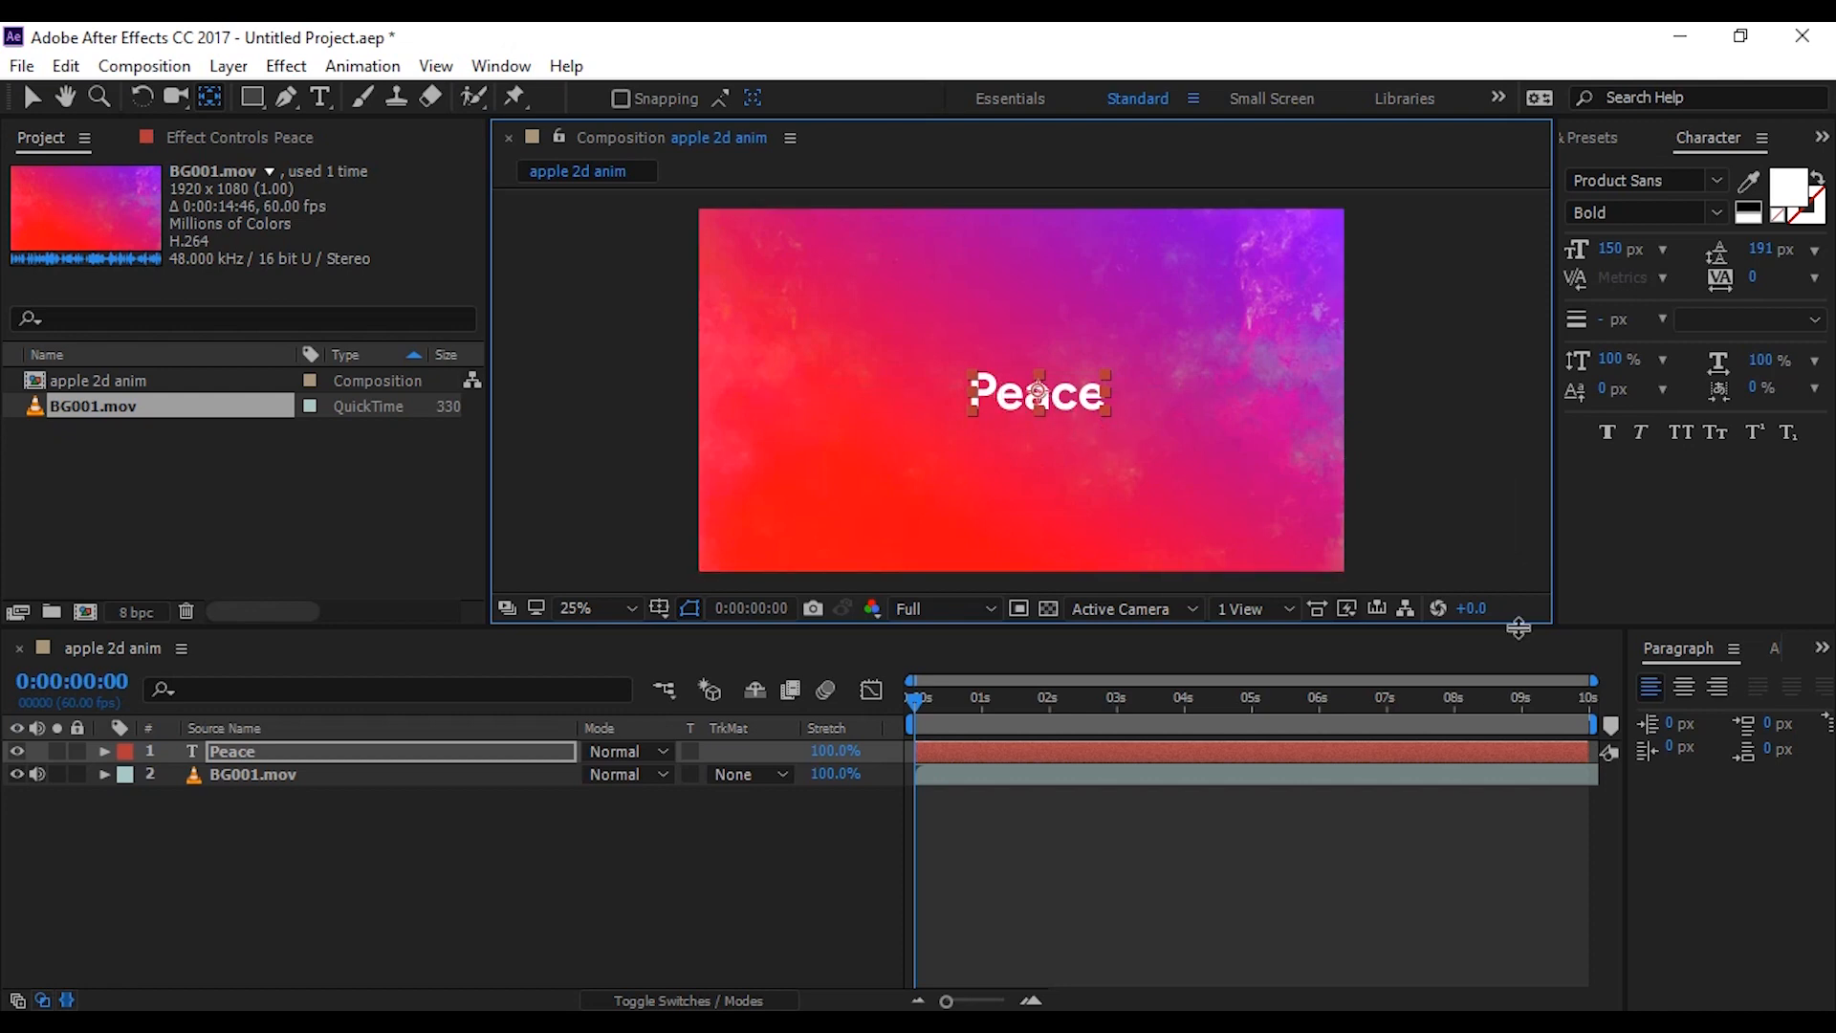
Step: Centre the Peace text horizontally and vertically in the composition
left_click(1776, 652)
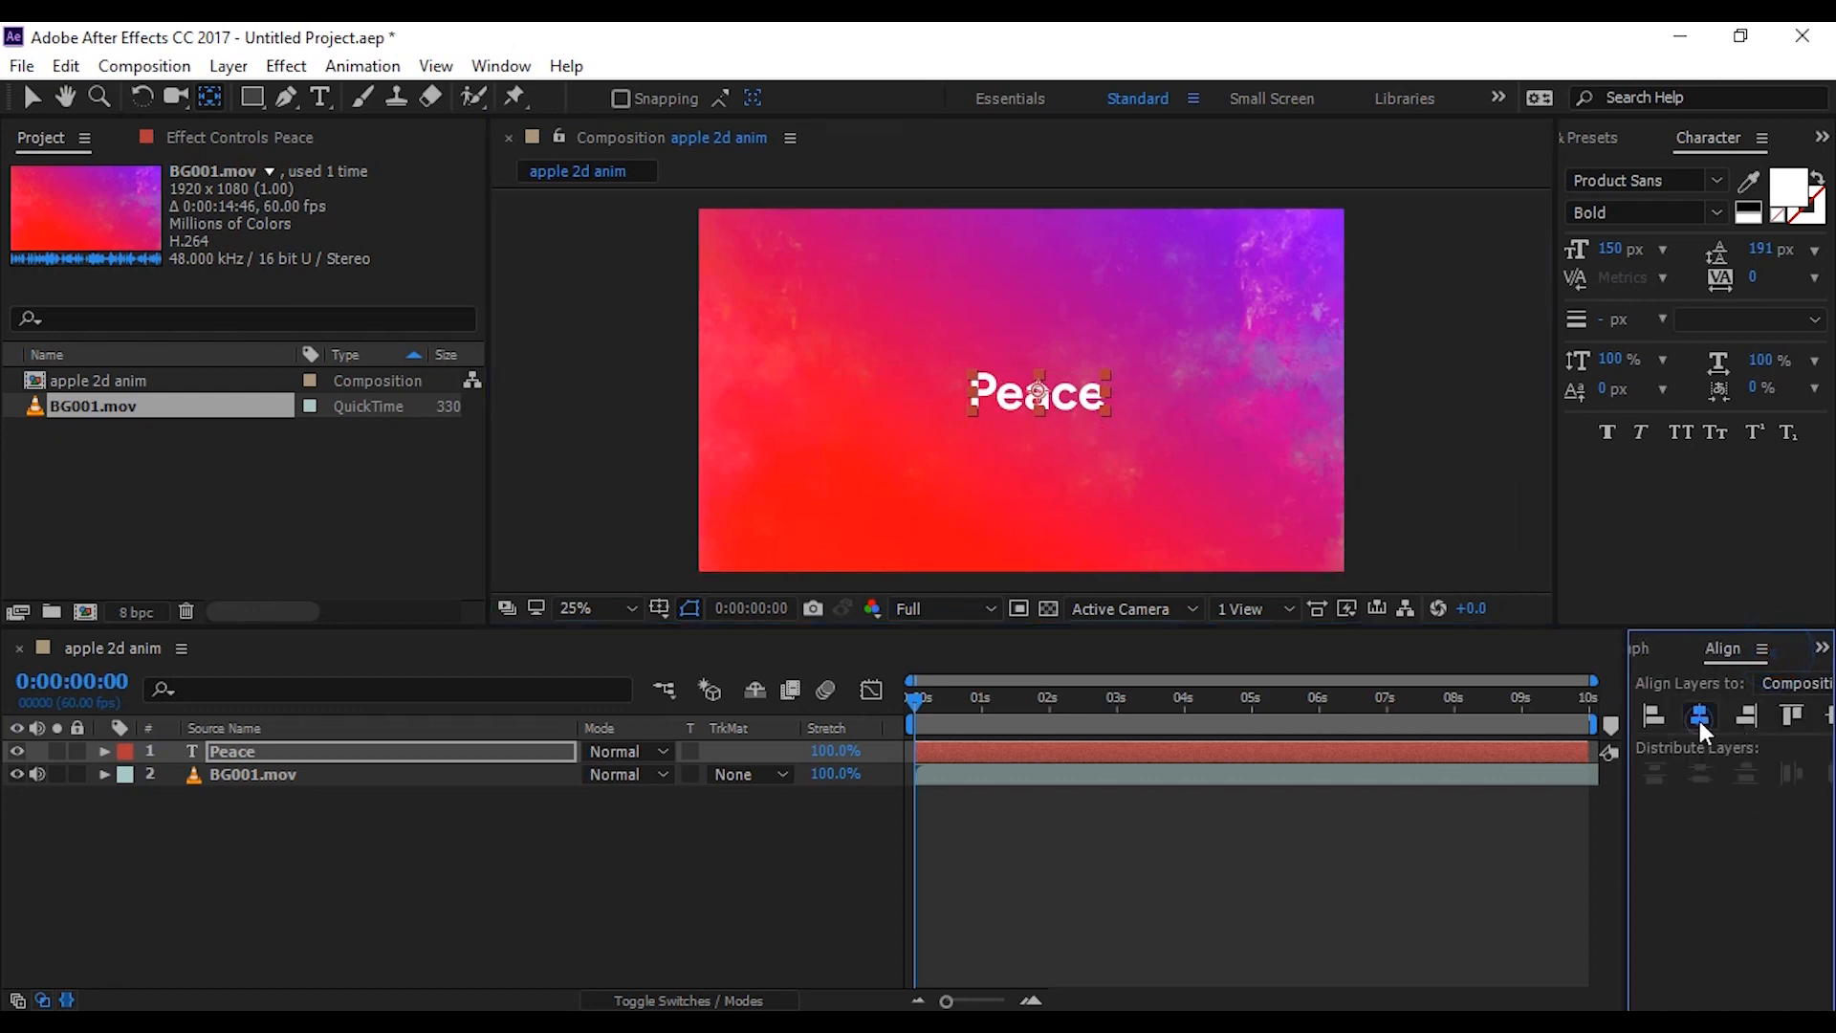
left_click(1700, 717)
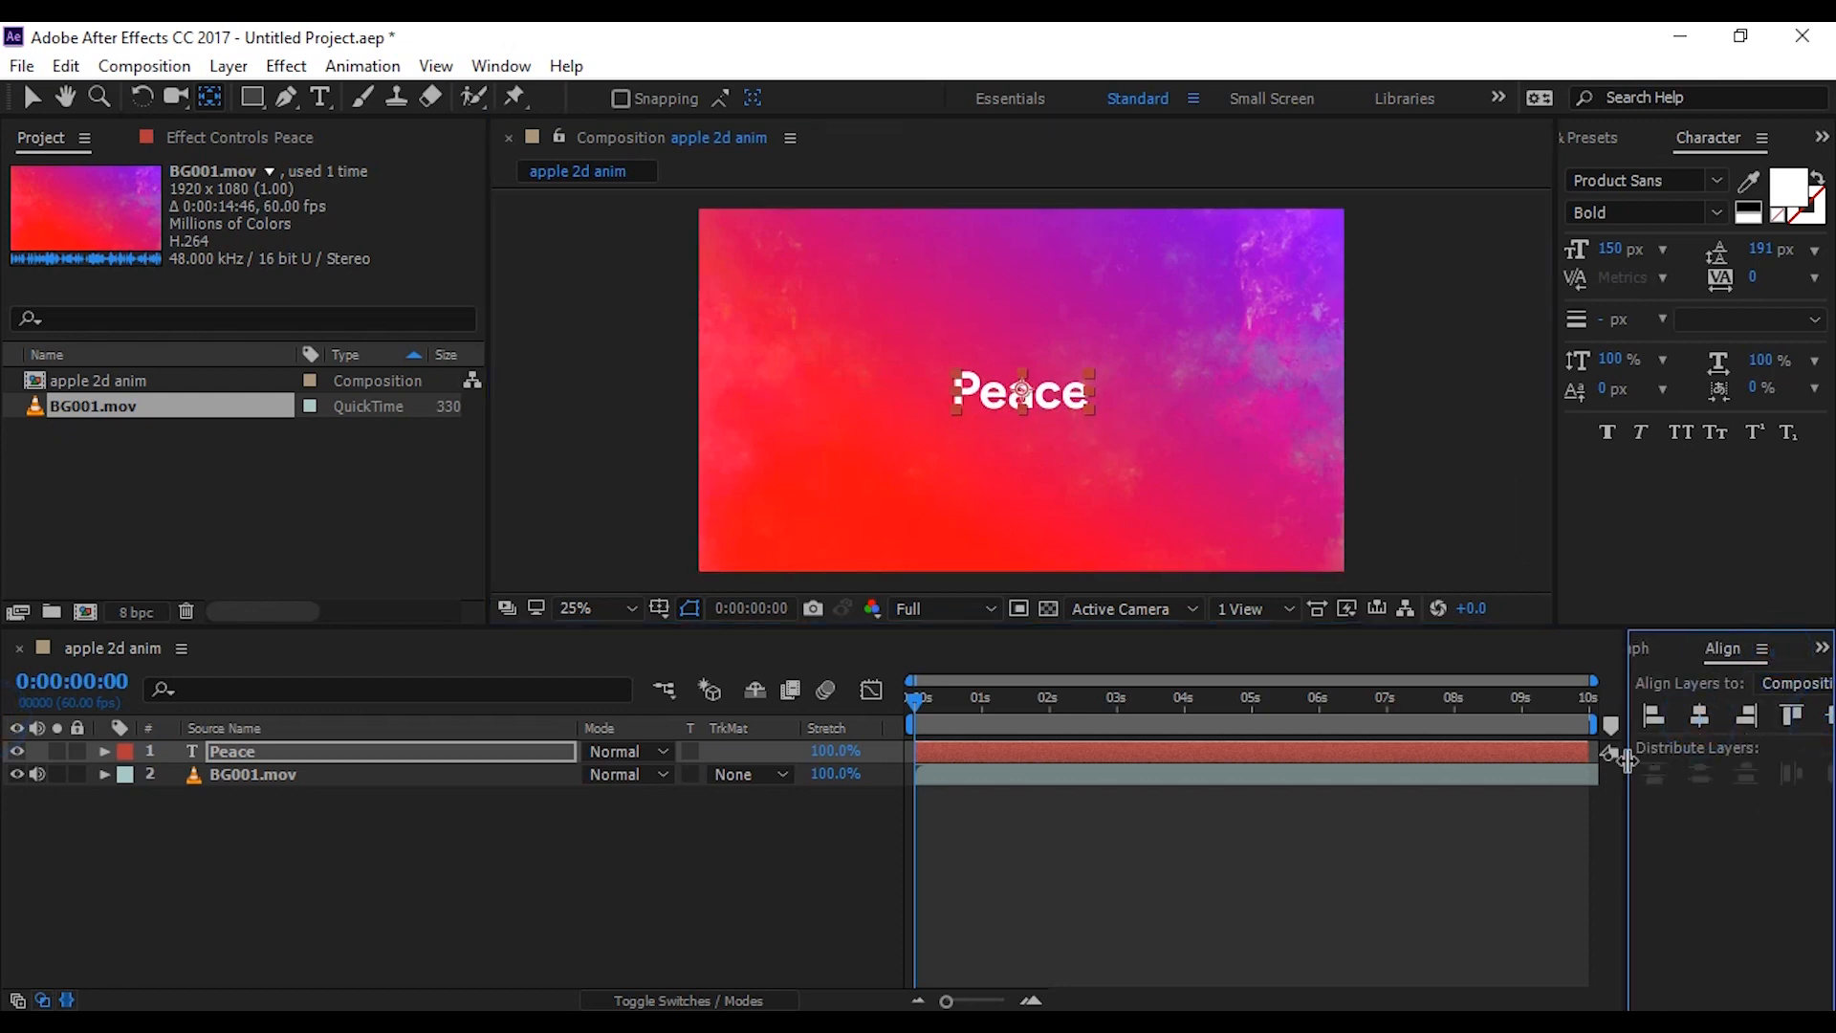
left_click_drag(1629, 756, 1557, 755)
left_click(1766, 716)
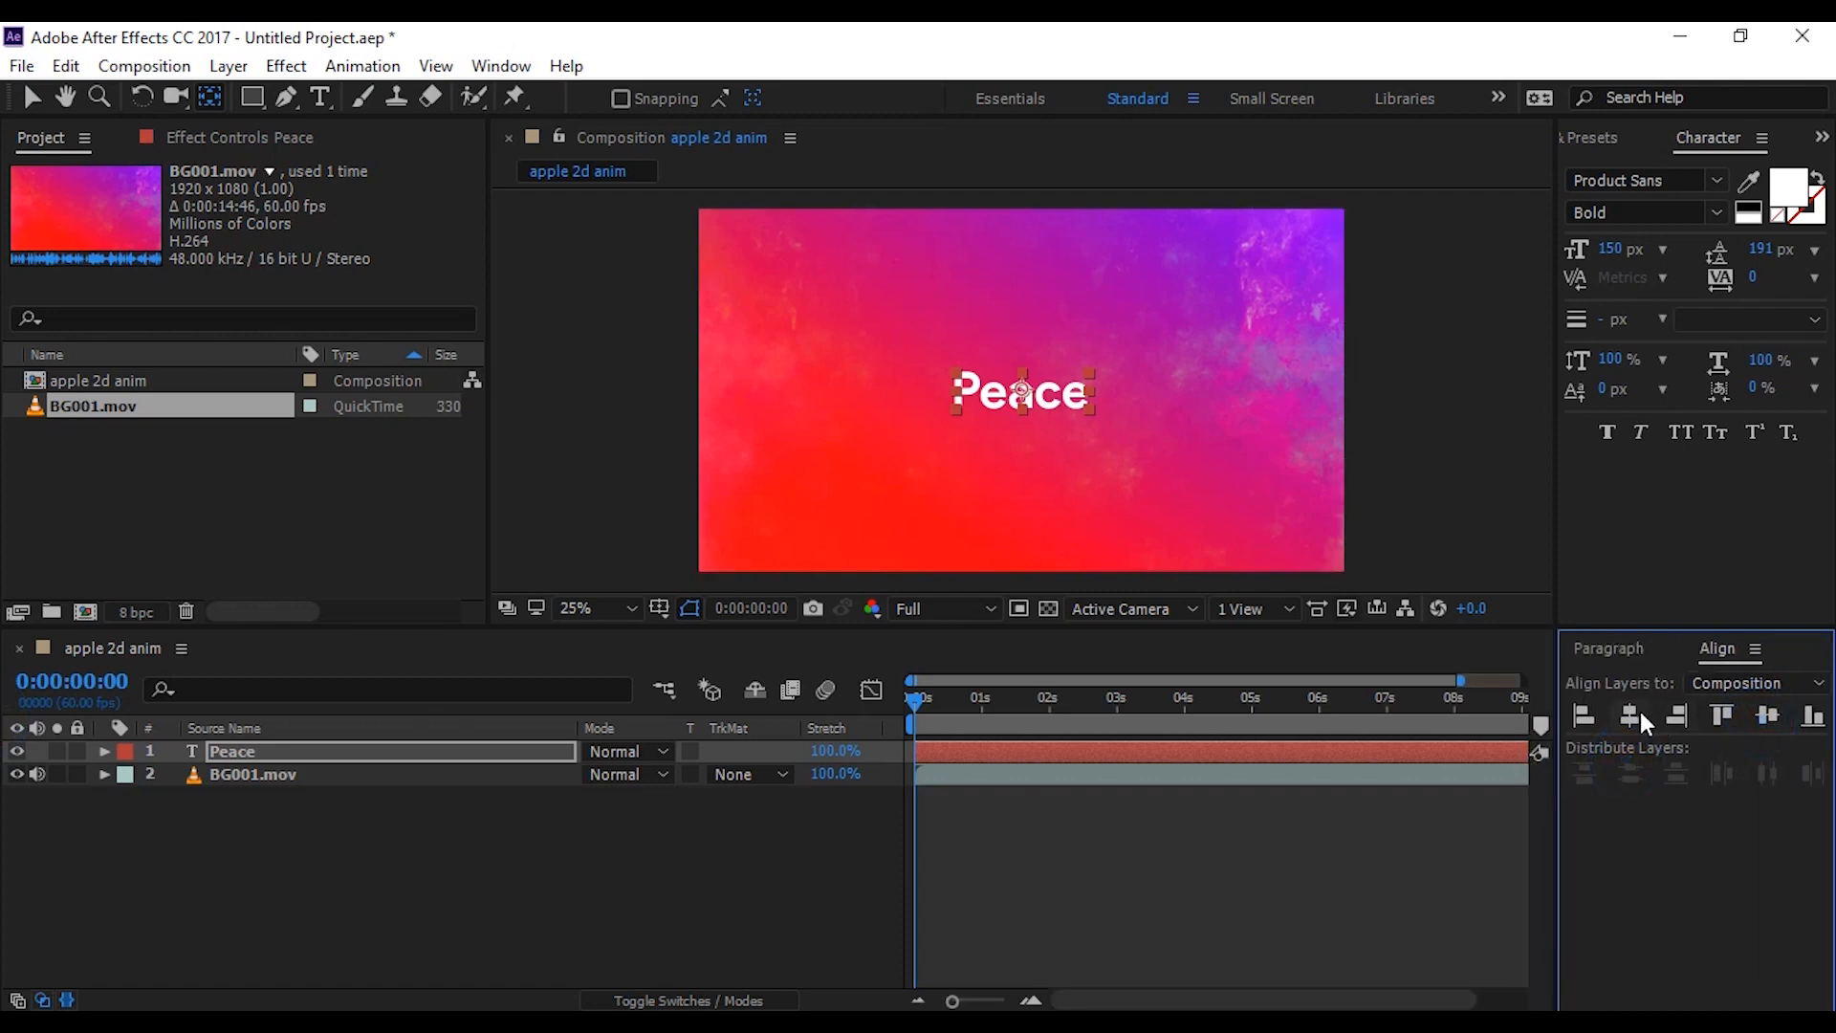
left_click(1630, 715)
left_click(502, 65)
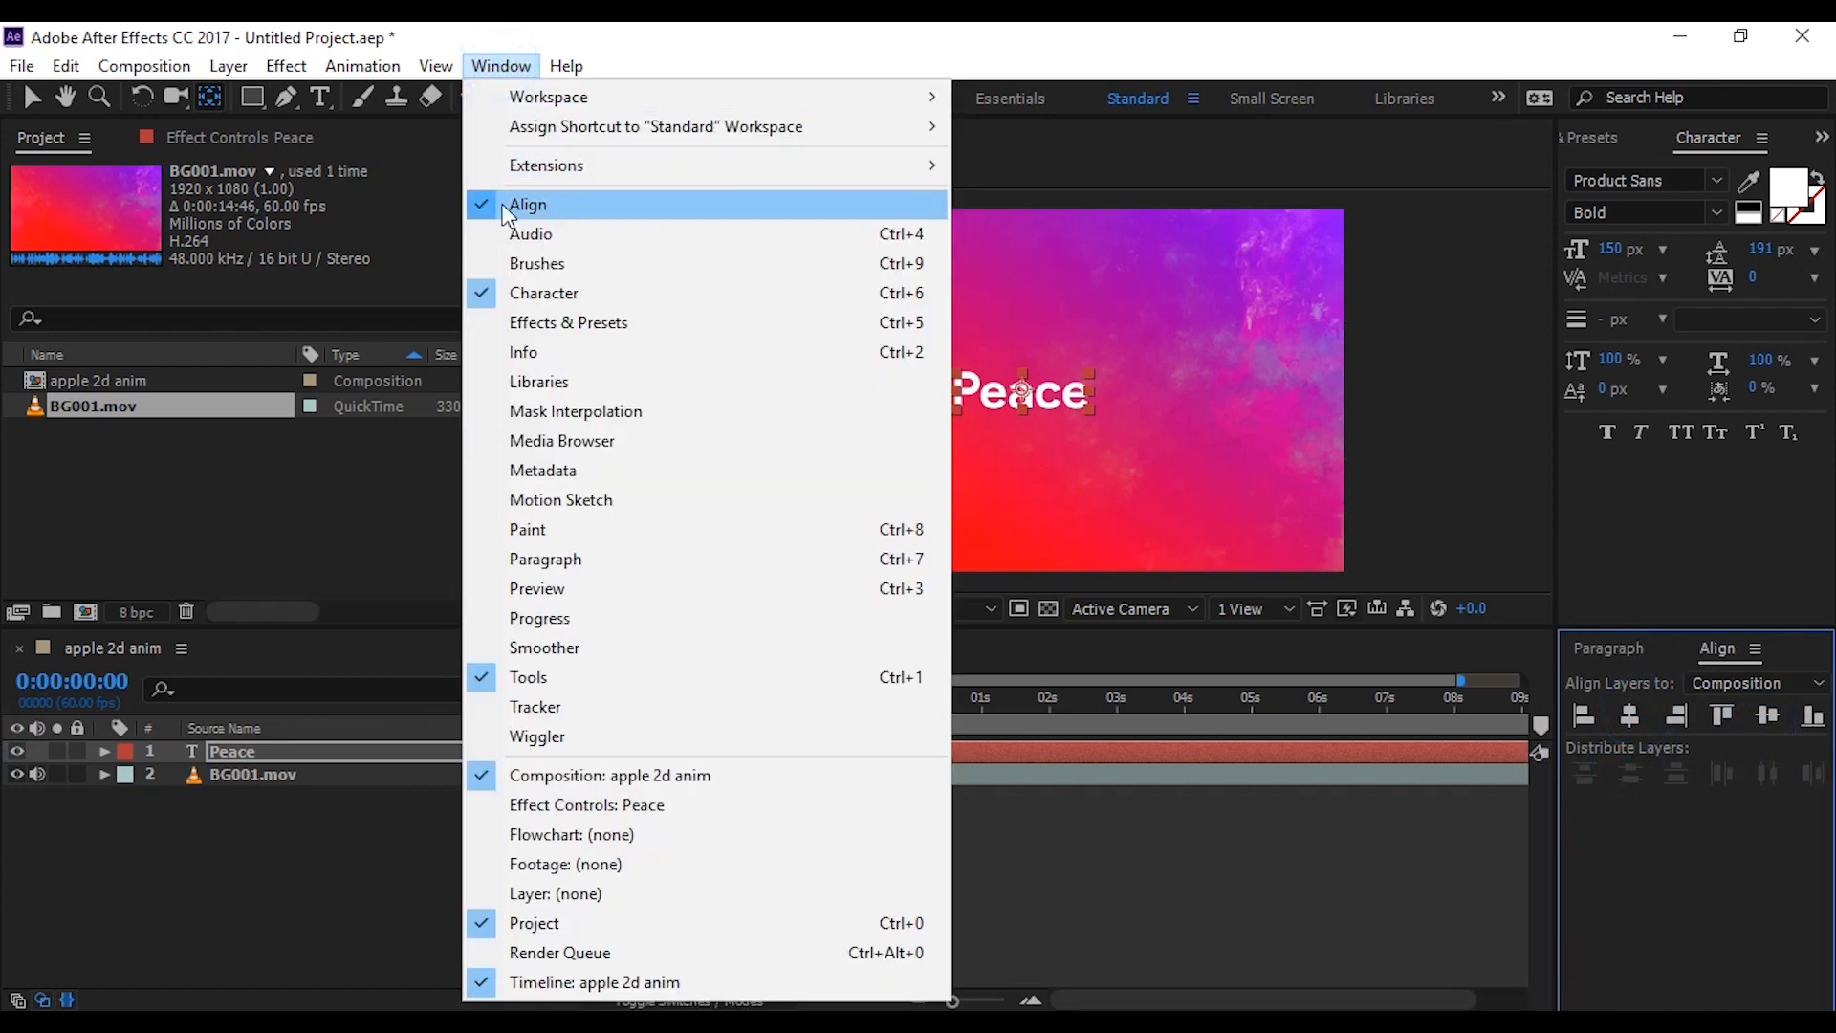
left_click(501, 66)
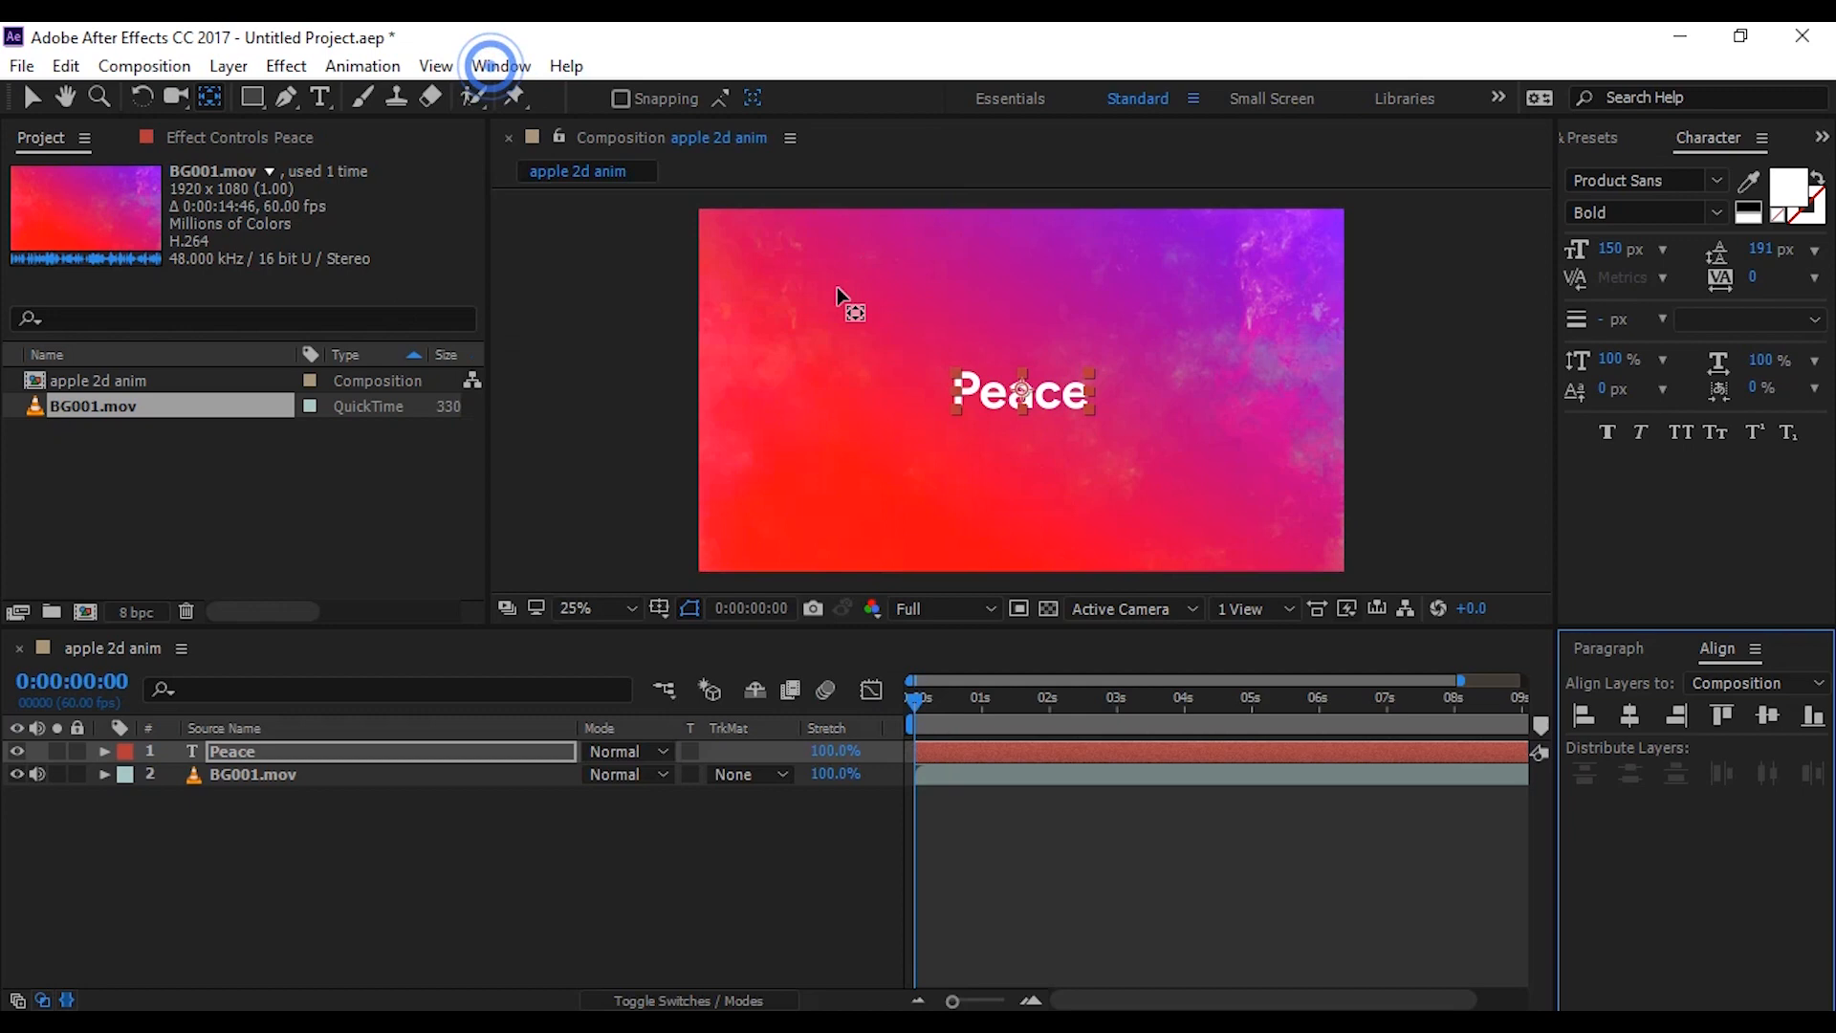
left_click(408, 810)
Step: Set the composition's preview resolution to Quarter
mouse_move(954, 1000)
left_mouse_down()
mouse_move(973, 998)
mouse_move(950, 1000)
left_mouse_up()
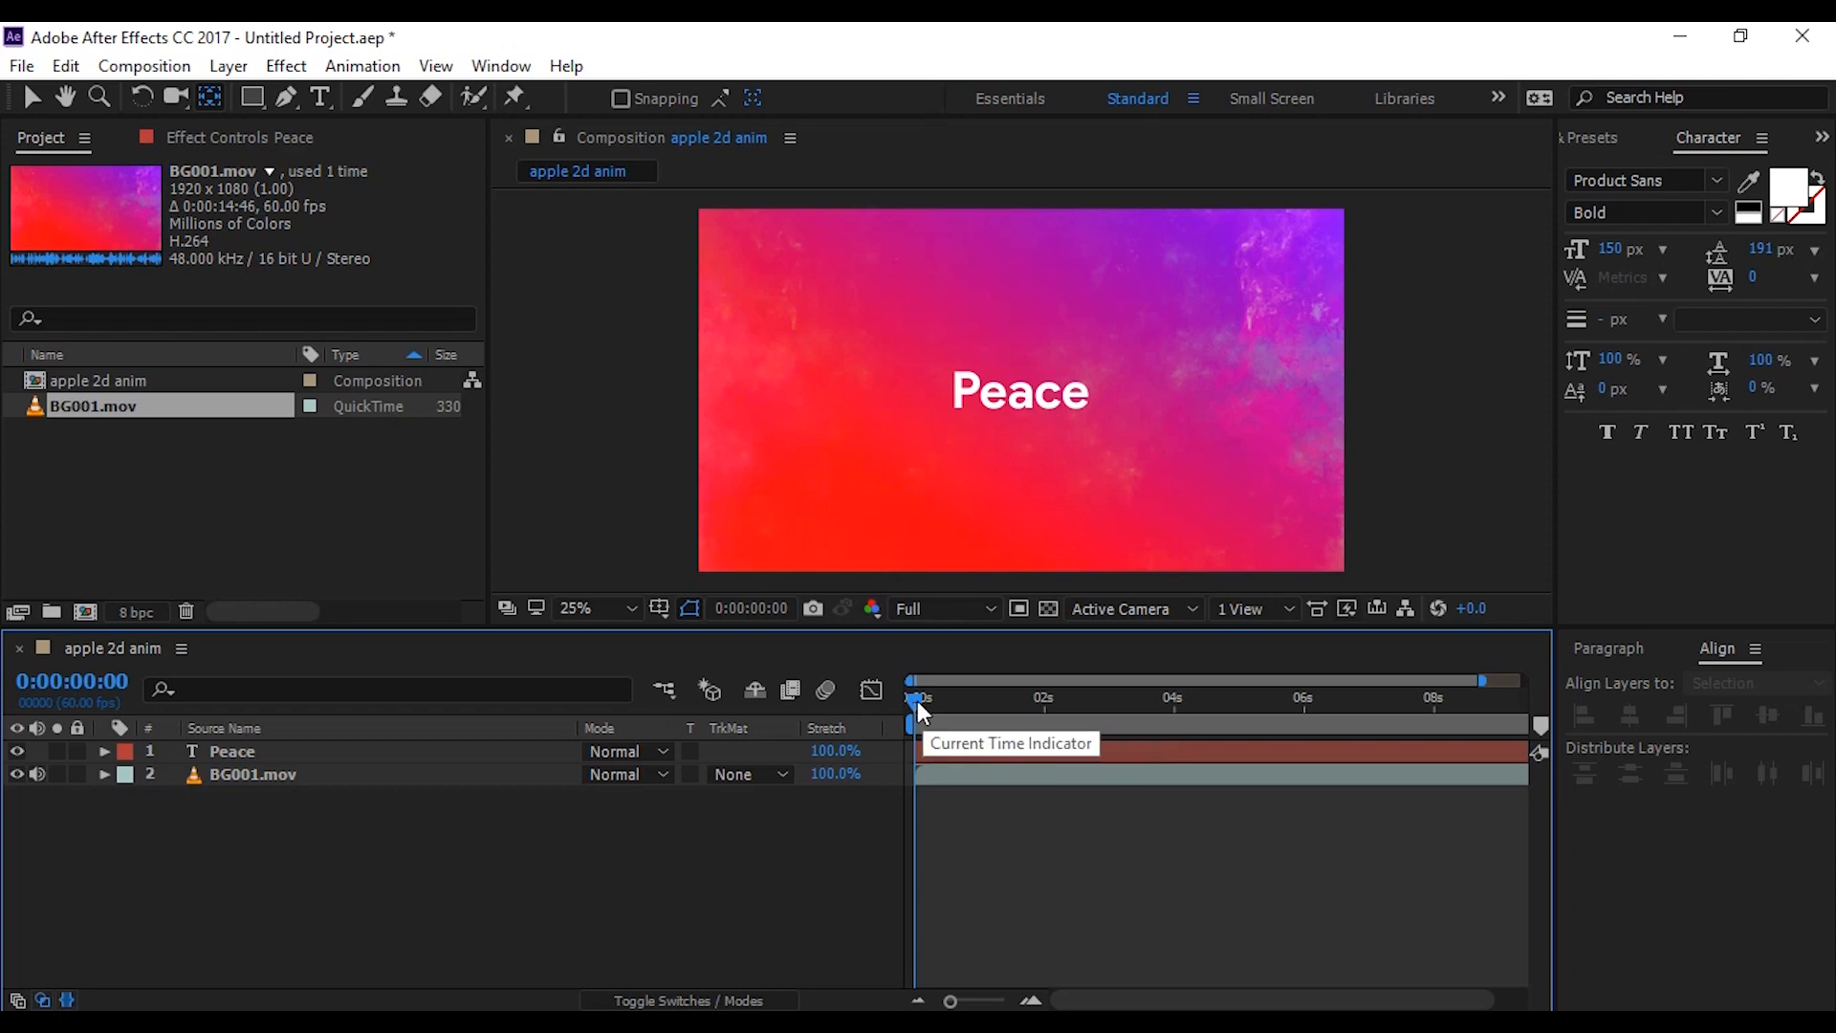
left_click_drag(914, 698, 954, 705)
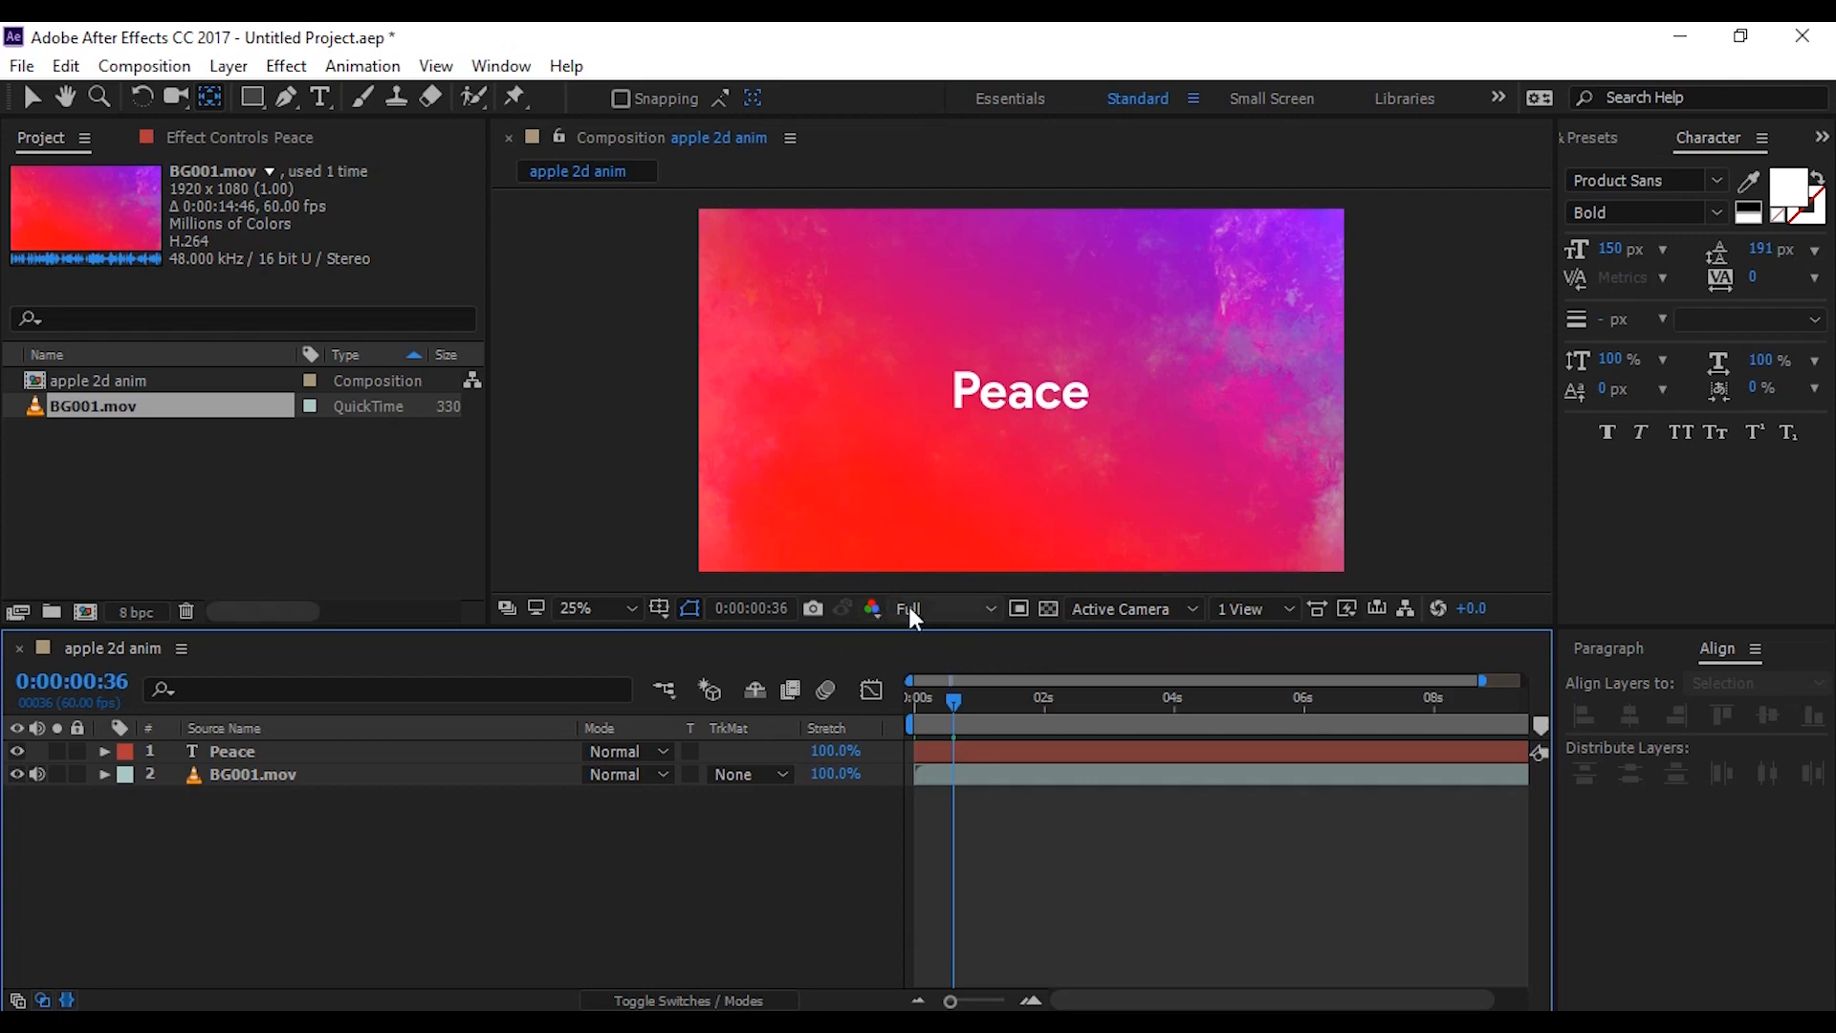
left_click(924, 609)
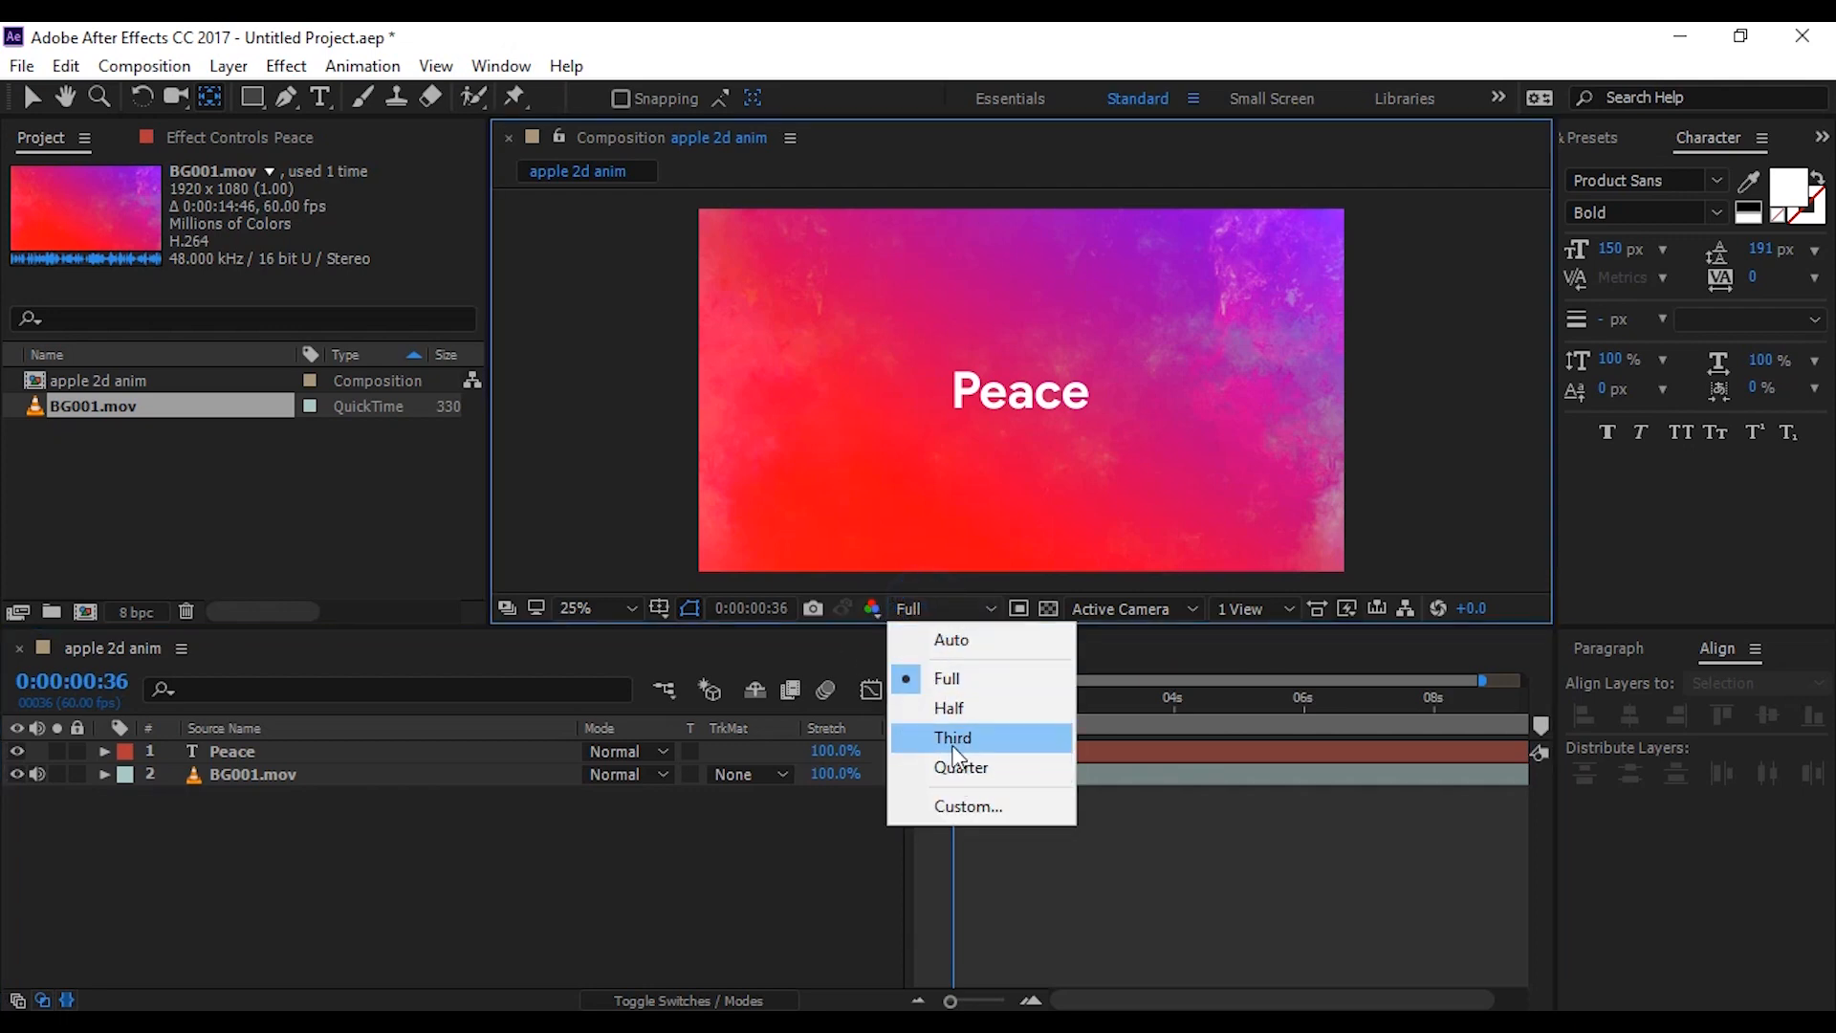
left_click(998, 765)
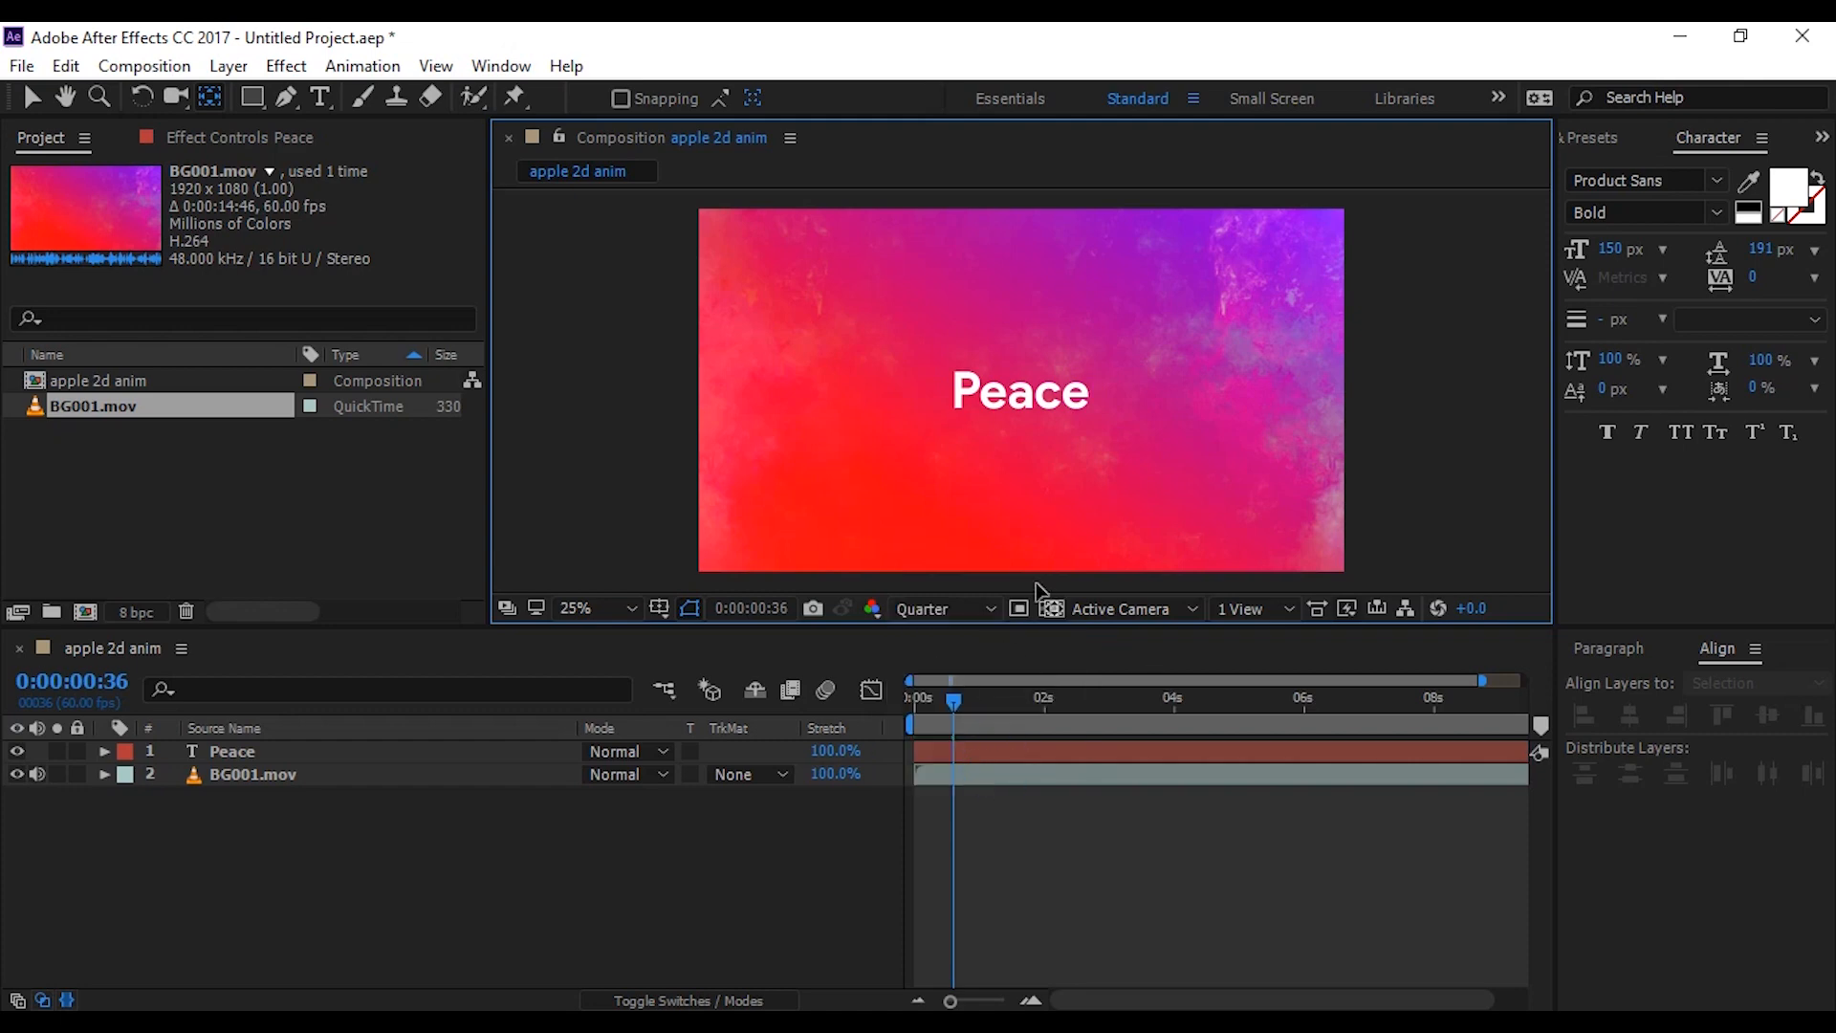
Step: Move the current time to 0:00:01:01 and hide the BG001.mov background layer
left_click_drag(953, 699, 923, 698)
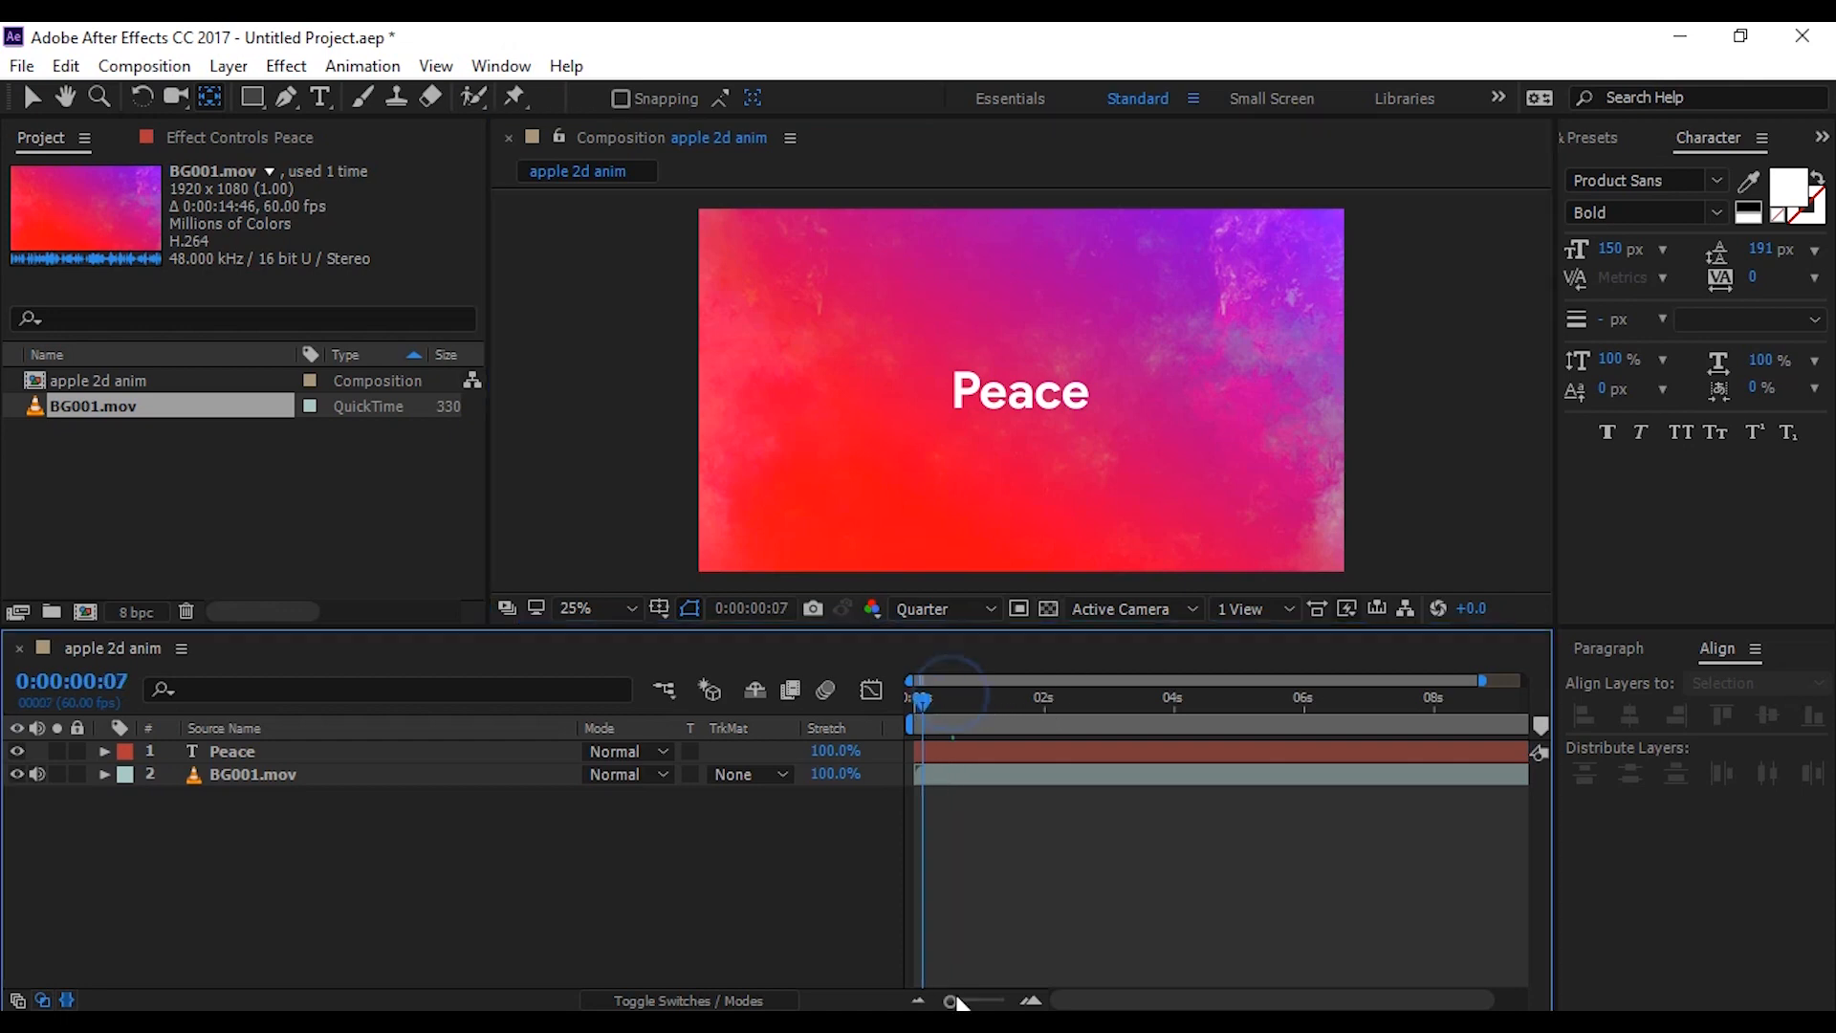
left_click_drag(950, 1000, 988, 1001)
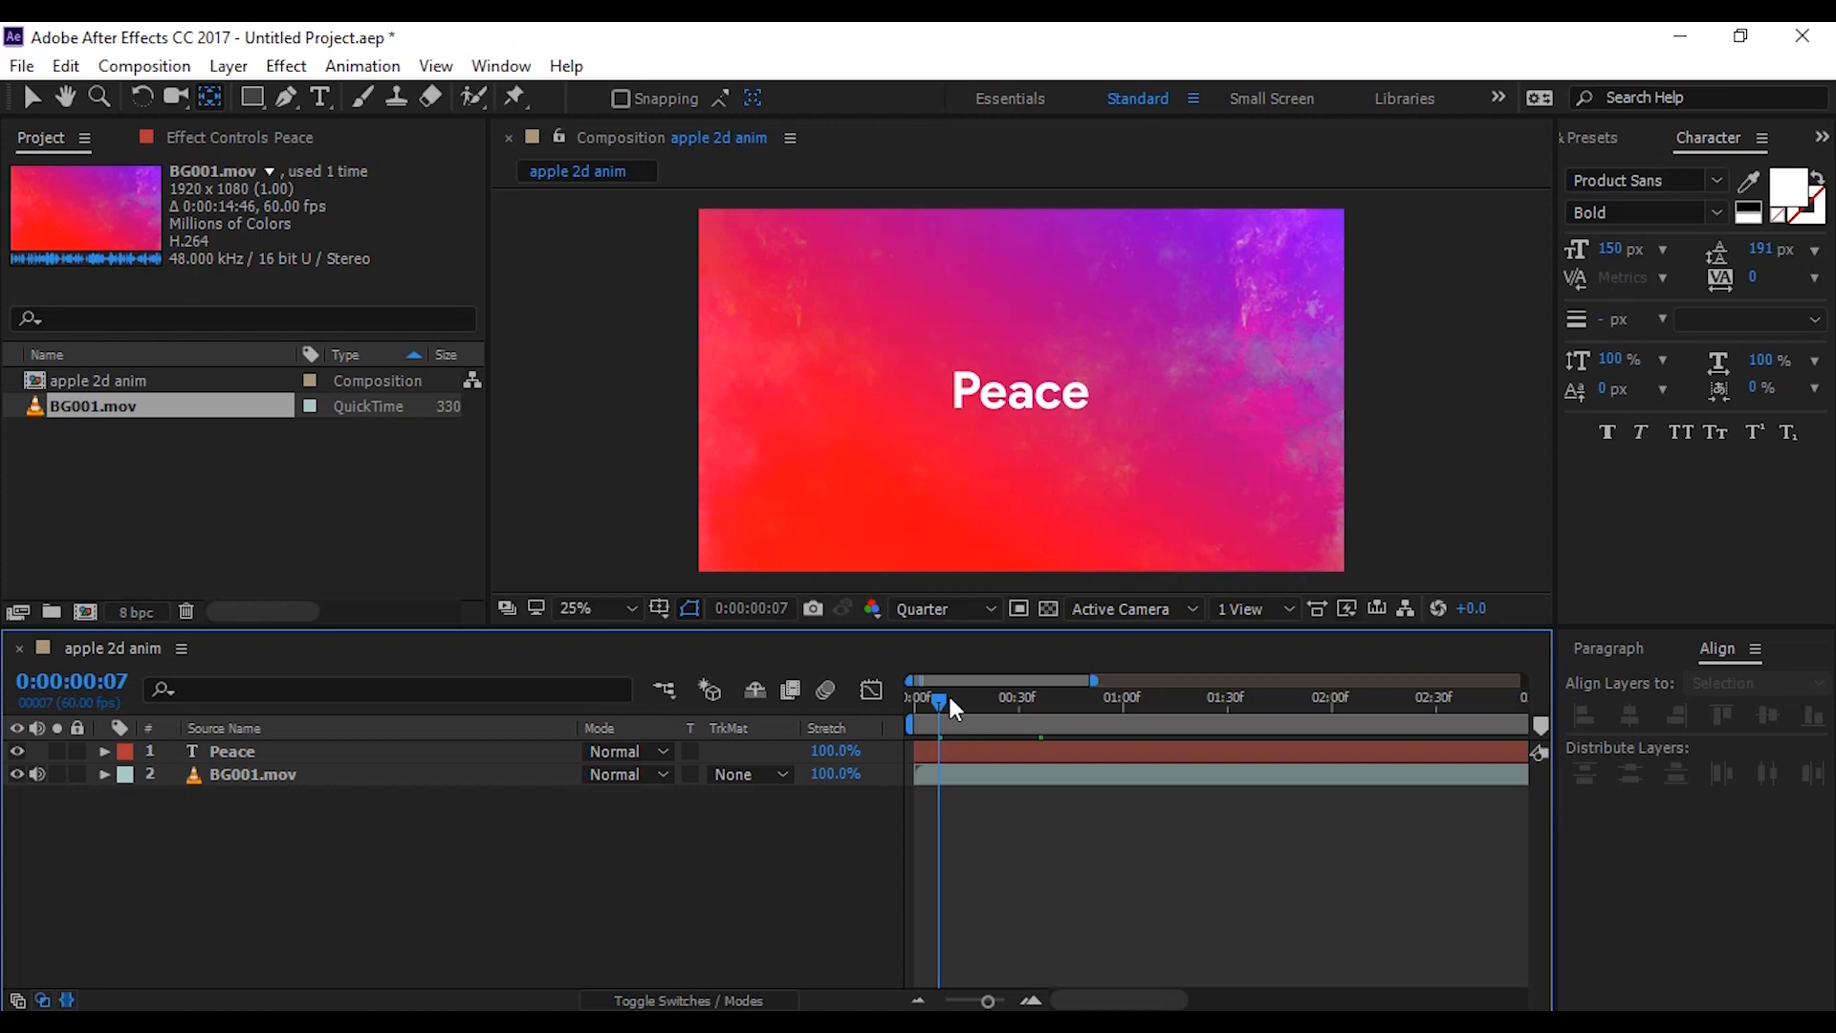
left_click_drag(951, 705, 1127, 708)
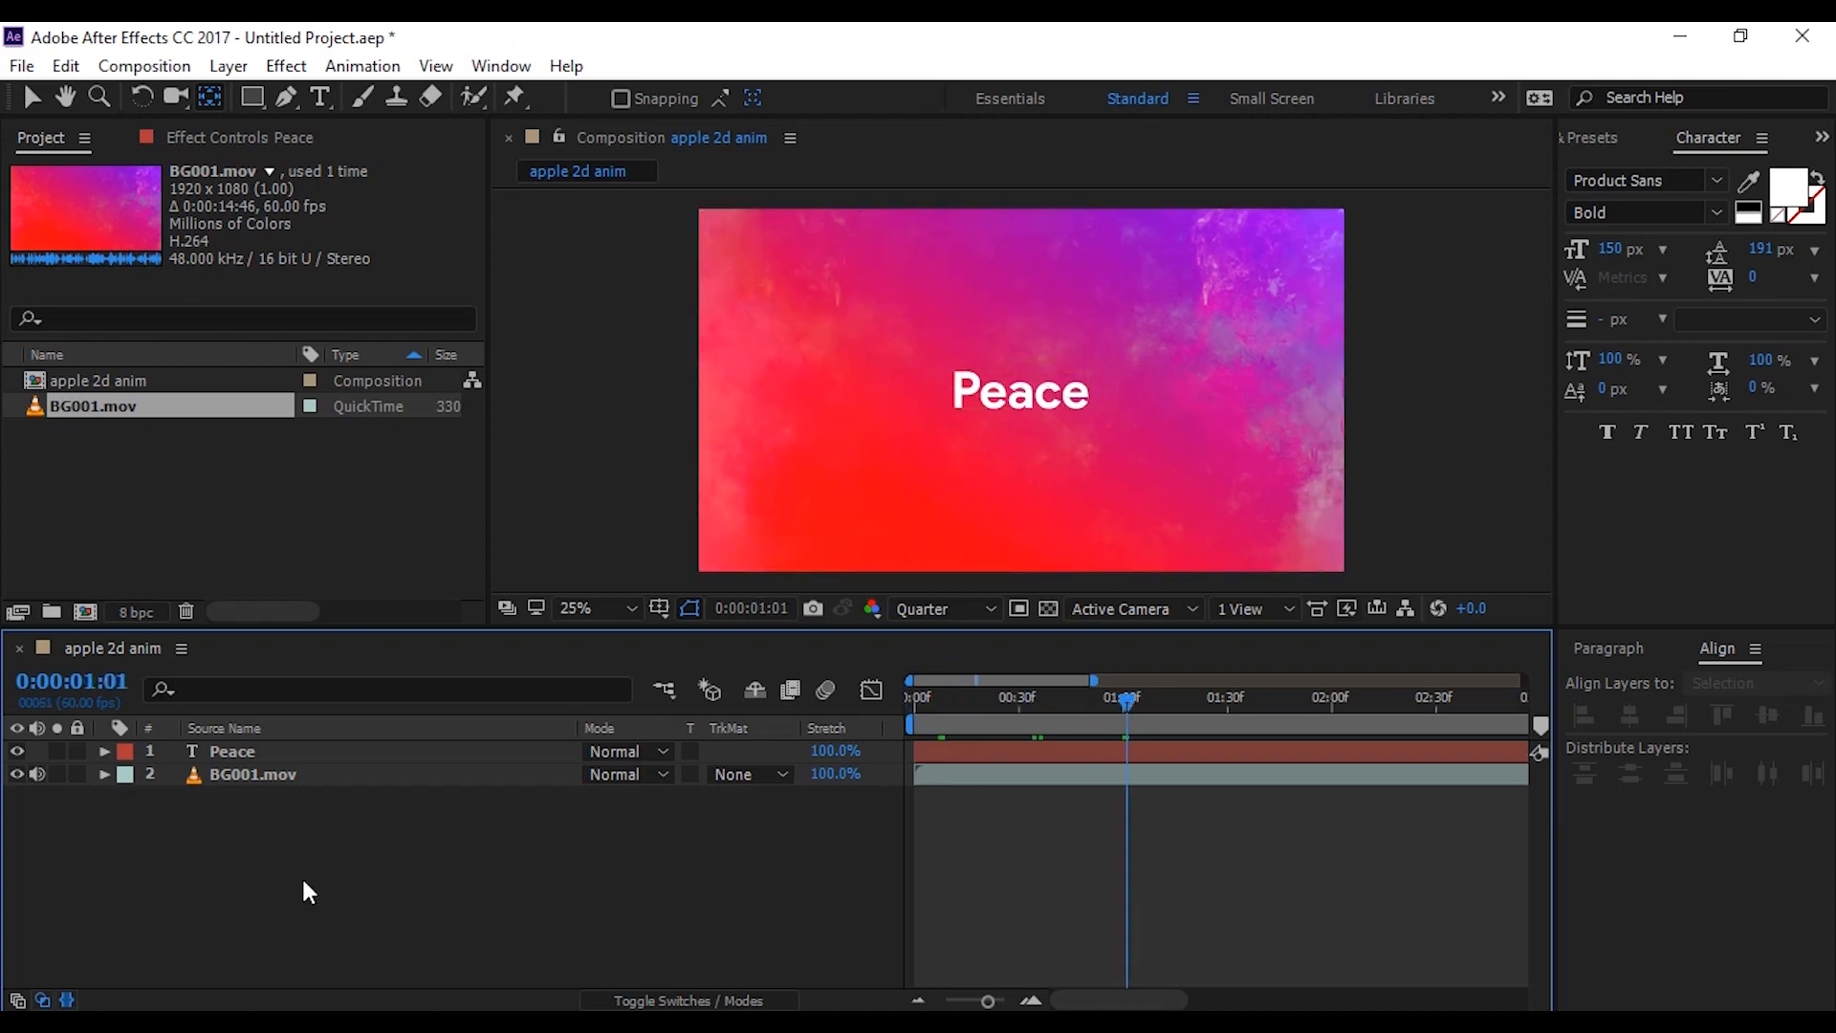
left_click(17, 773)
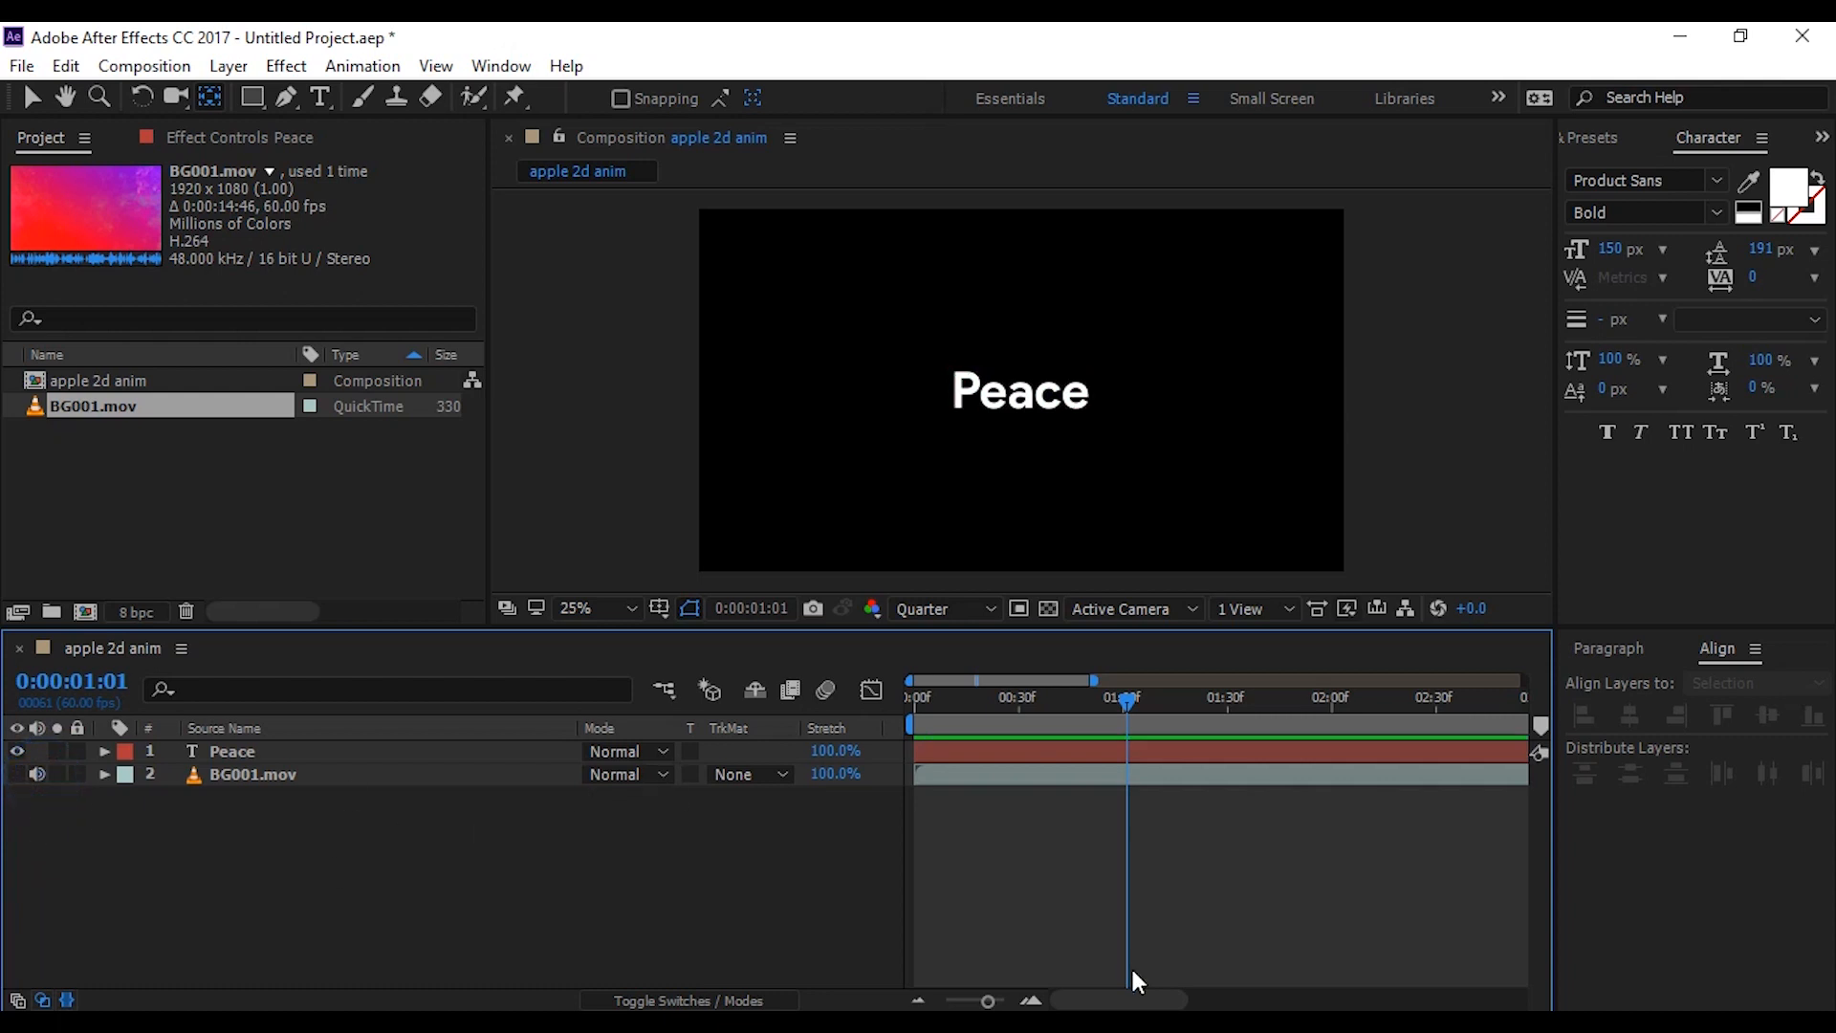
Step: Add a Scale keyframe to the Peace layer at 0:00:01:01, keeping the scale at 100%
left_click(252, 752)
left_click(250, 750)
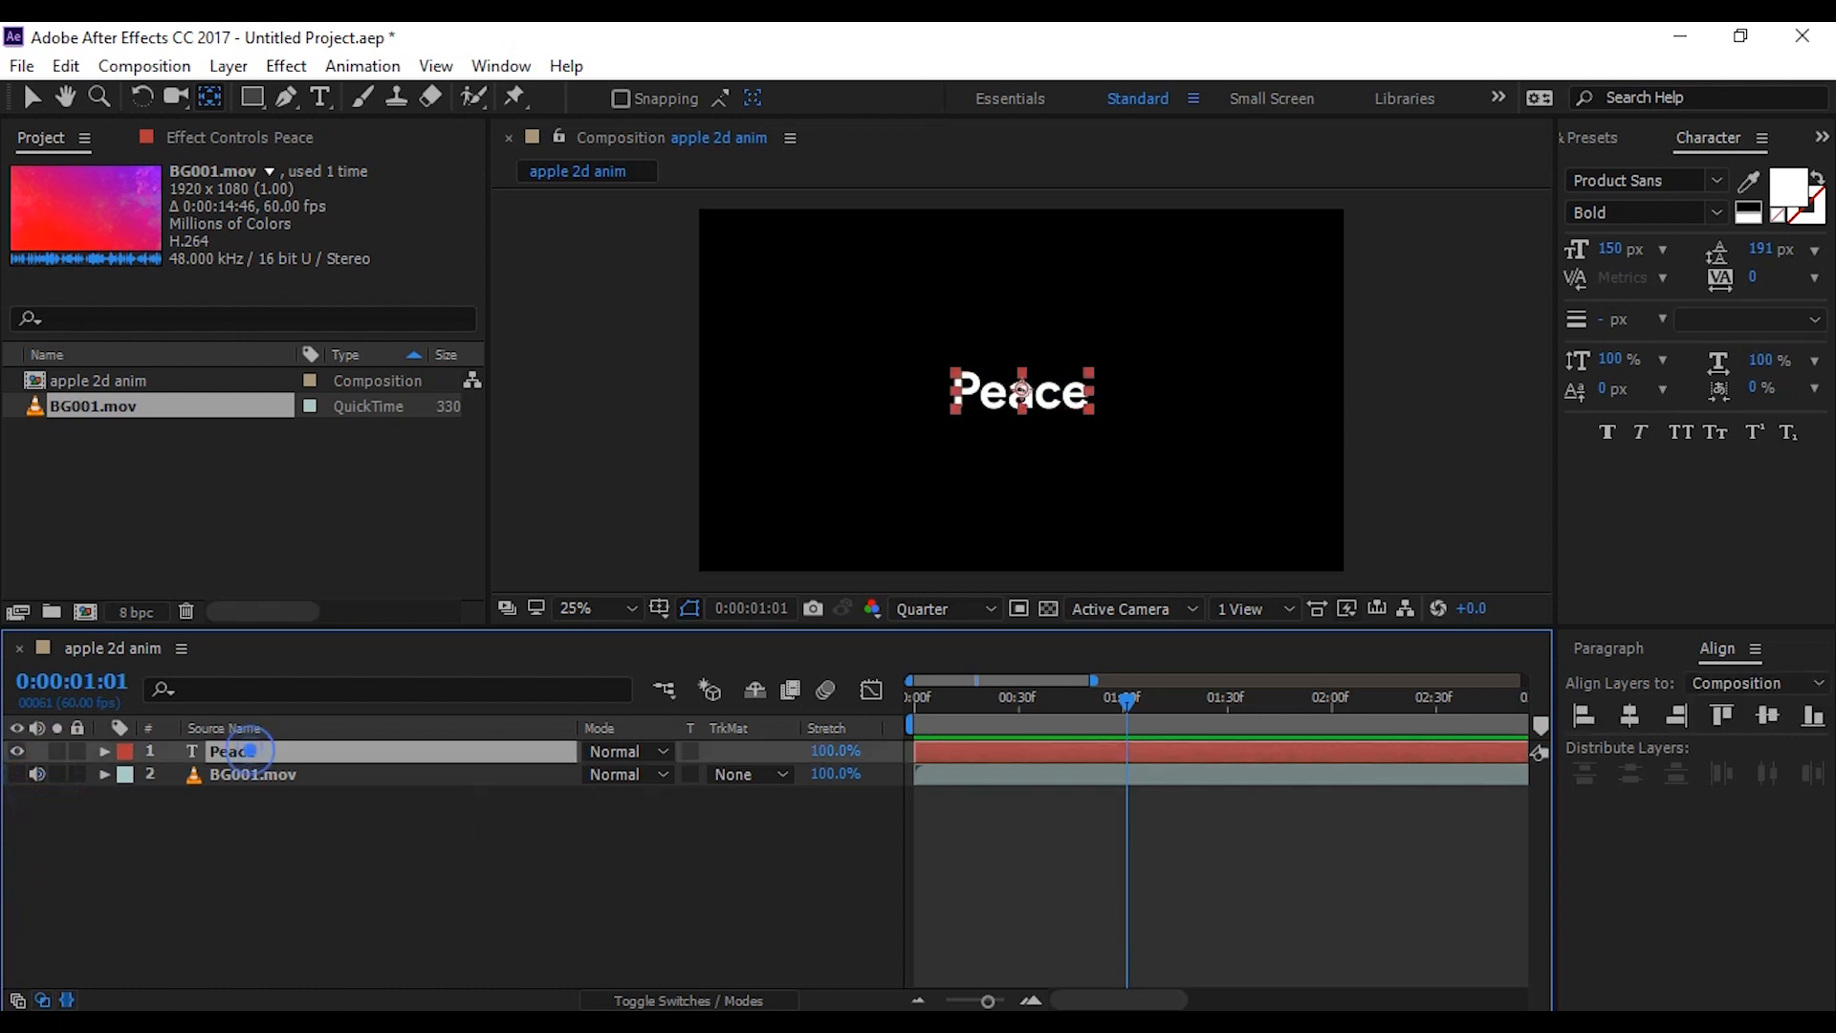
key("s")
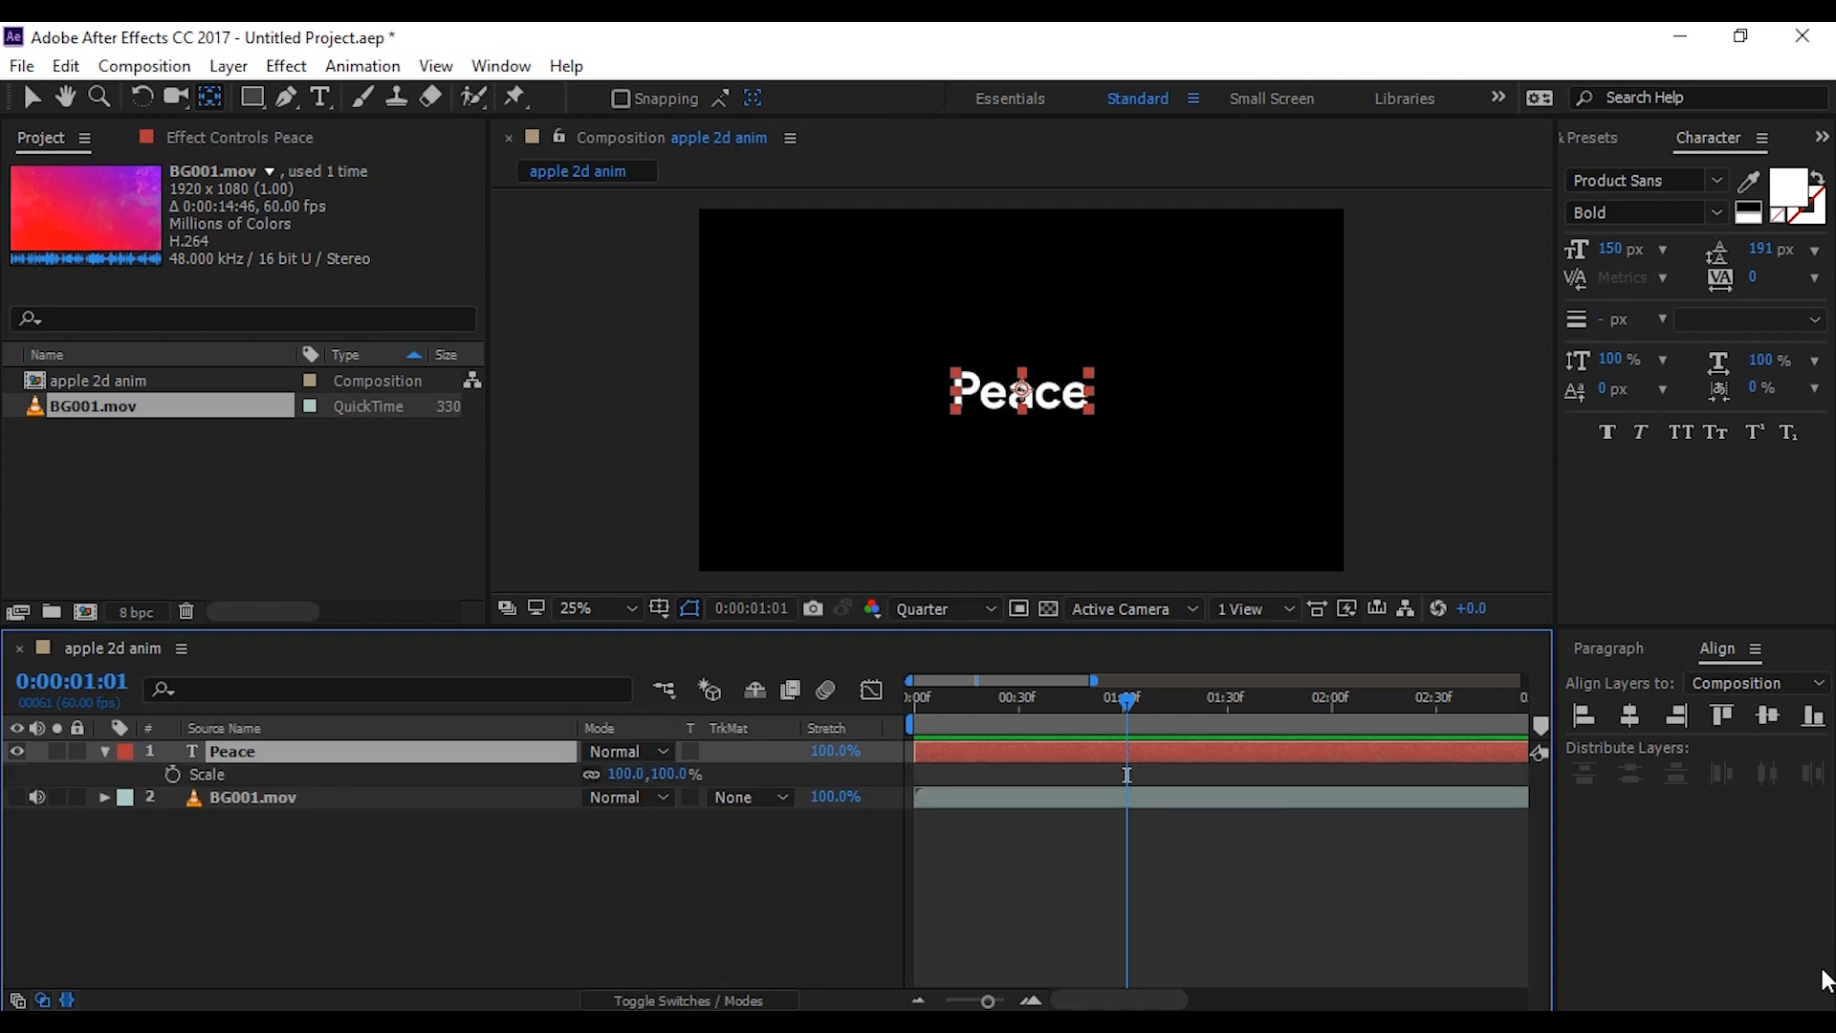
left_click(172, 774)
Step: Set the Peace layer's Scale to 0% at 0:00:00:00 as the starting keyframe
left_click_drag(1125, 704, 910, 706)
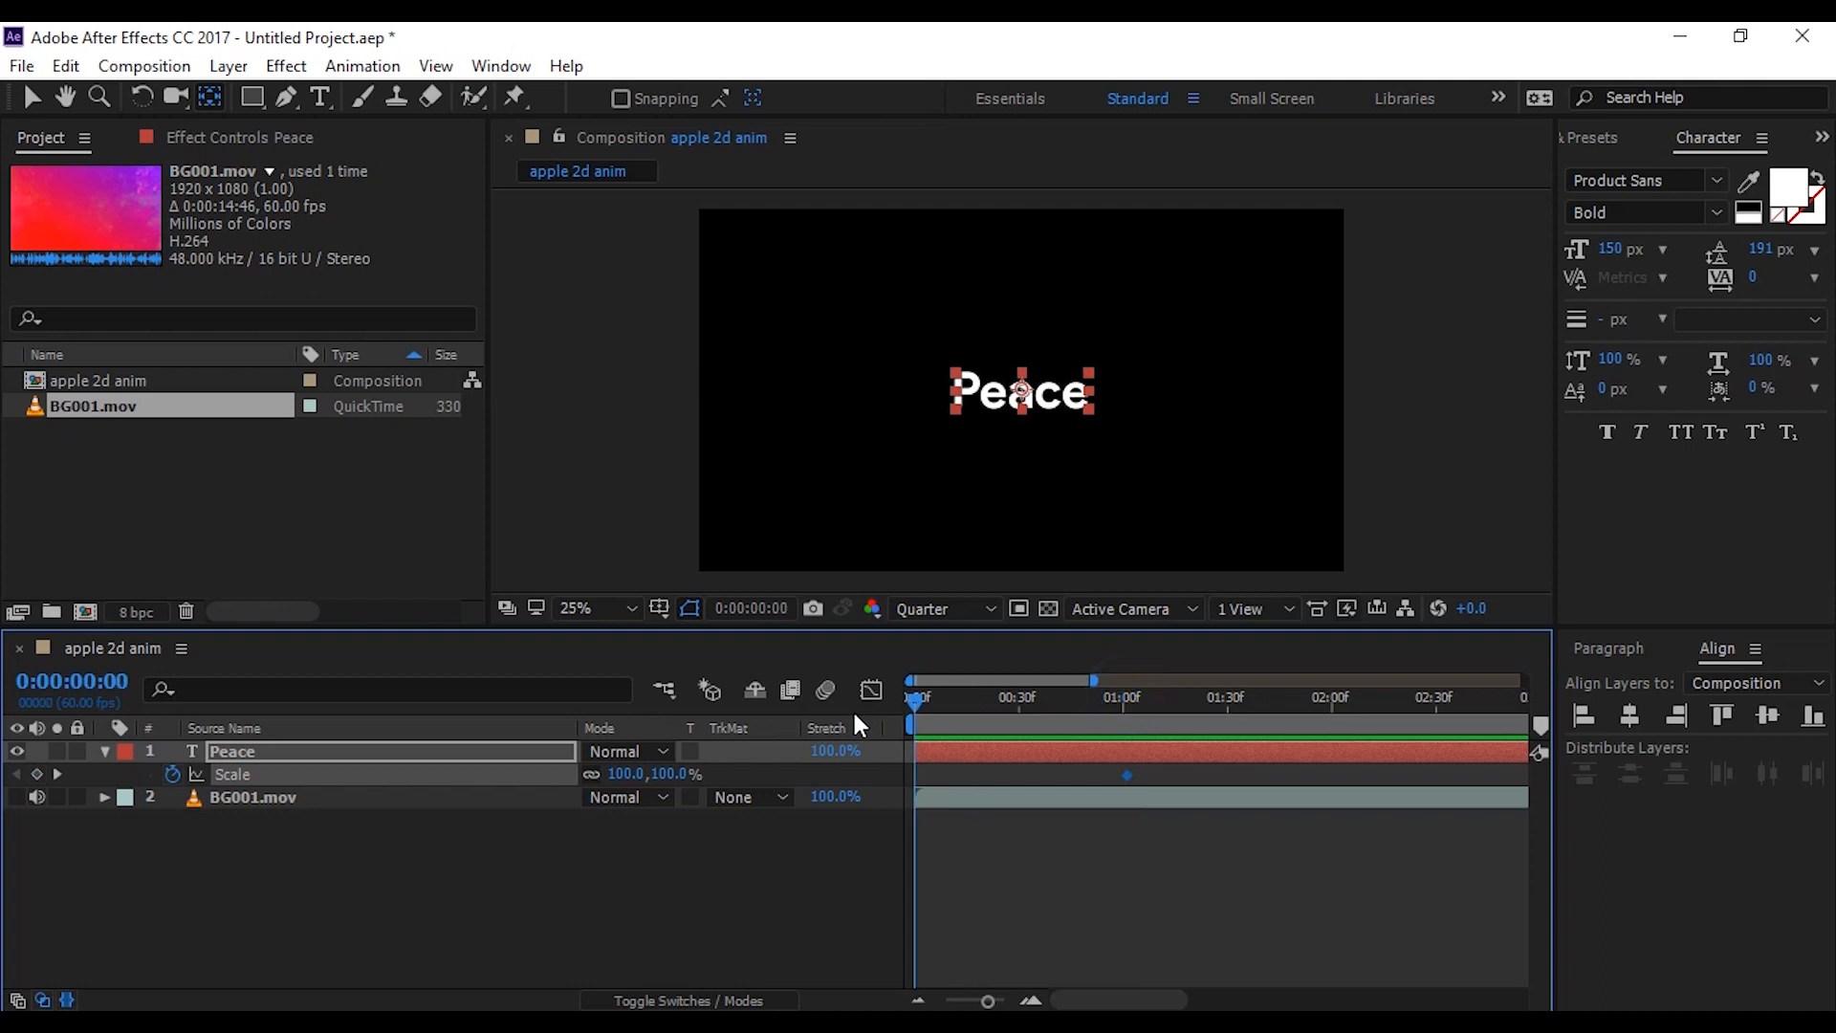
left_click(624, 774)
type("0")
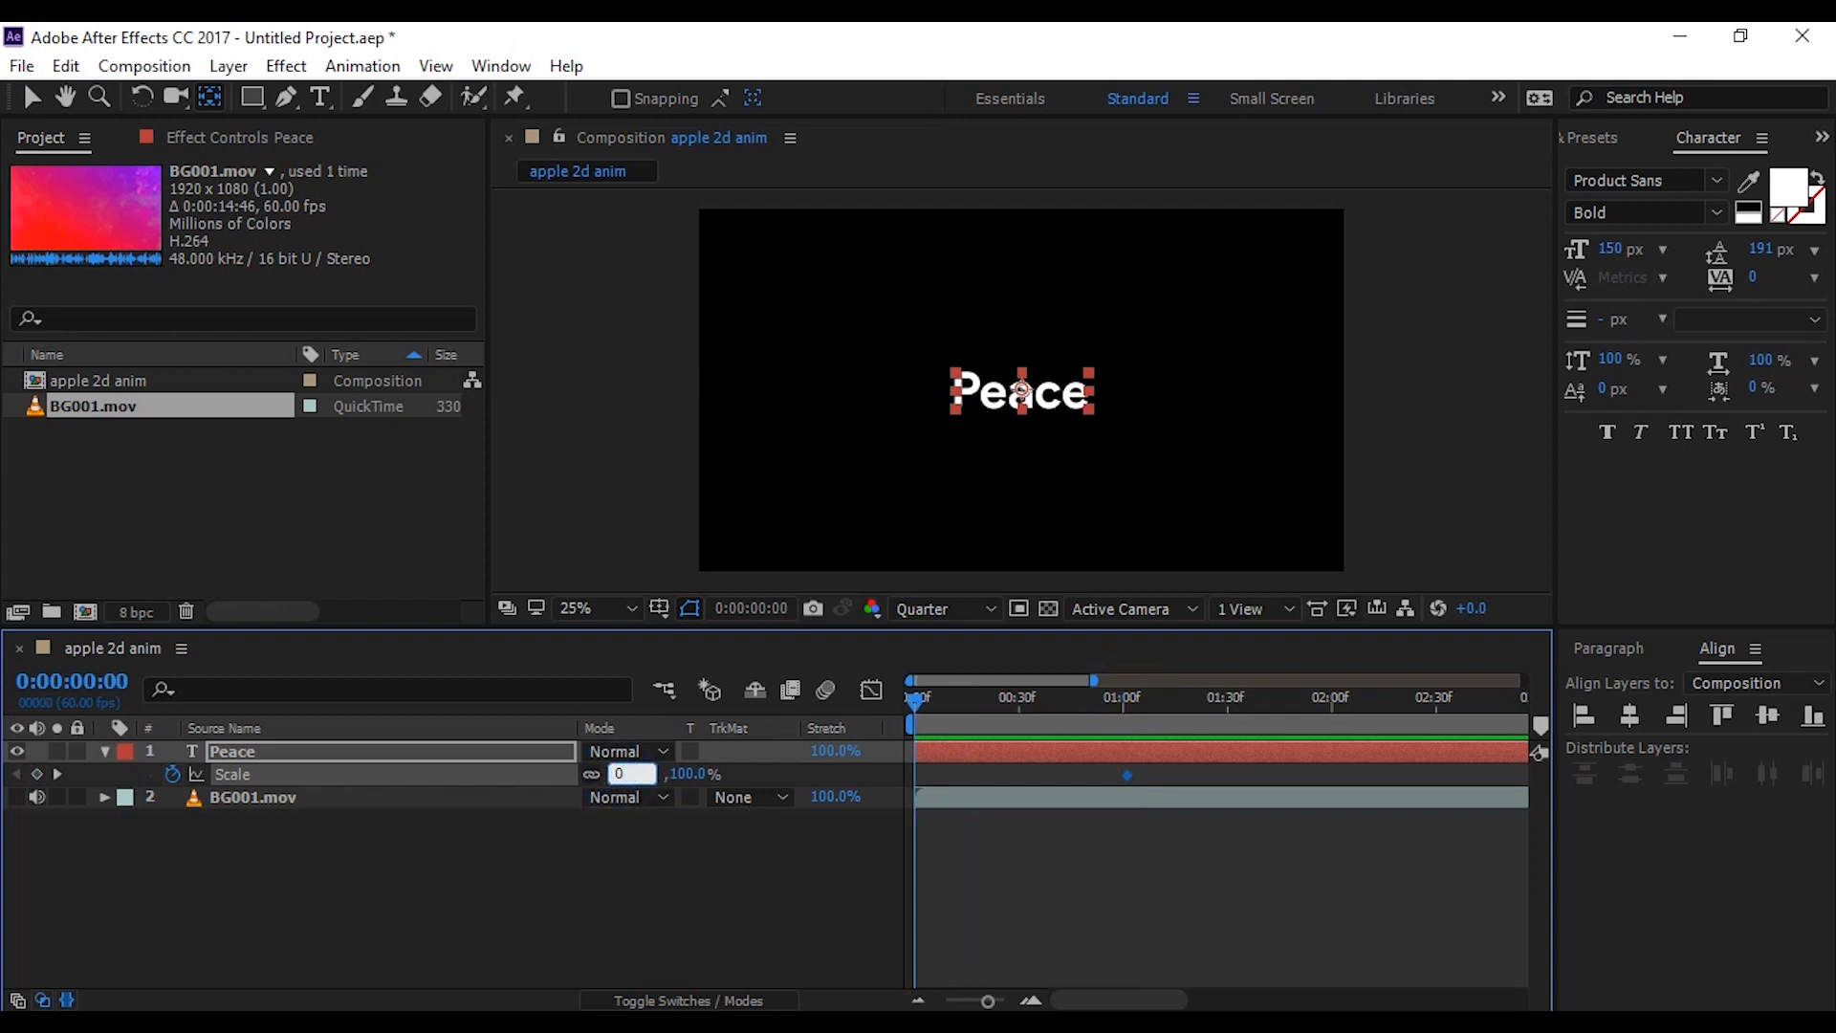
key("Return")
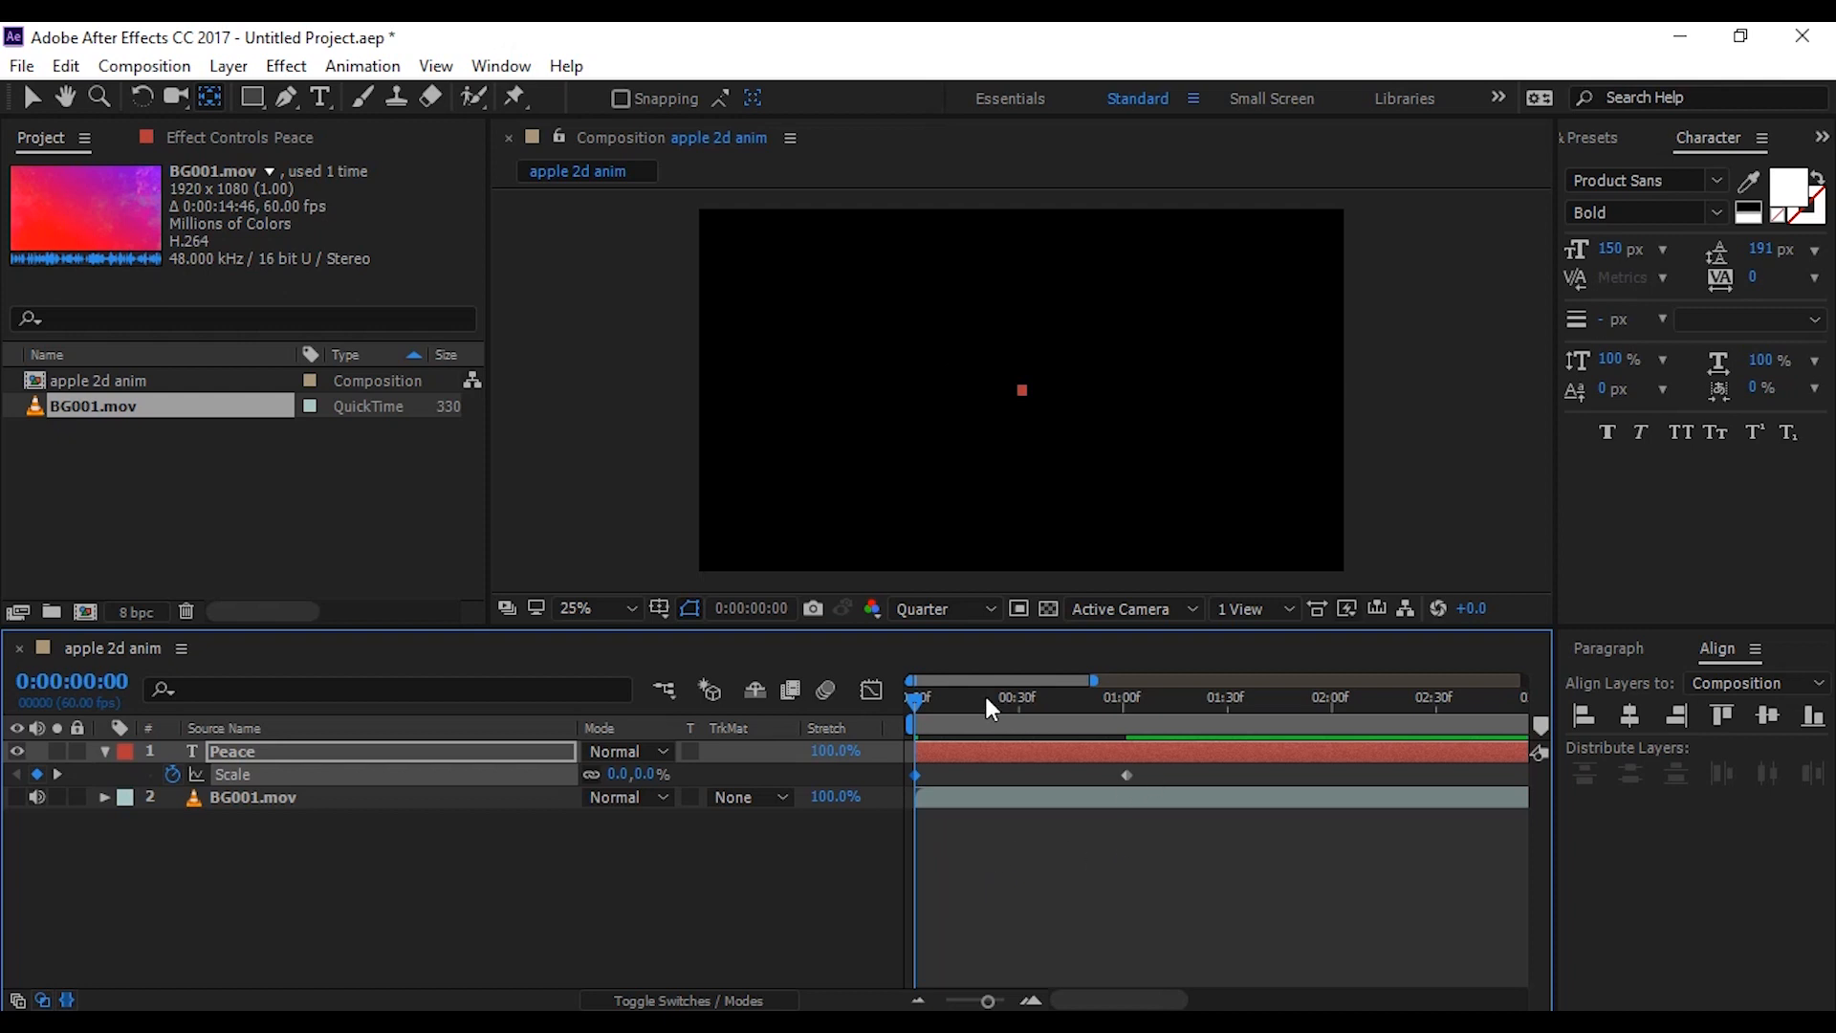
Step: Play the scale animation from the start of the composition to preview it
mouse_move(921, 698)
left_mouse_down()
mouse_move(1110, 698)
mouse_move(901, 702)
left_mouse_up()
key("space")
key("space")
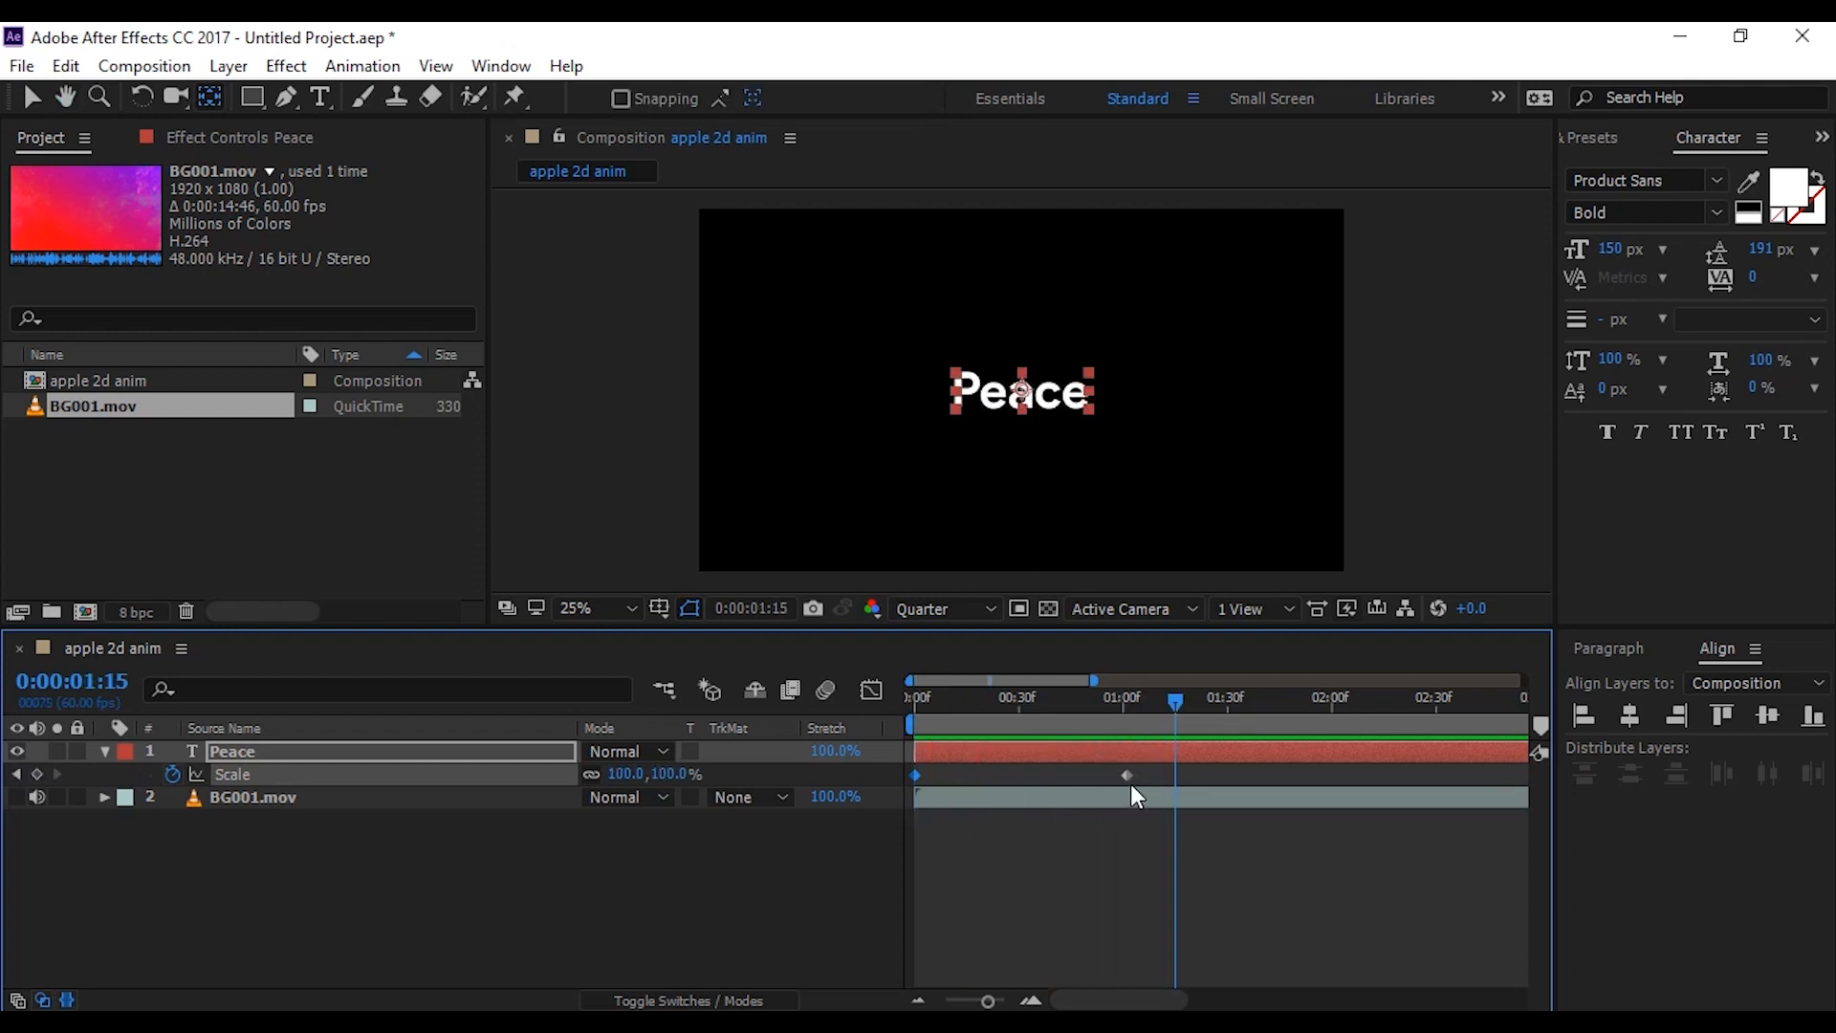
Step: Apply Easy Ease to both Scale keyframes of the Peace layer
left_click(1149, 774)
left_click_drag(1147, 768, 893, 778)
right_click(1129, 777)
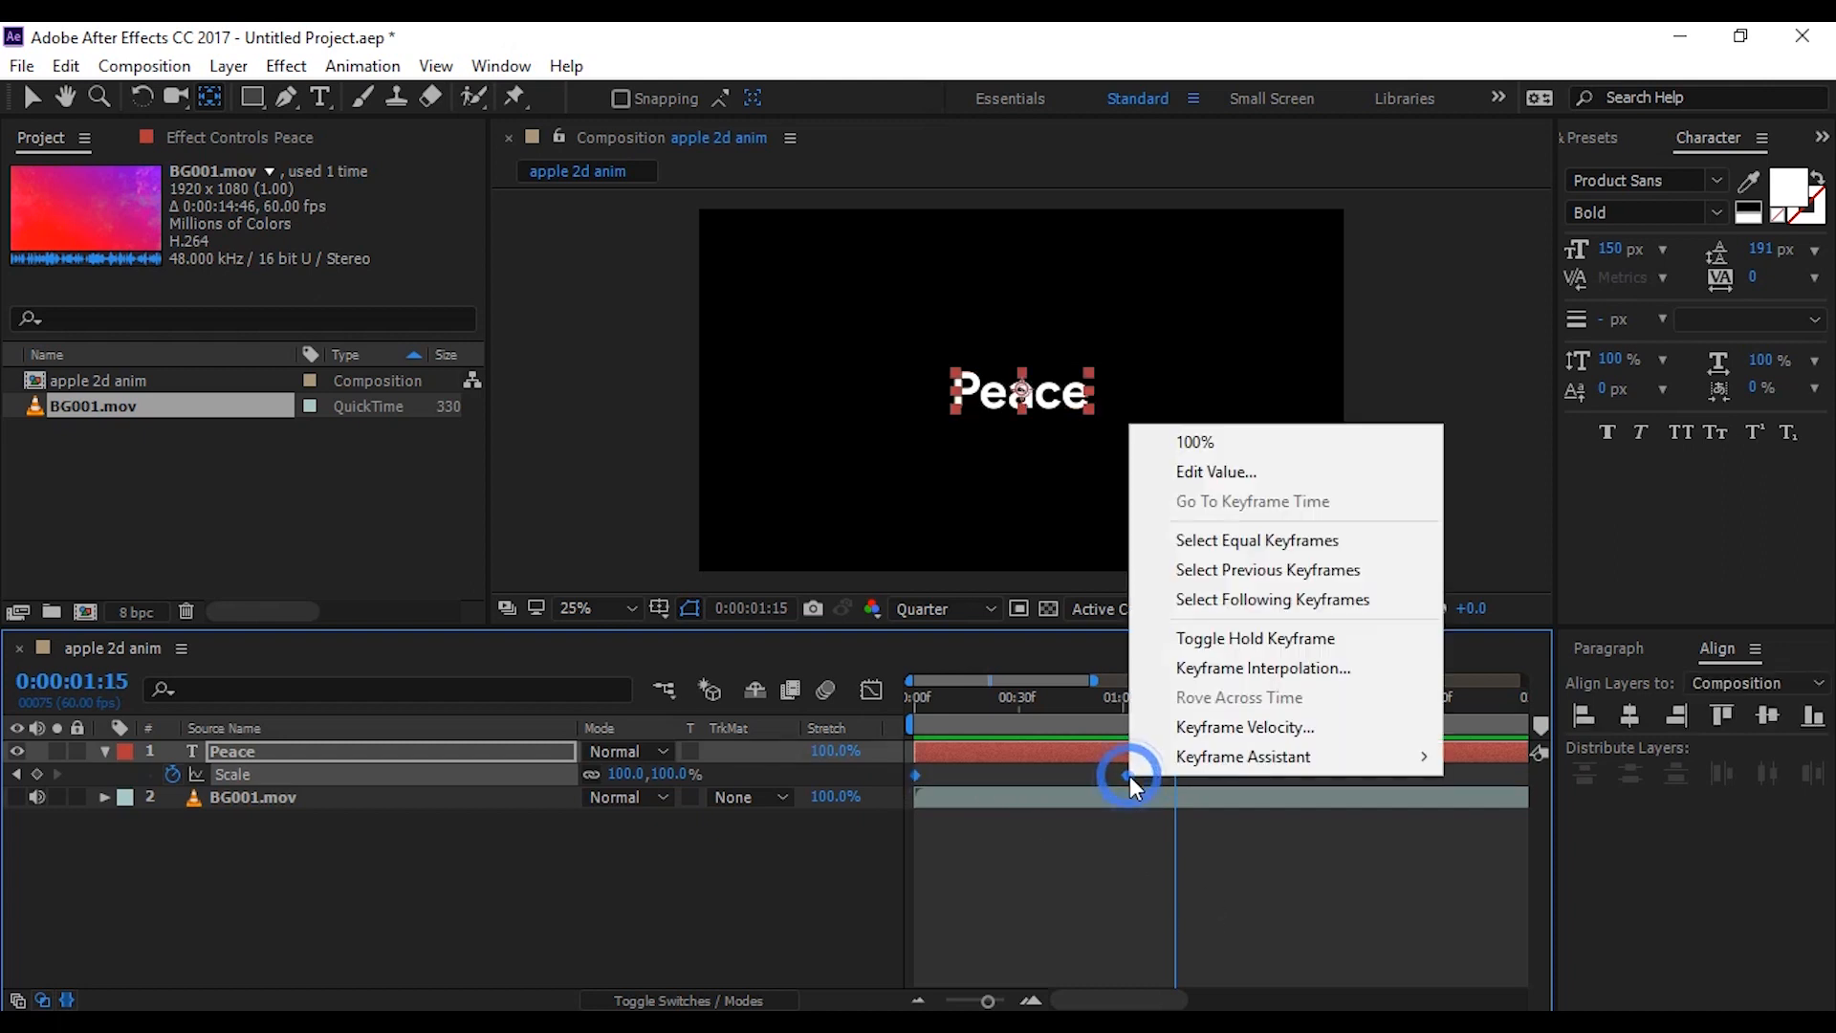
left_click(1284, 767)
left_click(927, 812)
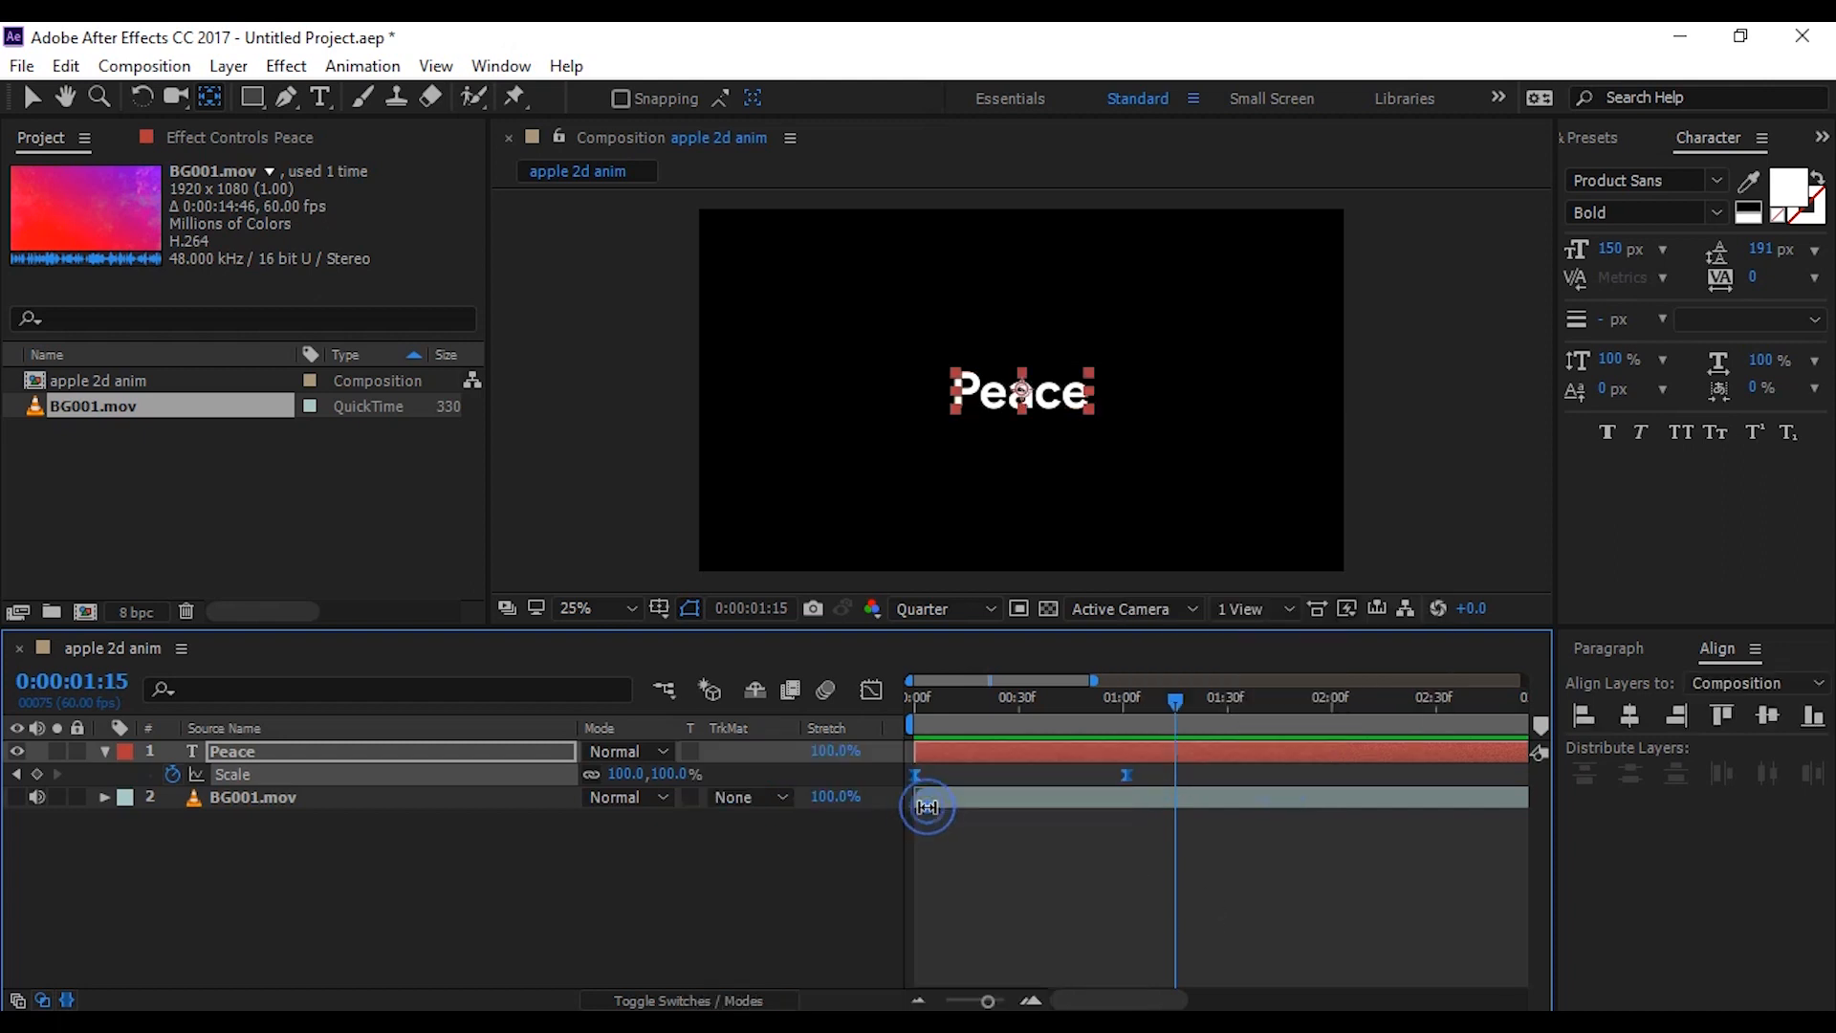
key("F9")
Step: Reshape the Scale speed graph by lengthening the end keyframe's incoming influence to about half the animation, creating a fast start and slow finish
left_click_drag(1151, 778, 868, 788)
left_click(873, 690)
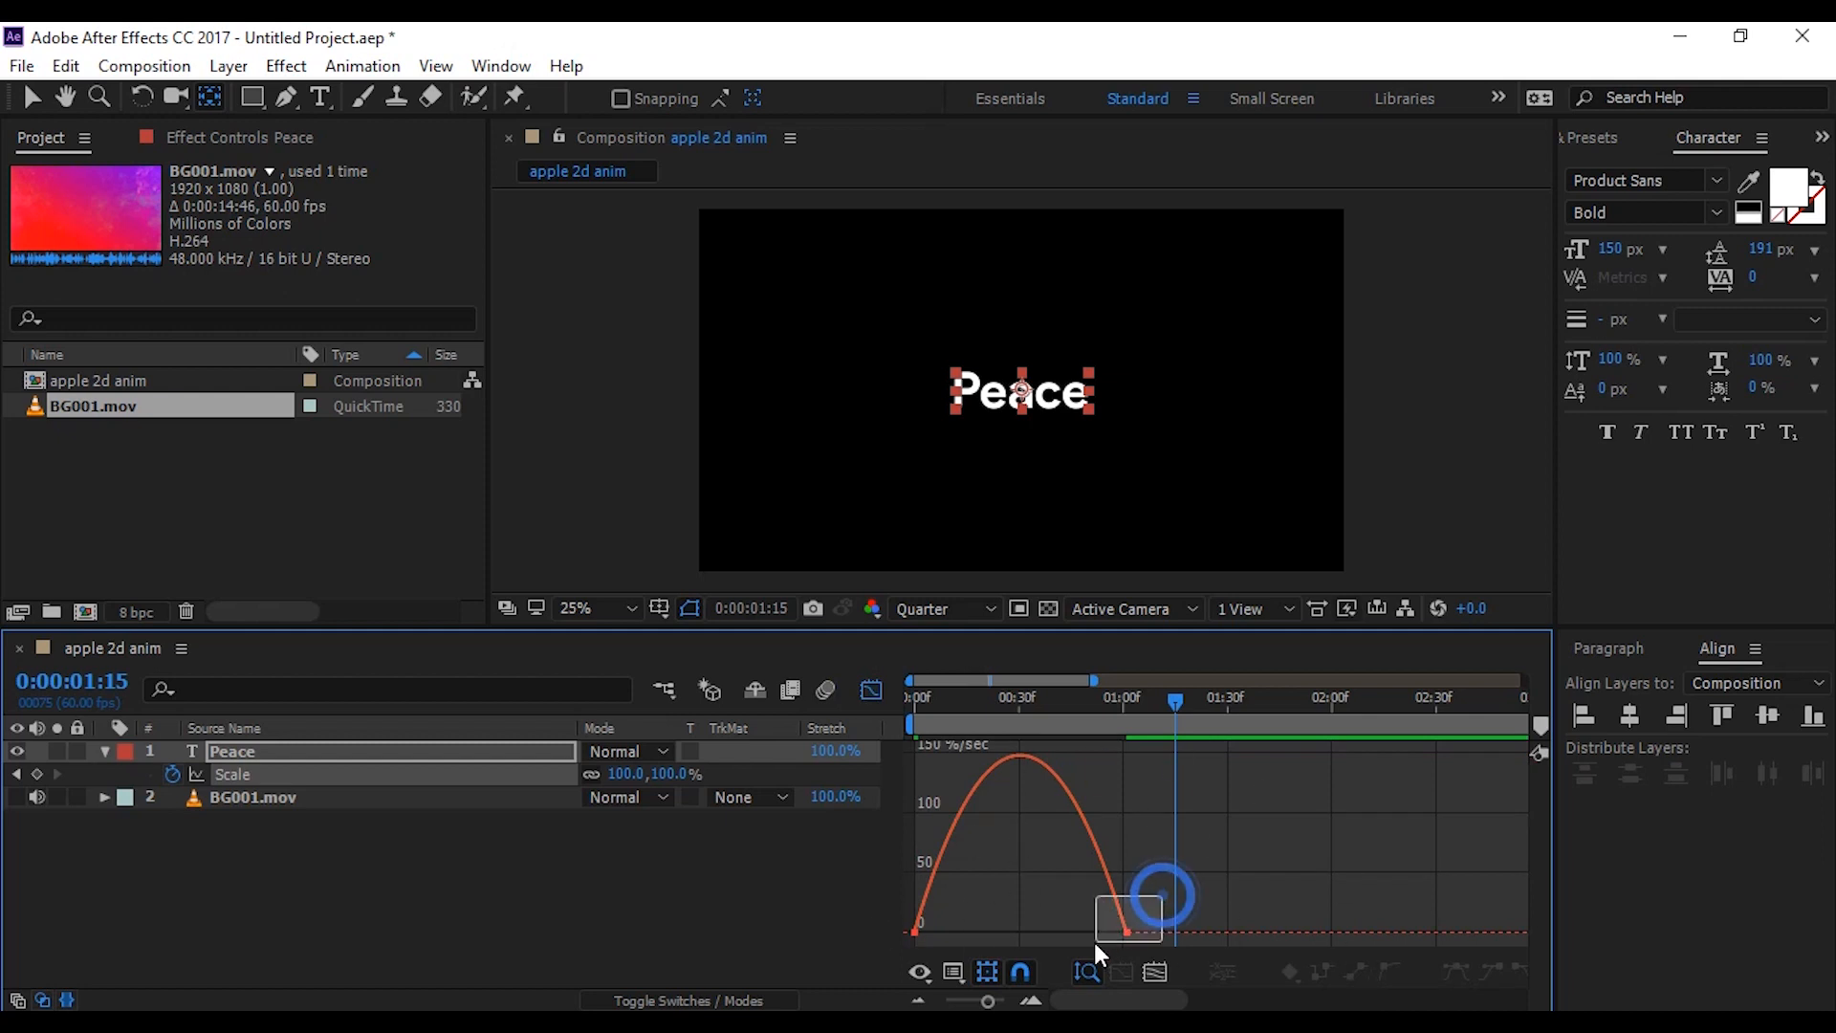
left_click_drag(1094, 943, 1094, 943)
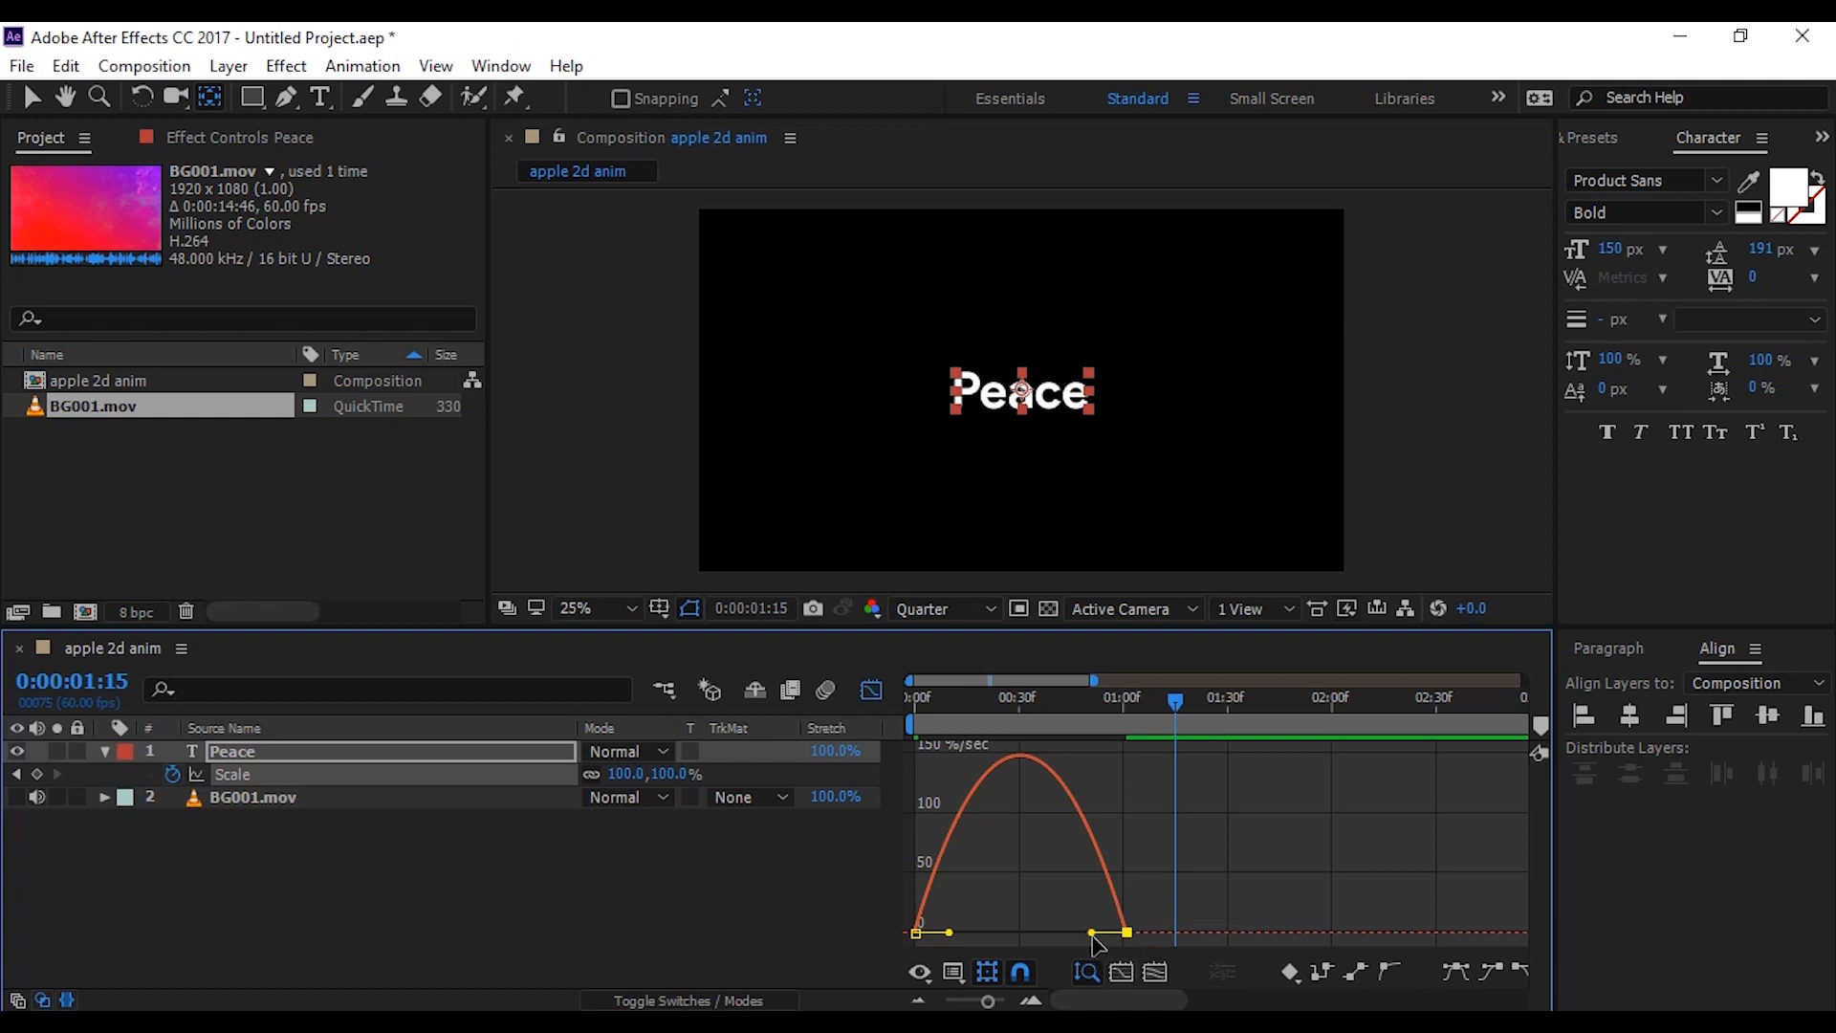
left_click_drag(1091, 933, 1007, 932)
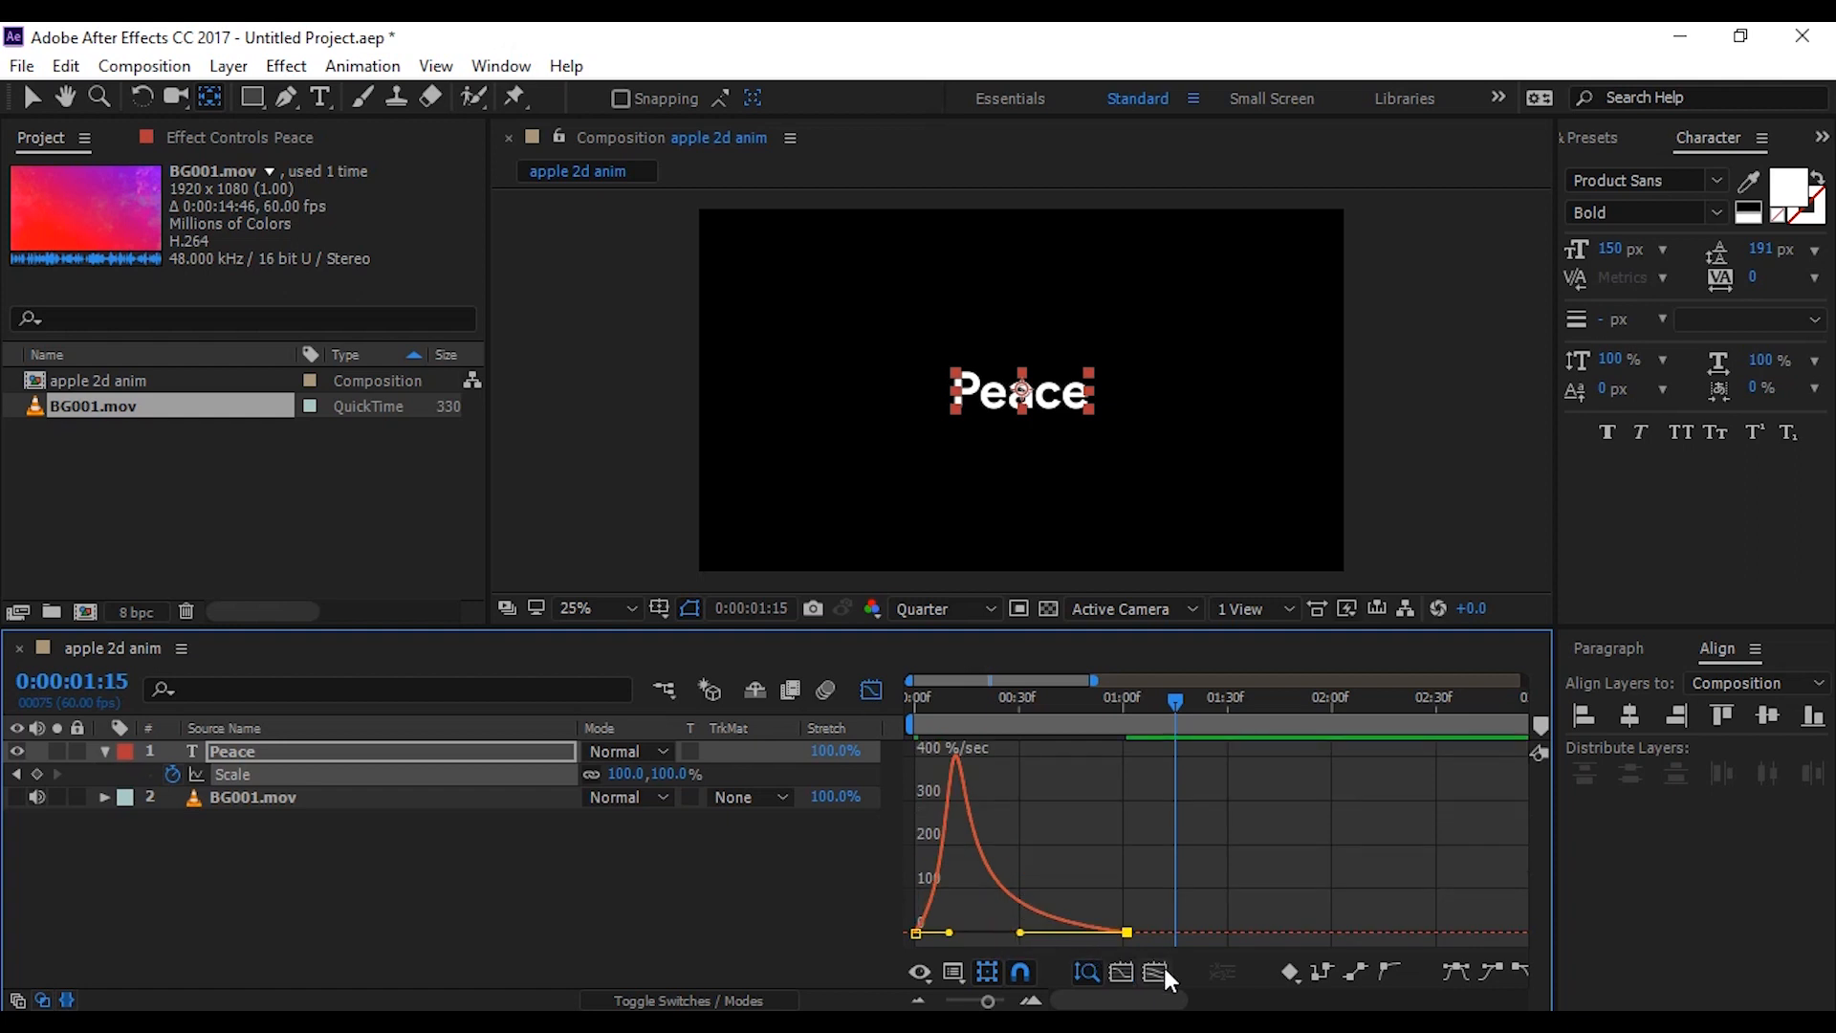
left_click(872, 692)
Step: Play the eased scale animation from 0:00:00:00 to preview it
left_click_drag(1176, 708, 853, 749)
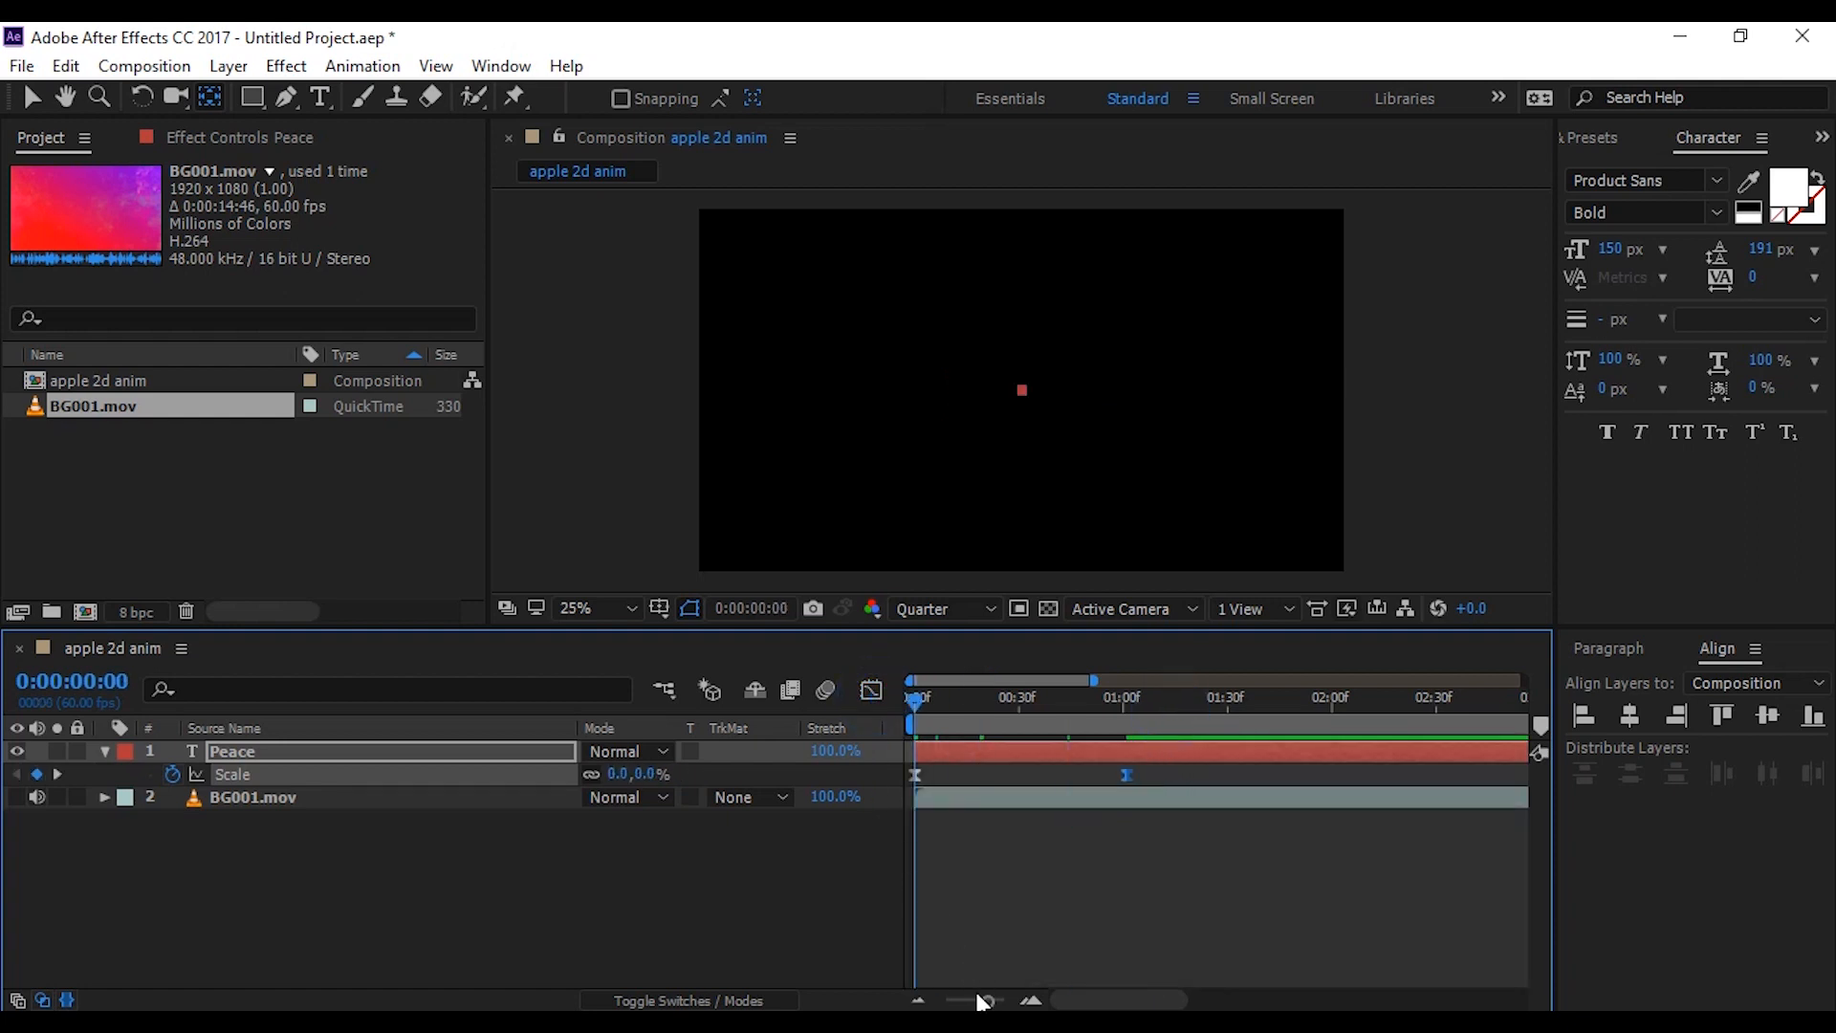
left_click_drag(985, 1001, 967, 1002)
key("space")
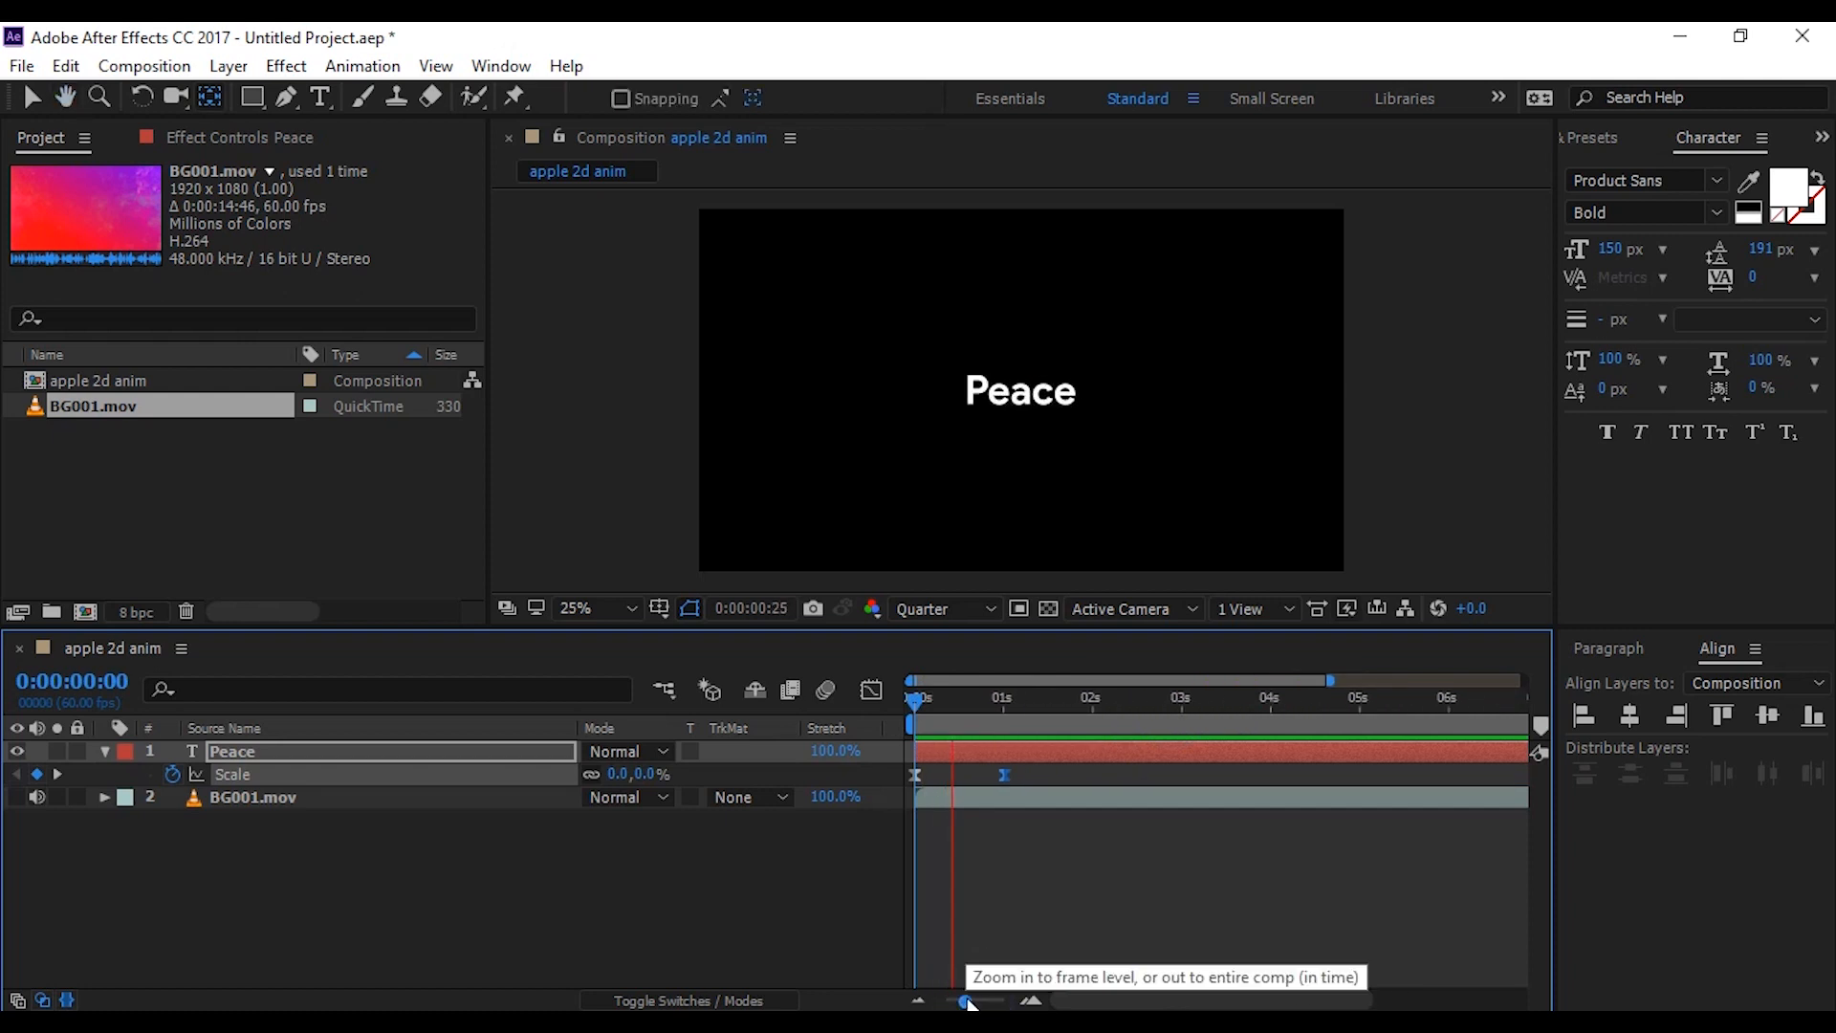
key("space")
key("space")
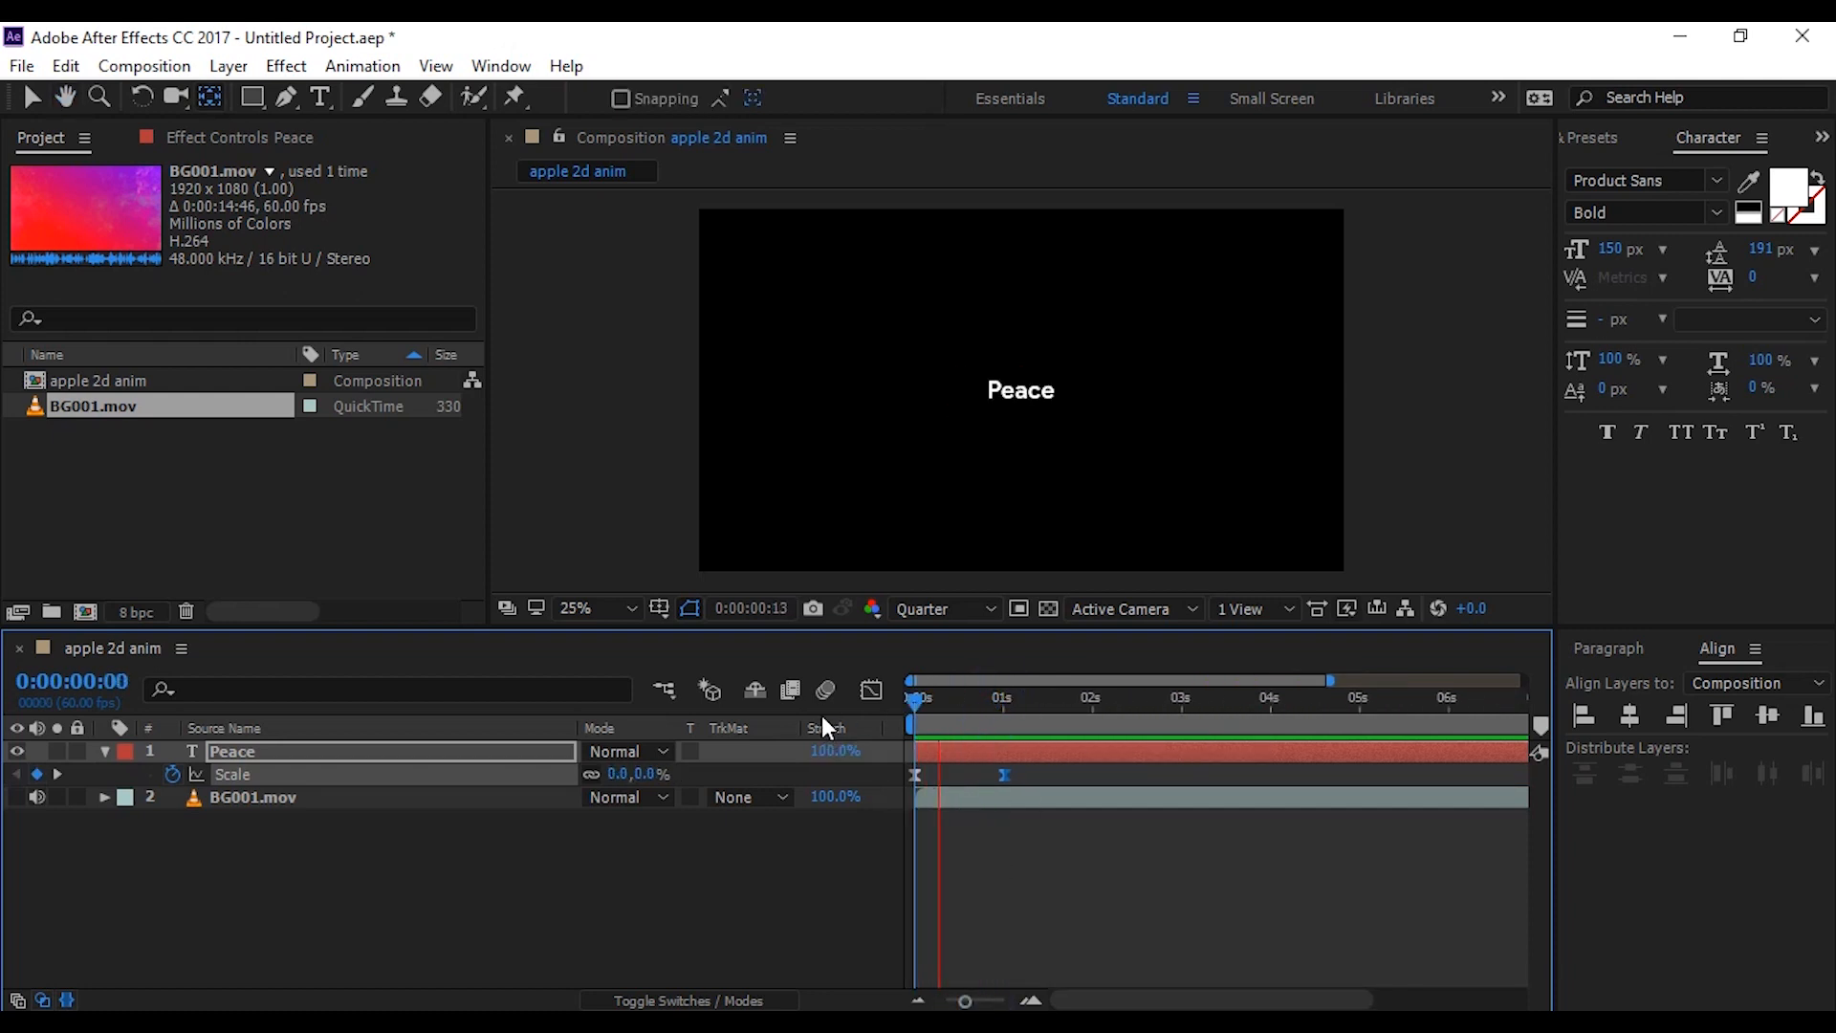
key("space")
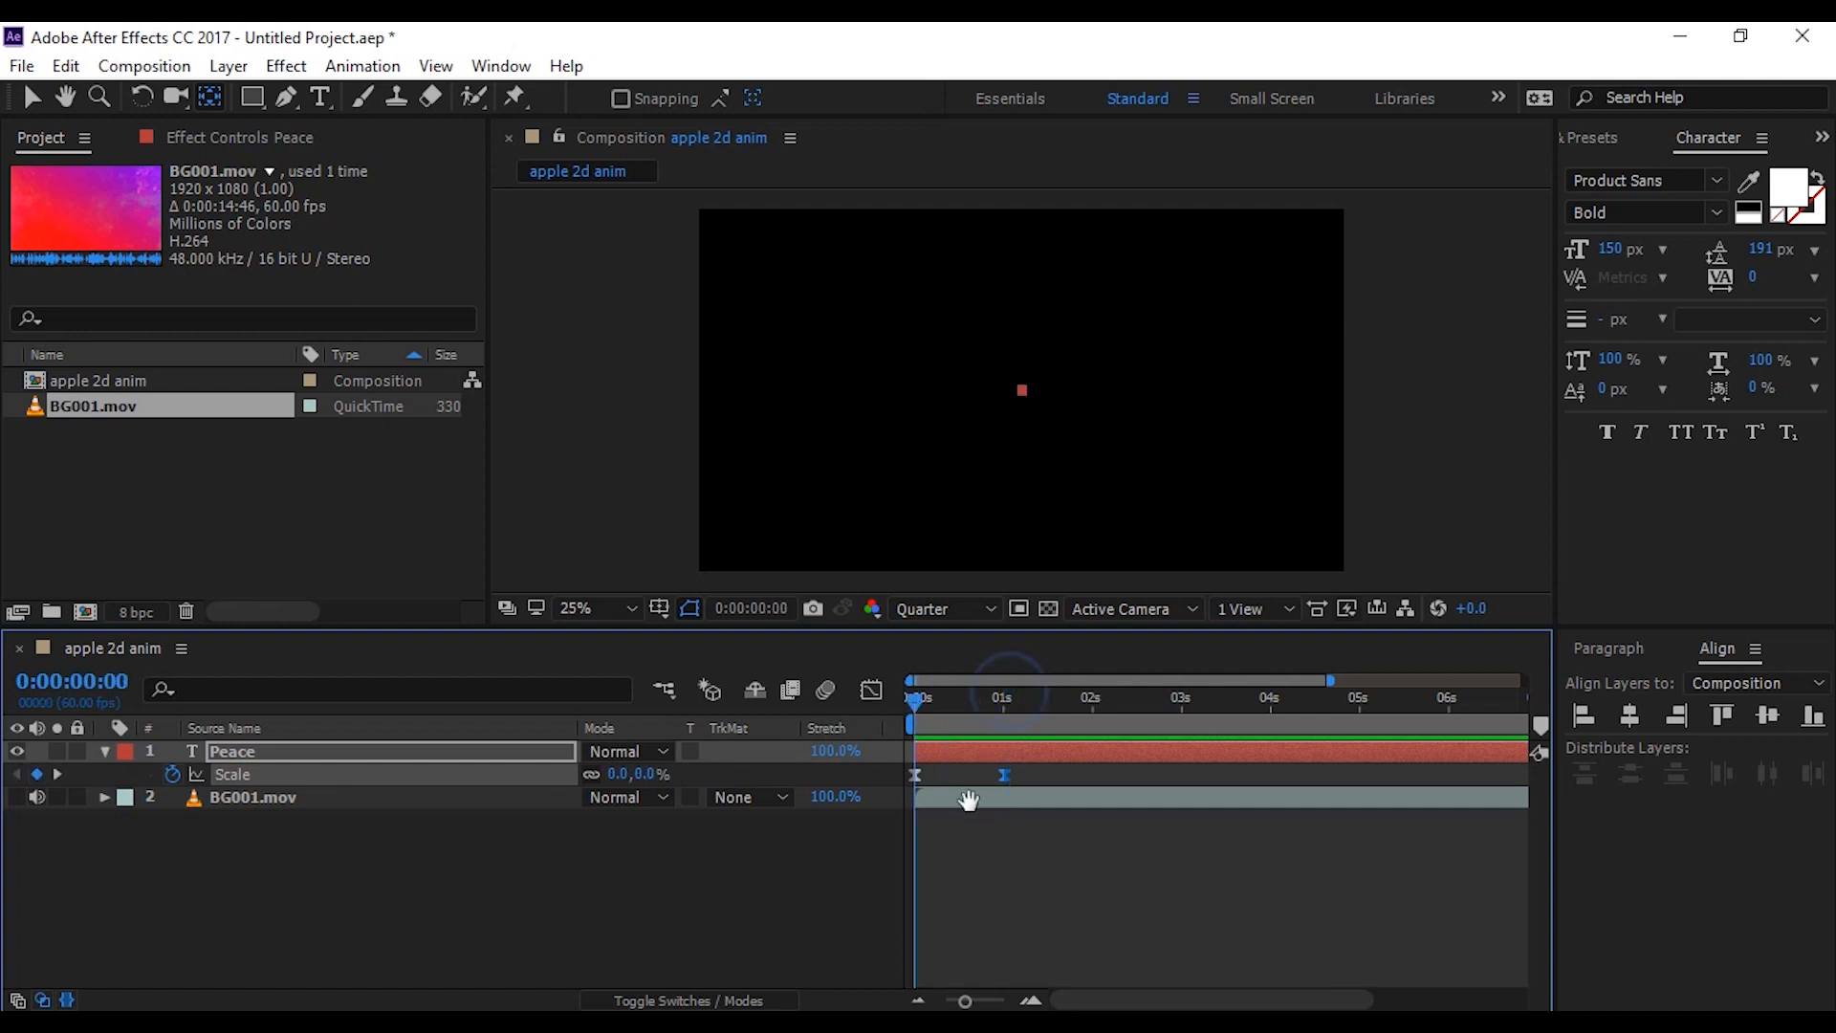
key("space")
Step: Move the Peace layer's ending Scale keyframe earlier to about 0.5 seconds and preview the animation from the start
left_click(1035, 765)
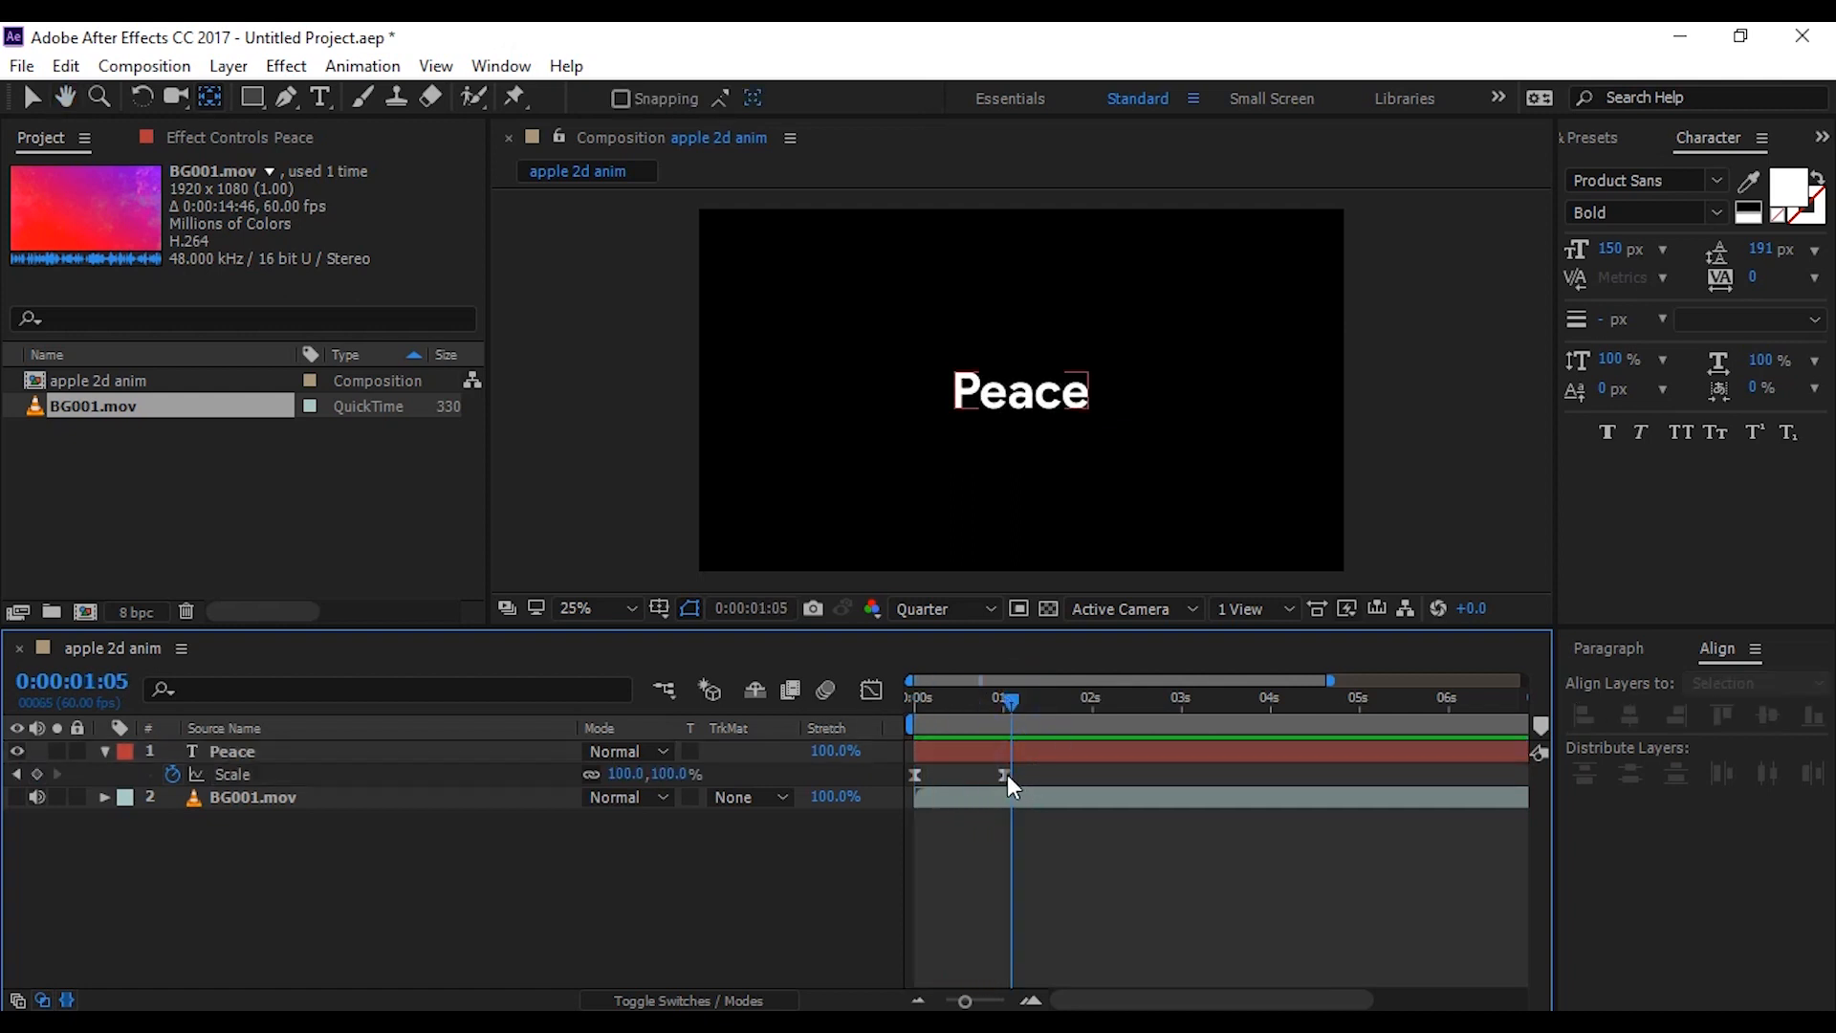
left_click(1002, 775)
left_click_drag(964, 772, 957, 772)
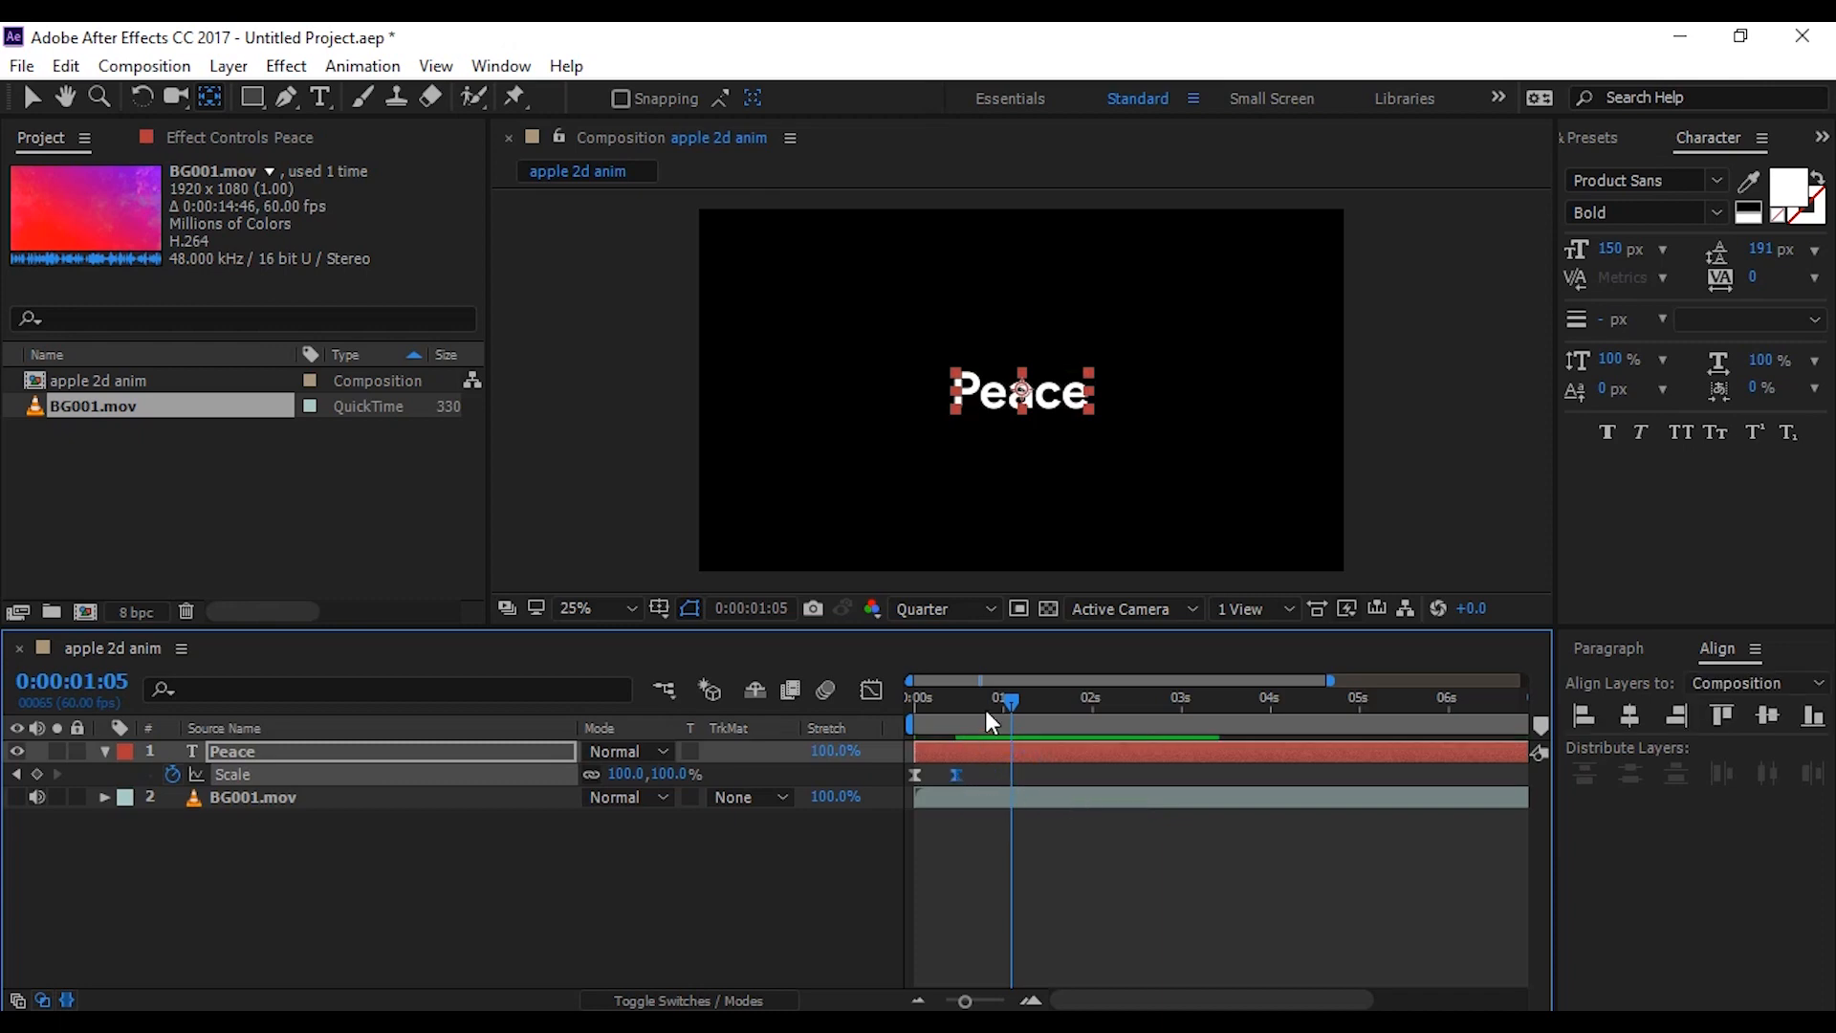
left_click_drag(1009, 699, 909, 708)
left_click(812, 870)
key("space")
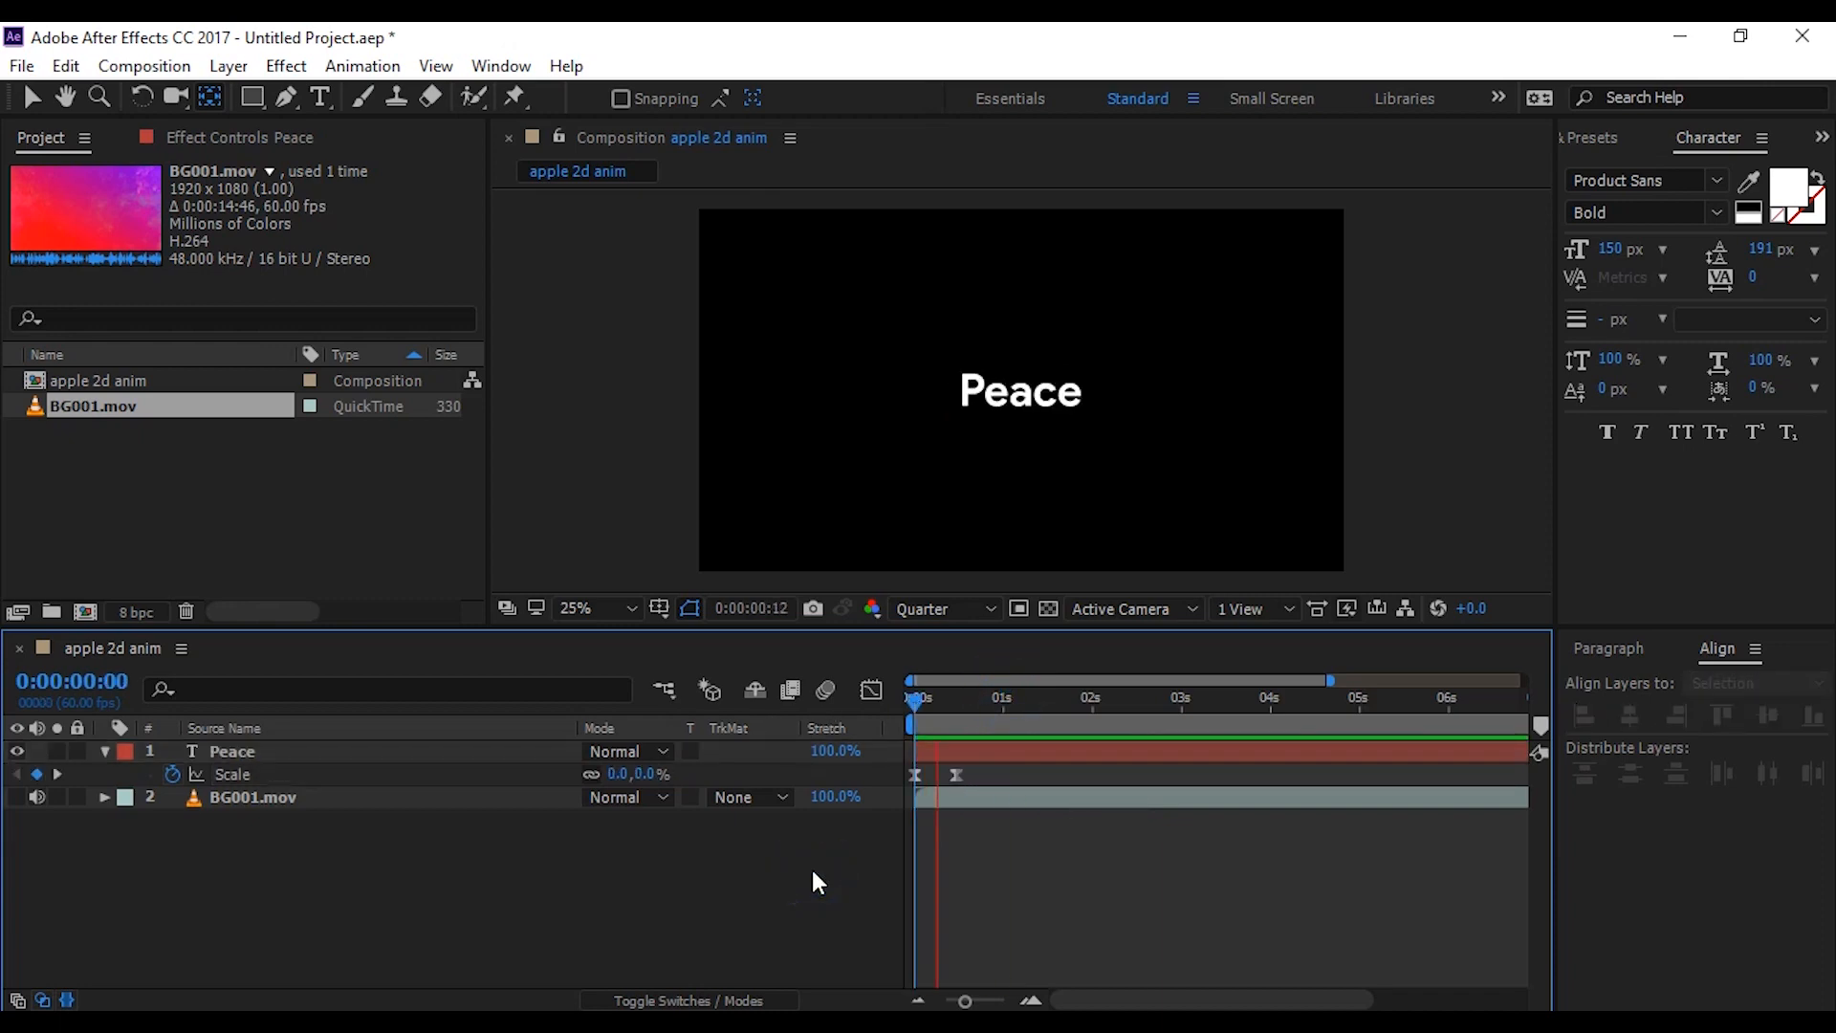
Step: Move the Peace layer's ending Scale keyframe to about 0.7 seconds, preview the timing, and return to 0:00:00:00
left_click(961, 778)
left_click_drag(966, 782, 980, 779)
key("space")
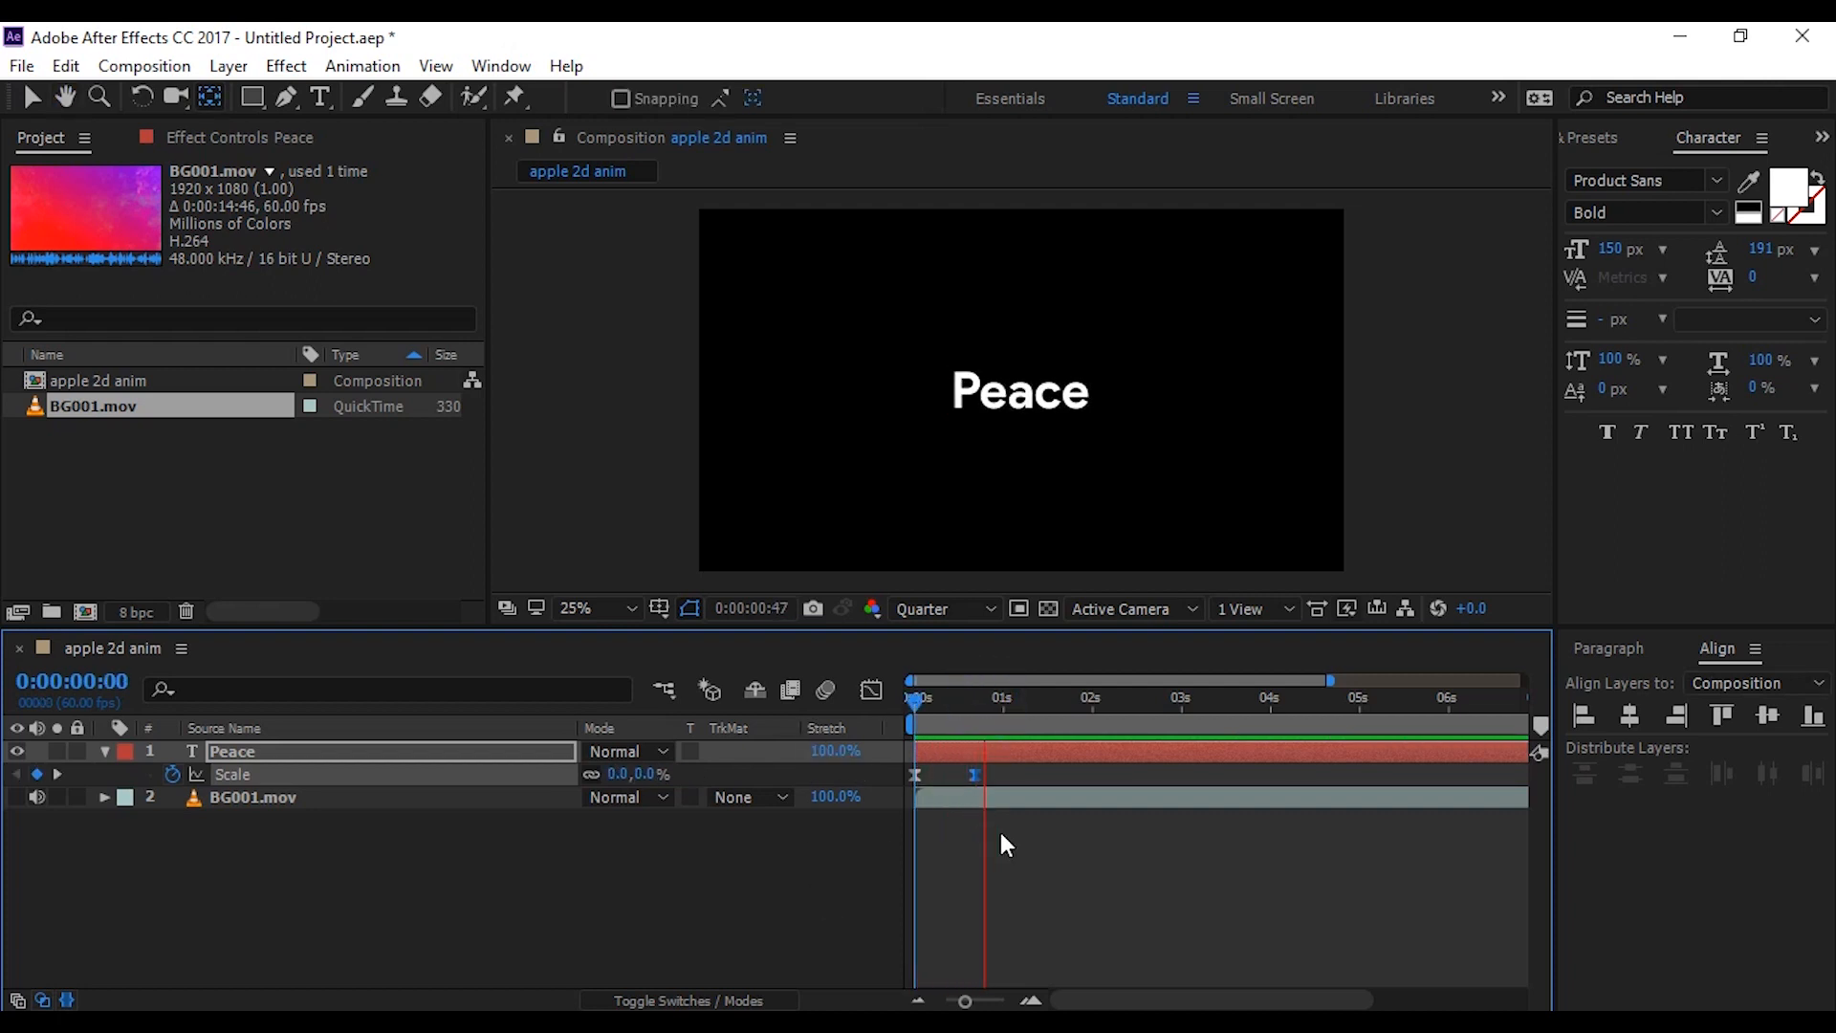
key("space")
left_click(807, 866)
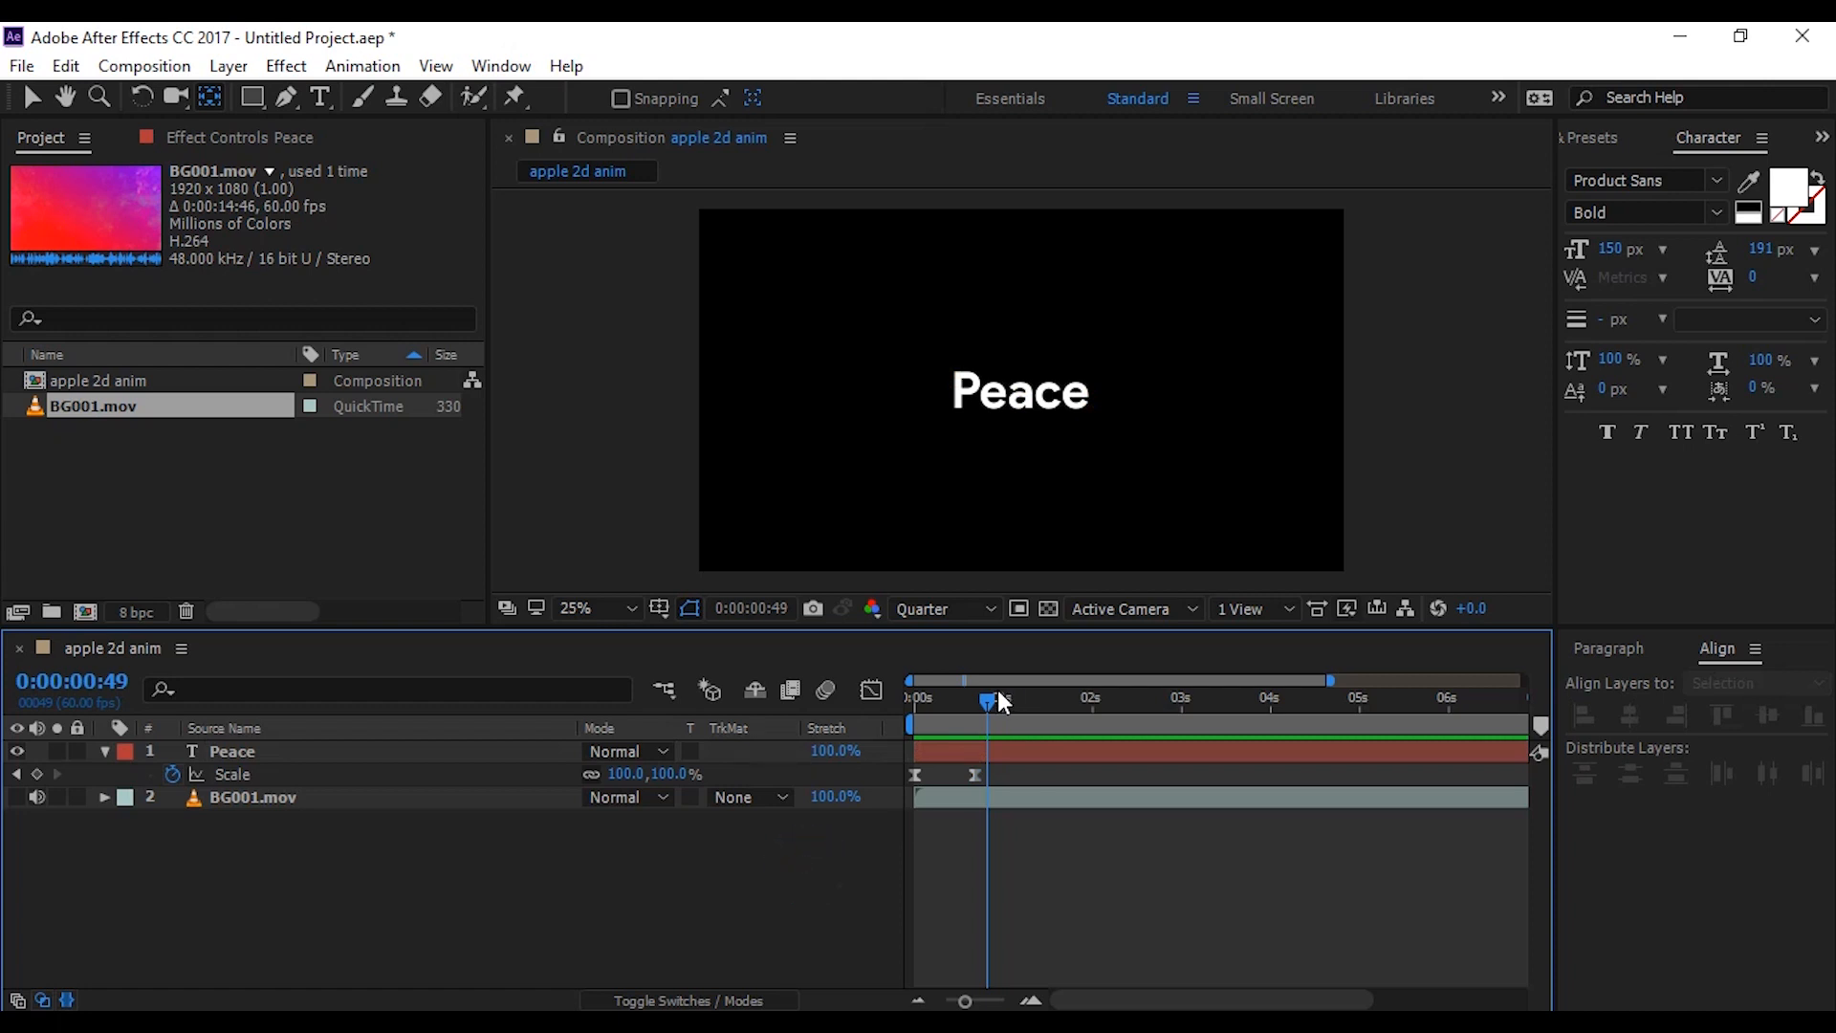
left_click_drag(990, 696, 916, 696)
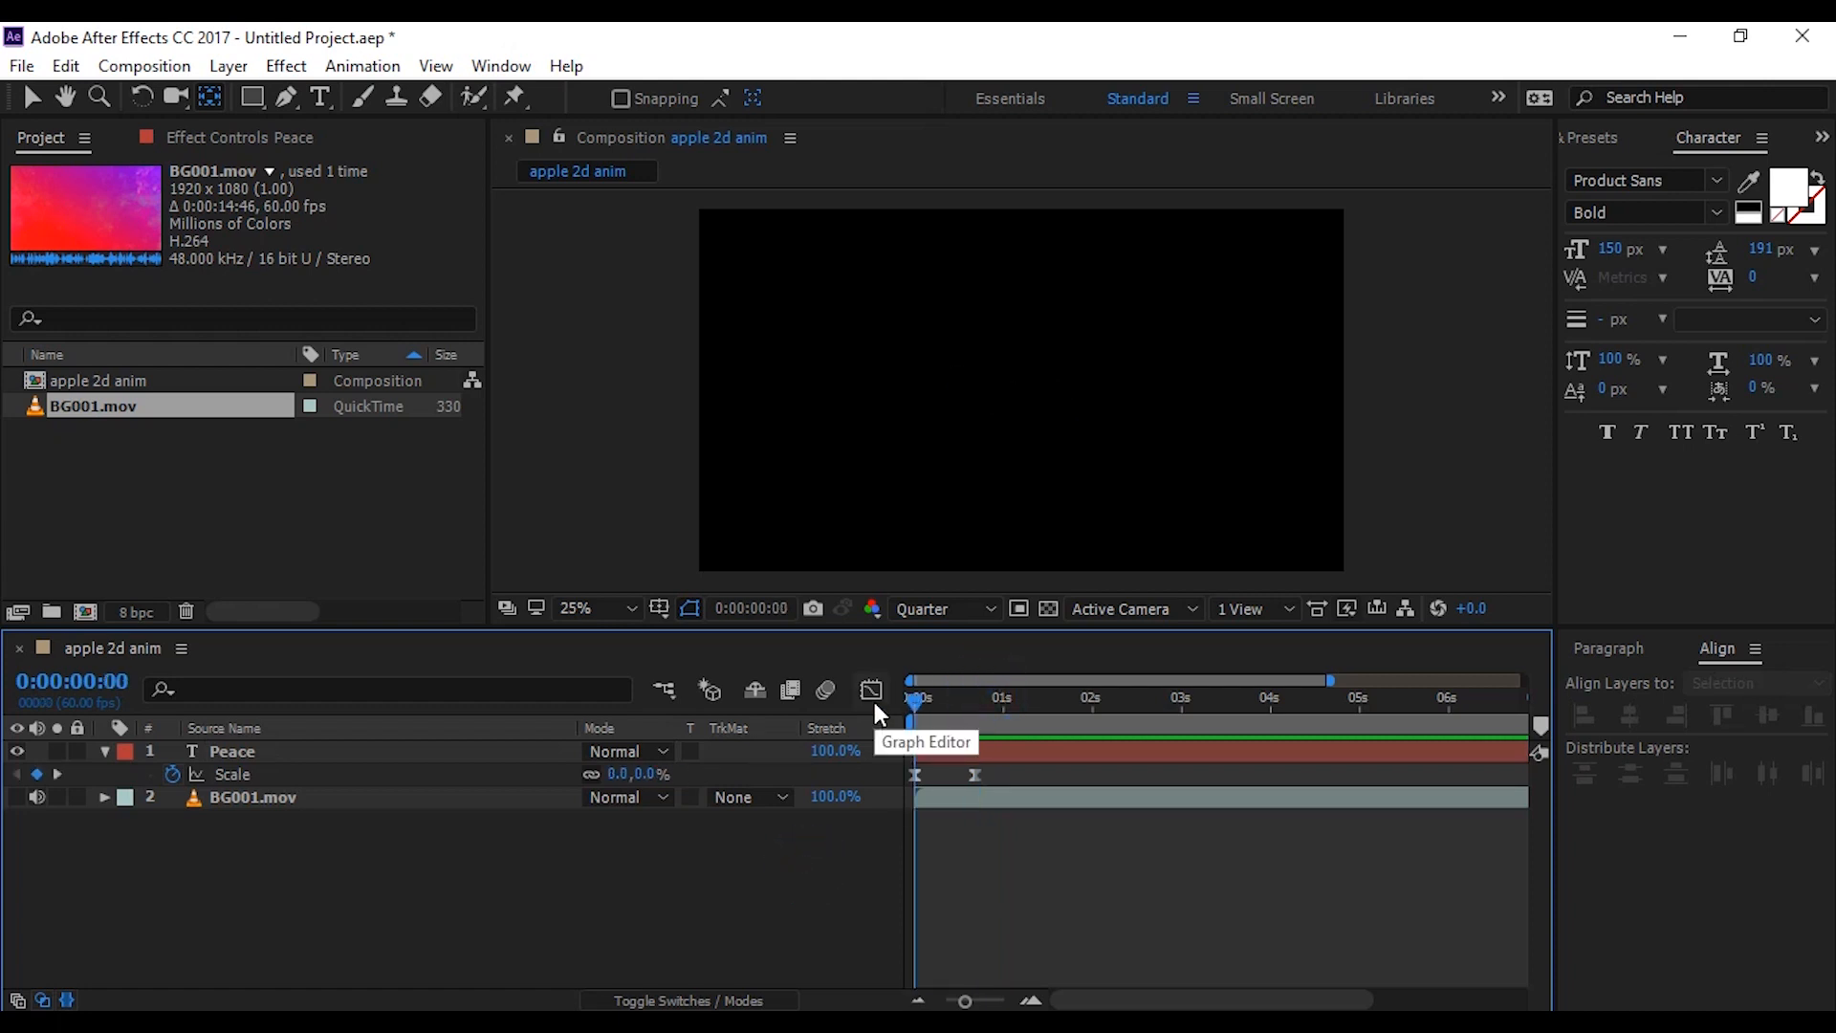
Step: Collapse the Peace layer's properties and show the layer switches in the timeline instead of the modes
left_click(105, 752)
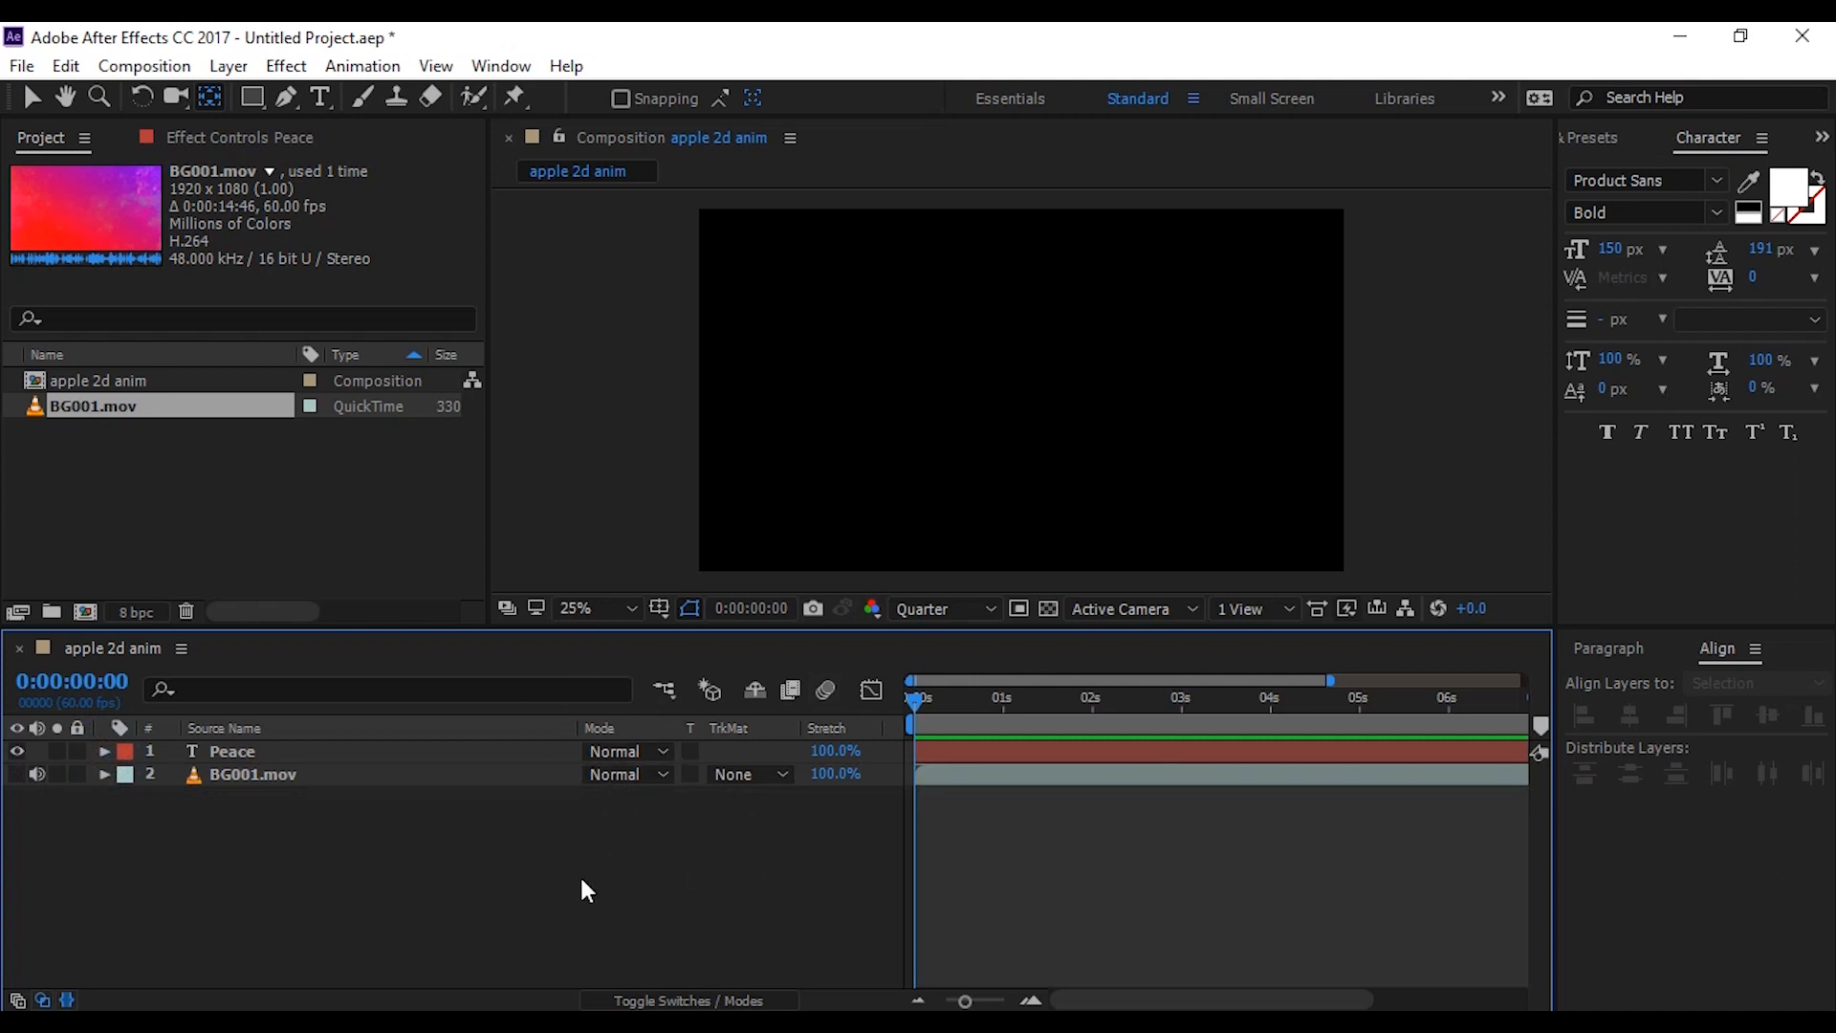
key("F4")
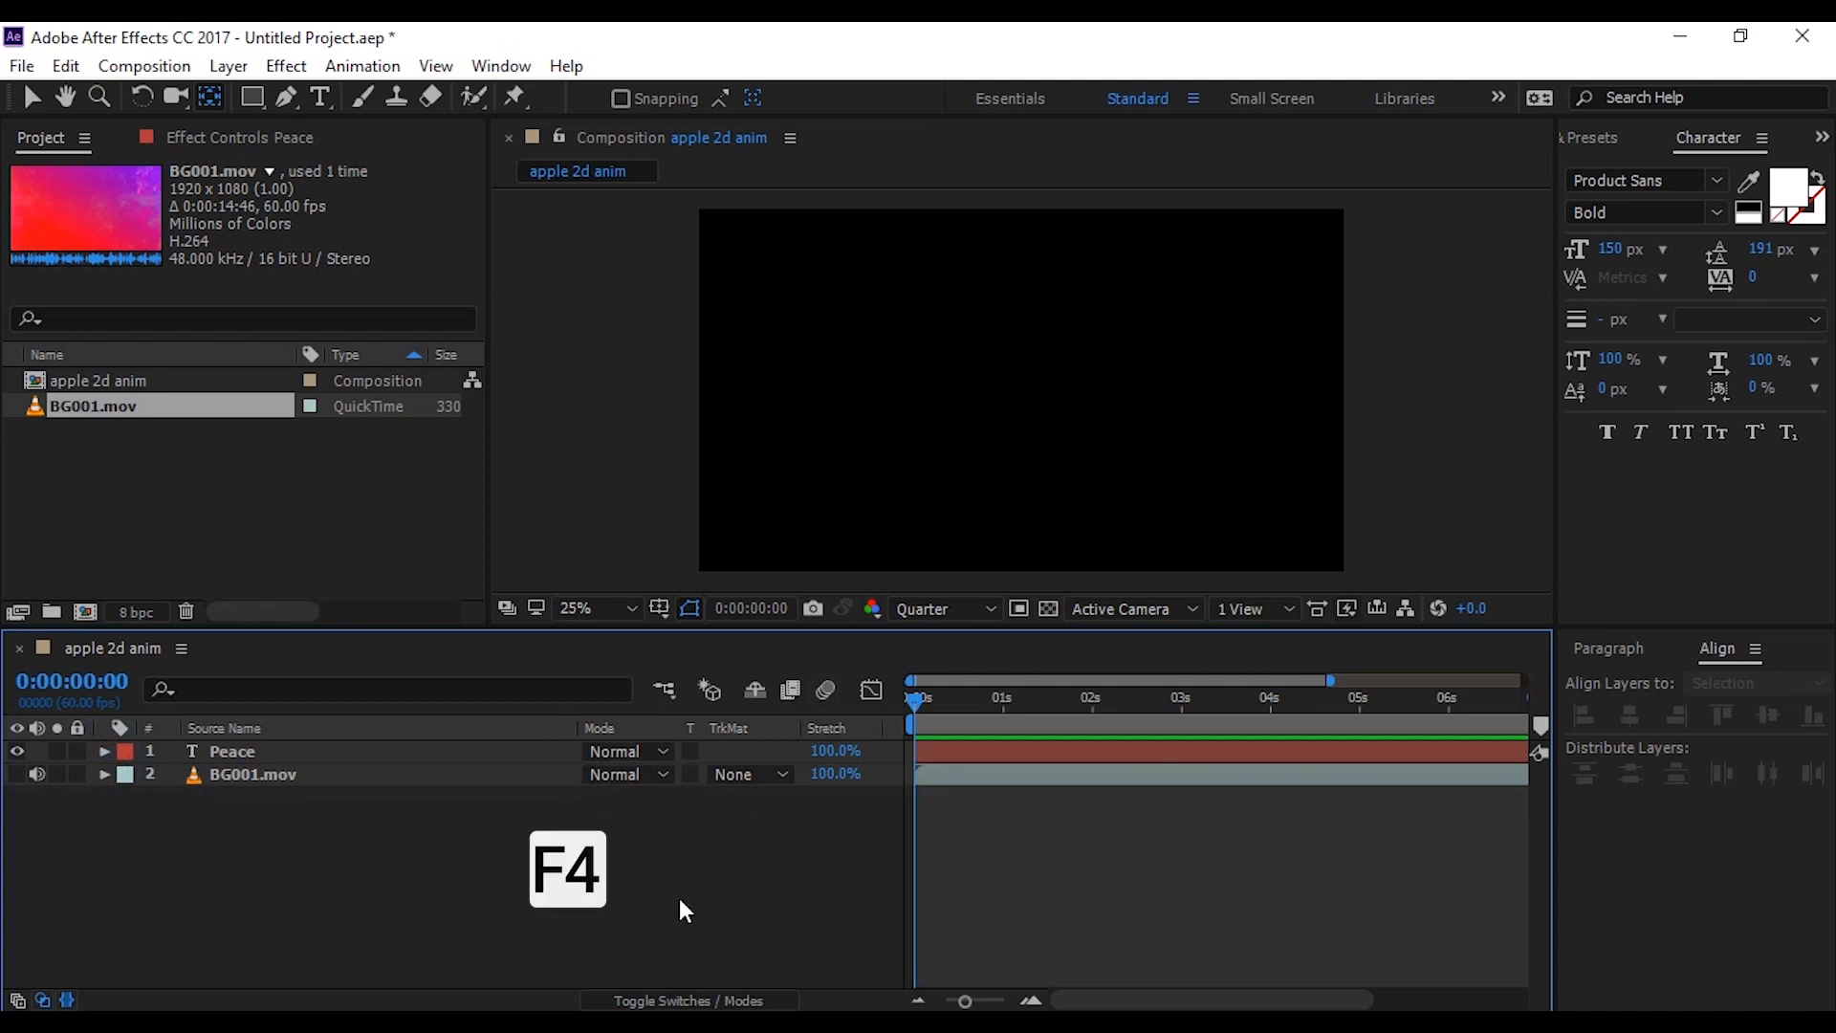
key("F4")
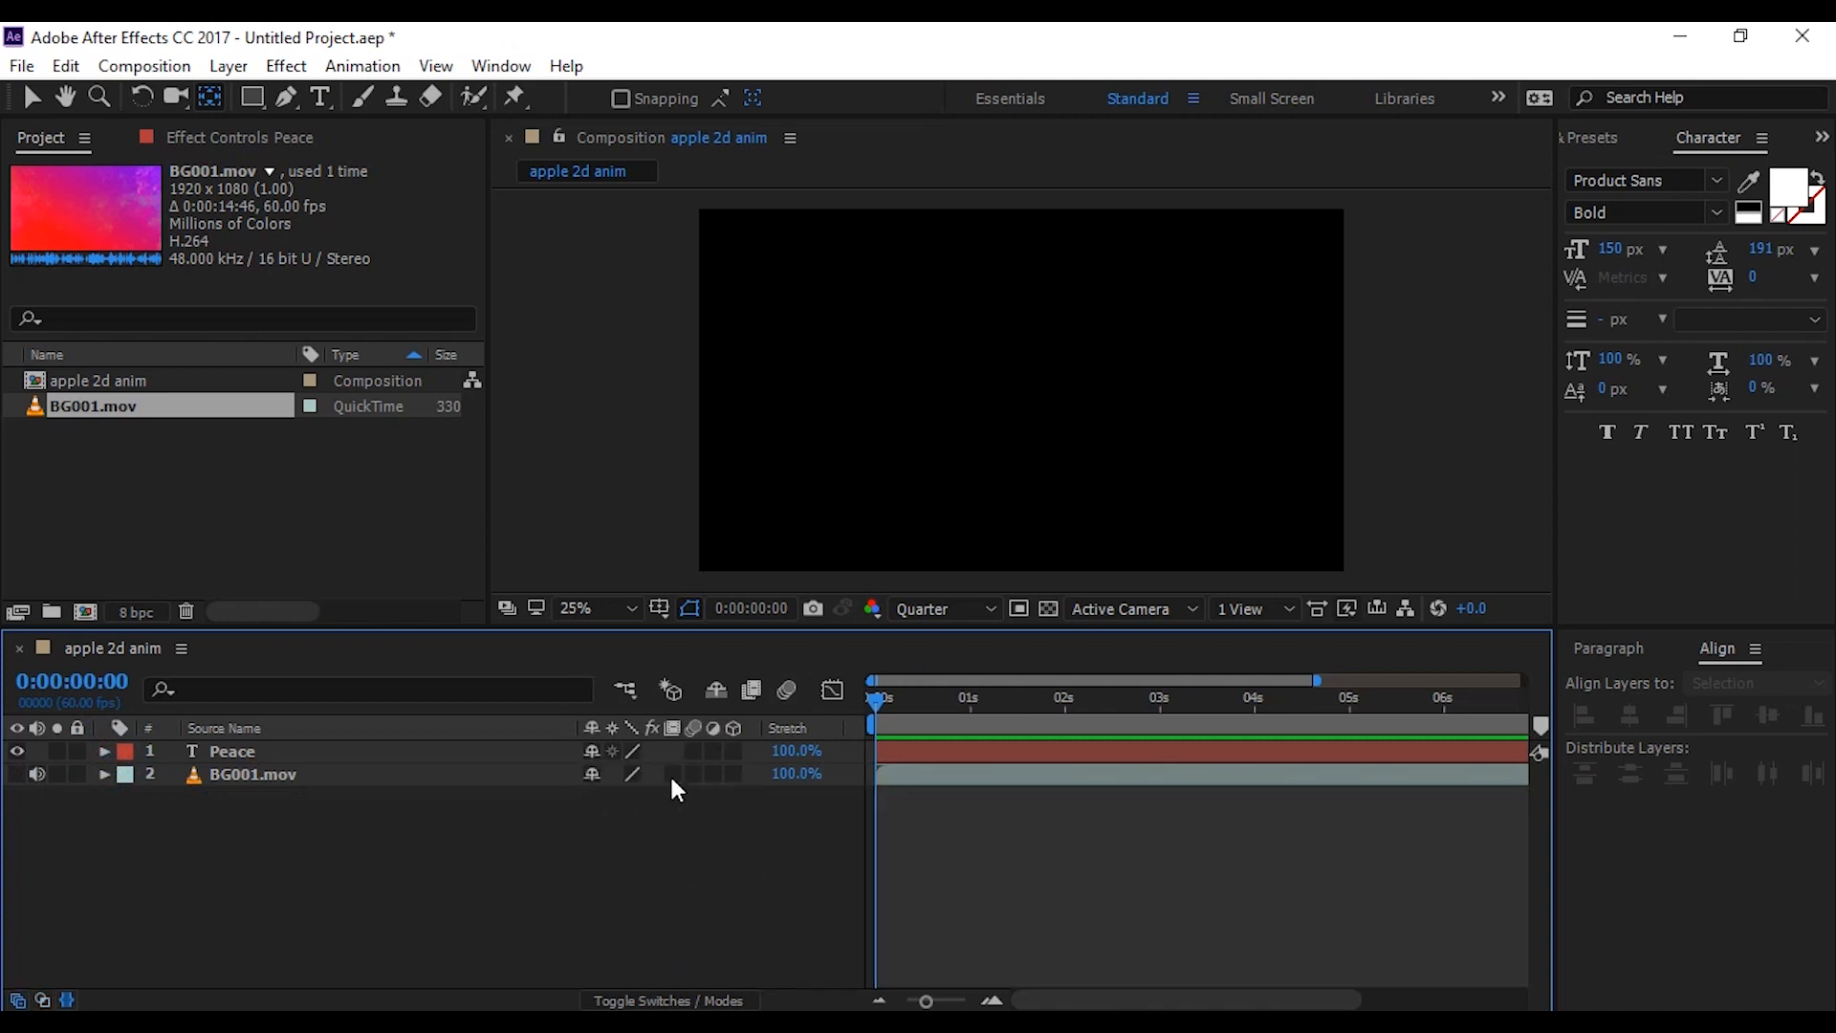
right_click(585, 728)
mouse_move(636, 809)
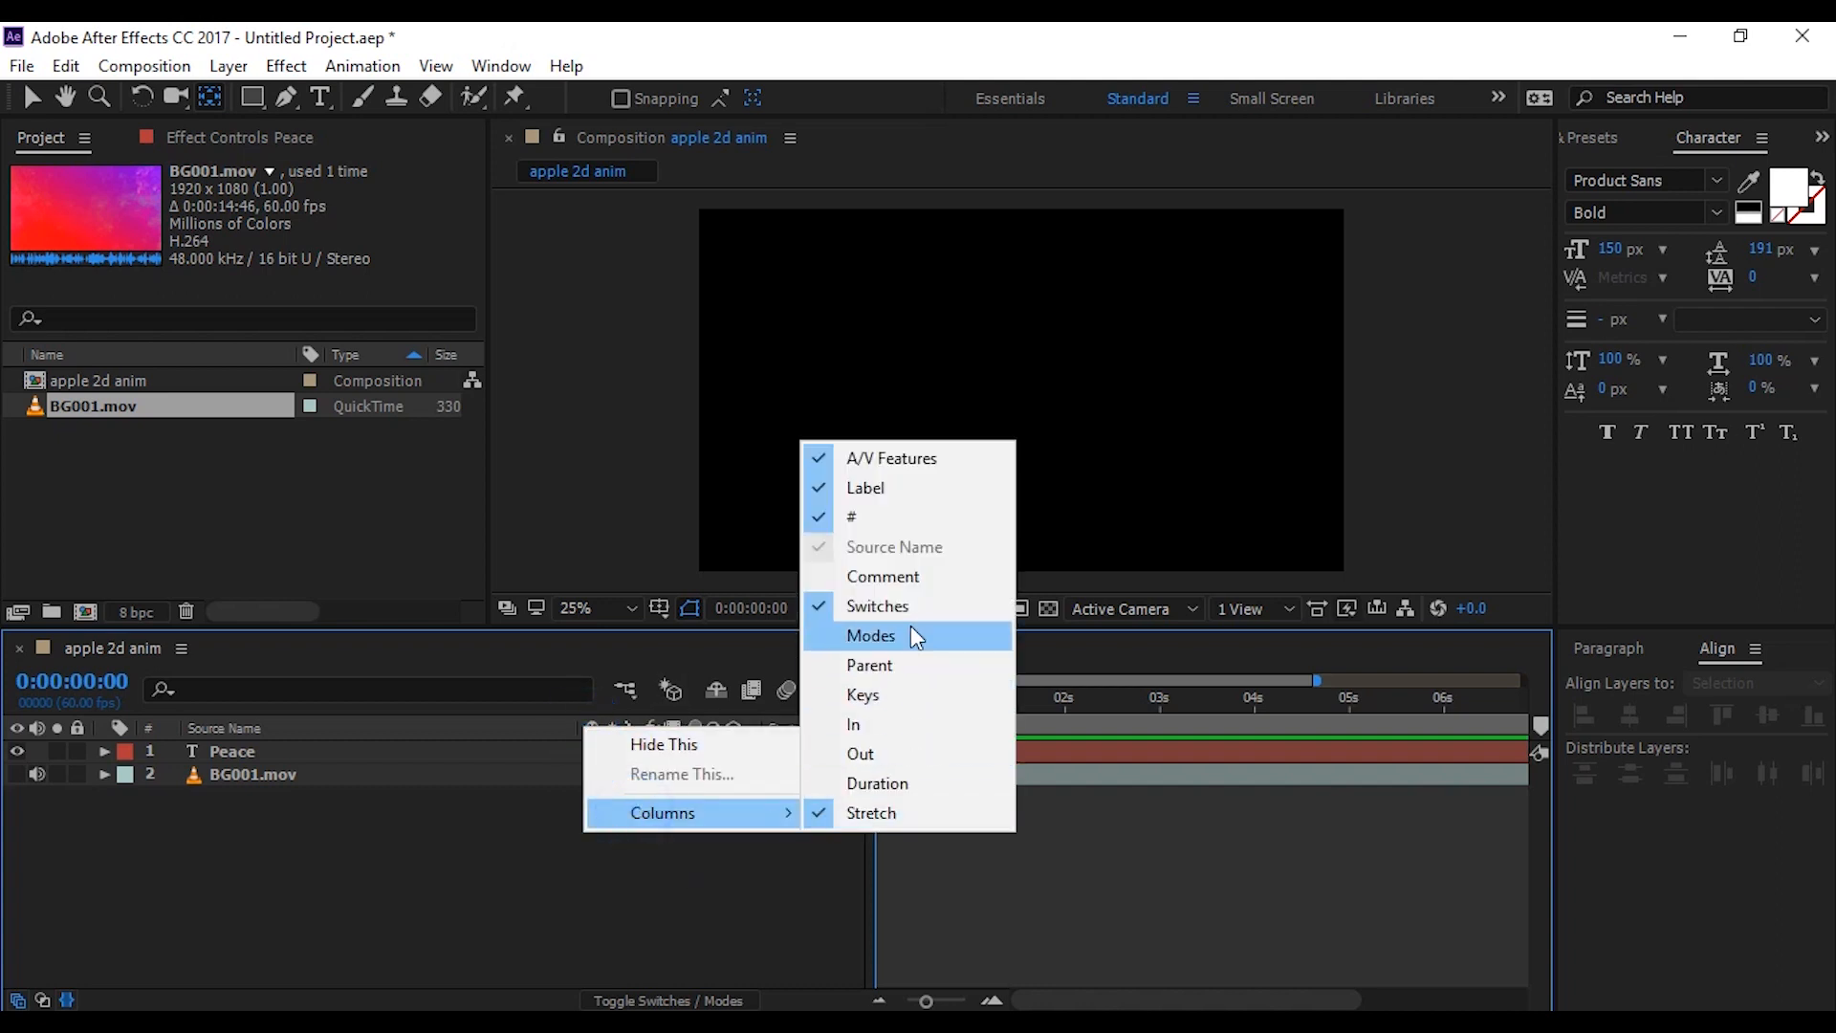
left_click(689, 897)
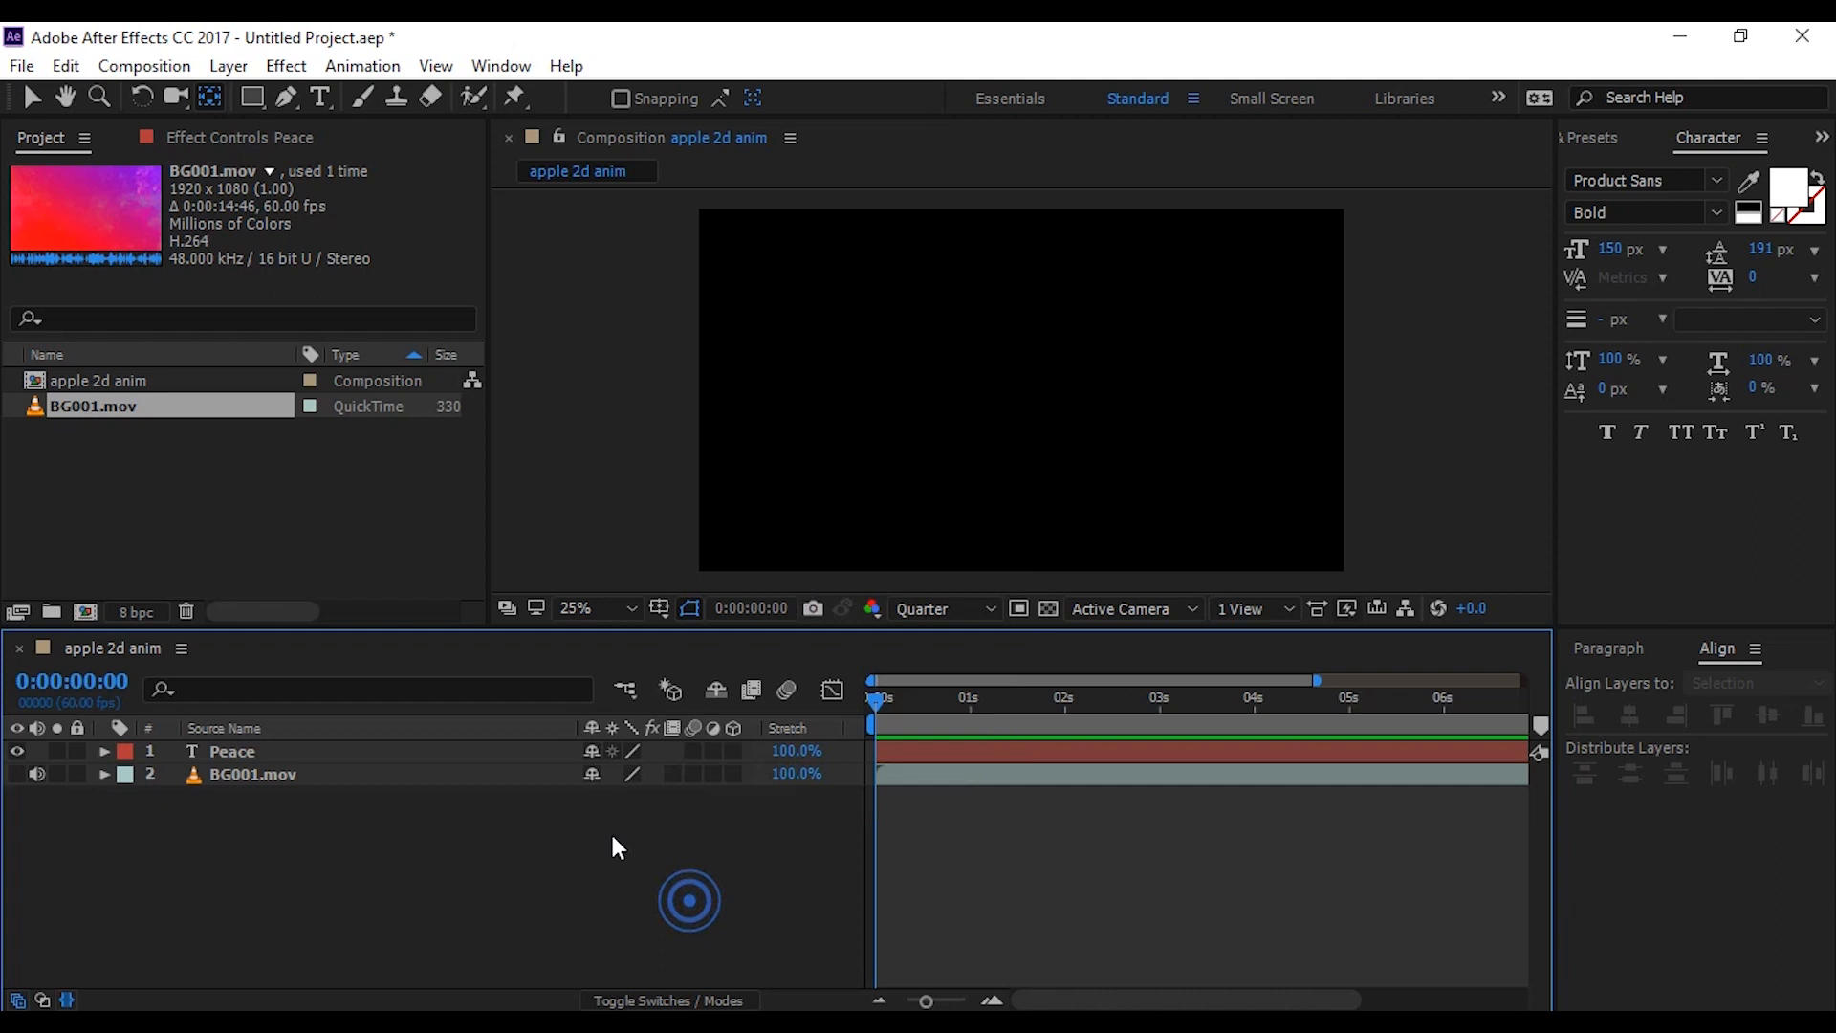
Step: Enable motion blur for the Peace layer and the composition, and preview the animation from the start
left_click(692, 751)
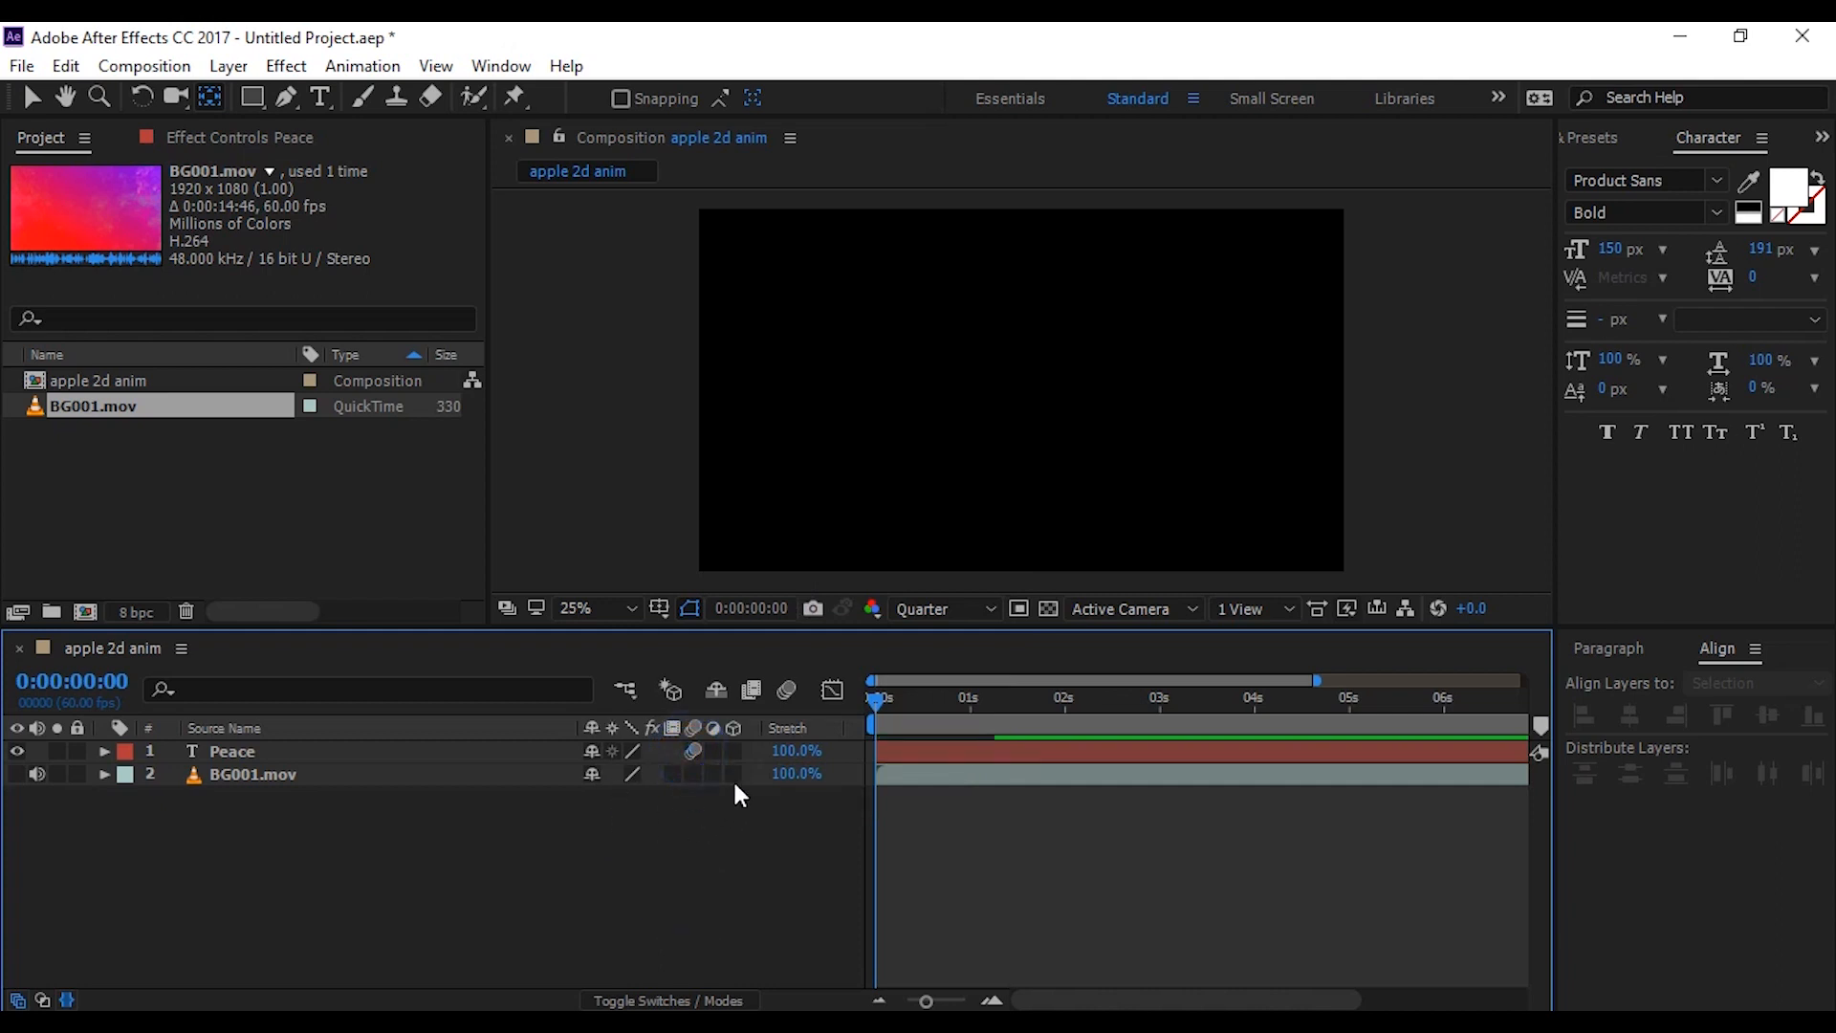
left_click(785, 689)
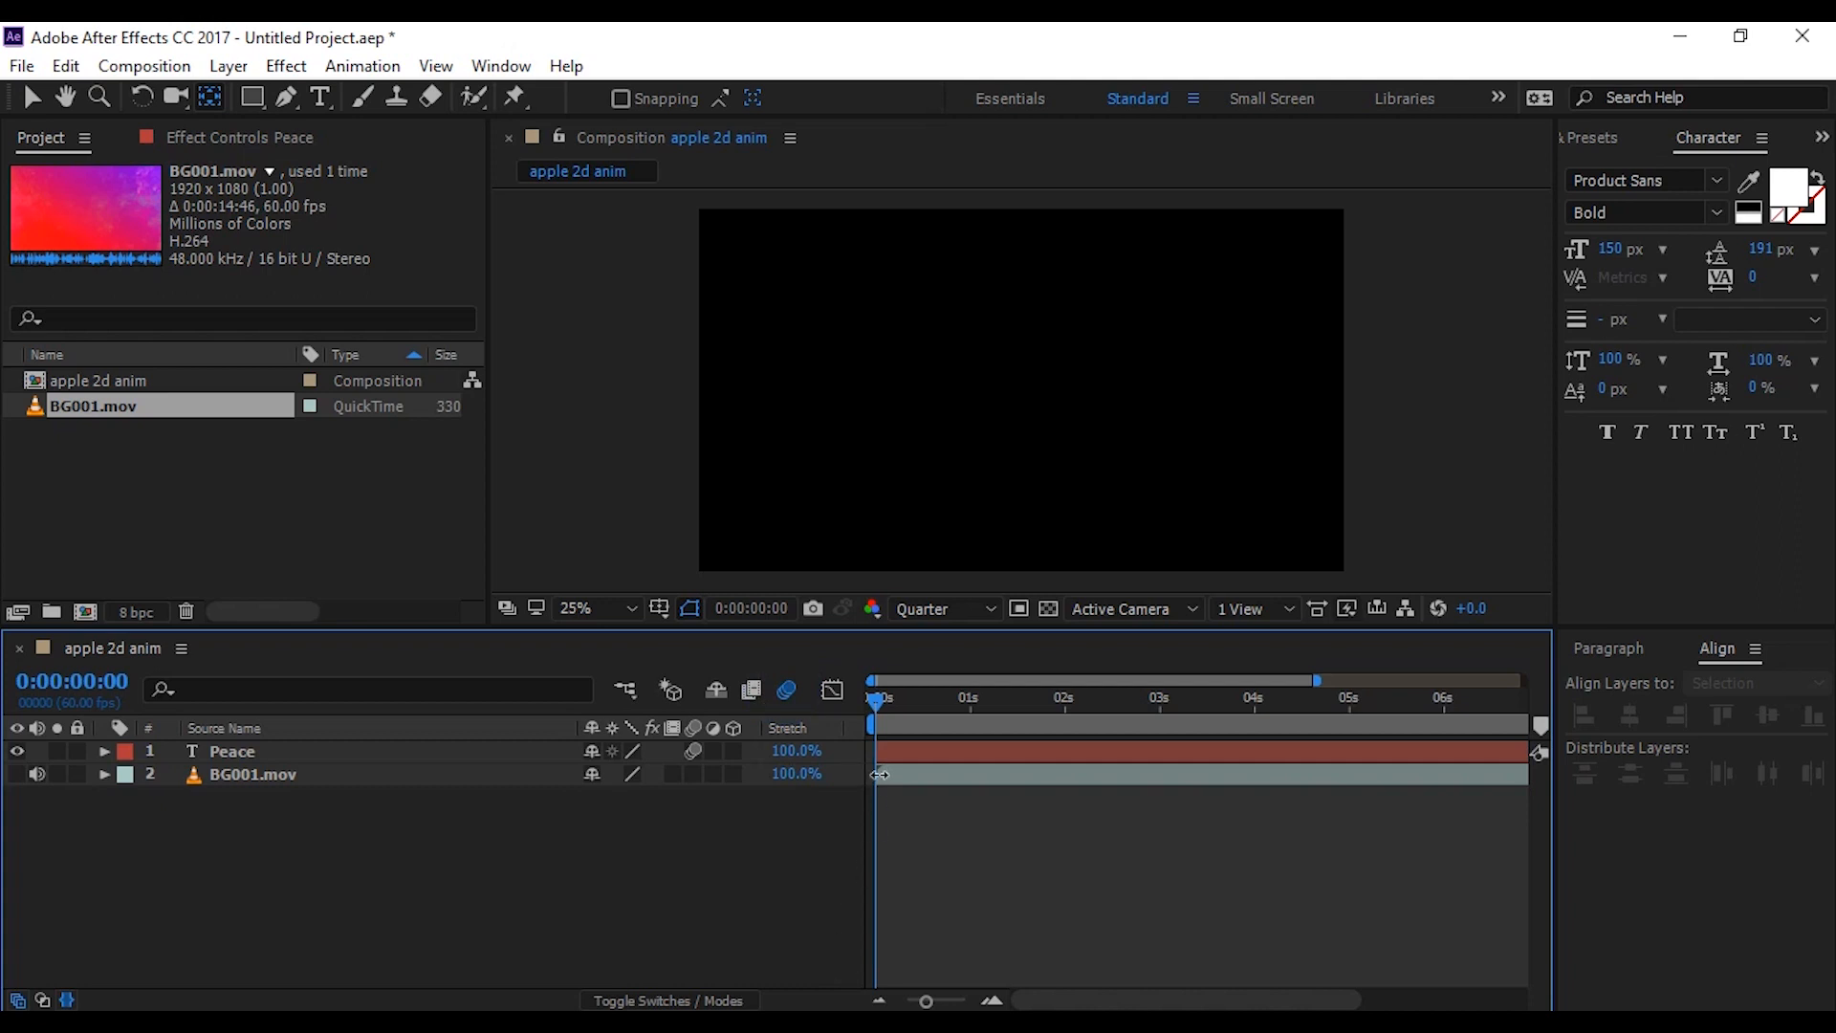
key("space")
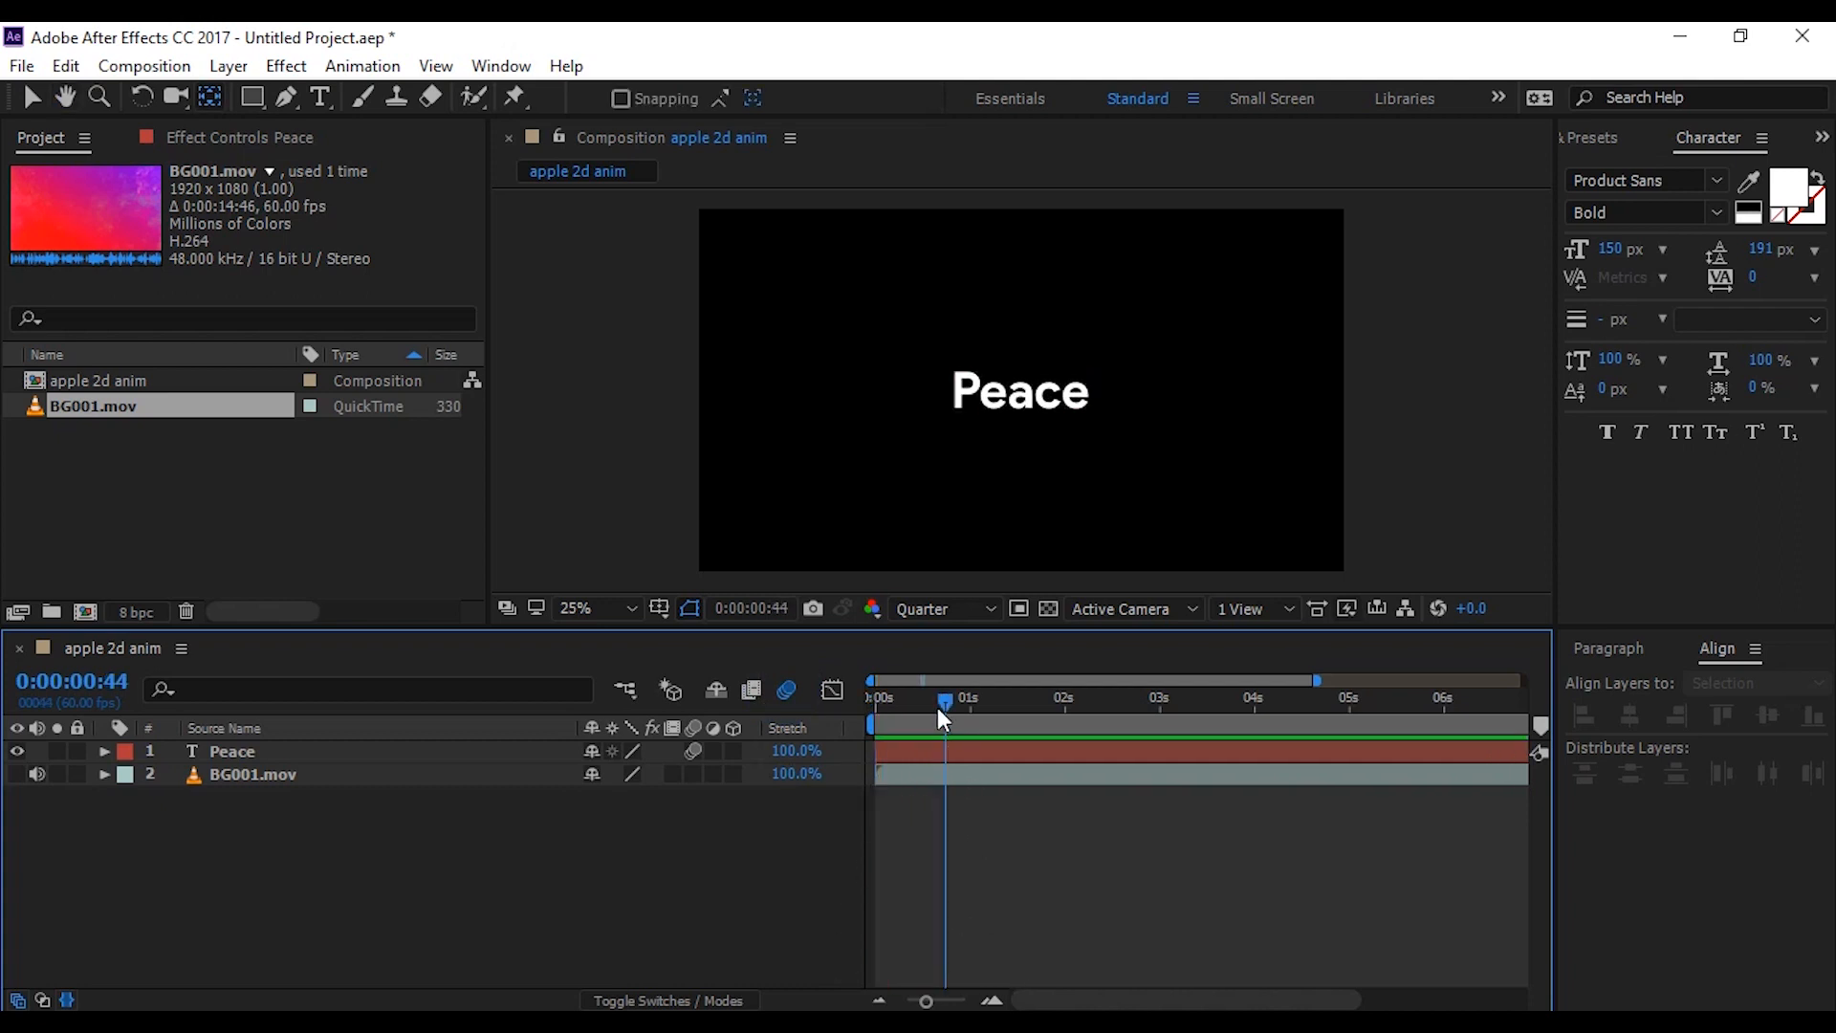
left_click(935, 701)
left_click(961, 697)
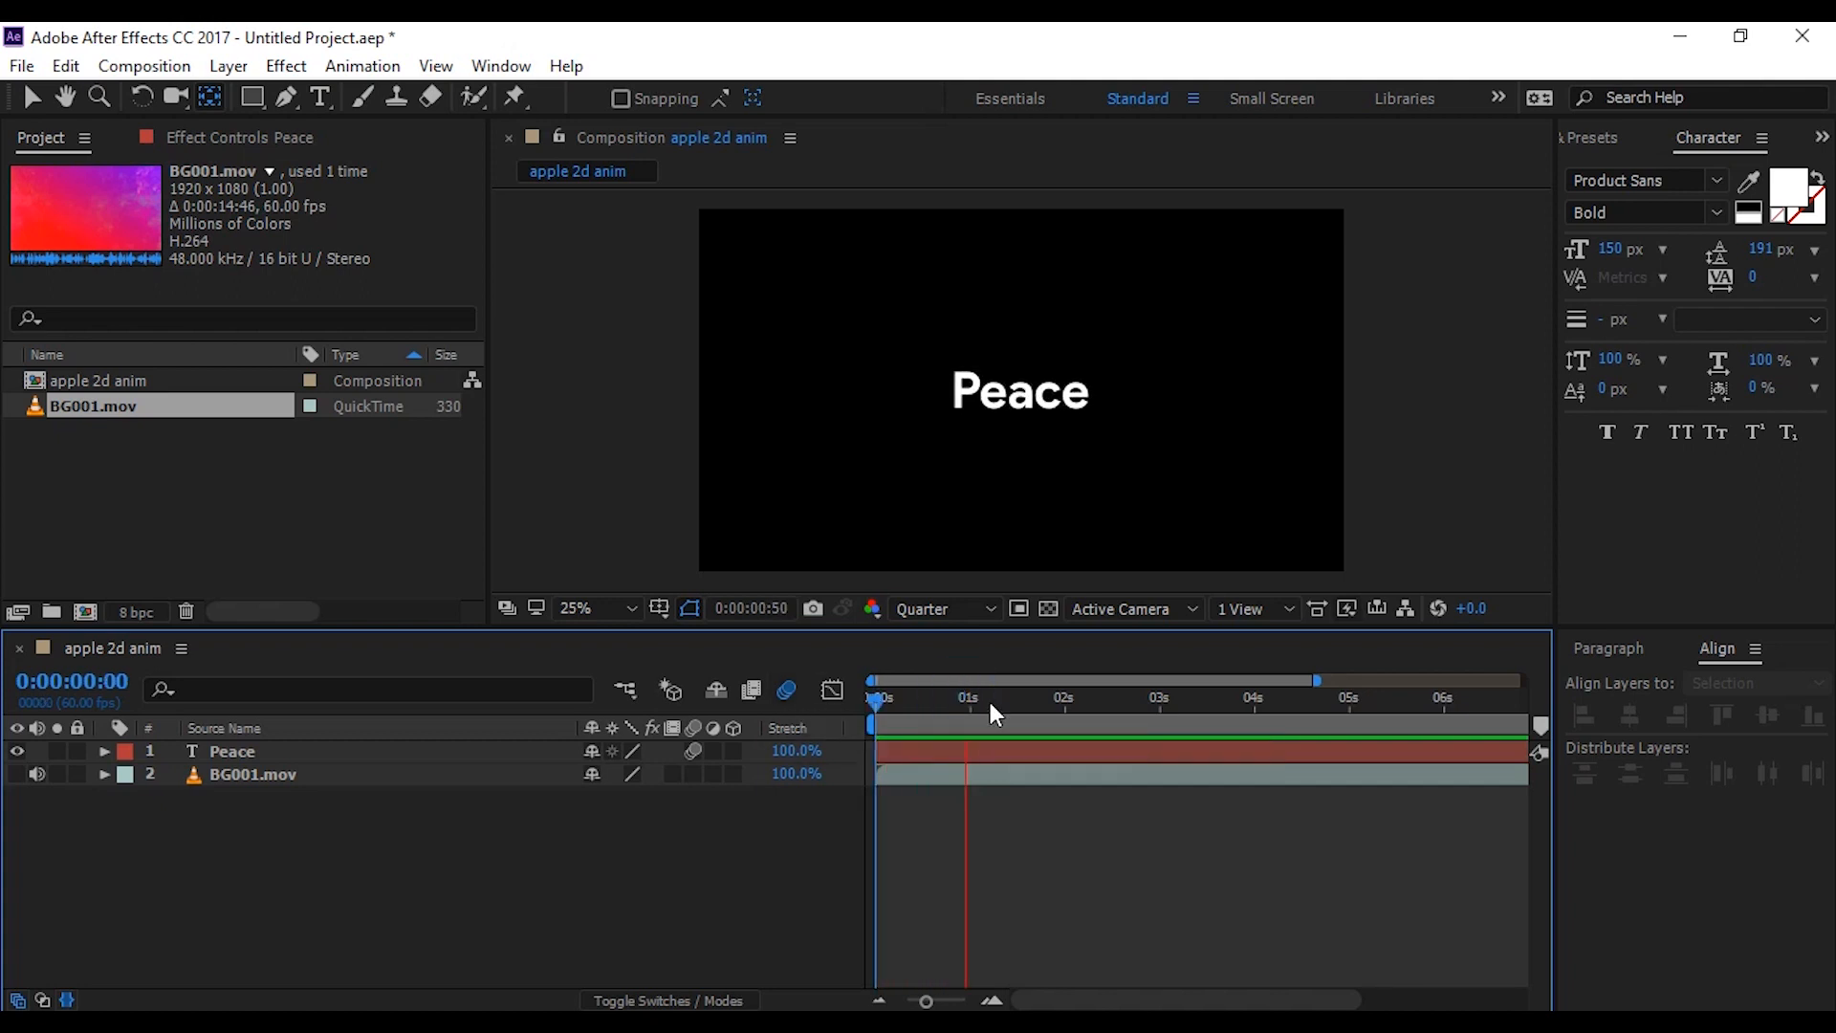
left_click(958, 699)
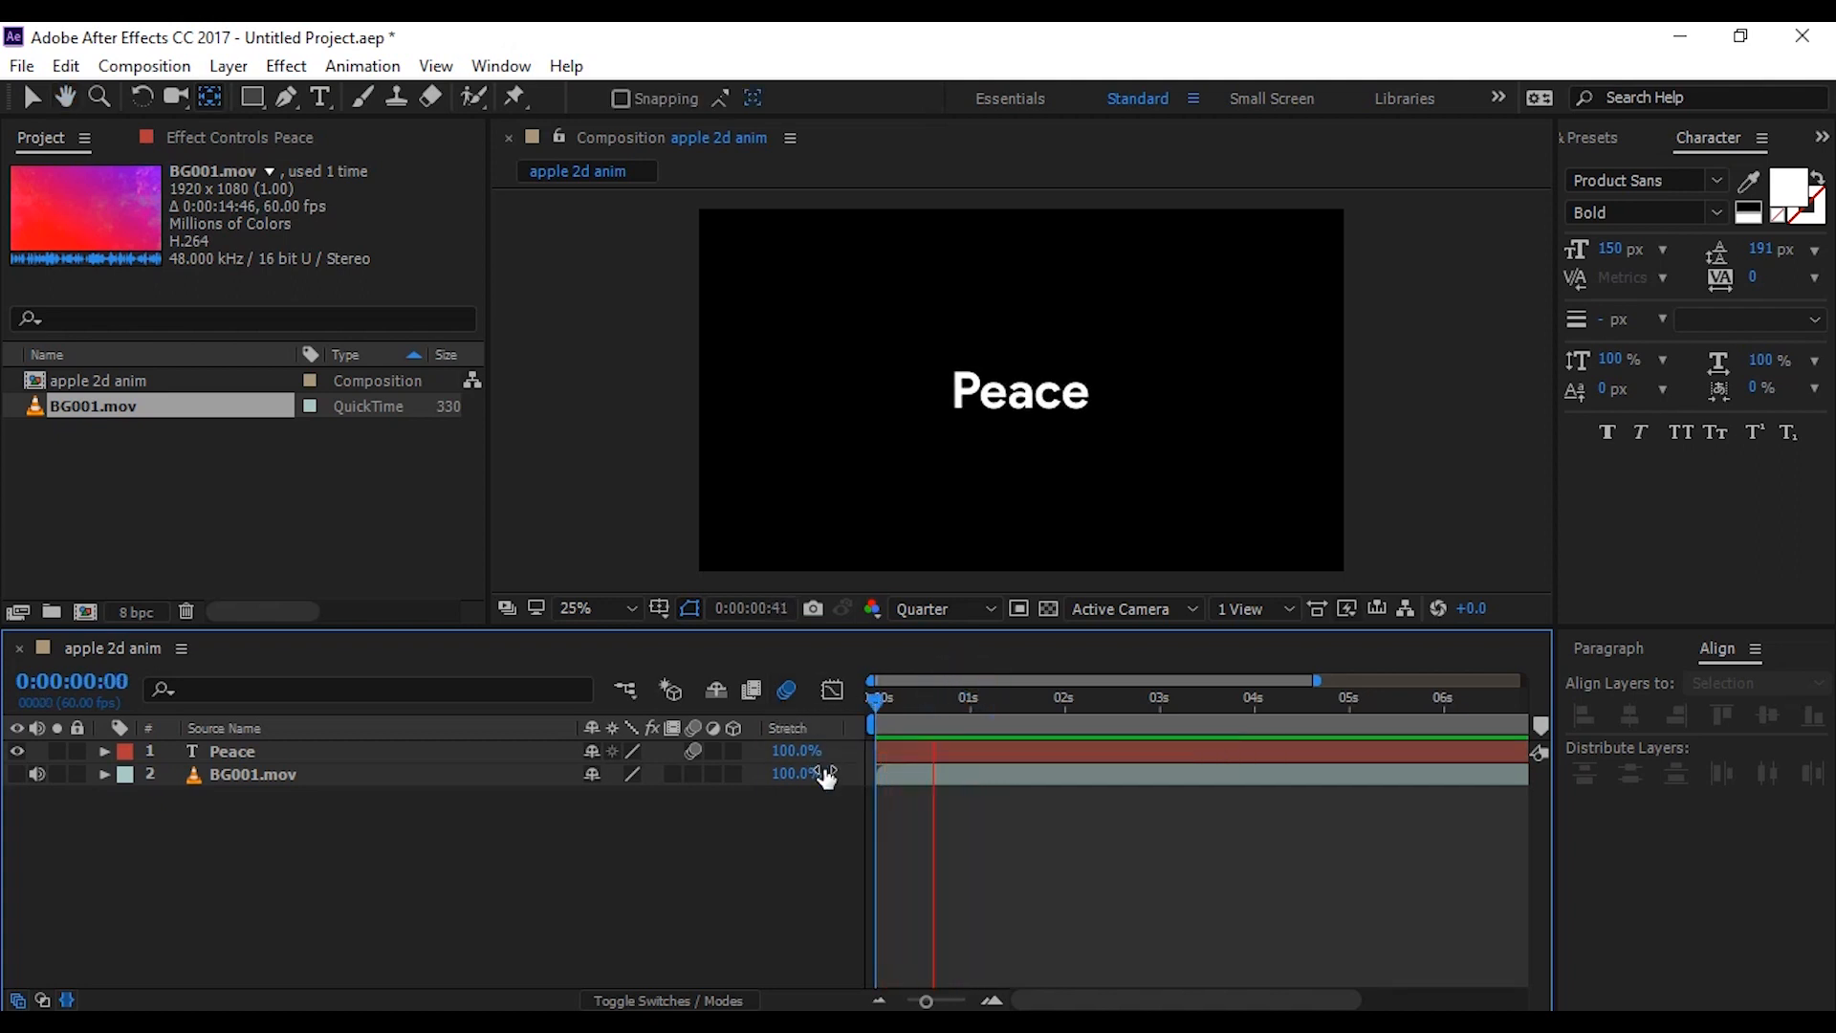
key("space")
left_click_drag(968, 698, 604, 710)
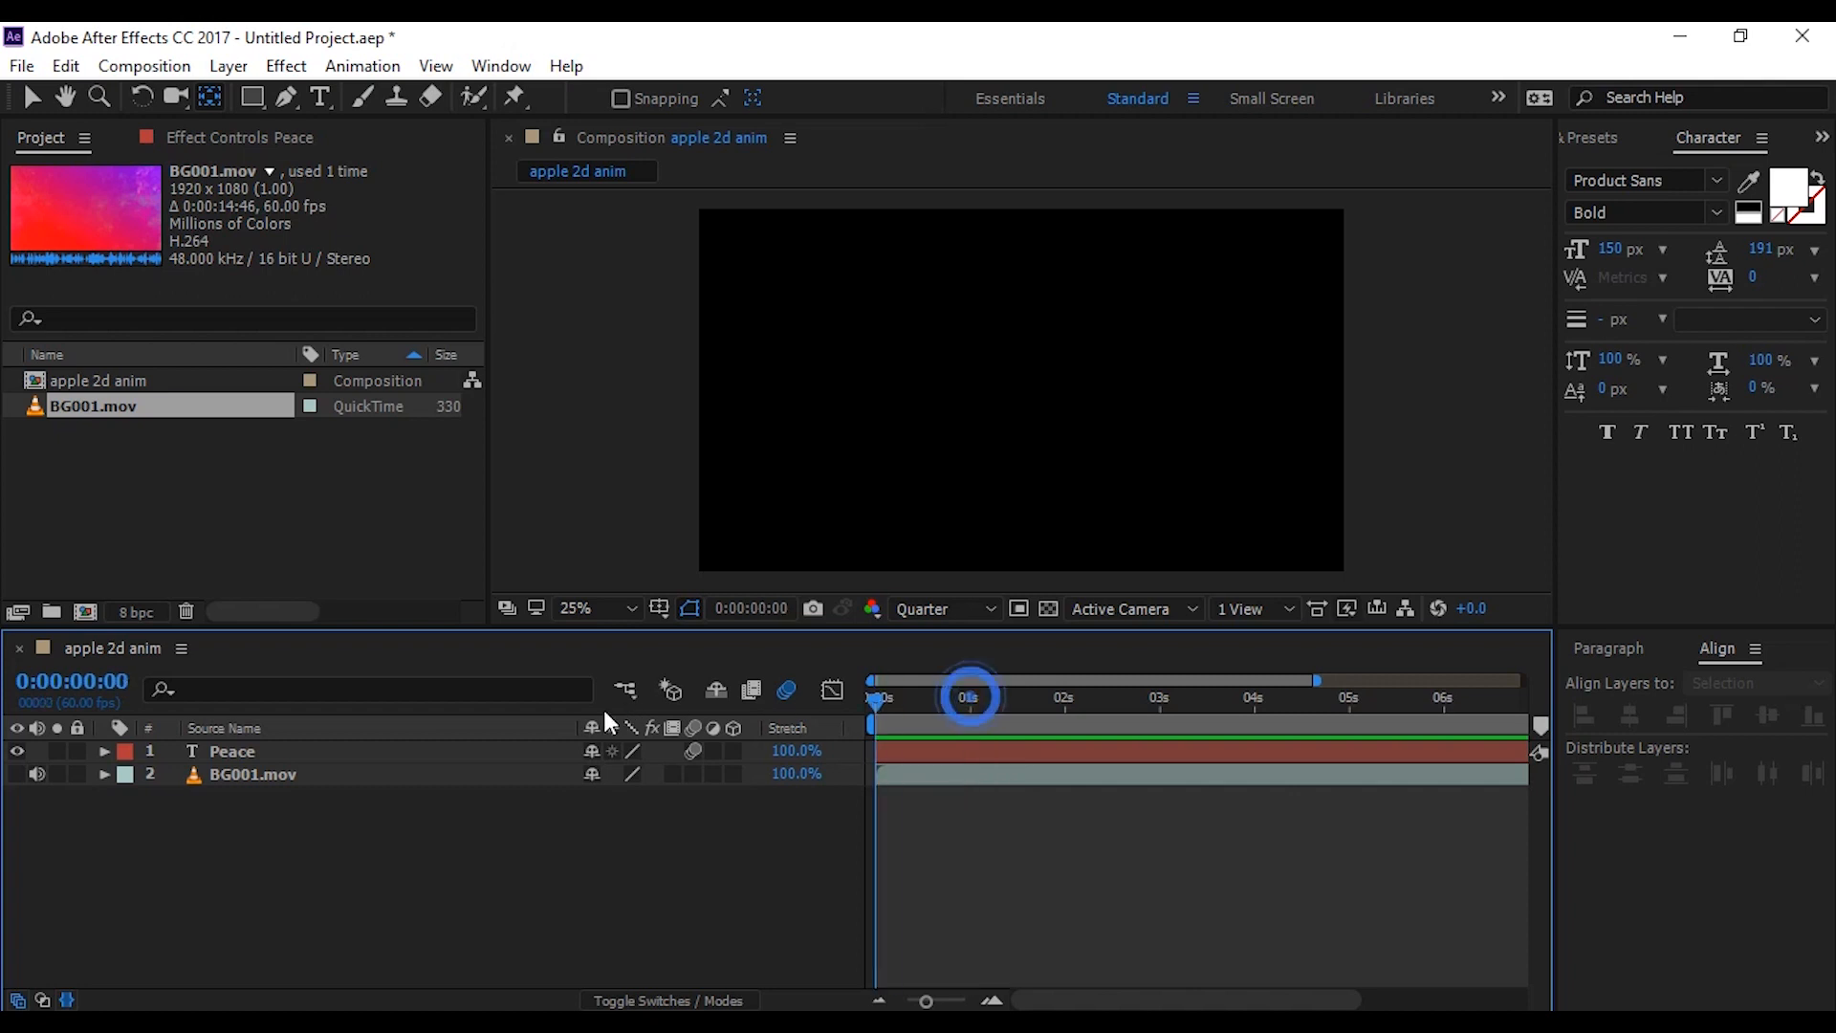
Step: Make the BG001.mov background layer visible again and preview the text animation over it from 0:00:00:00
left_click(16, 774)
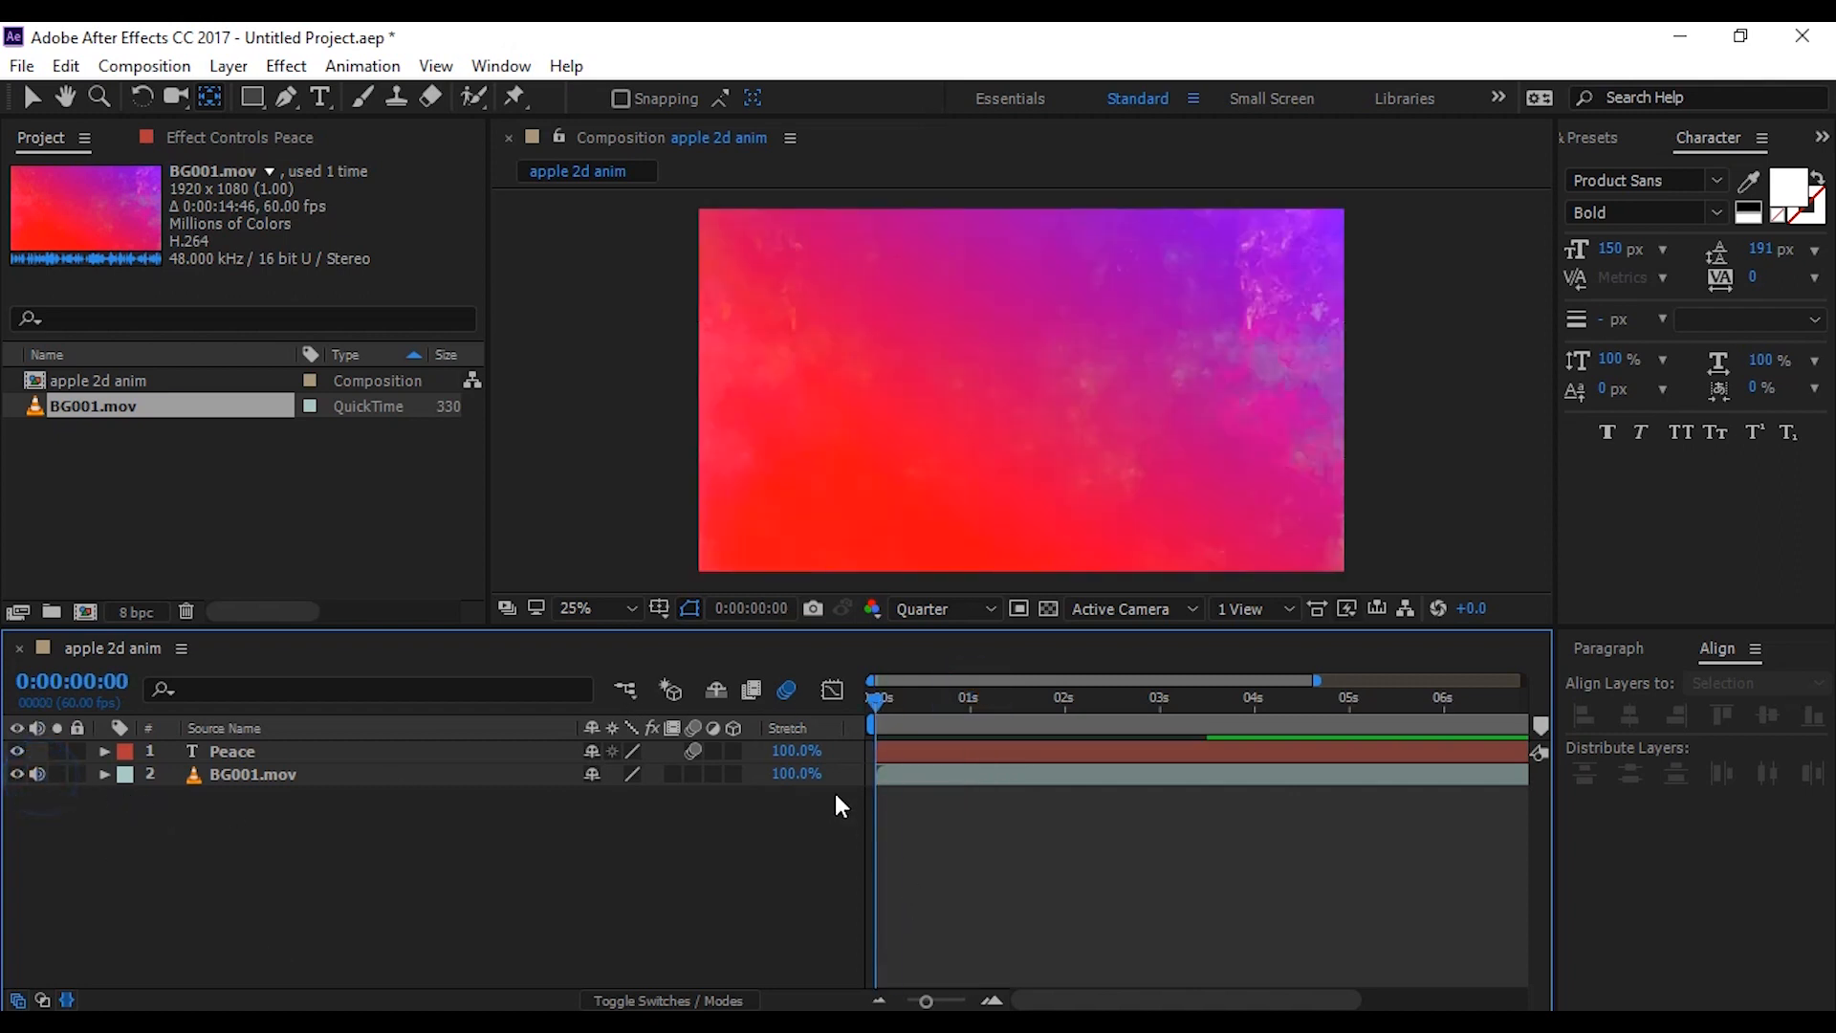
key("space")
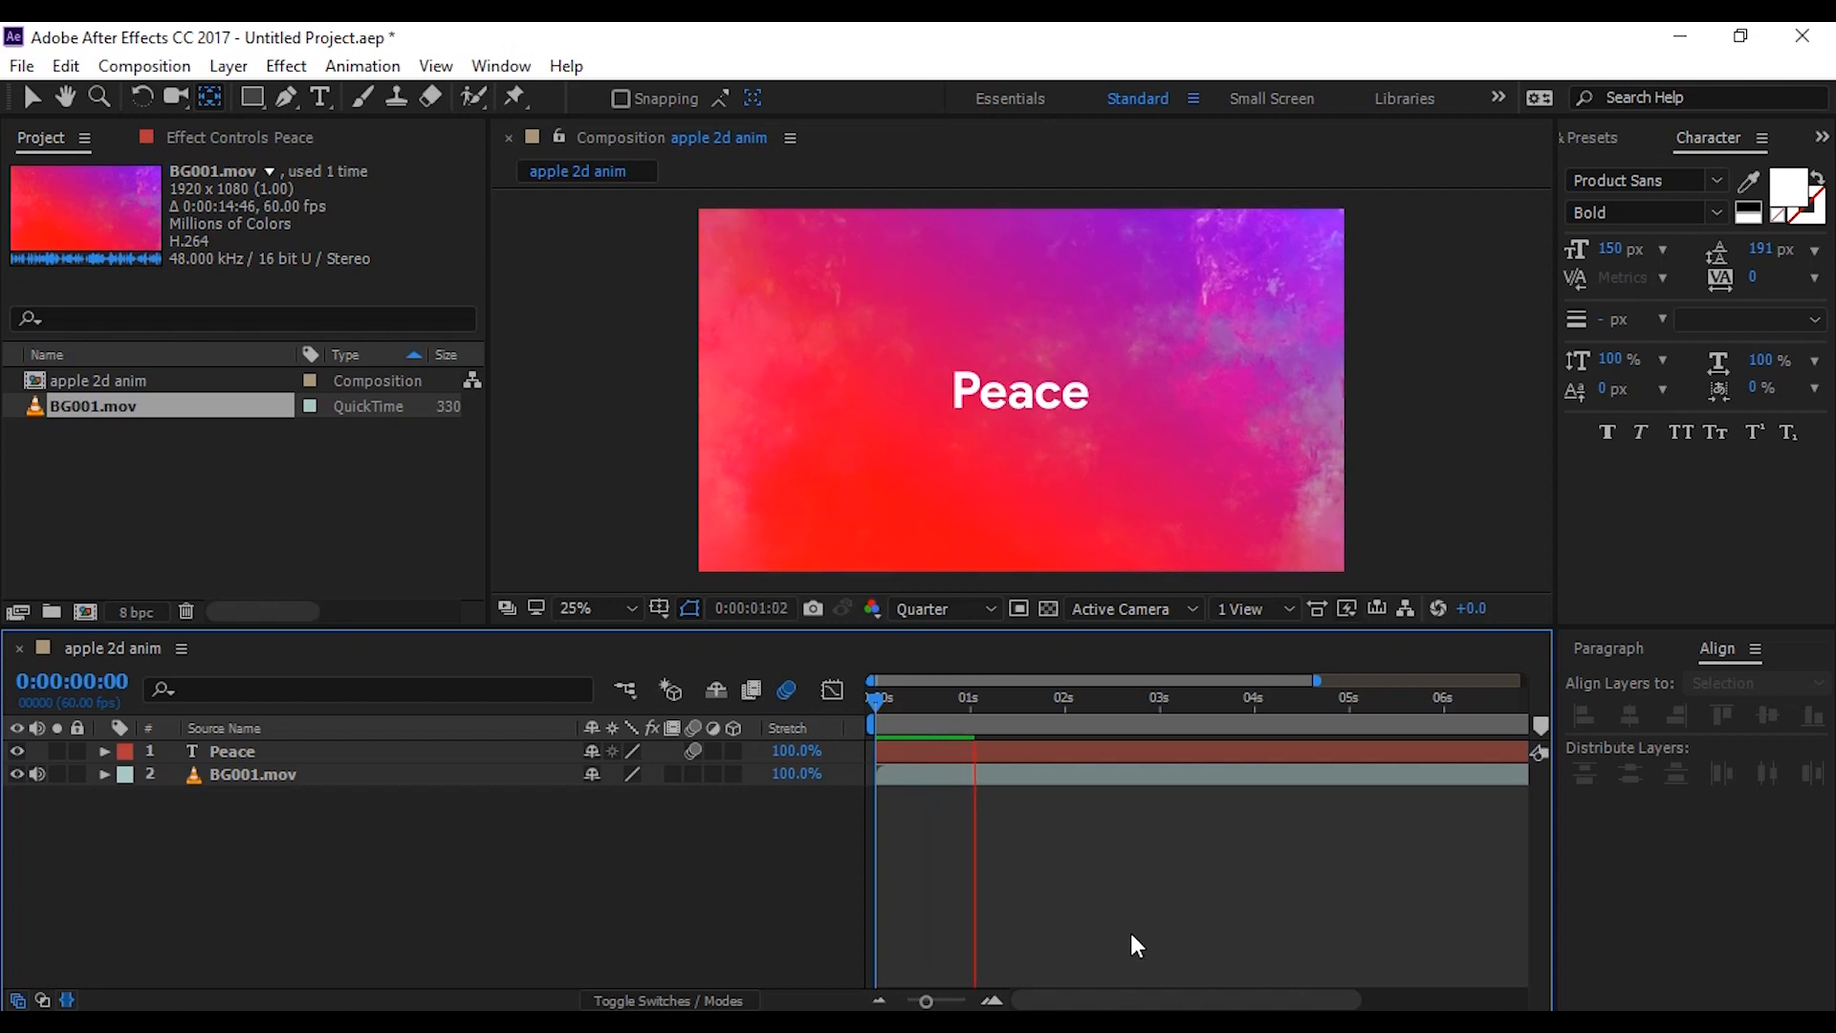
left_click(990, 699)
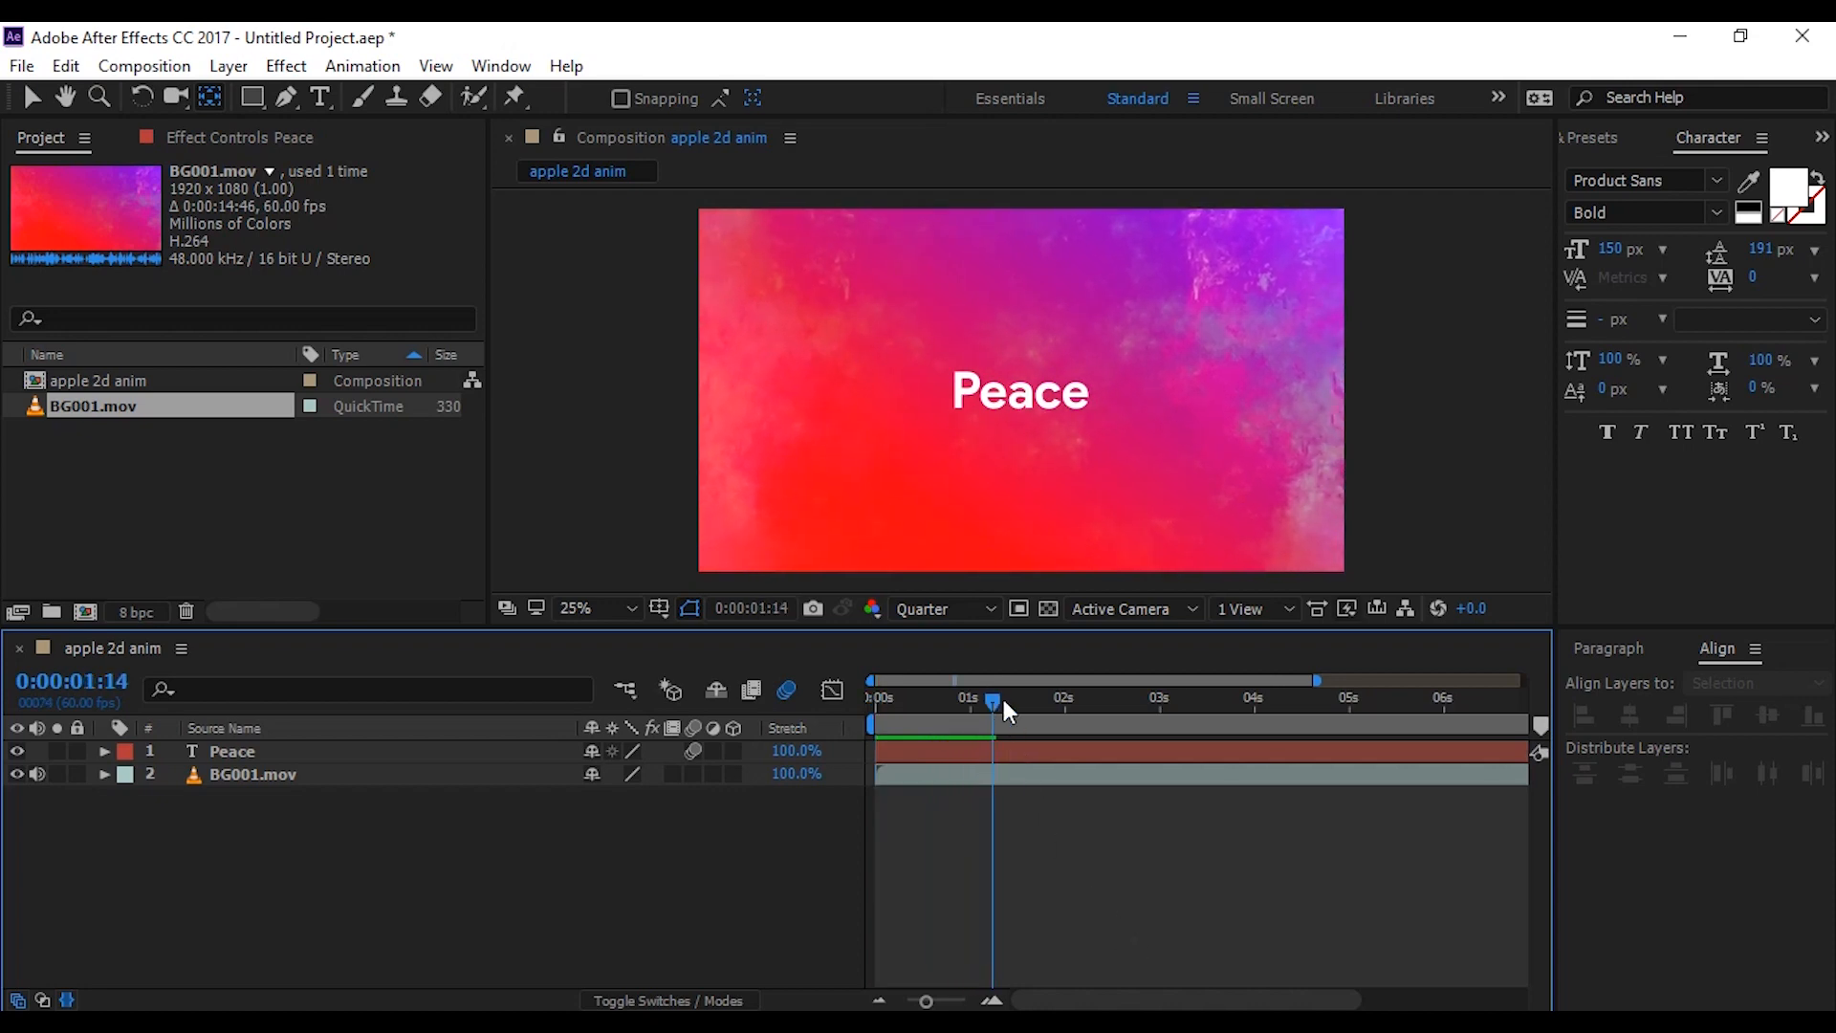
key("space")
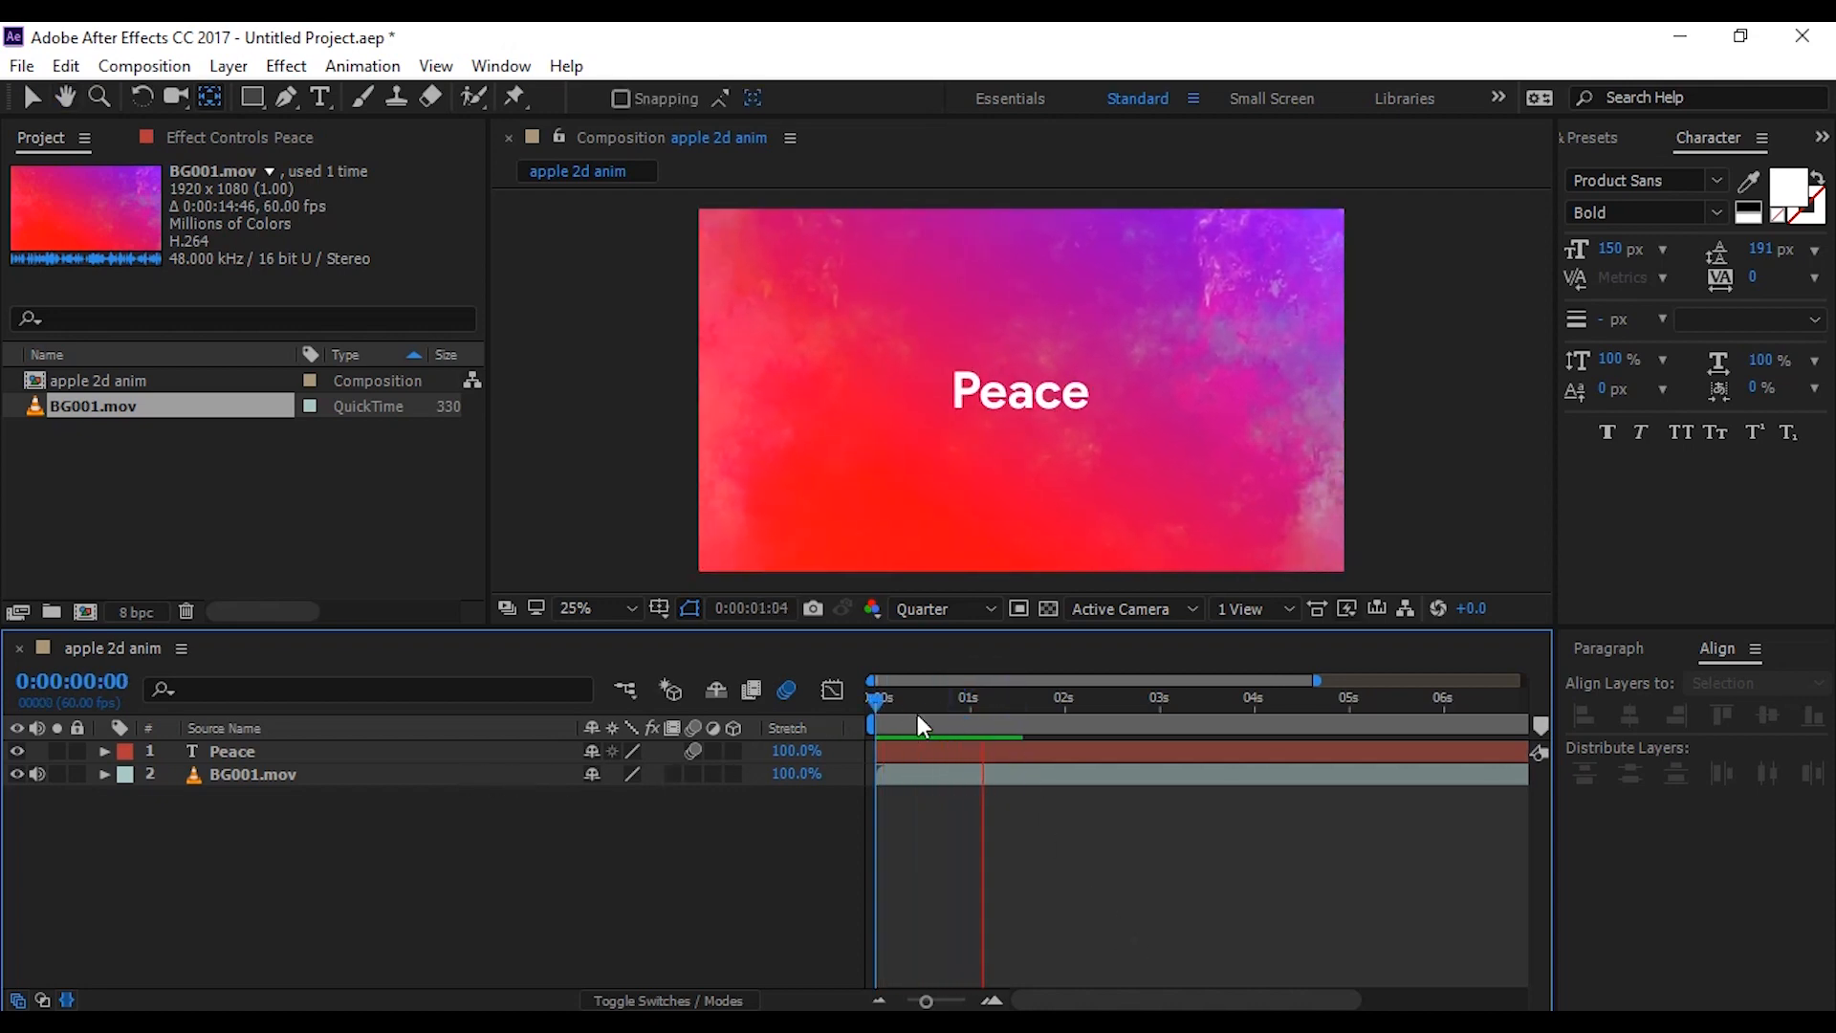
left_click_drag(982, 697, 618, 711)
key("space")
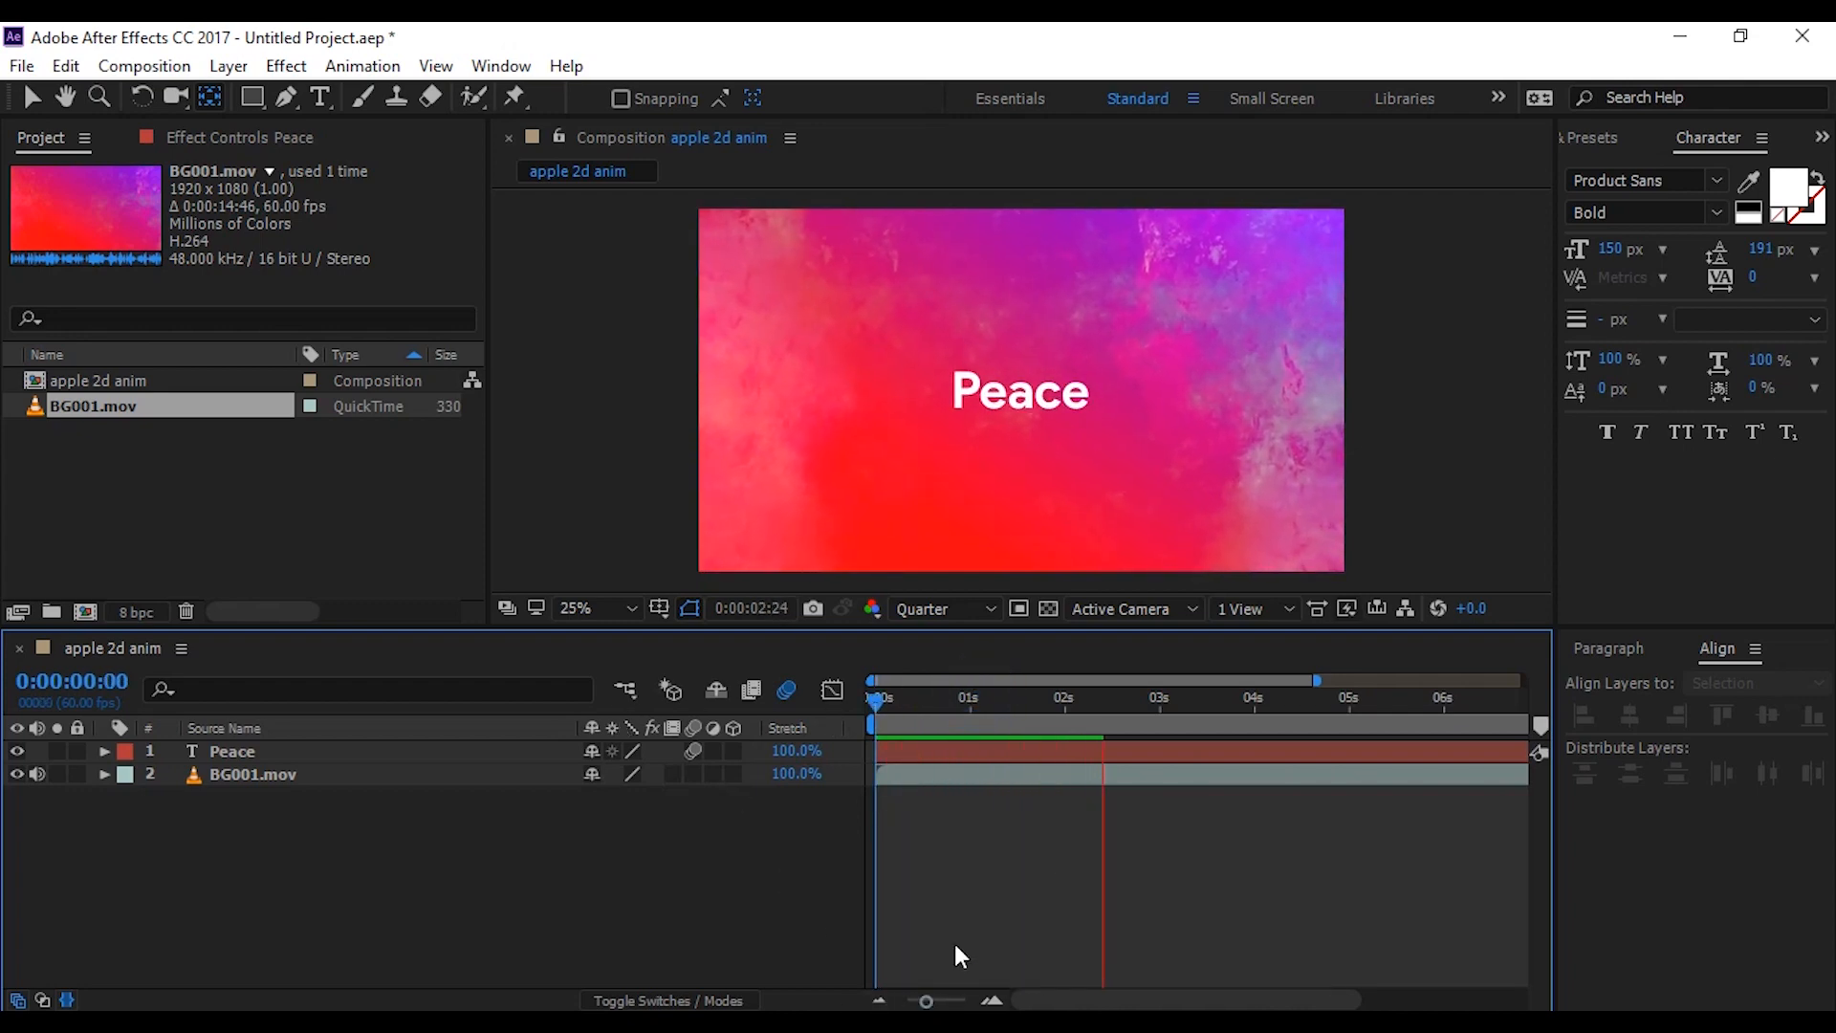
Step: Set the end of the work area at 0:00:06:01 and play the work area as a preview
mouse_move(1100, 697)
left_mouse_down()
mouse_move(1448, 685)
mouse_move(1016, 697)
mouse_move(1064, 697)
left_mouse_up()
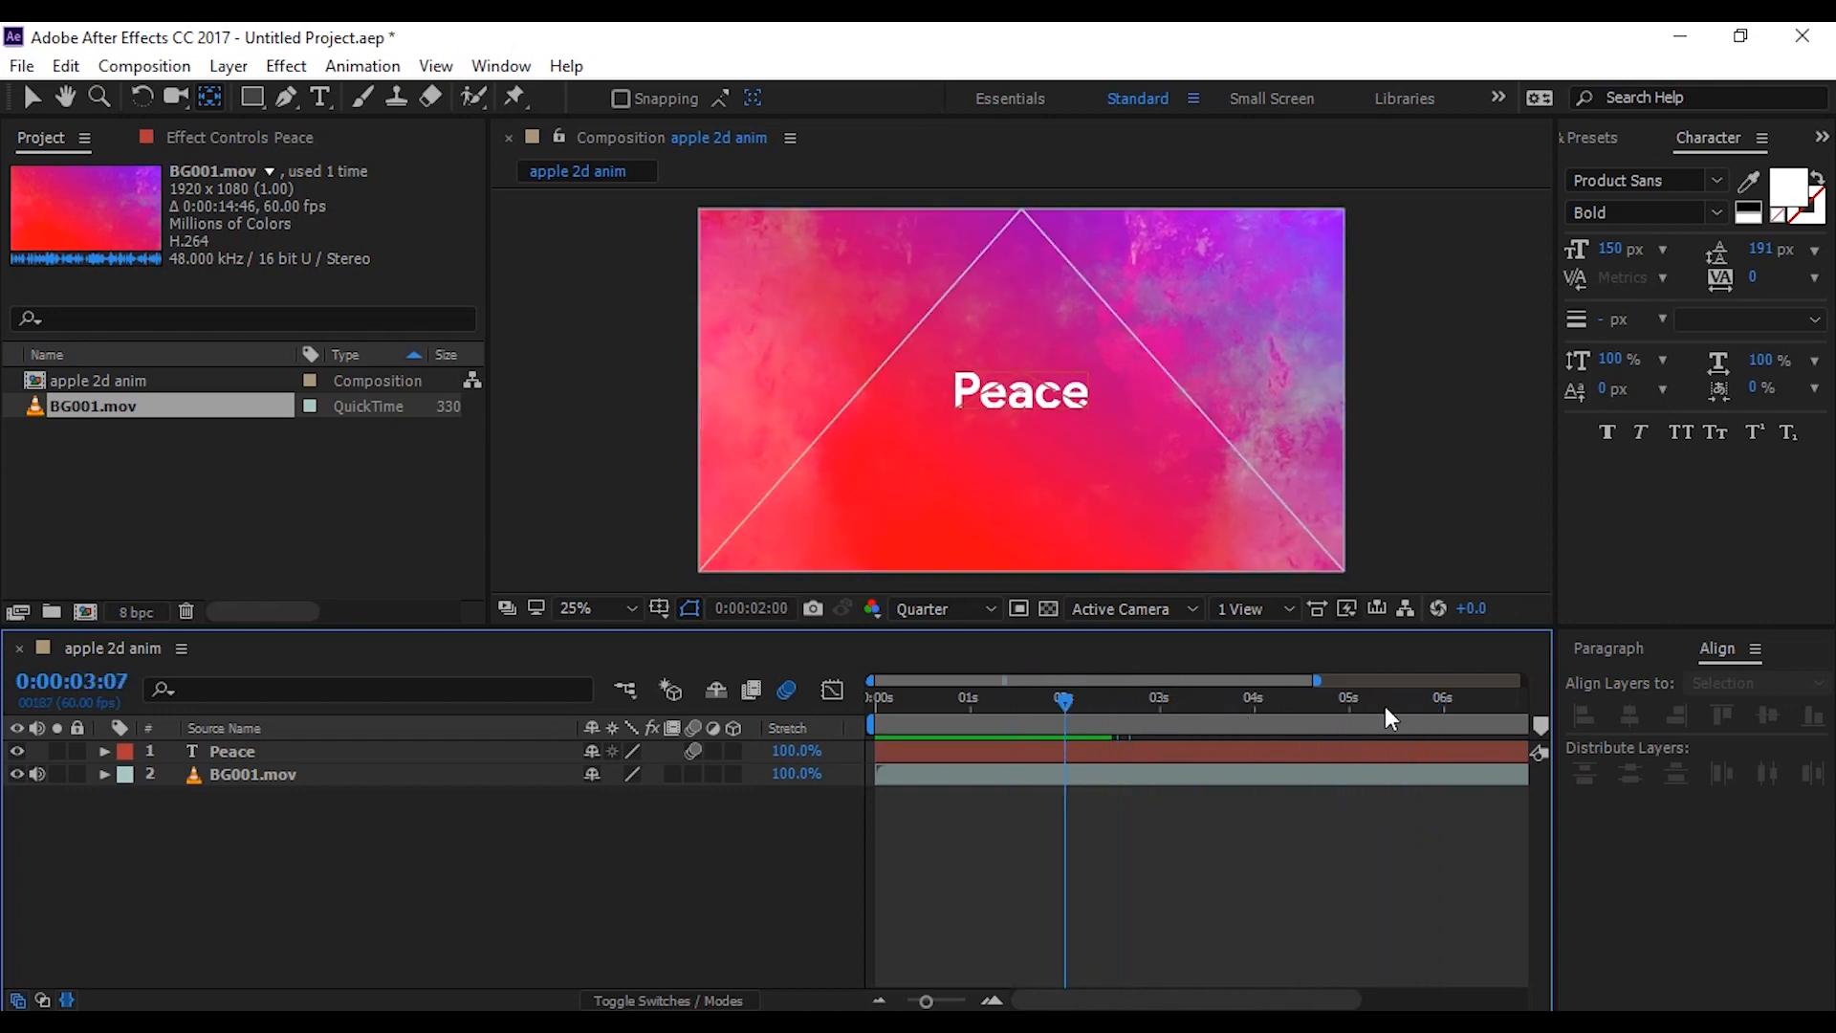
left_click_drag(1386, 708, 1445, 754)
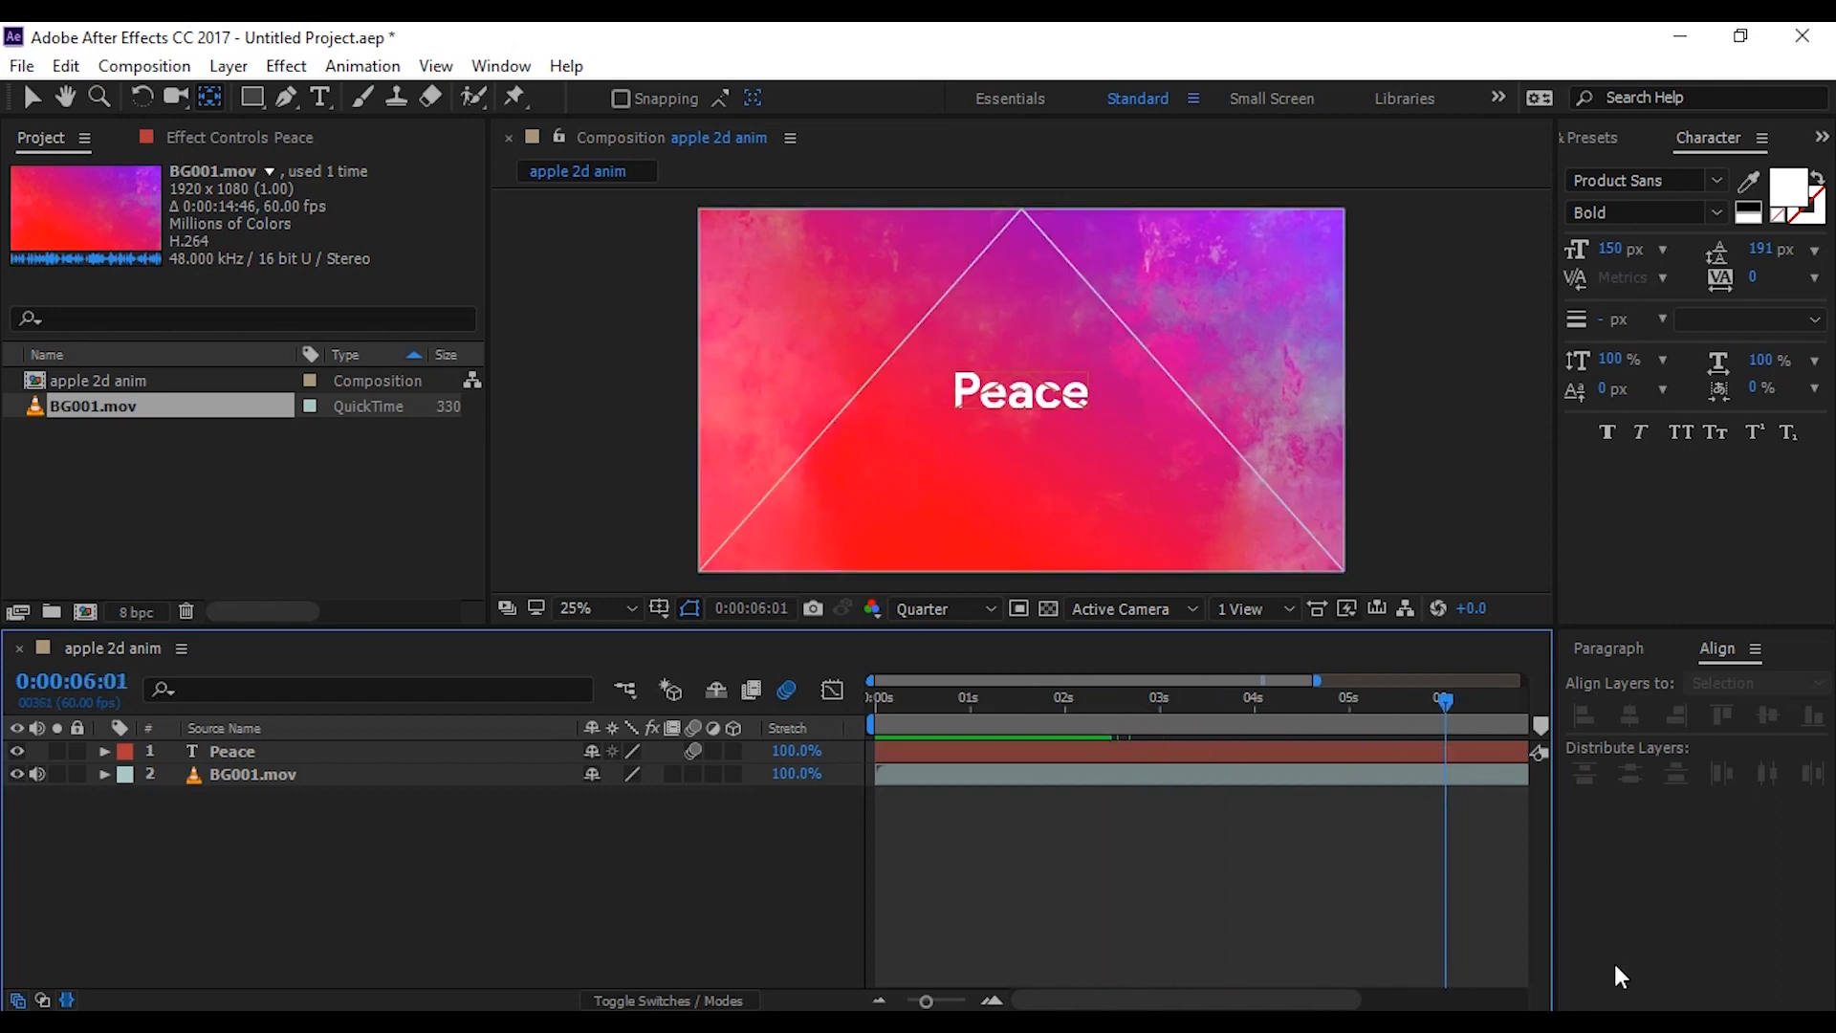
key("n")
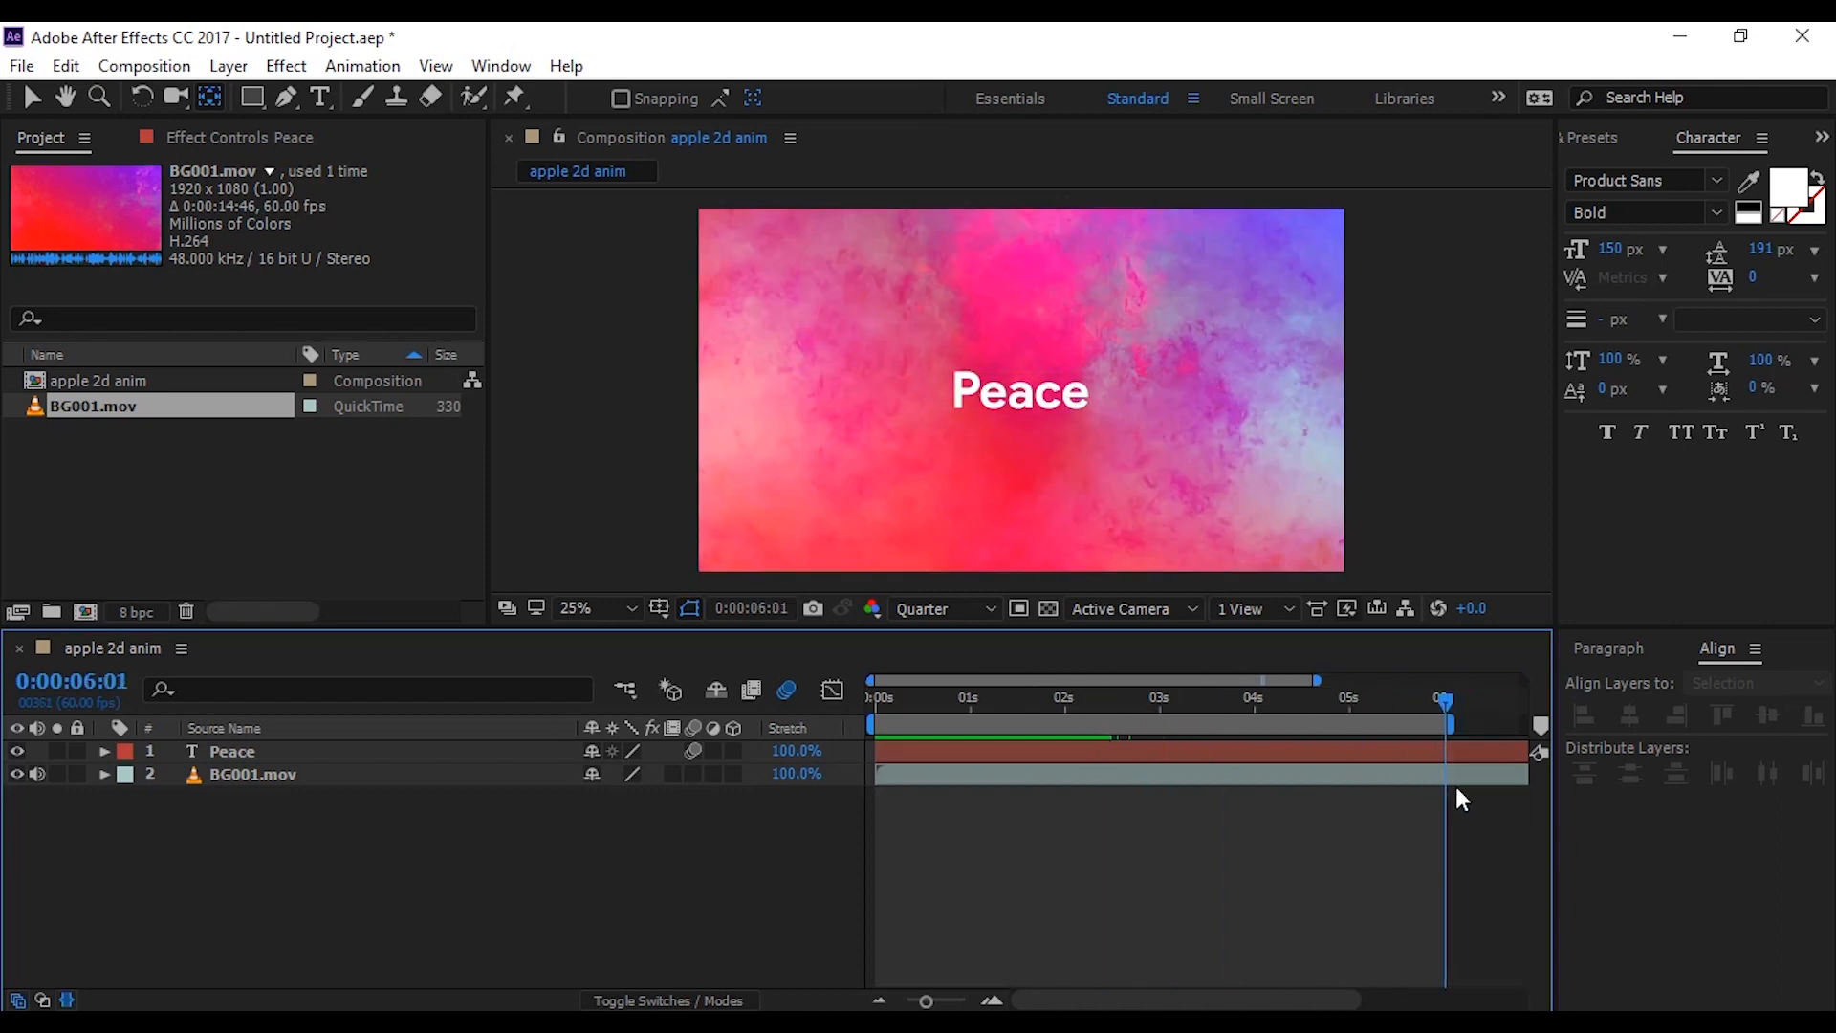
key("space")
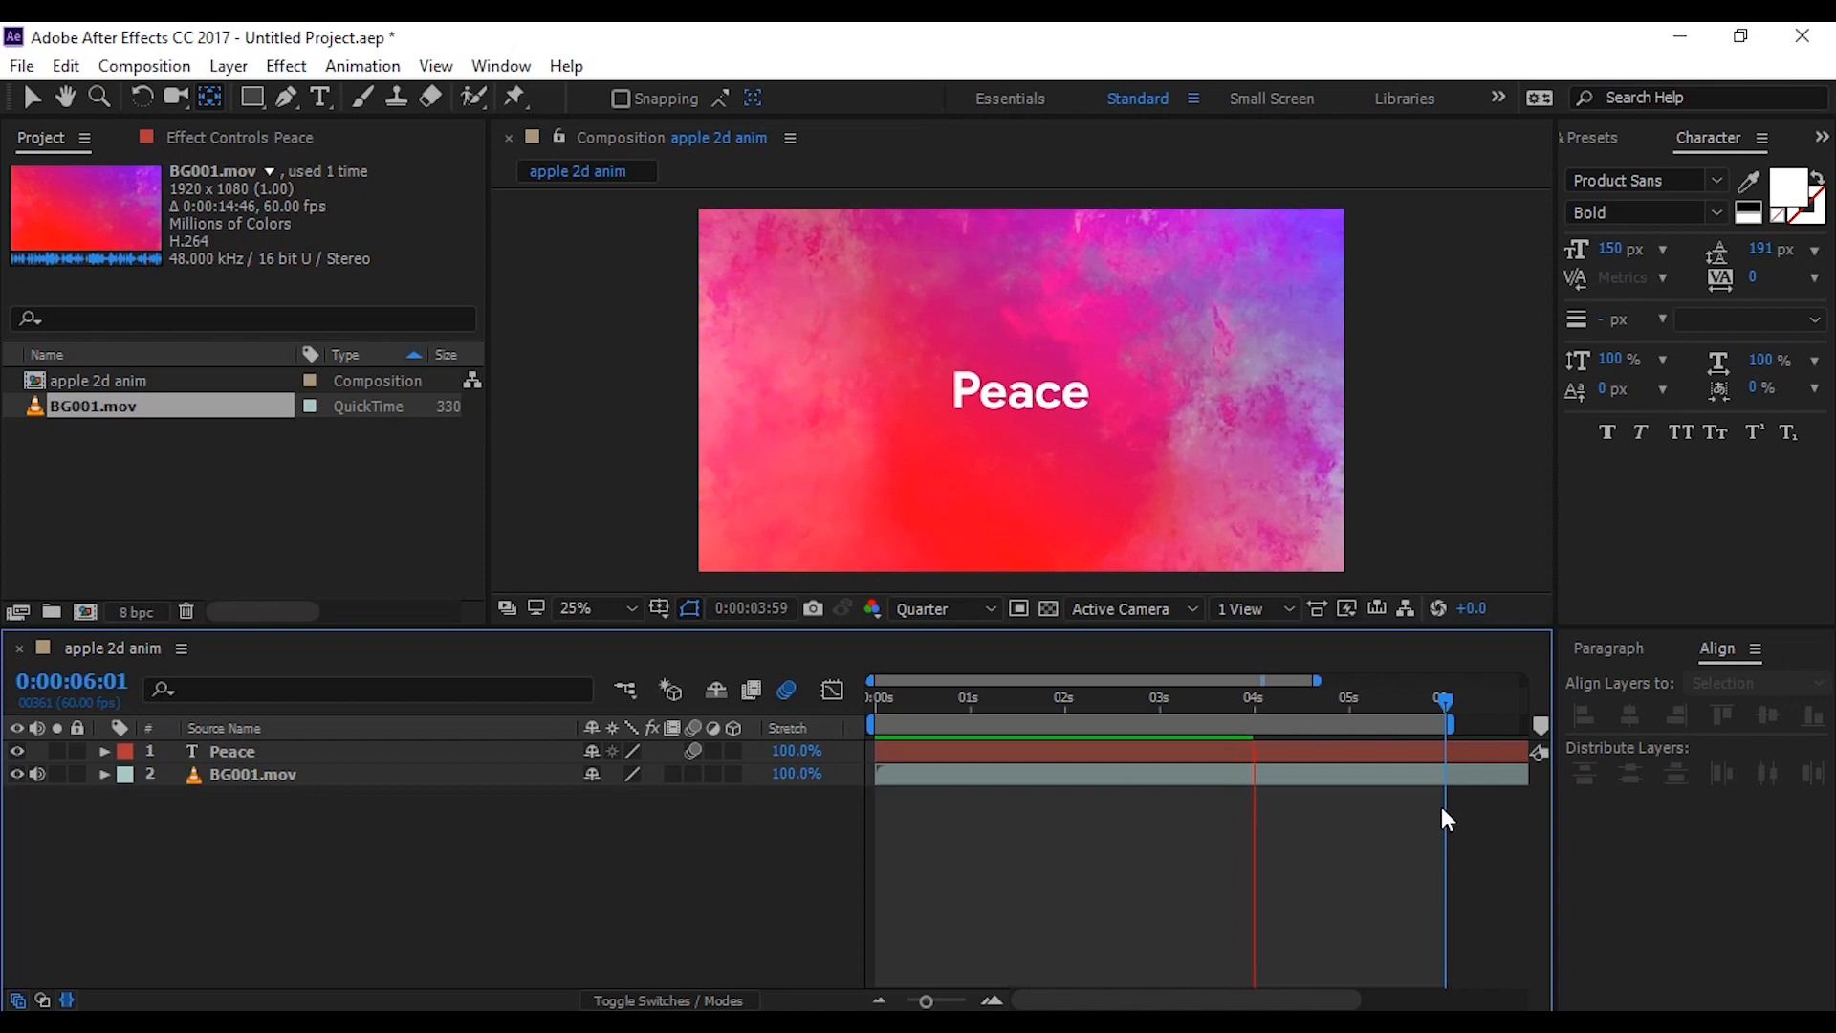
Step: Preview the text animation from 0:00:00:00 and scrub on to 0:00:02:23
key("space")
left_click_drag(1299, 703, 819, 708)
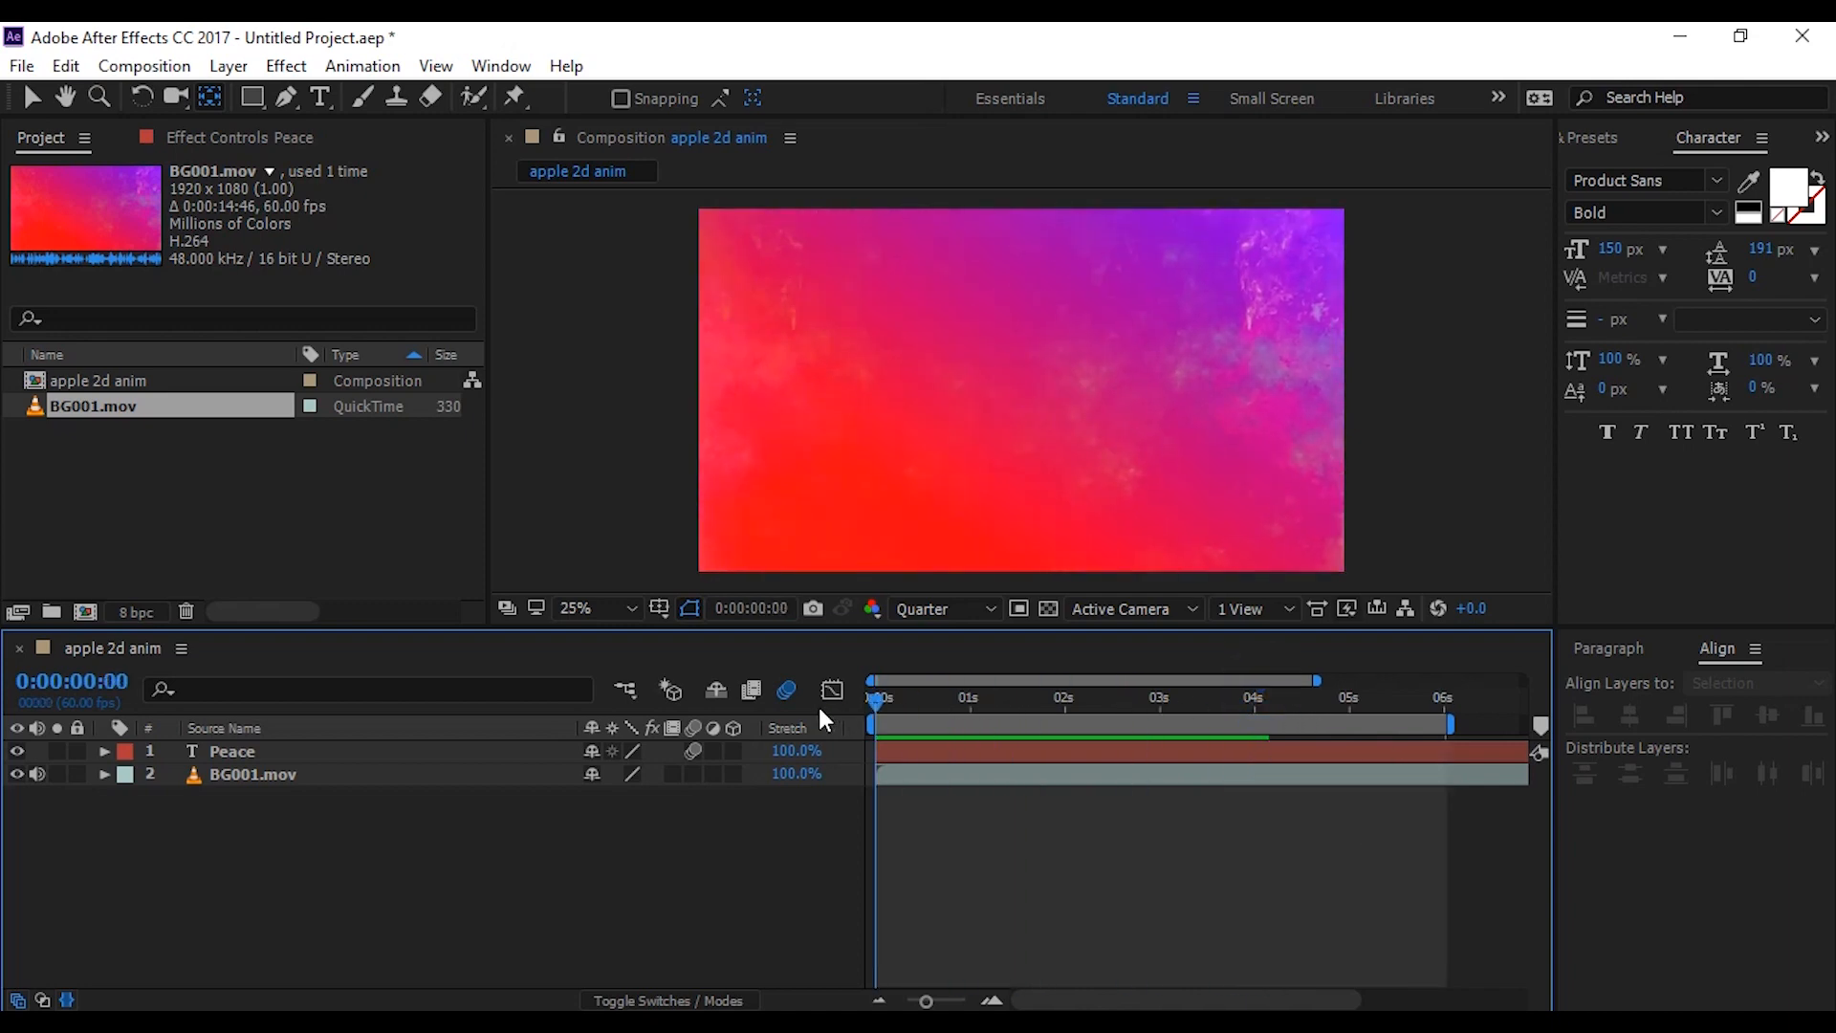
key("space")
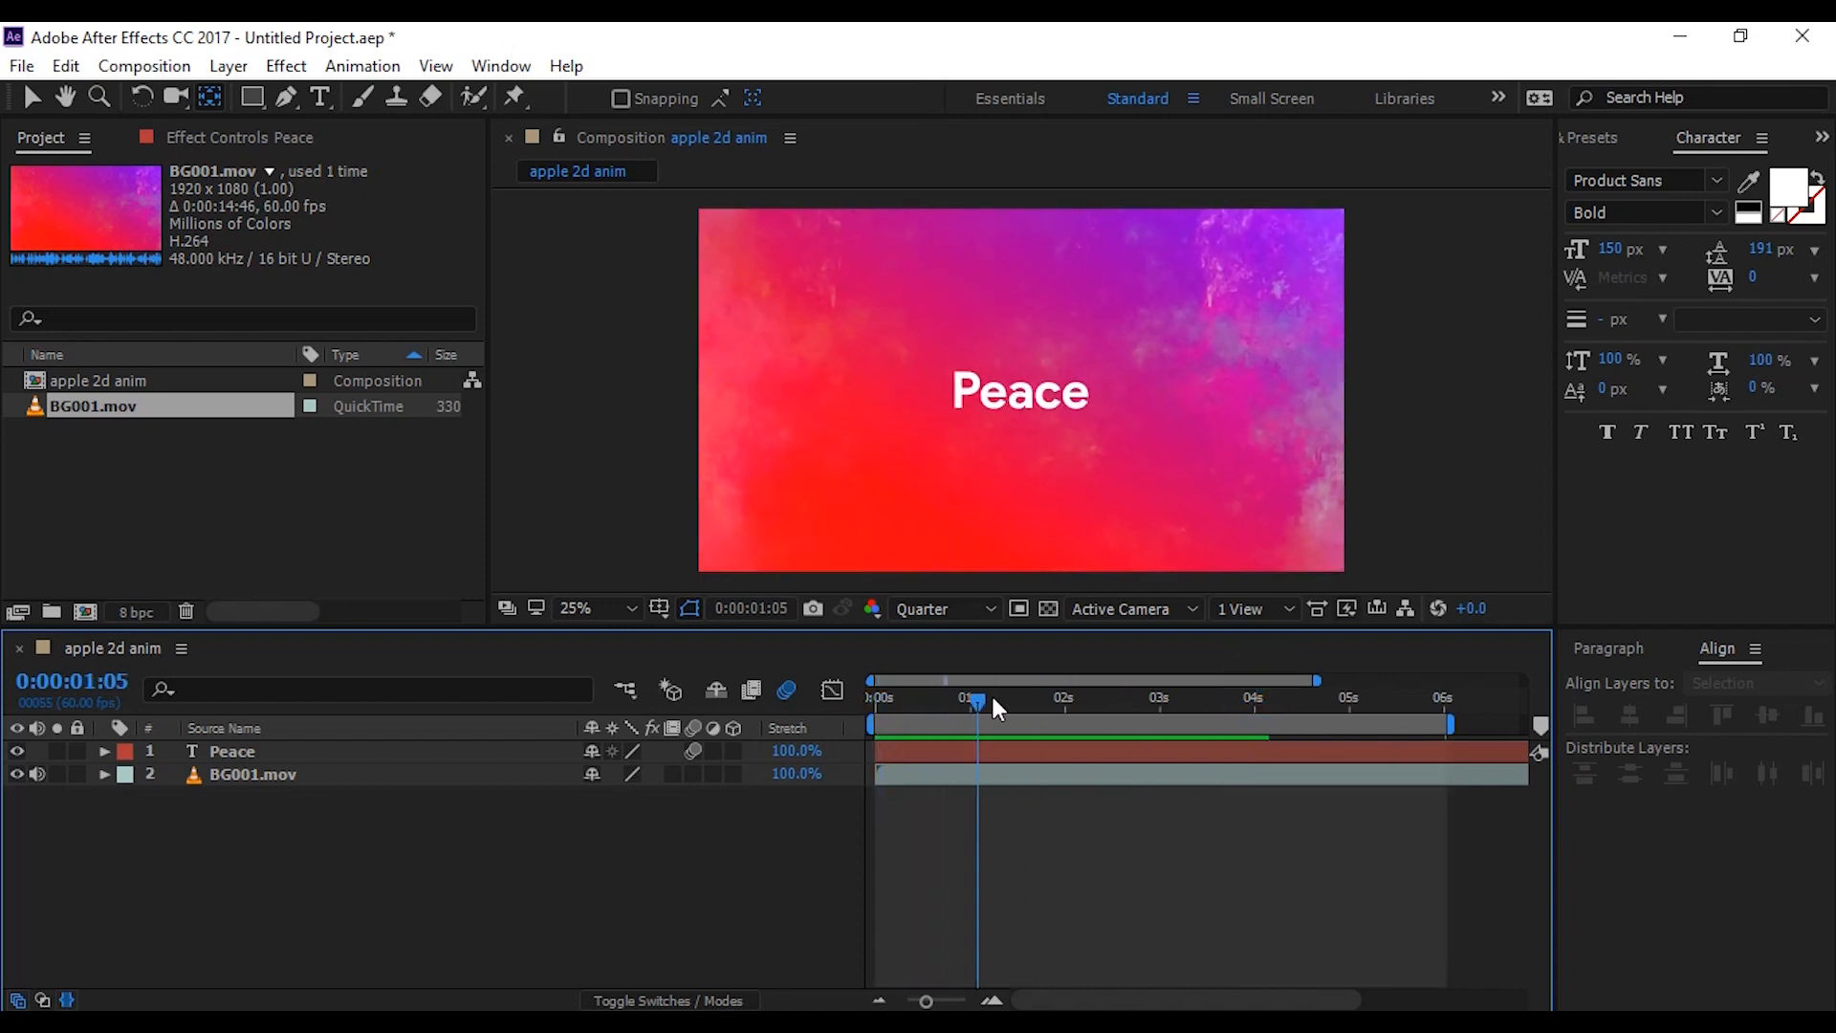
left_click_drag(960, 707, 1102, 719)
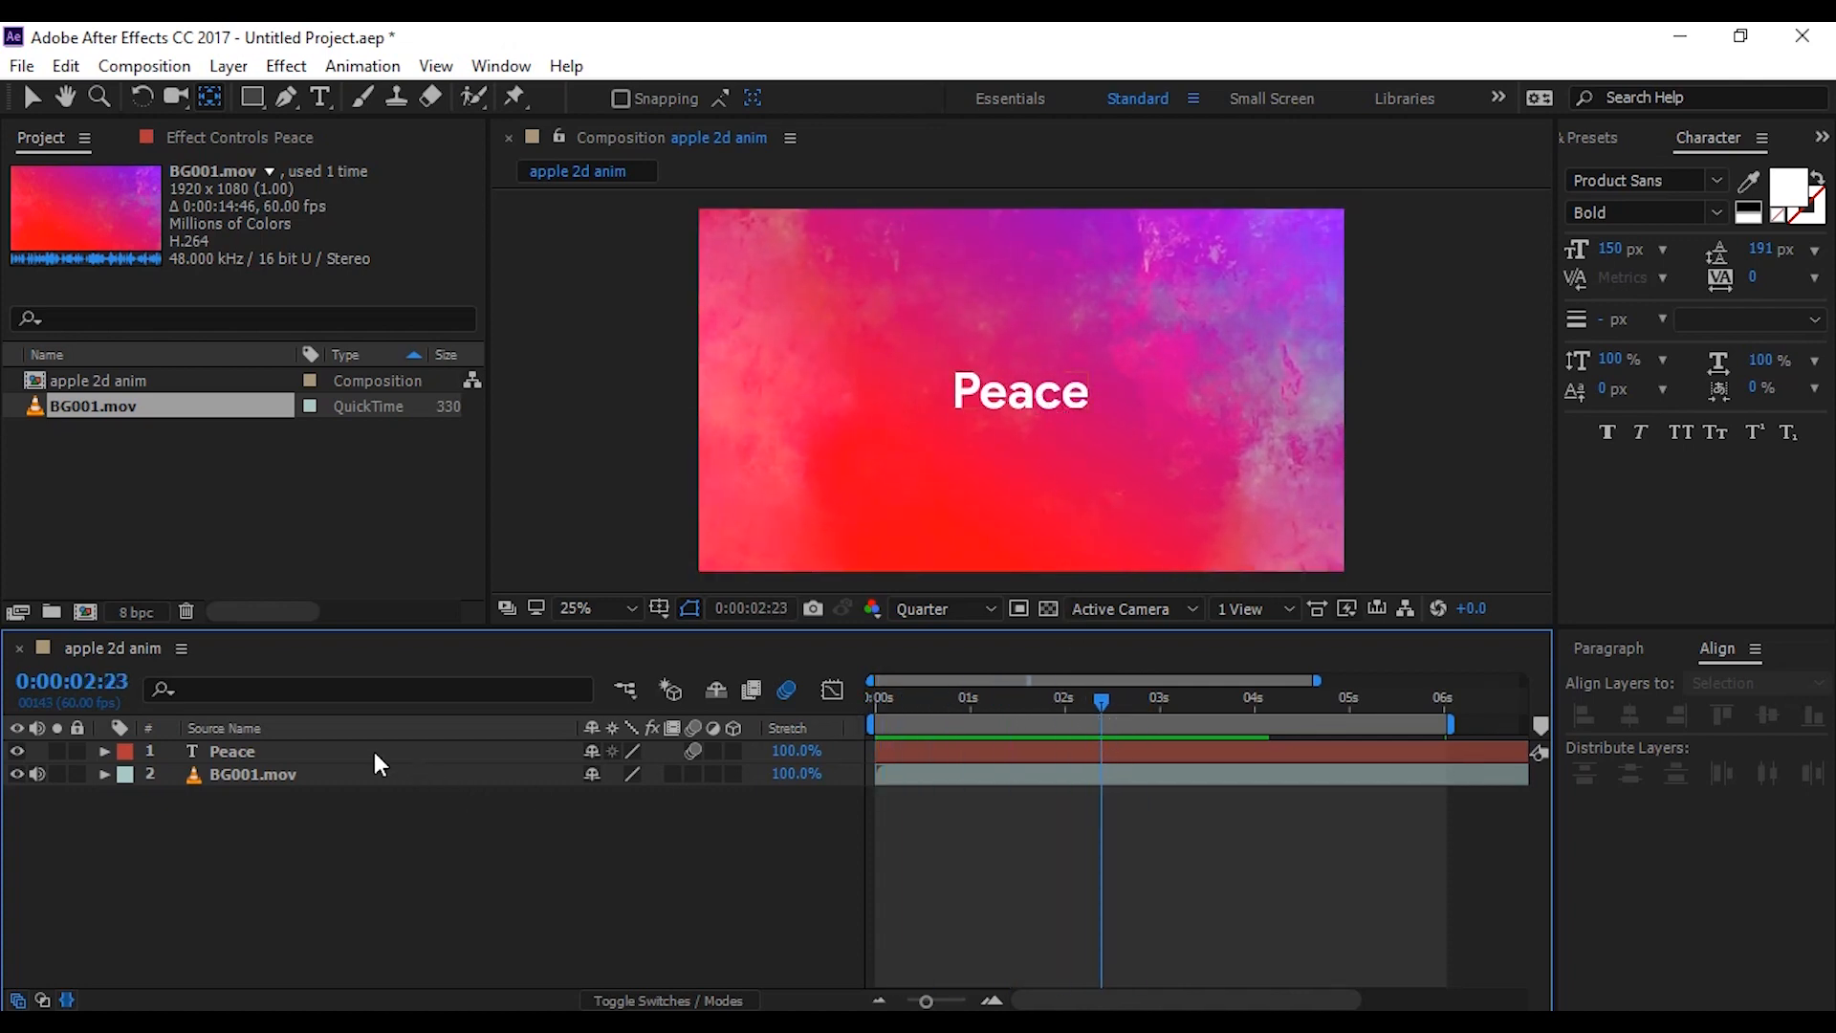
Step: Reveal the Peace layer's keyframed properties and add a Scale keyframe of 100% at 0:00:01:58
left_click_drag(375, 751, 304, 667)
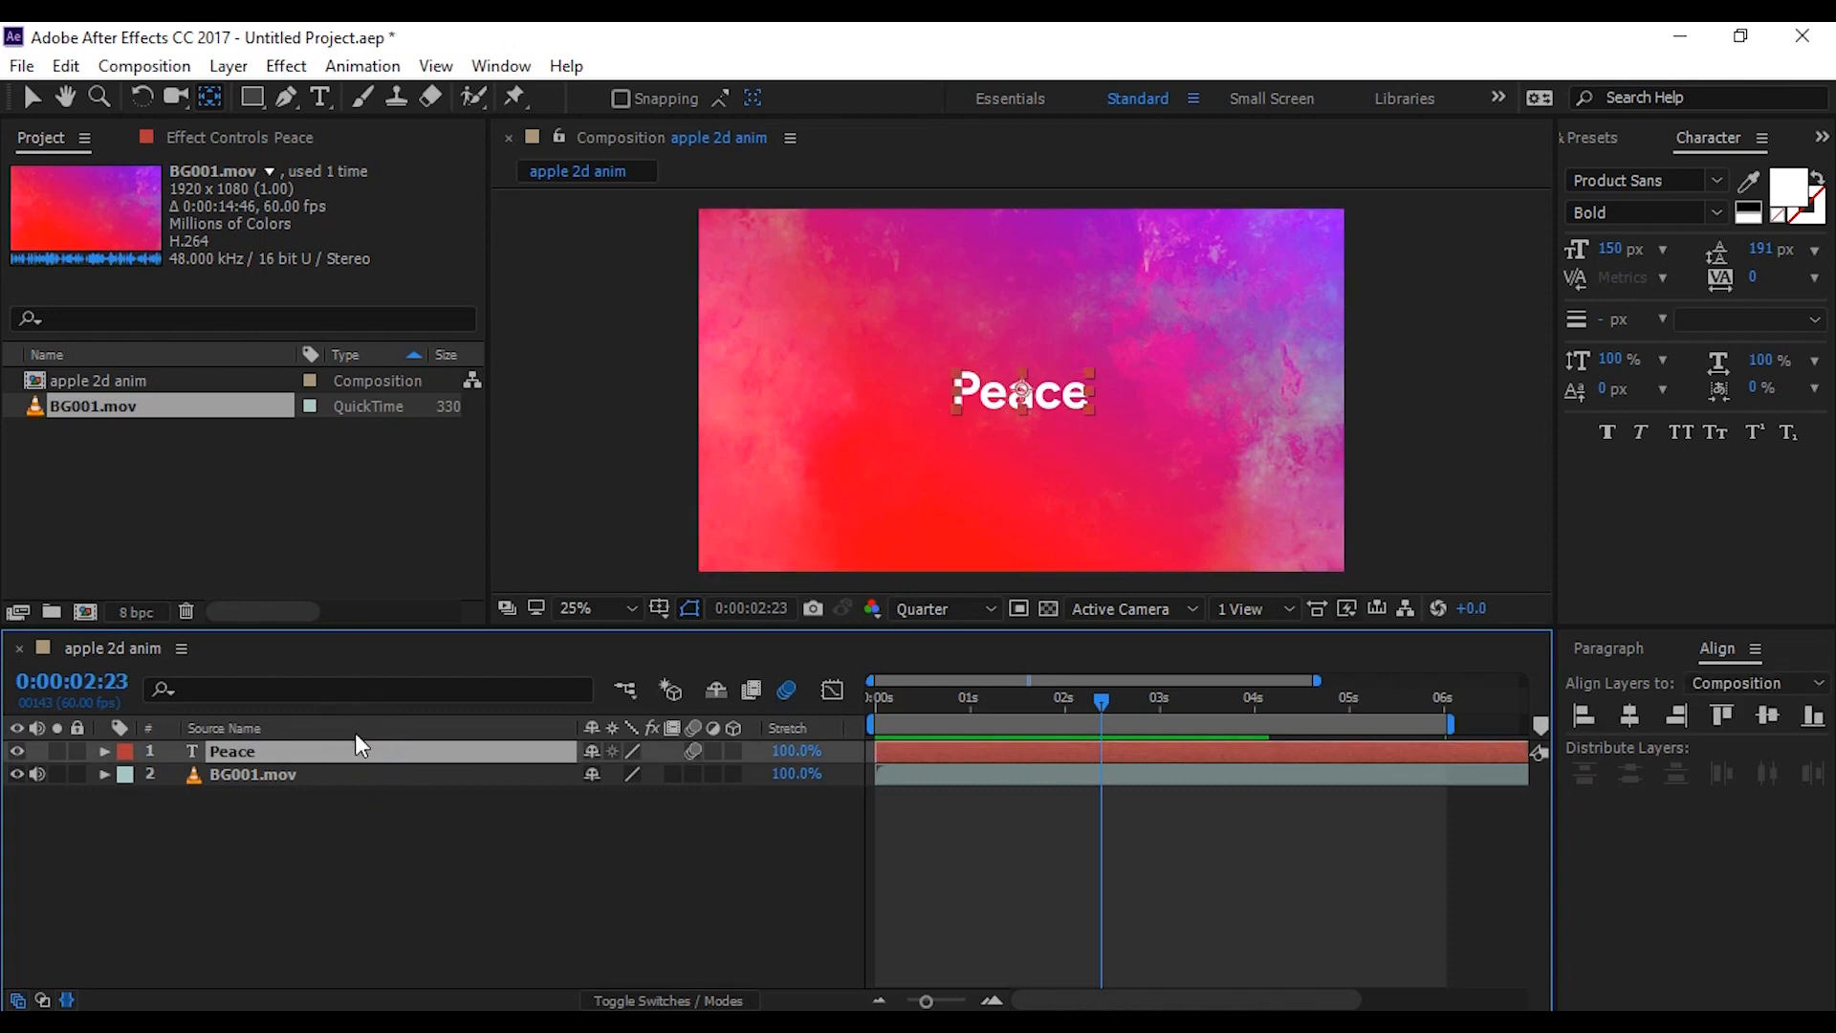
key("u")
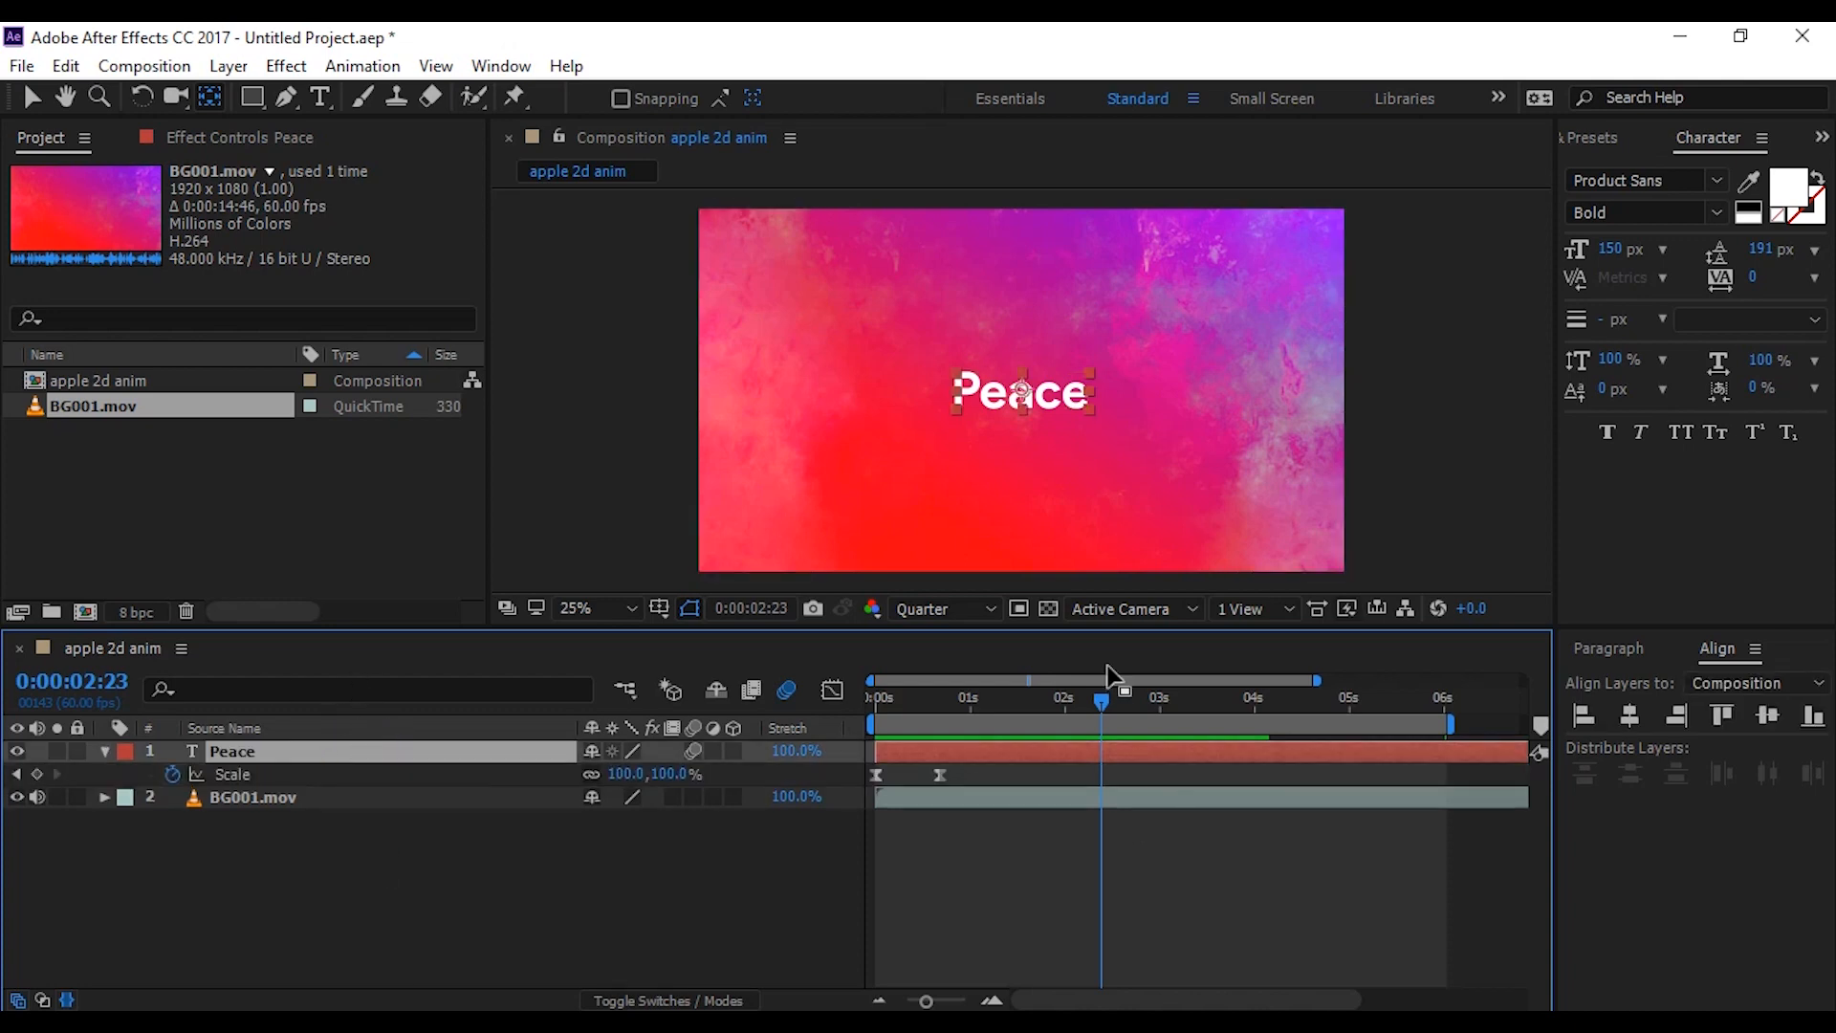
left_click_drag(1092, 700, 1056, 683)
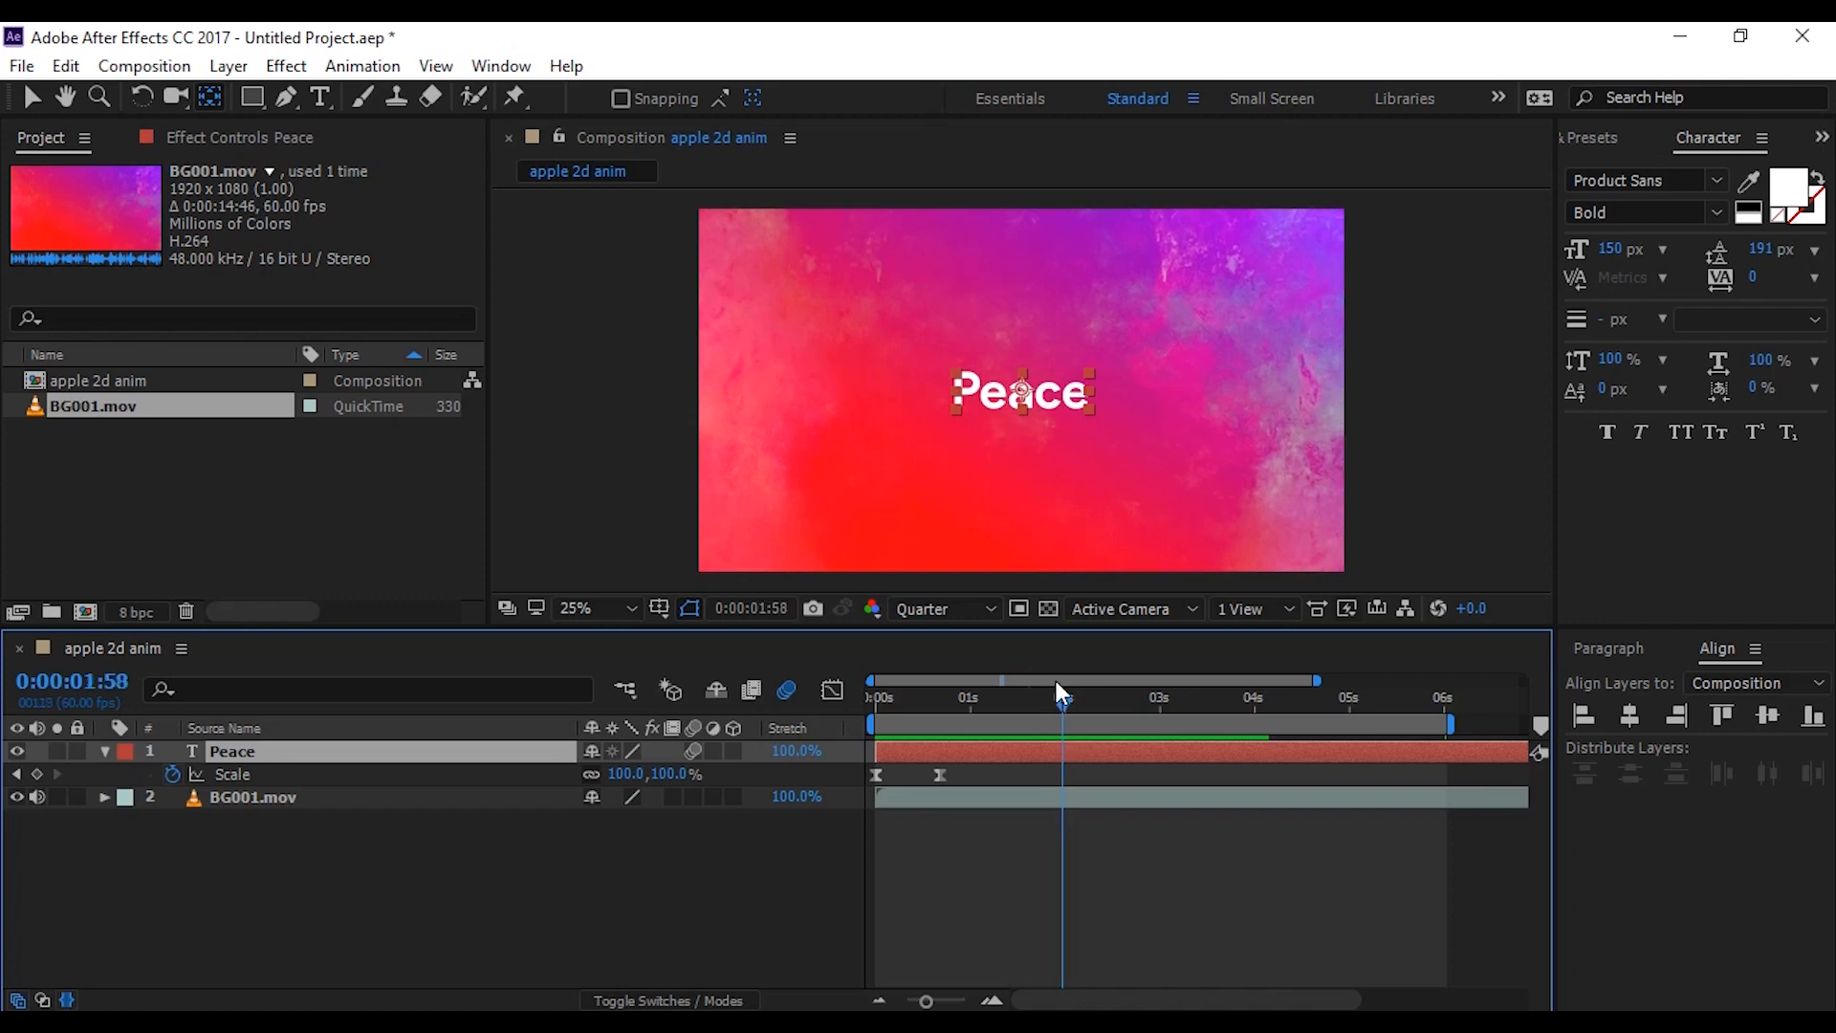
left_click(37, 775)
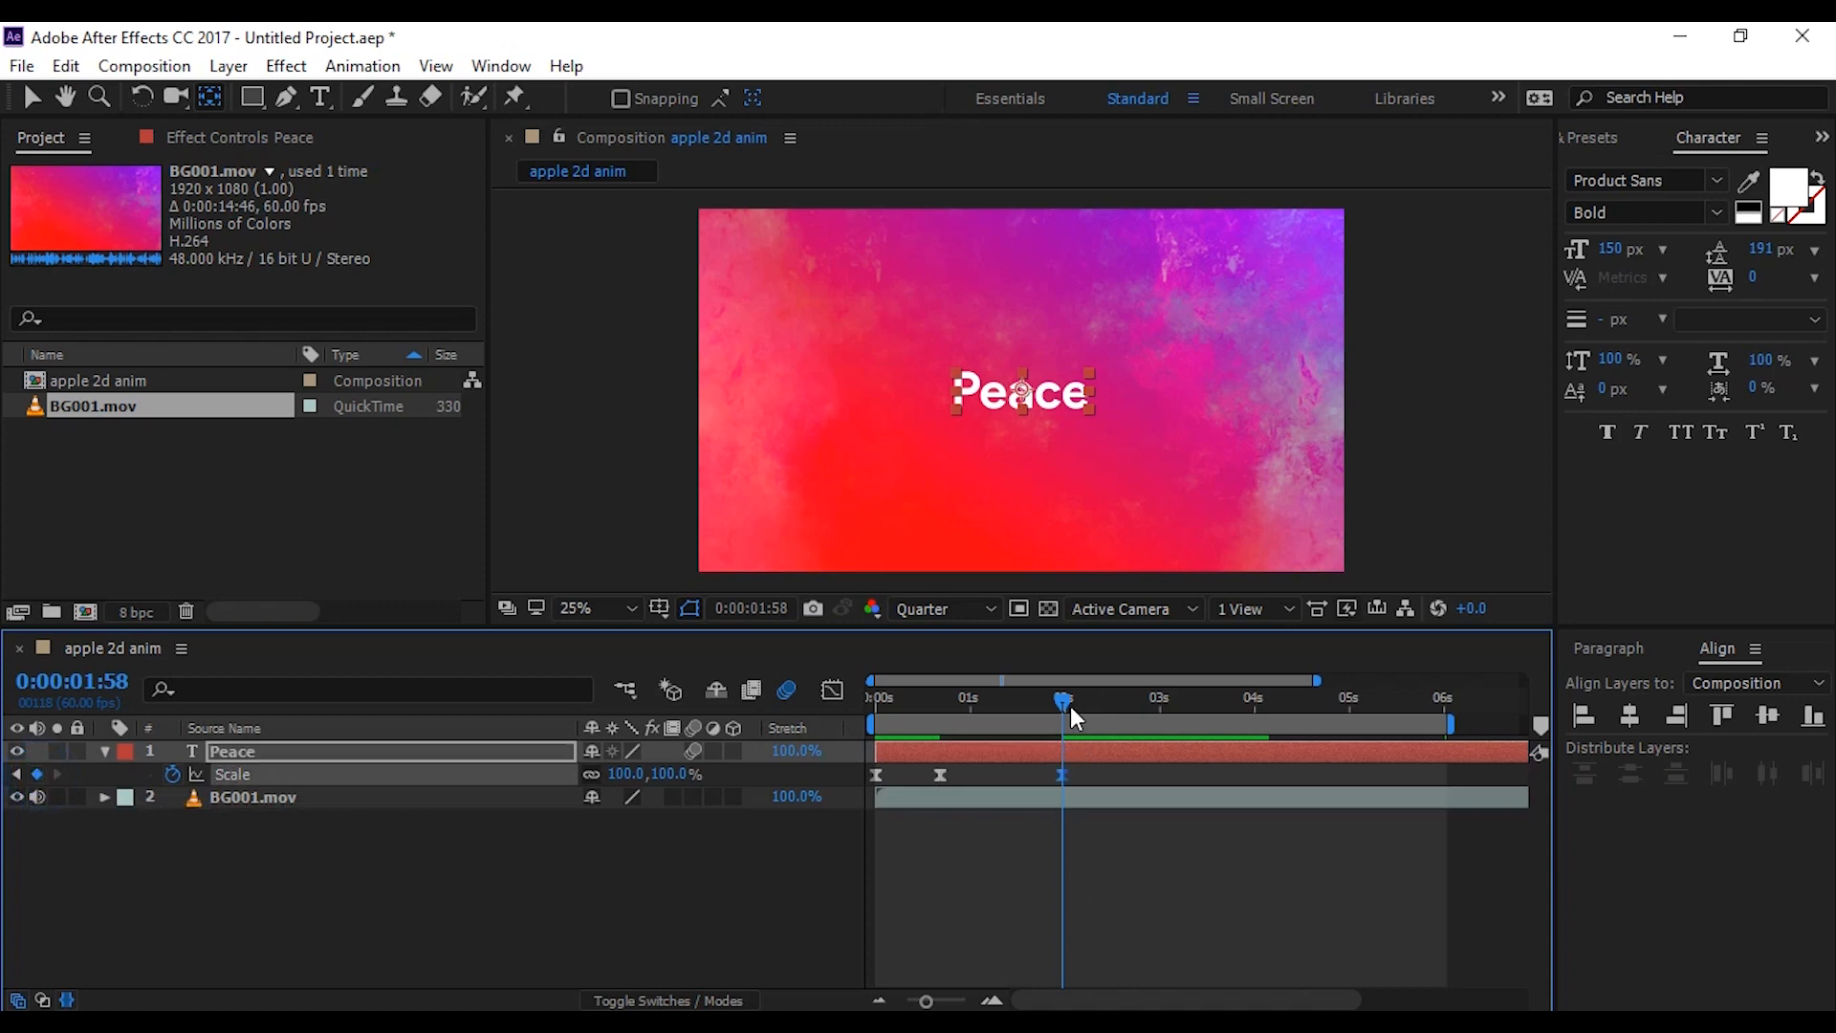
Step: Deselect the new Scale keyframe and preview the composition from 0:00:01:52
mouse_move(1071, 708)
left_mouse_down()
mouse_move(933, 710)
mouse_move(1055, 694)
left_mouse_up()
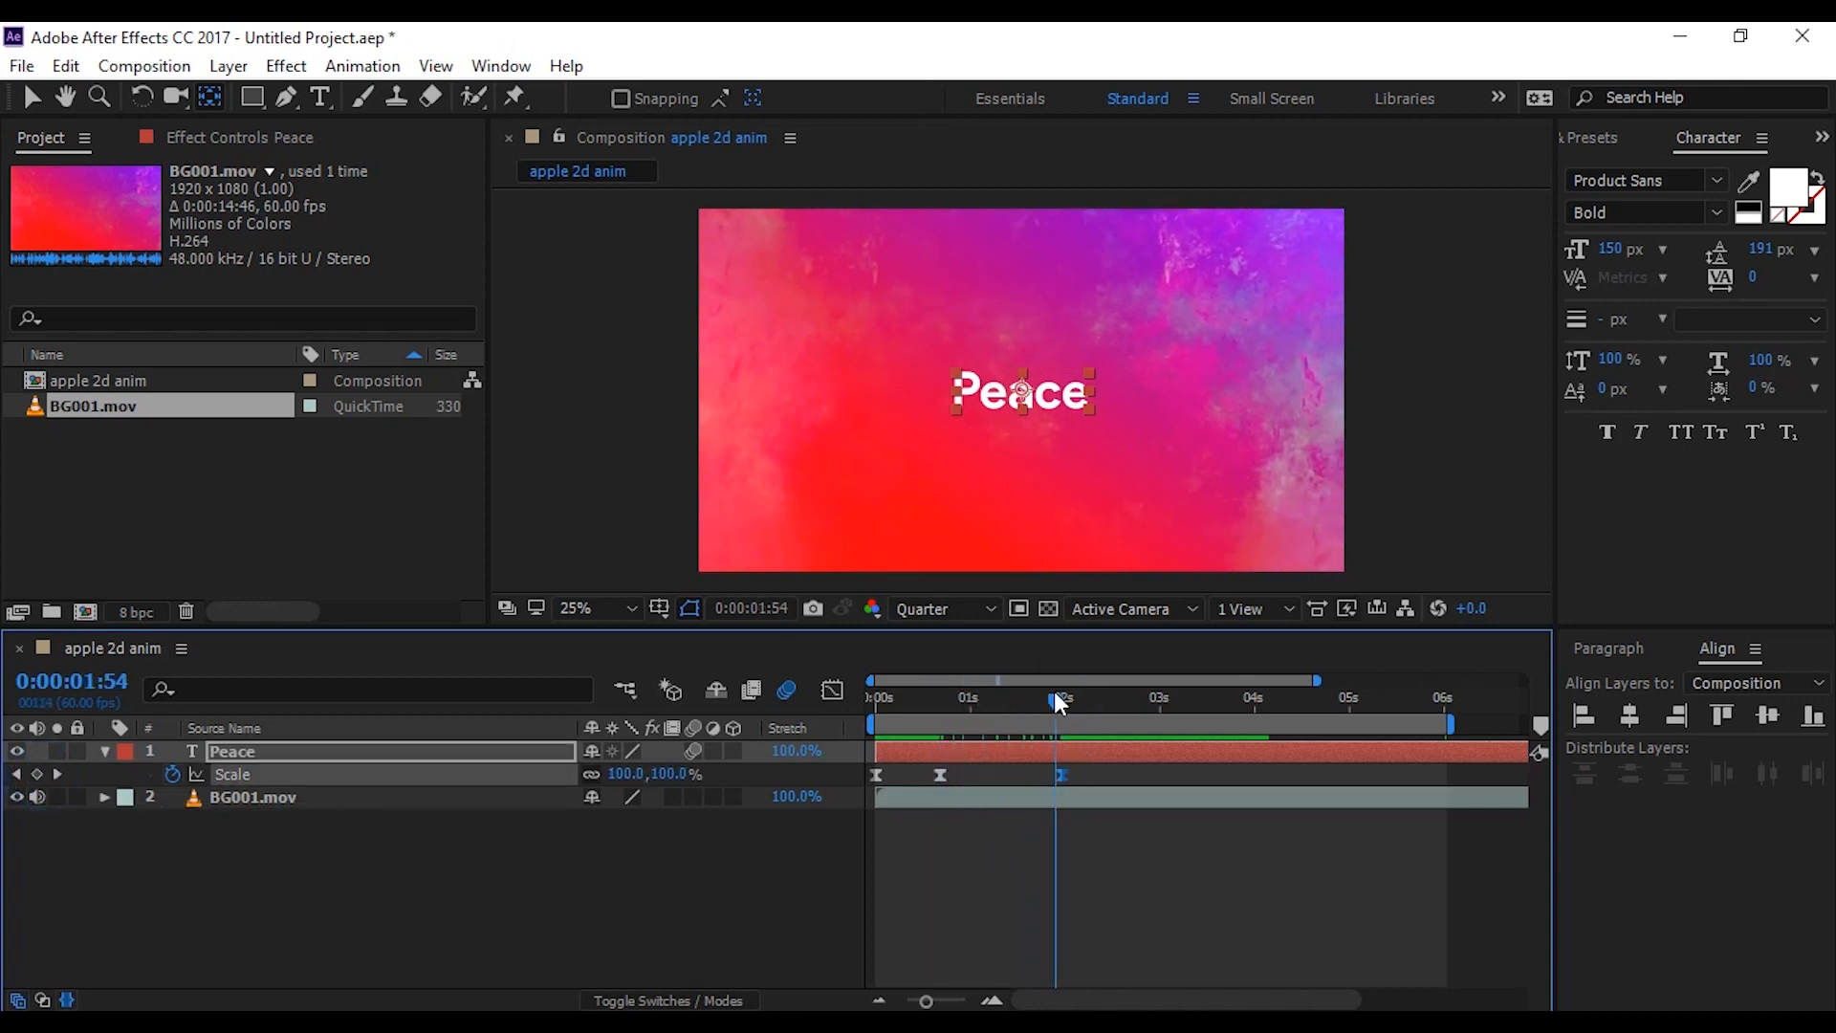
left_click(933, 776)
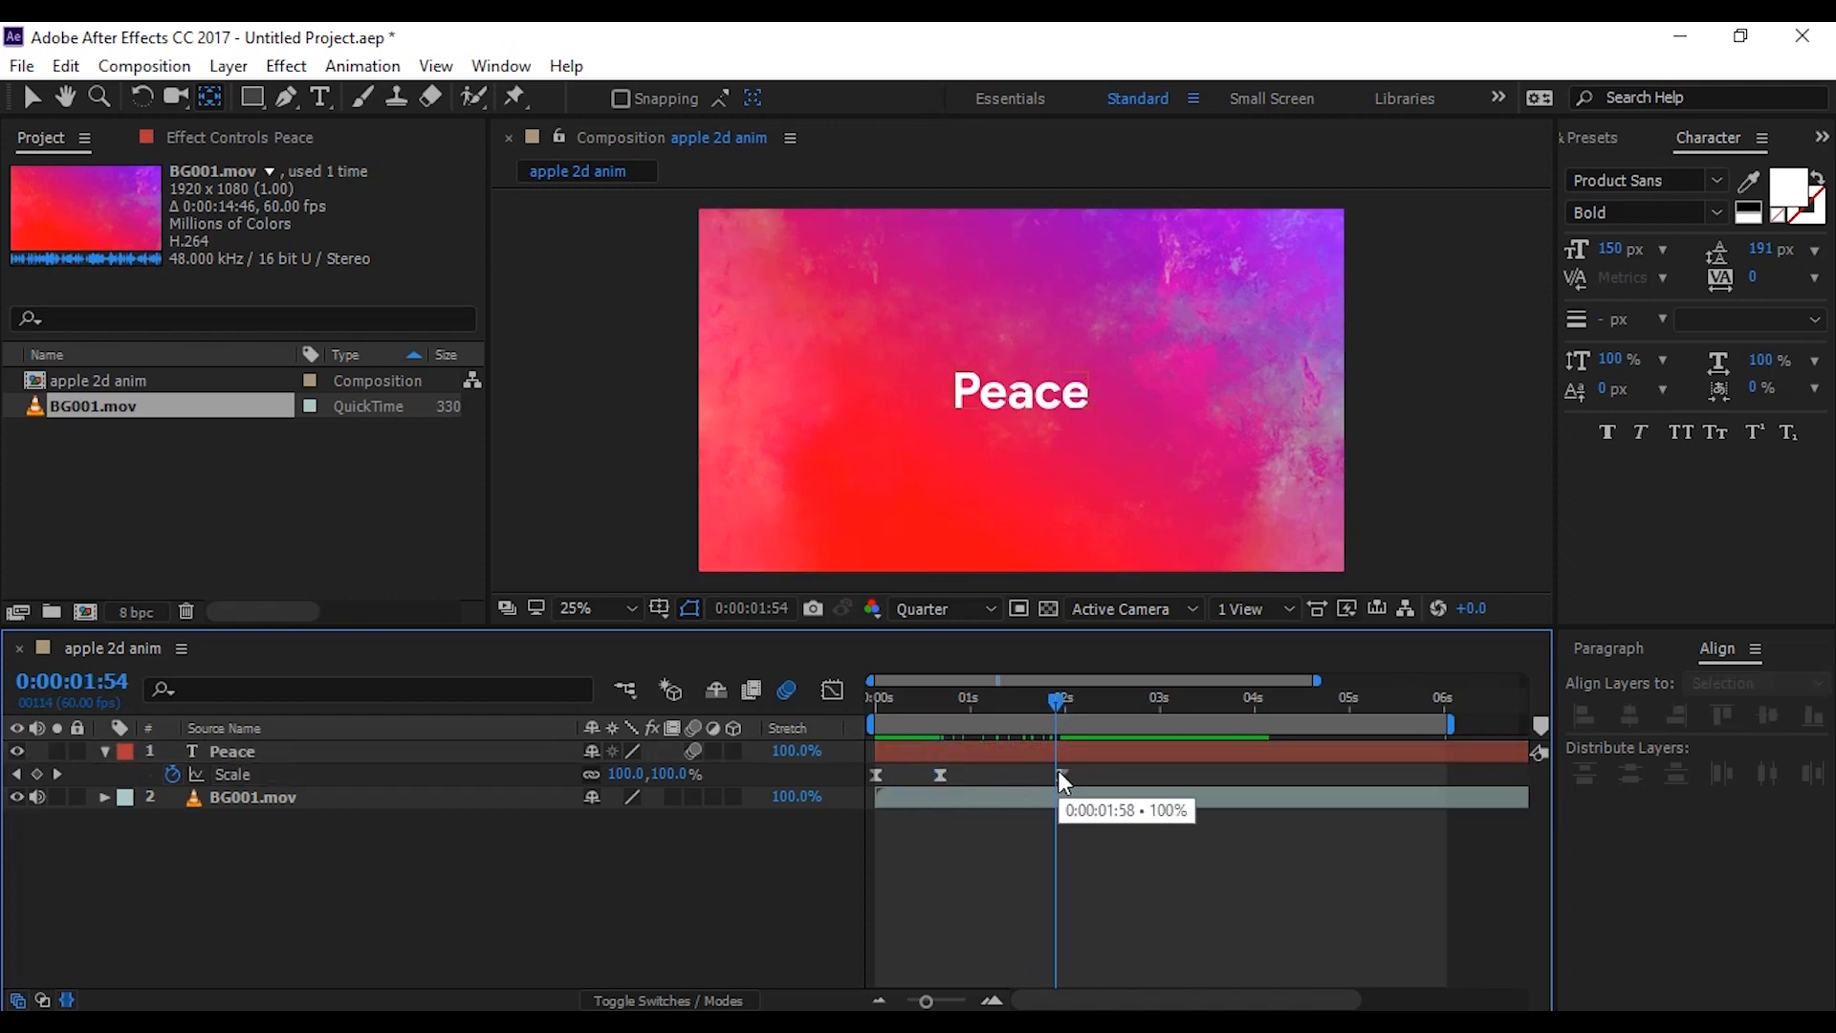
mouse_move(1064, 708)
left_mouse_down()
mouse_move(910, 713)
mouse_move(1050, 704)
mouse_move(939, 725)
mouse_move(1055, 723)
left_mouse_up()
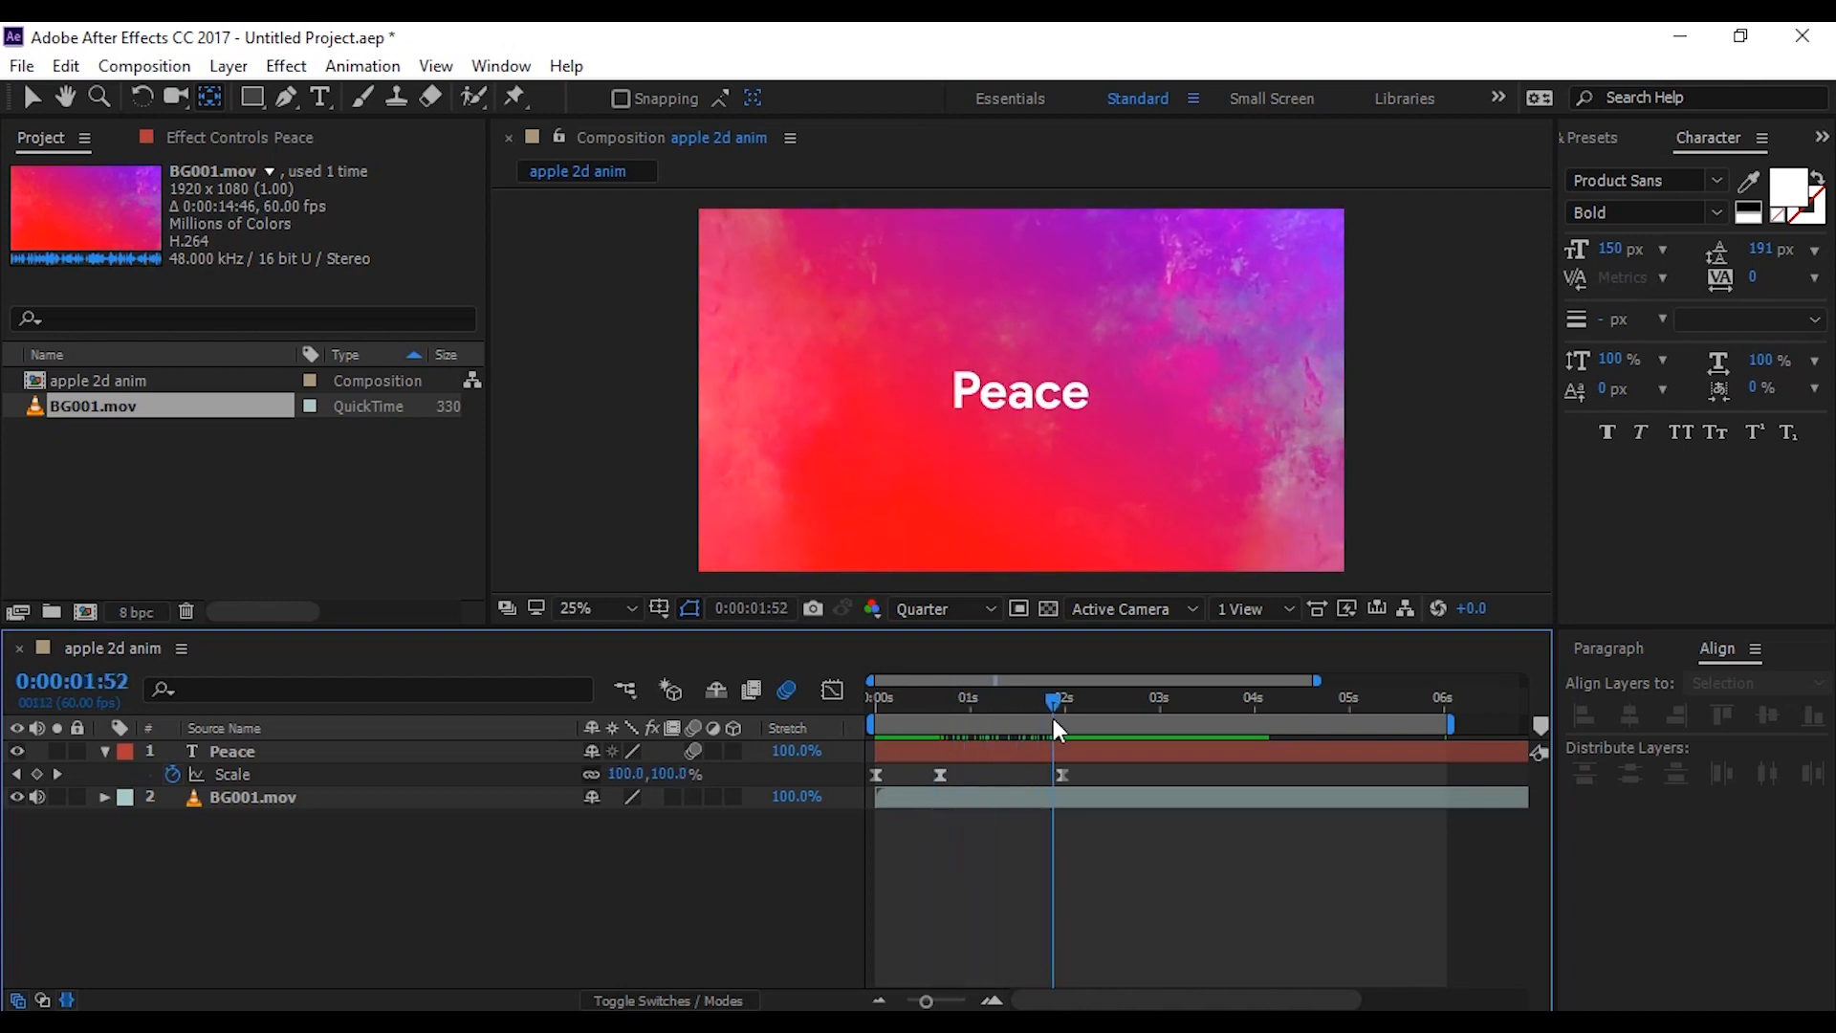
key("space")
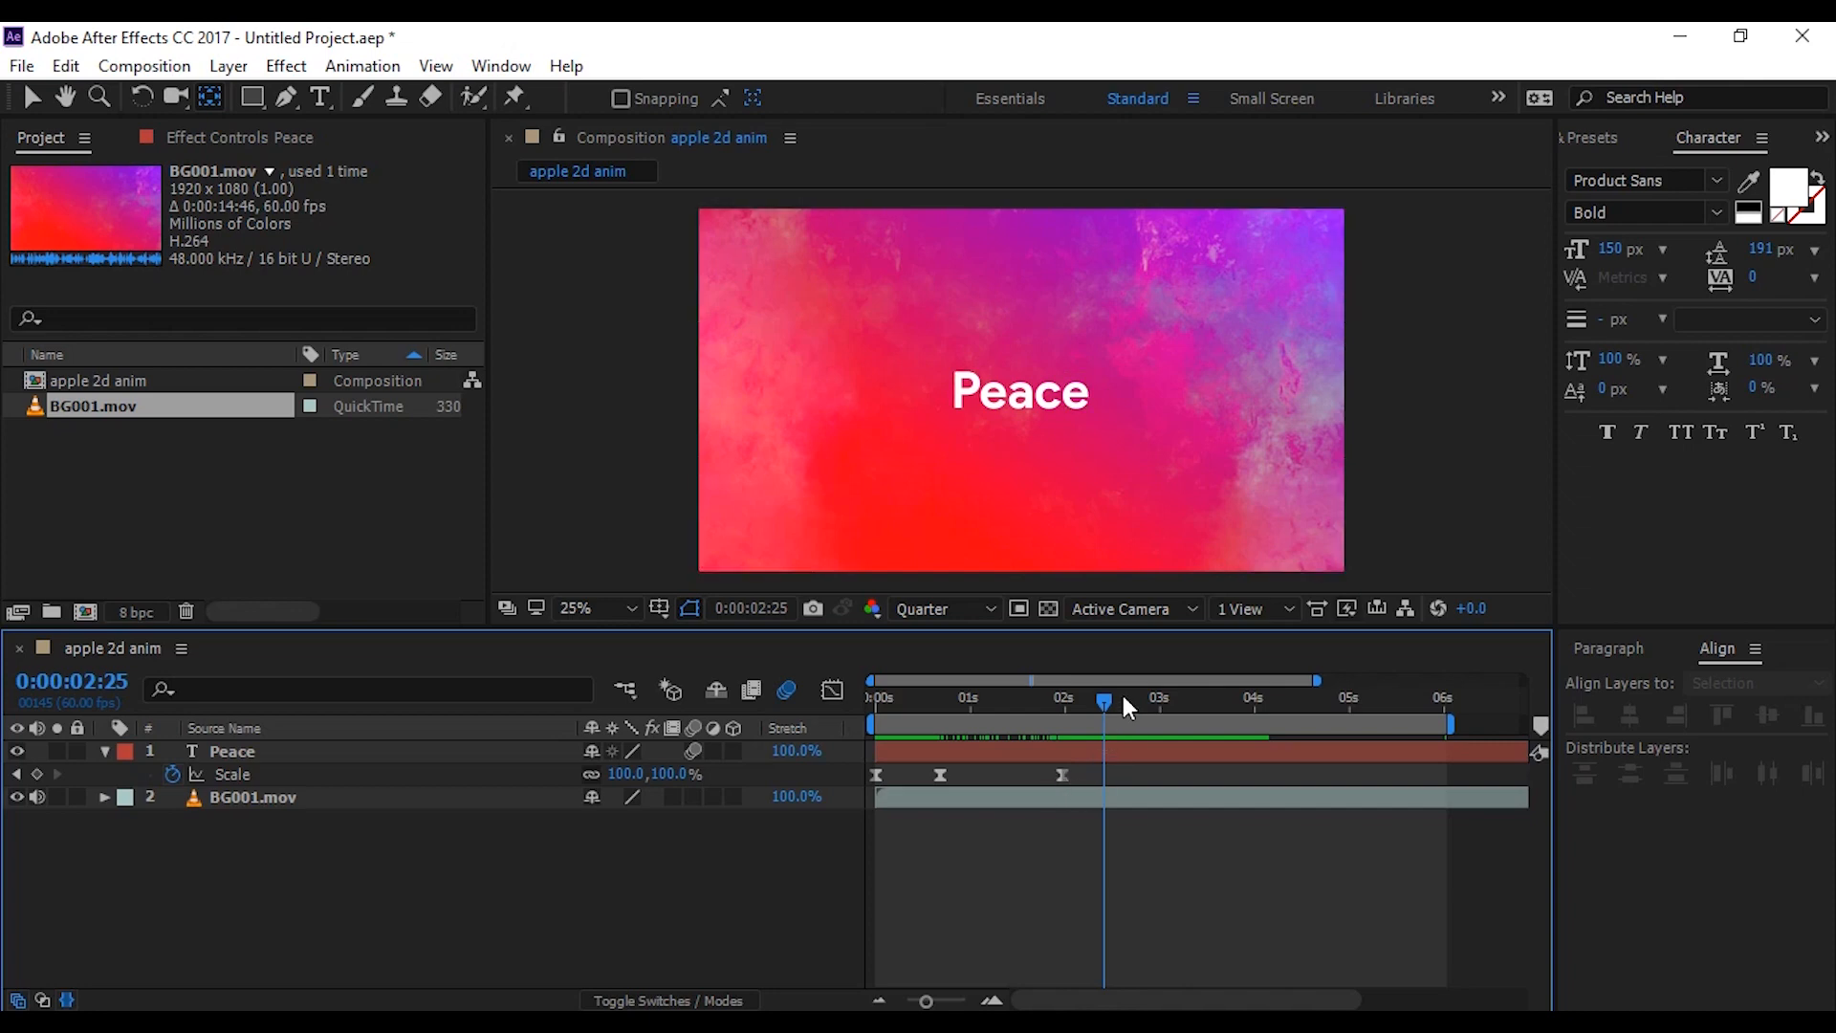
Step: Set the Peace layer's Scale to 23050% at 0:00:02:28 so the text zooms past the frame
left_click_drag(1107, 705, 1115, 706)
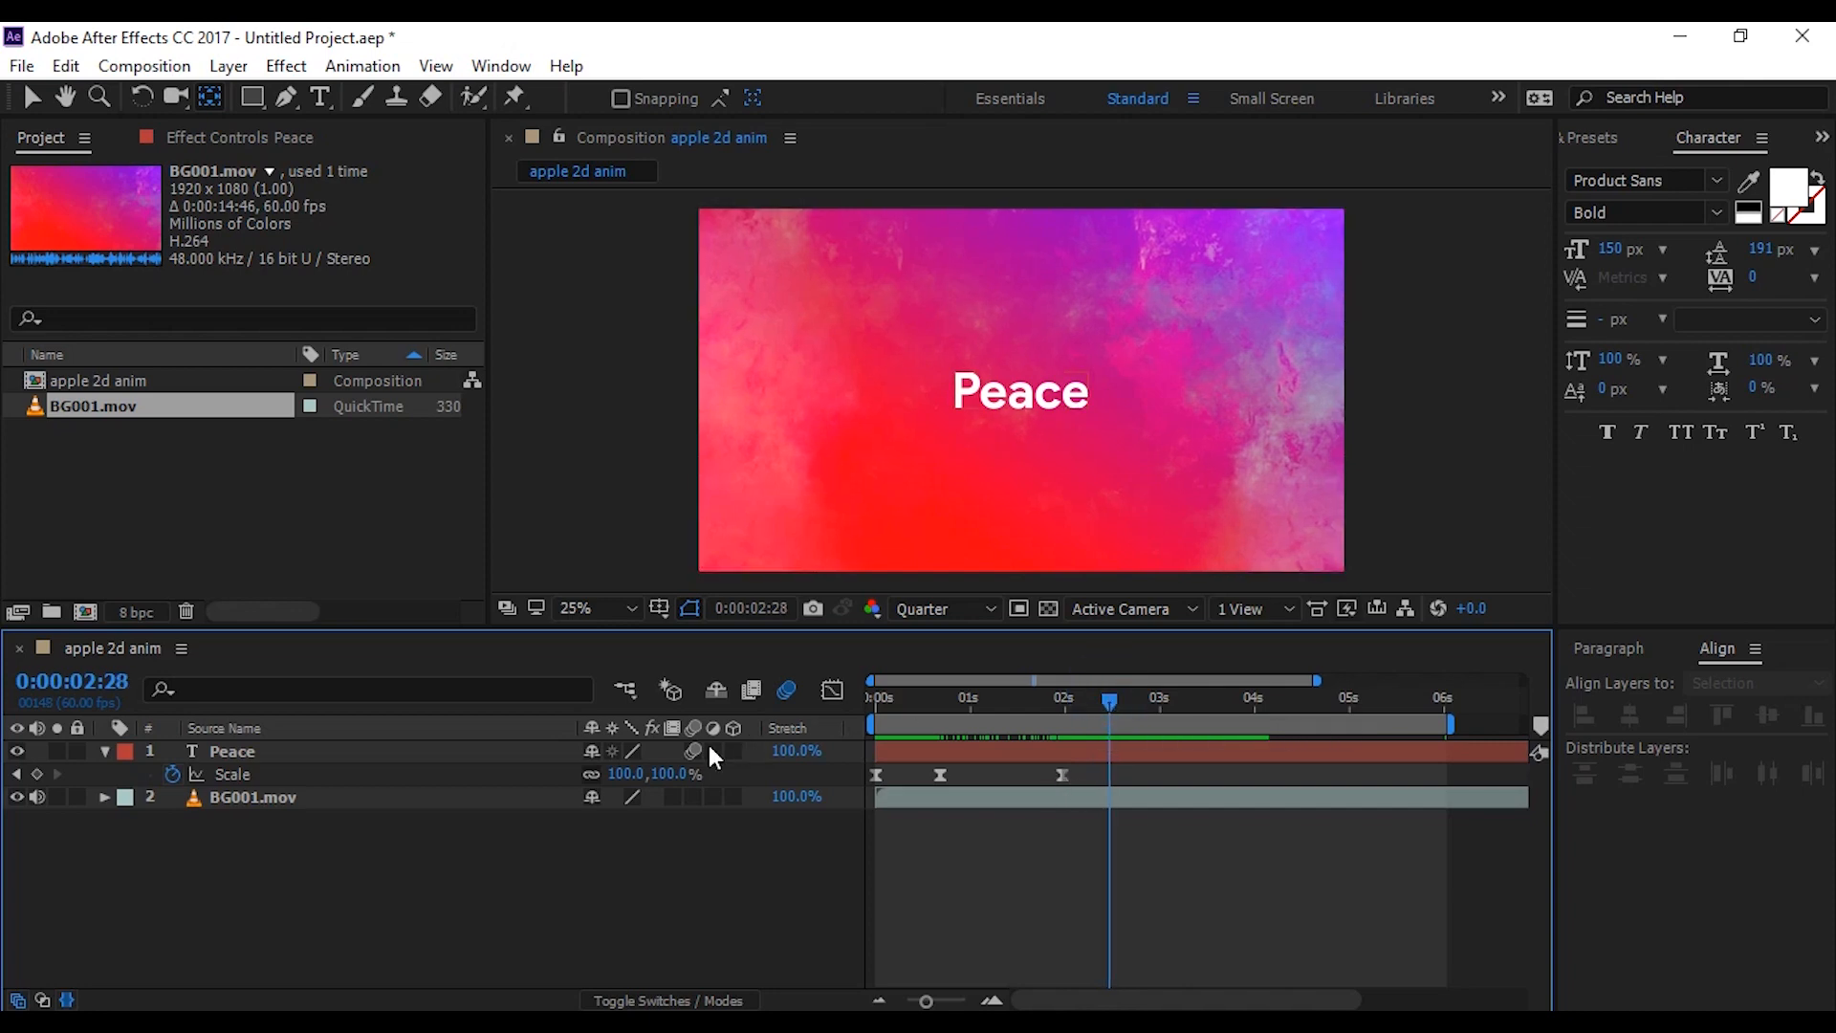
left_click_drag(636, 780, 1789, 775)
left_click_drag(636, 774, 1789, 779)
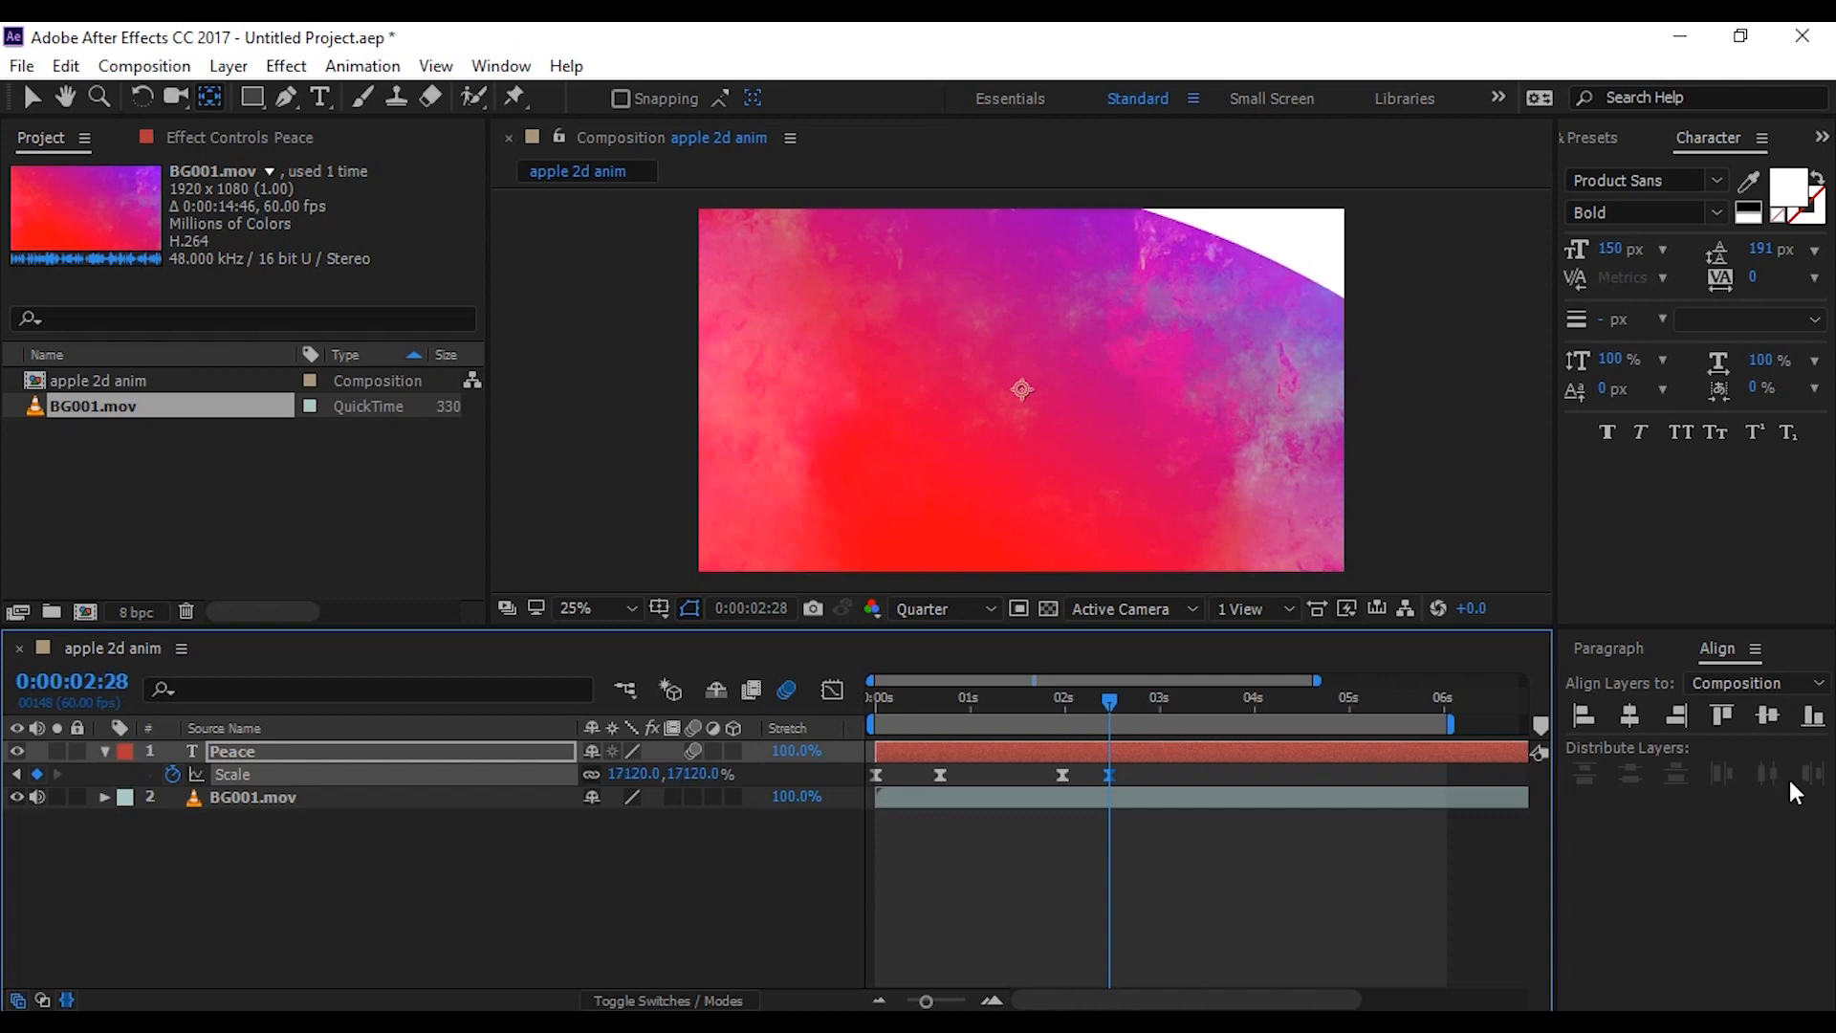
left_click_drag(1670, 509, 1826, 29)
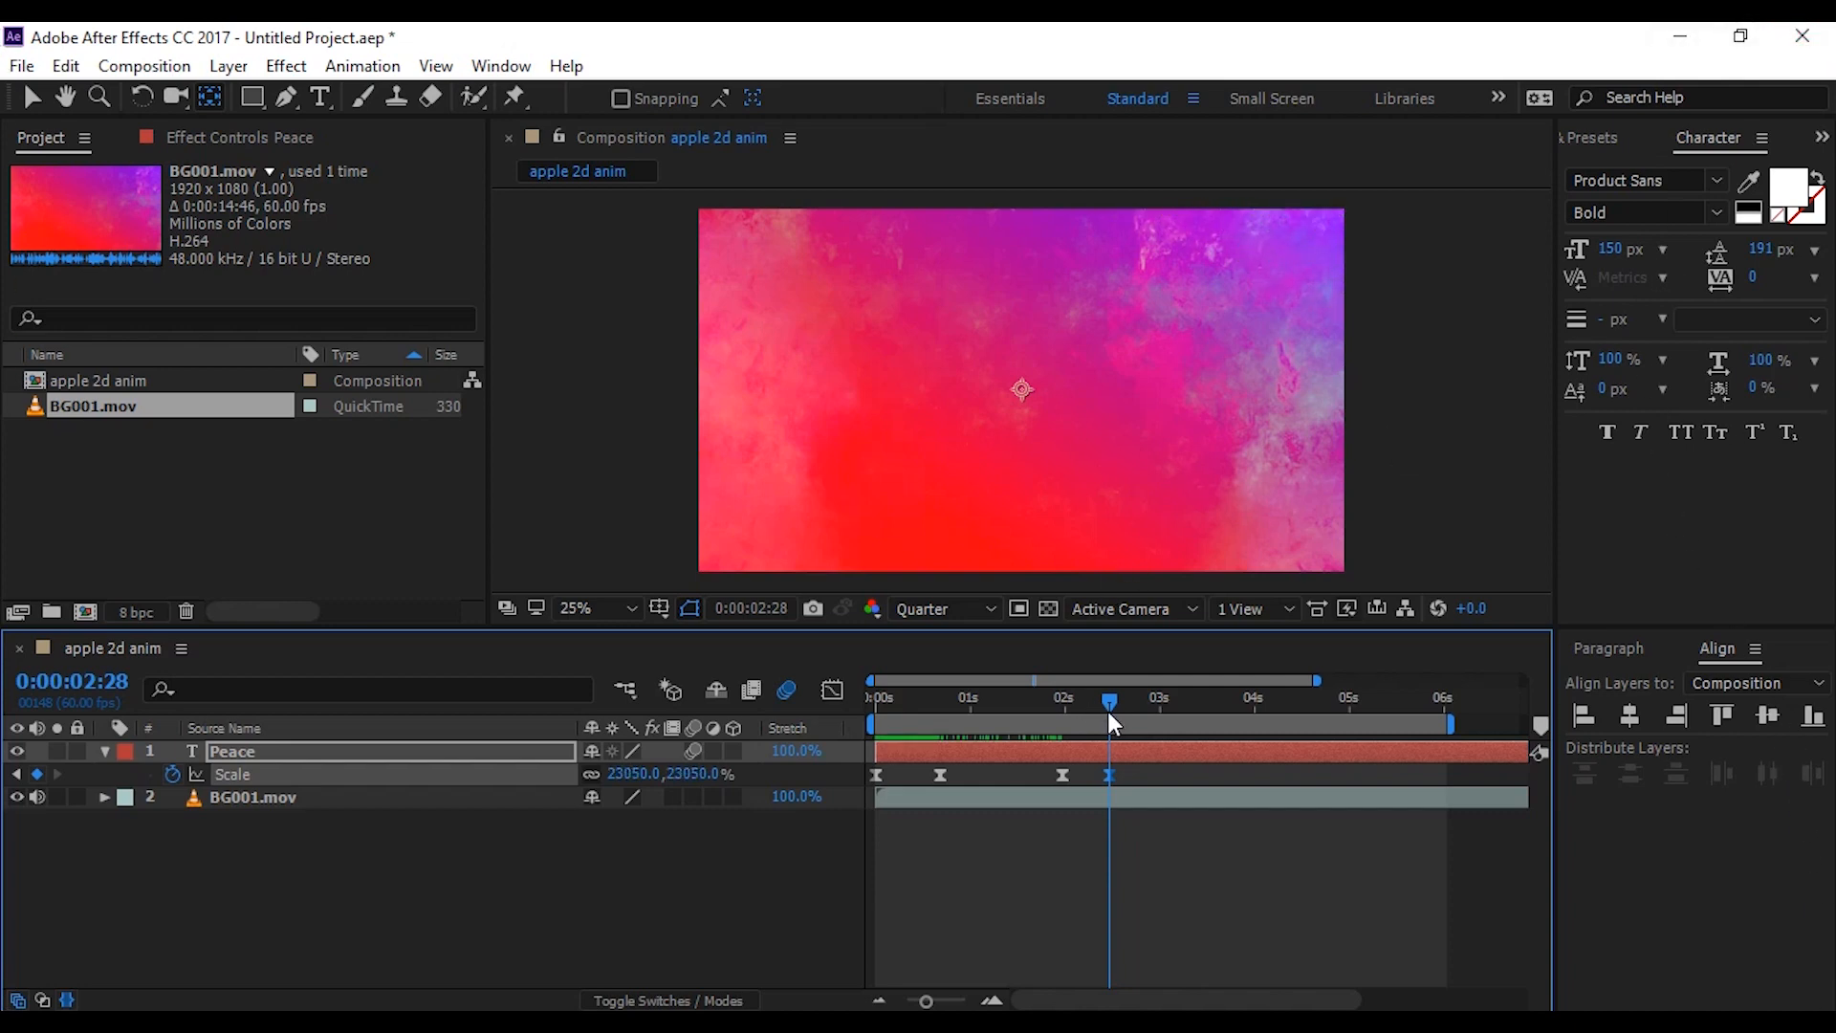
Step: Preview the text zoom-out from 0:00:01:51, and play the whole animation from 0:00:00:00
left_click_drag(1110, 713, 1050, 690)
left_click(654, 880)
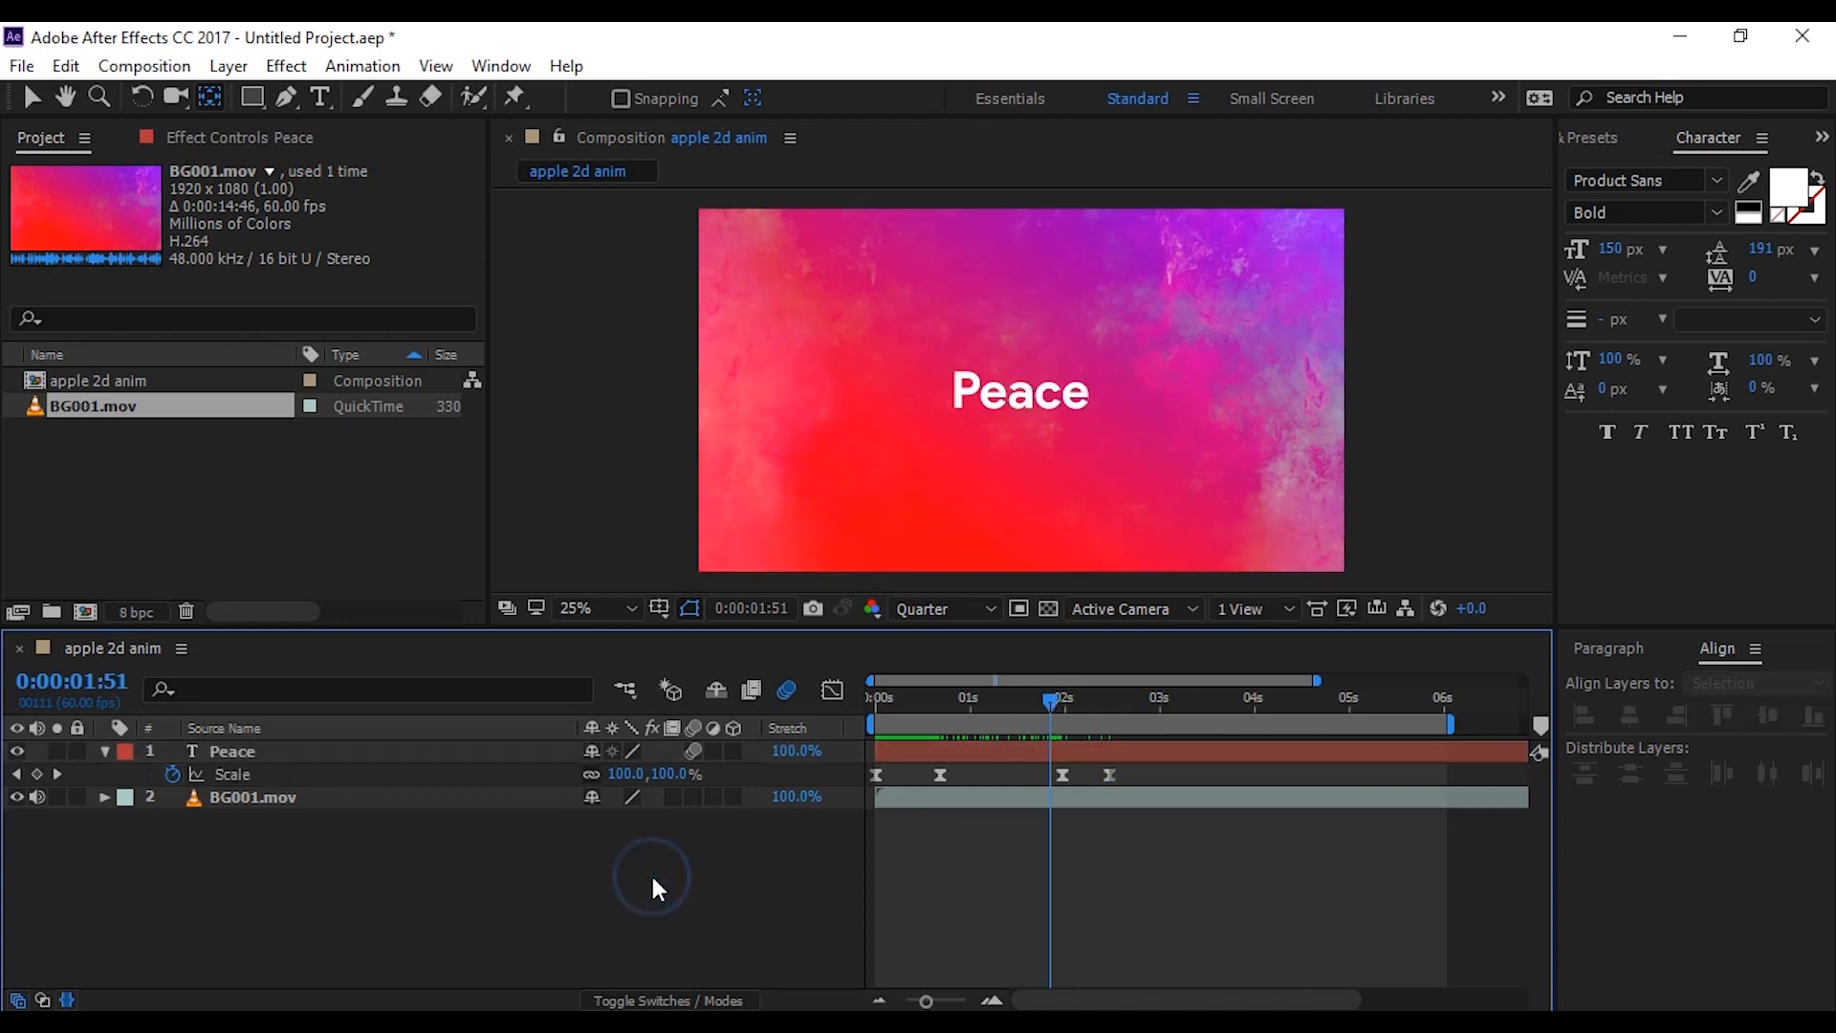
key("space")
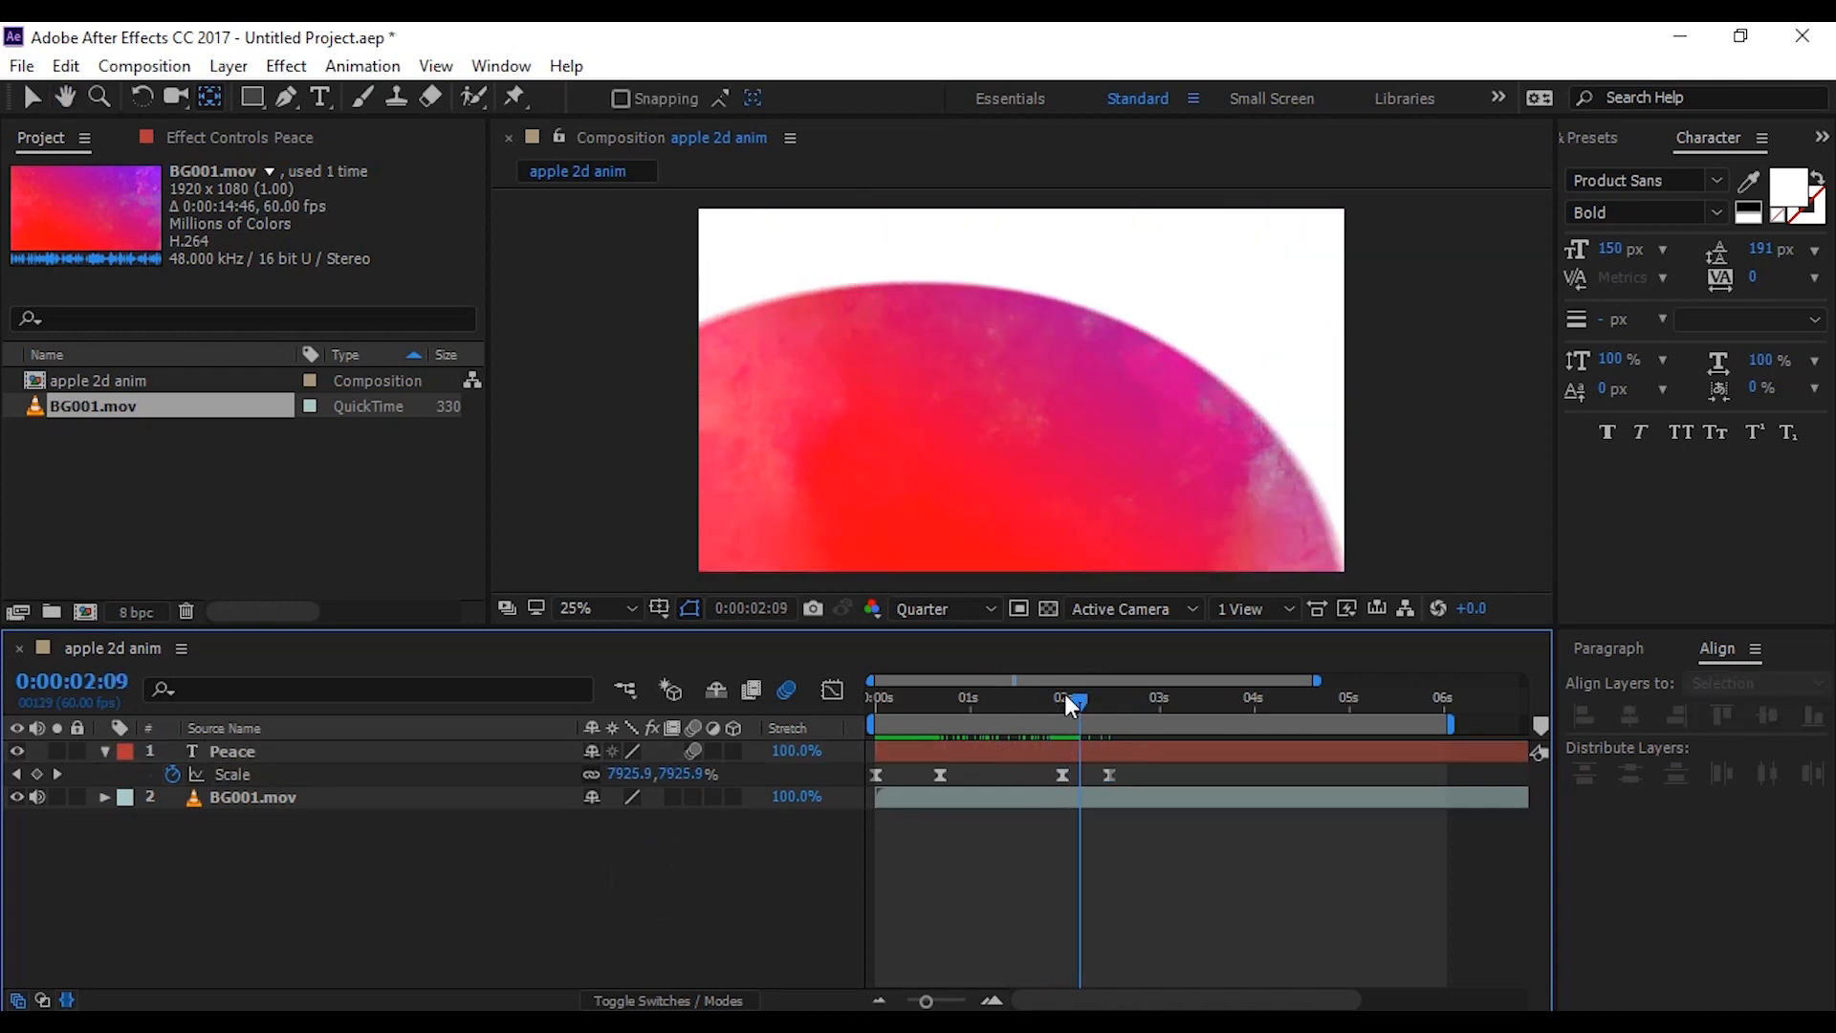
left_click_drag(1064, 692, 766, 697)
key("space")
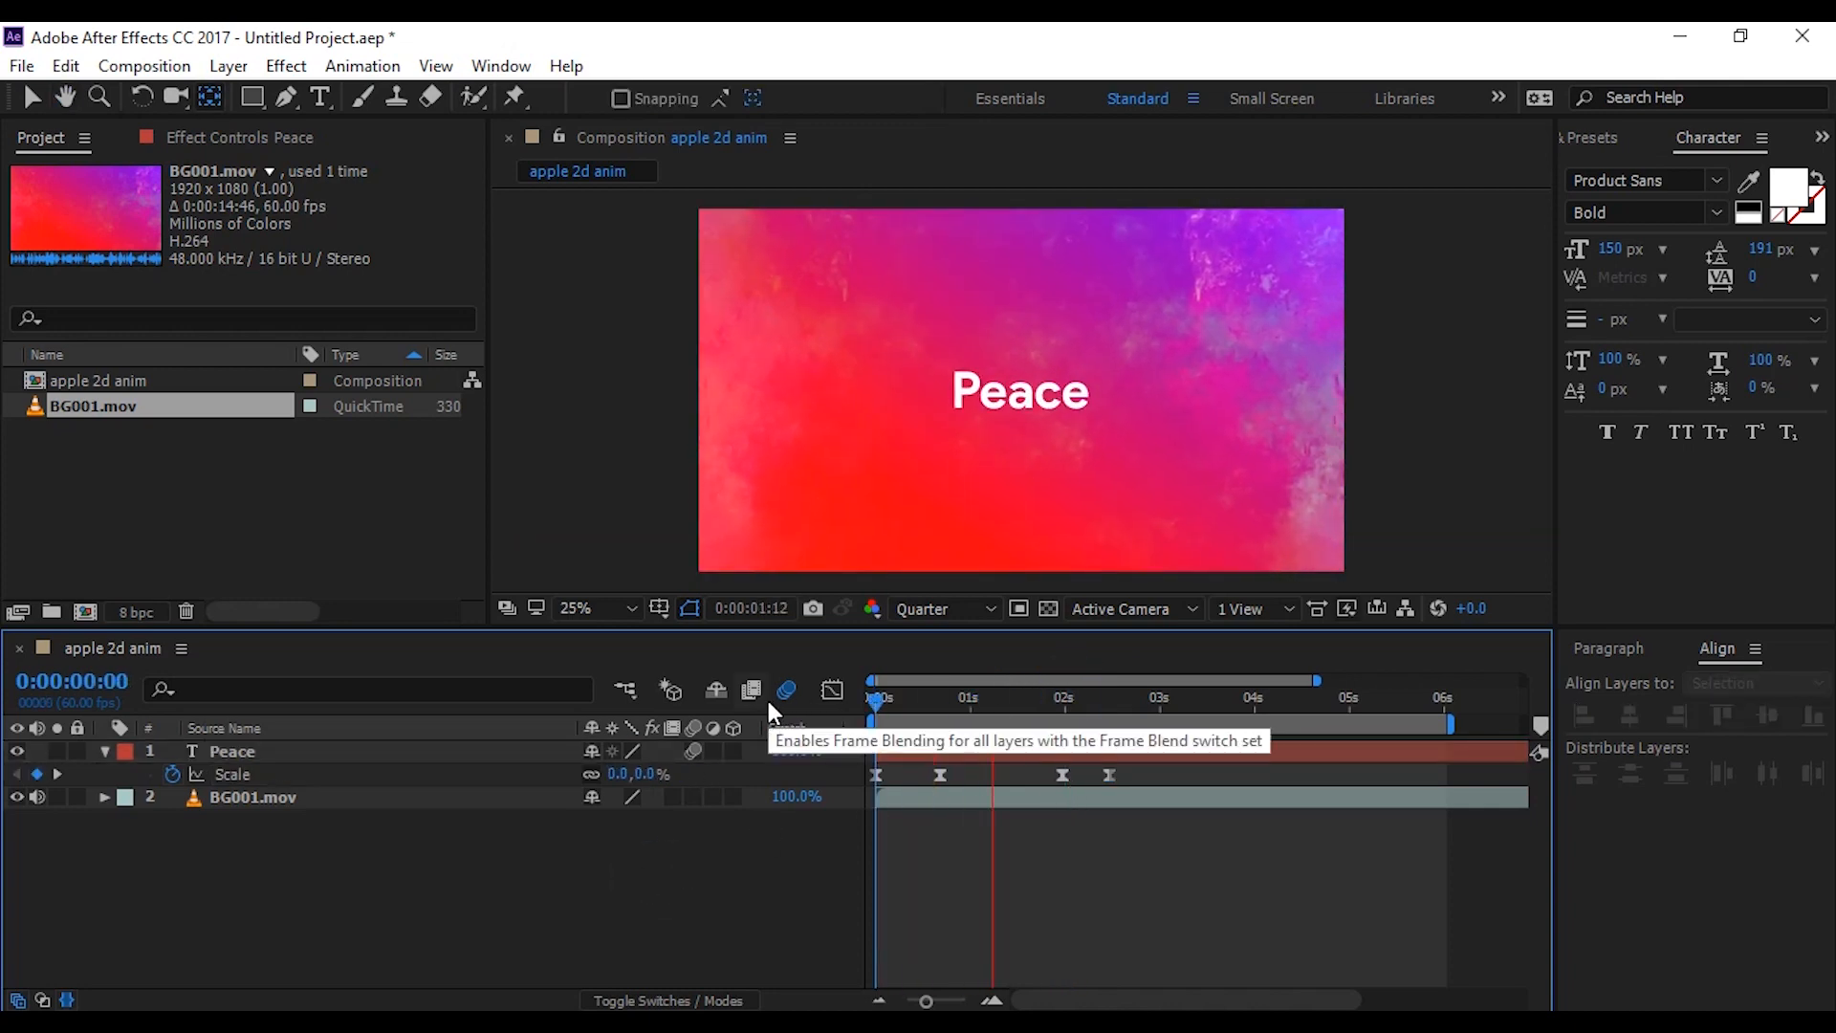
key("space")
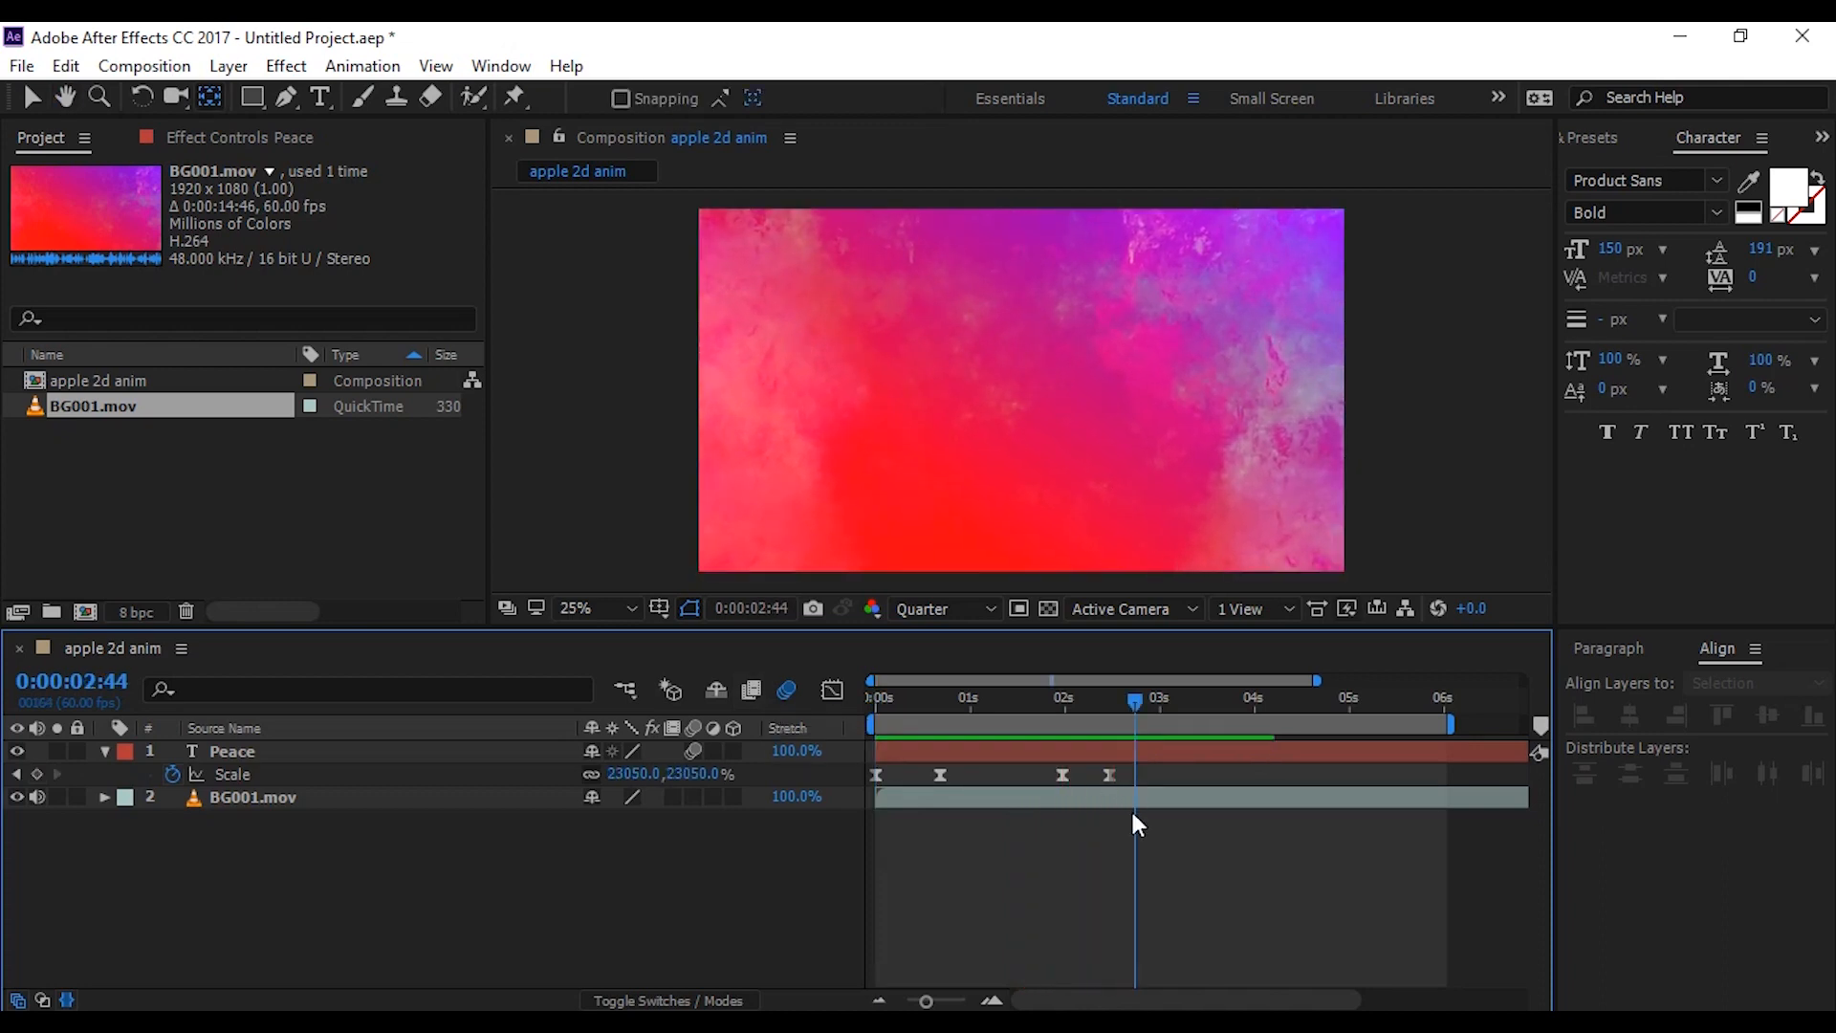
Step: Move the last Scale keyframe of the Peace layer to about 0:00:02:44 and preview from 0:00:01:48
left_click_drag(1111, 776, 1126, 773)
left_click_drag(1119, 696, 1047, 696)
key("space")
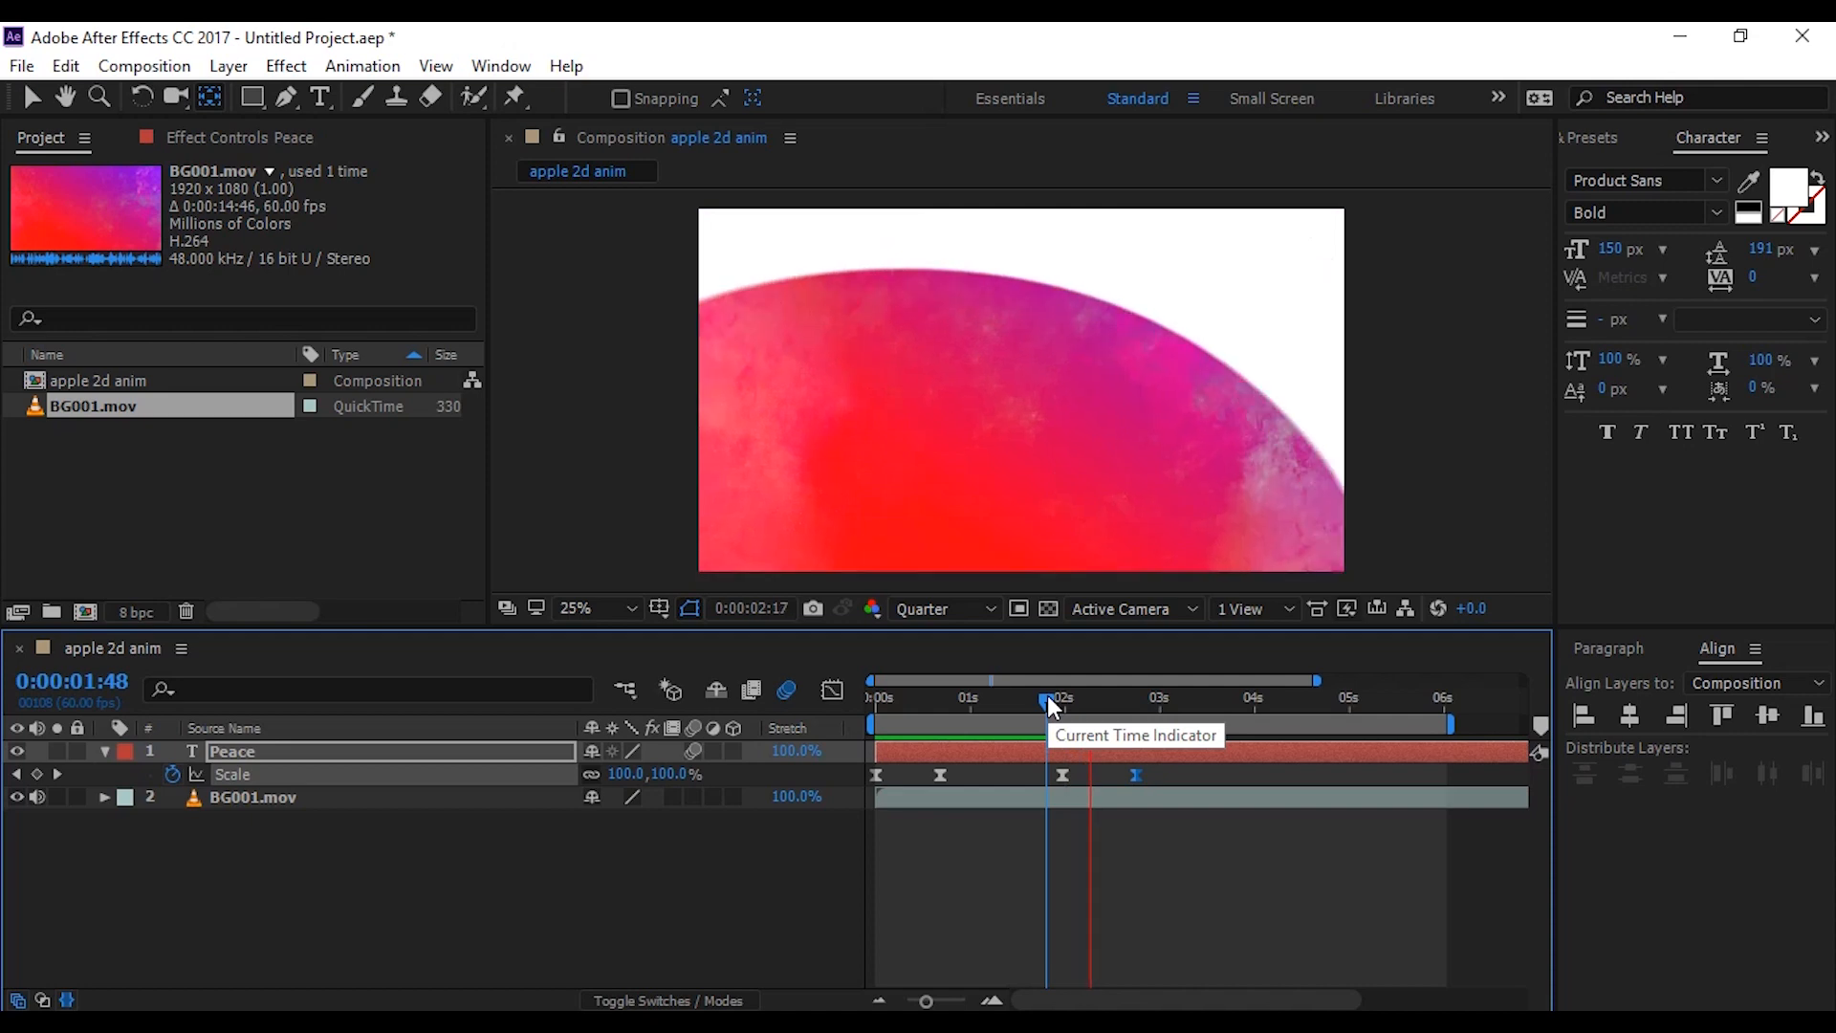
Step: Collapse the Peace layer's properties and add 100% Opacity keyframes to both Peace and BG001.mov at 0:00:01:59
left_click_drag(1128, 703, 1065, 698)
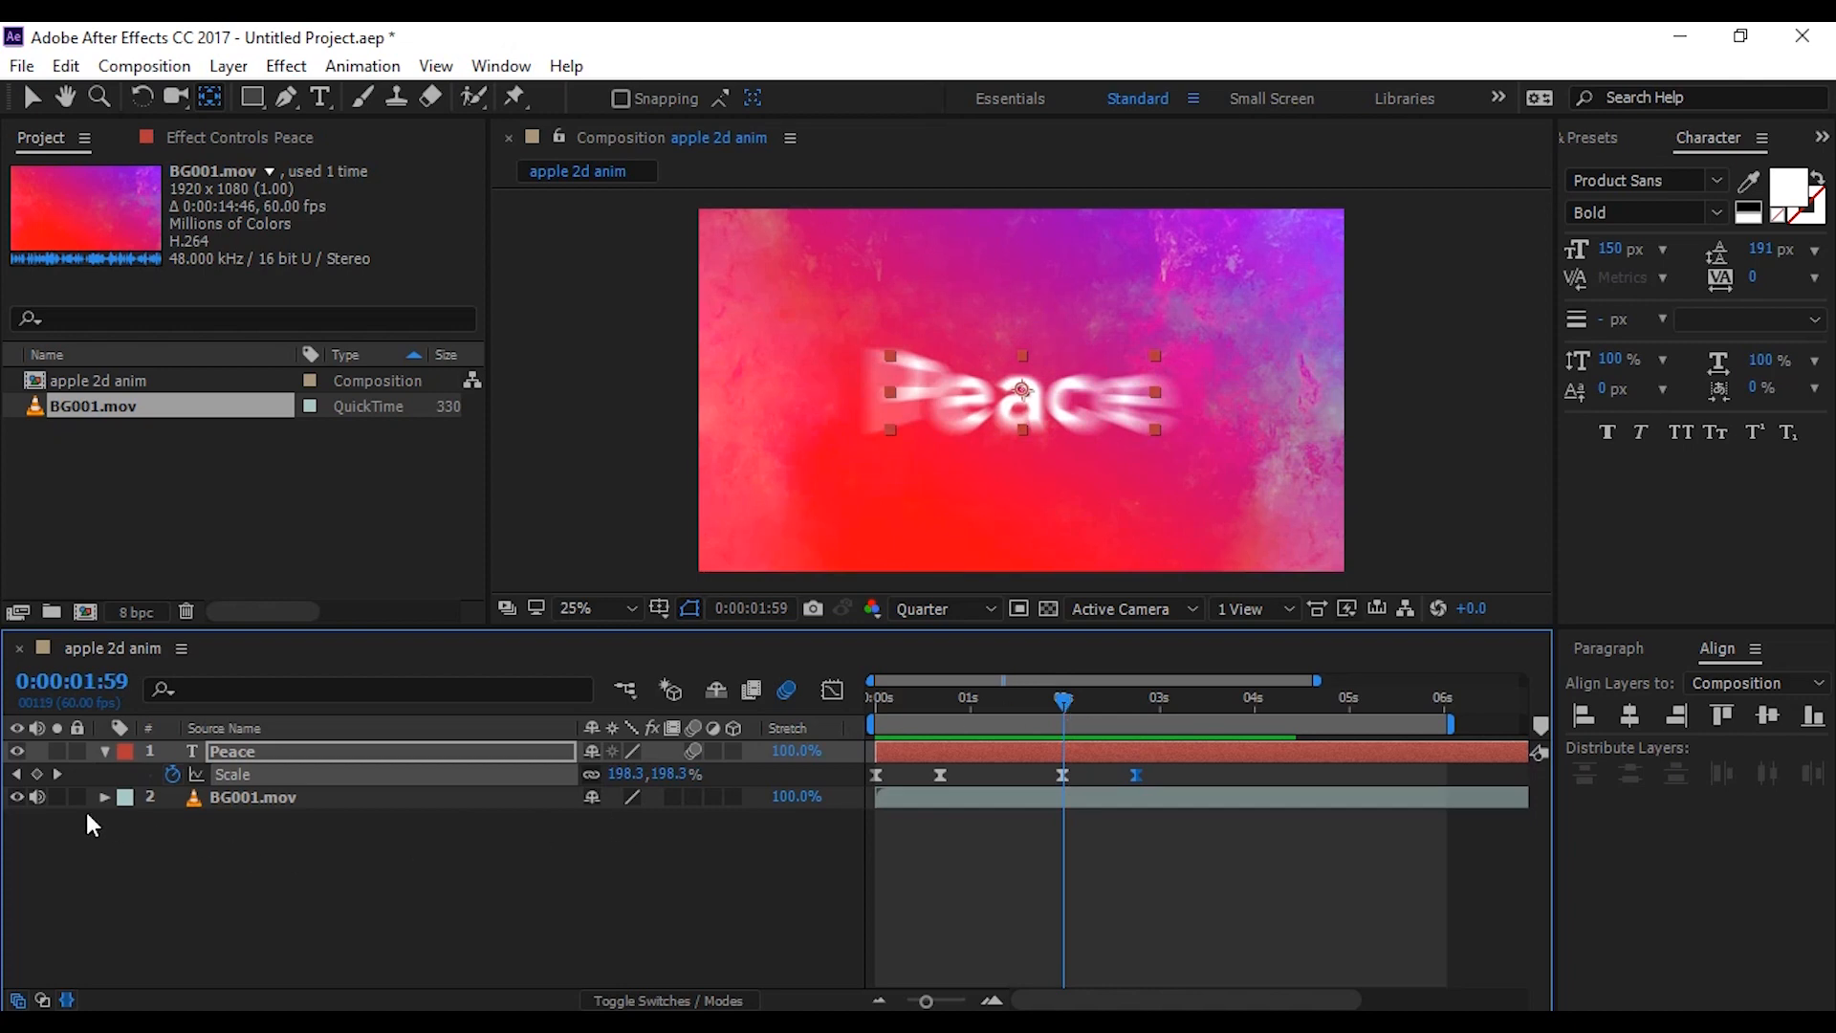
left_click(102, 747)
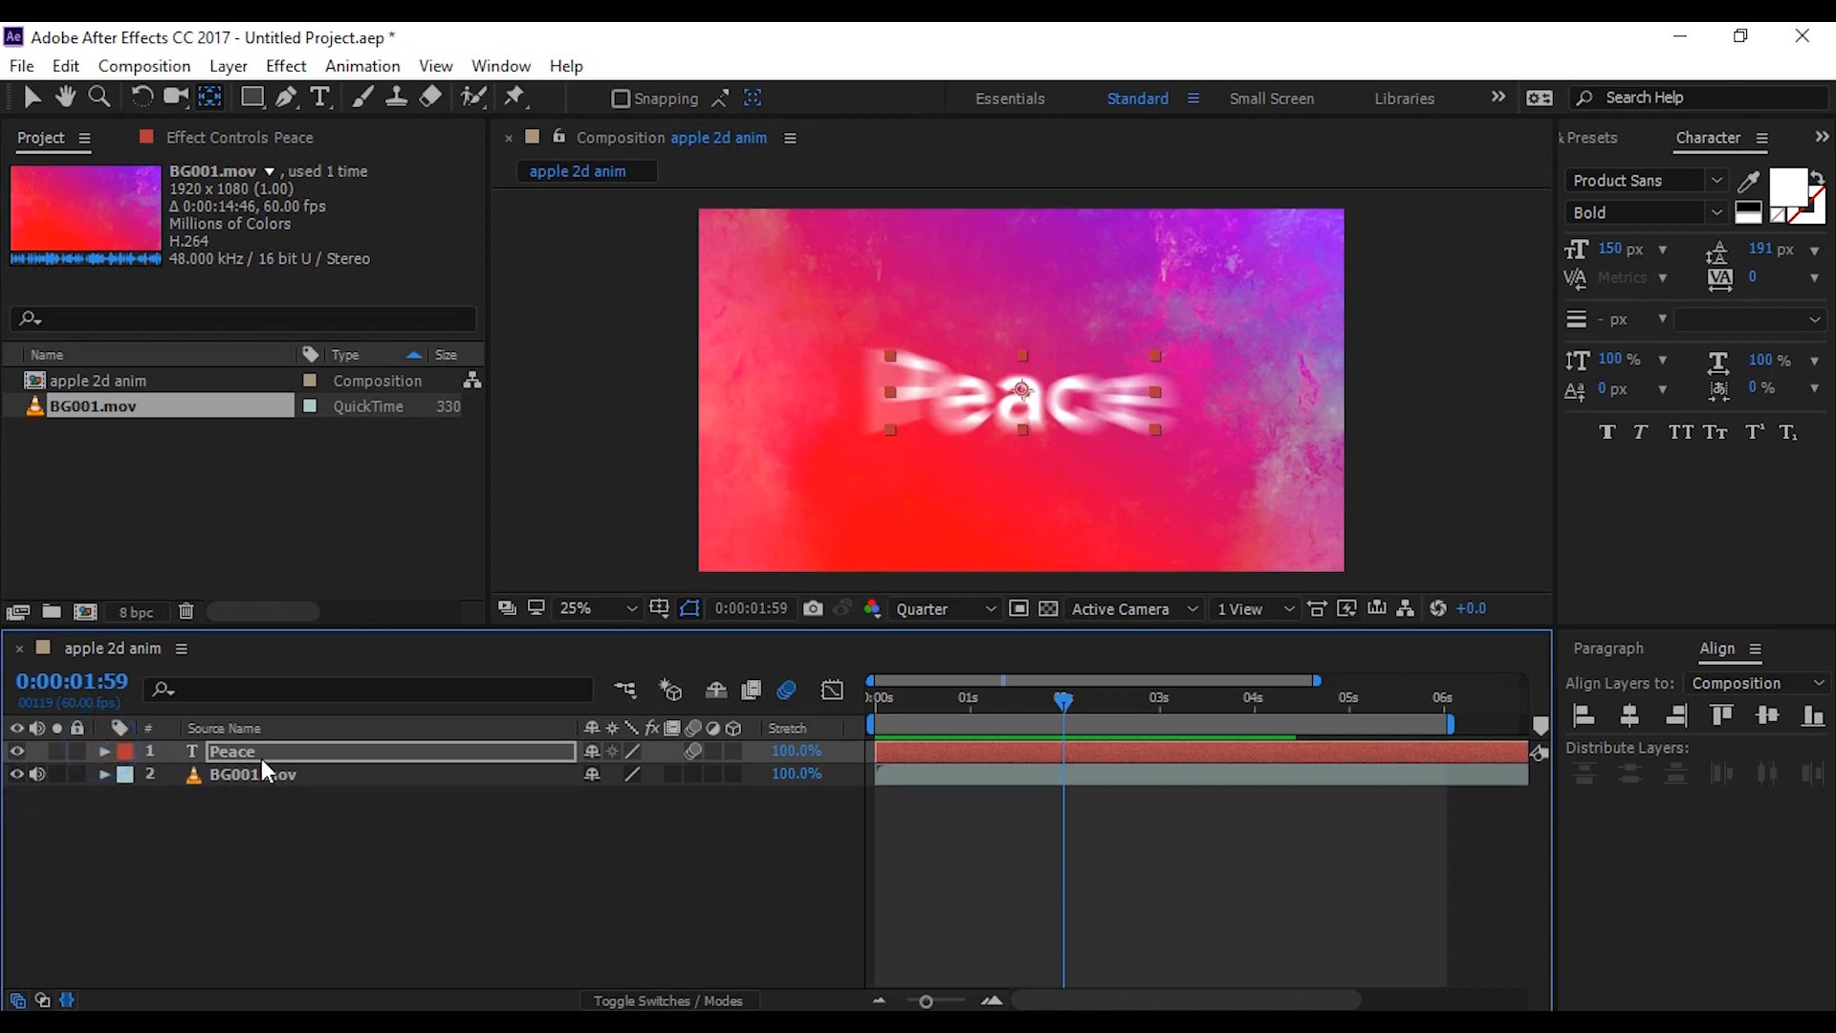
left_click(410, 851)
left_click_drag(361, 849, 261, 759)
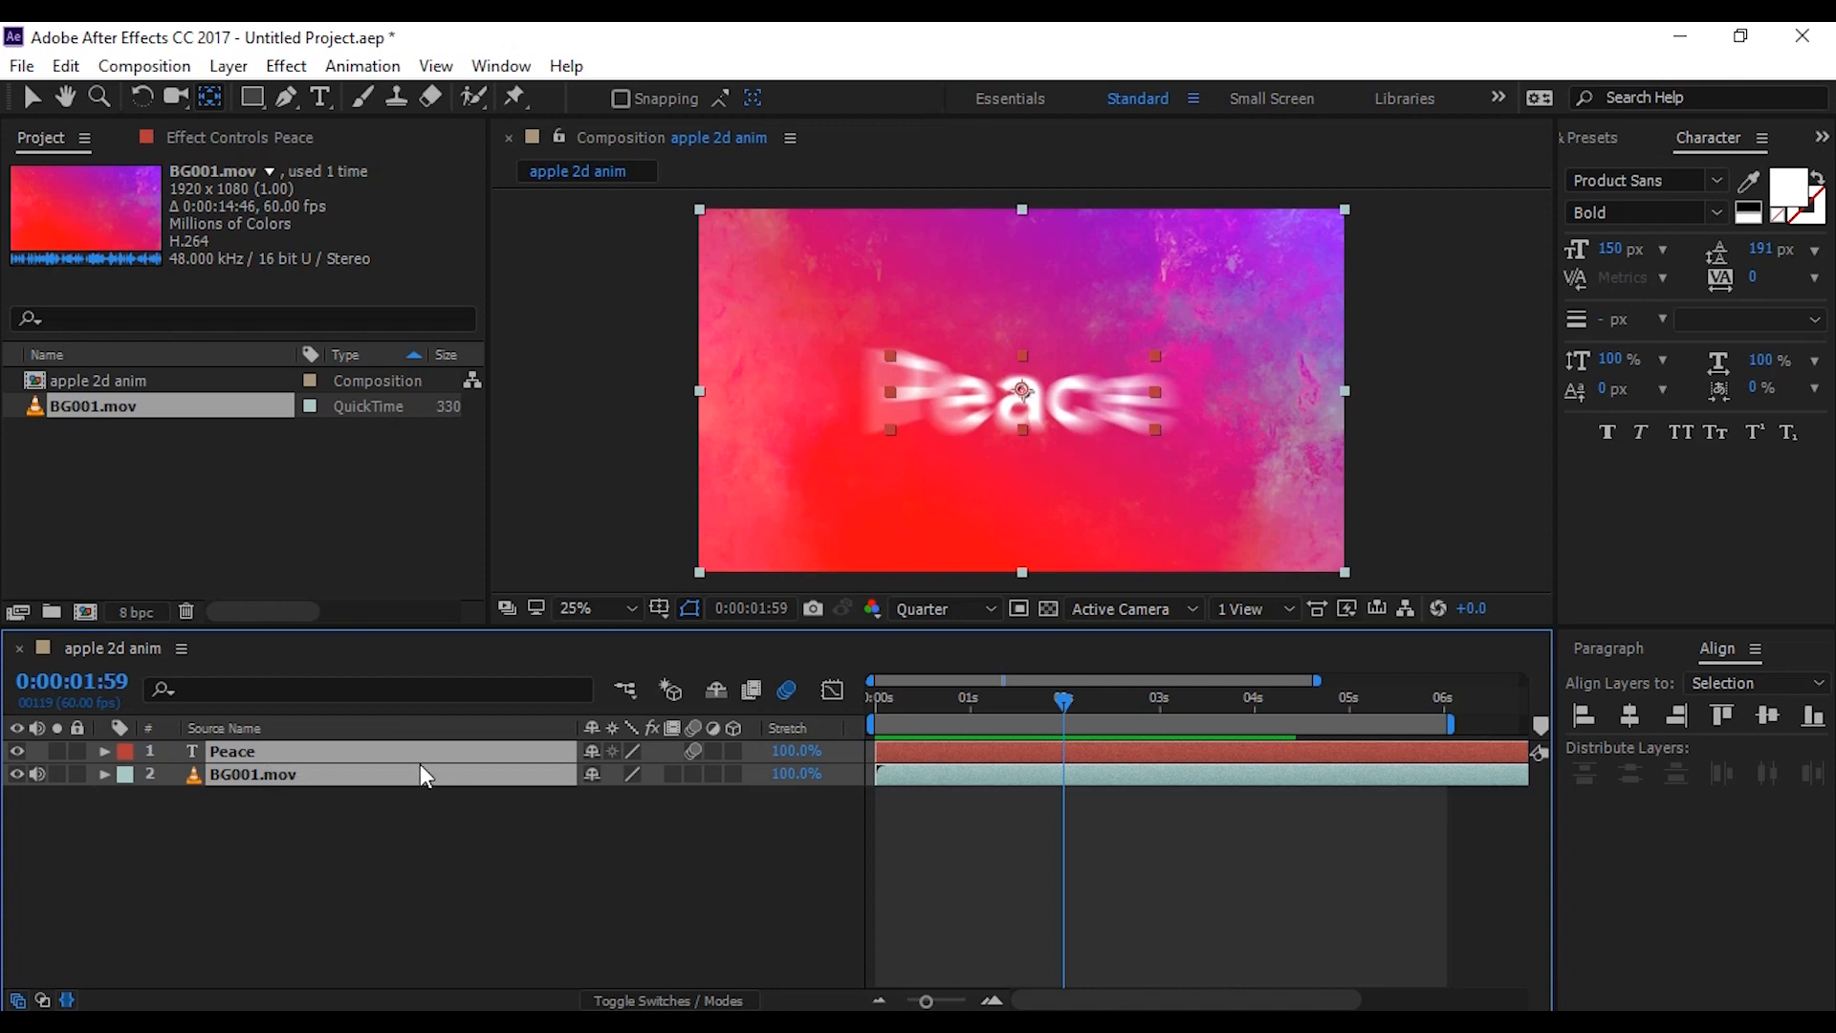
key("t")
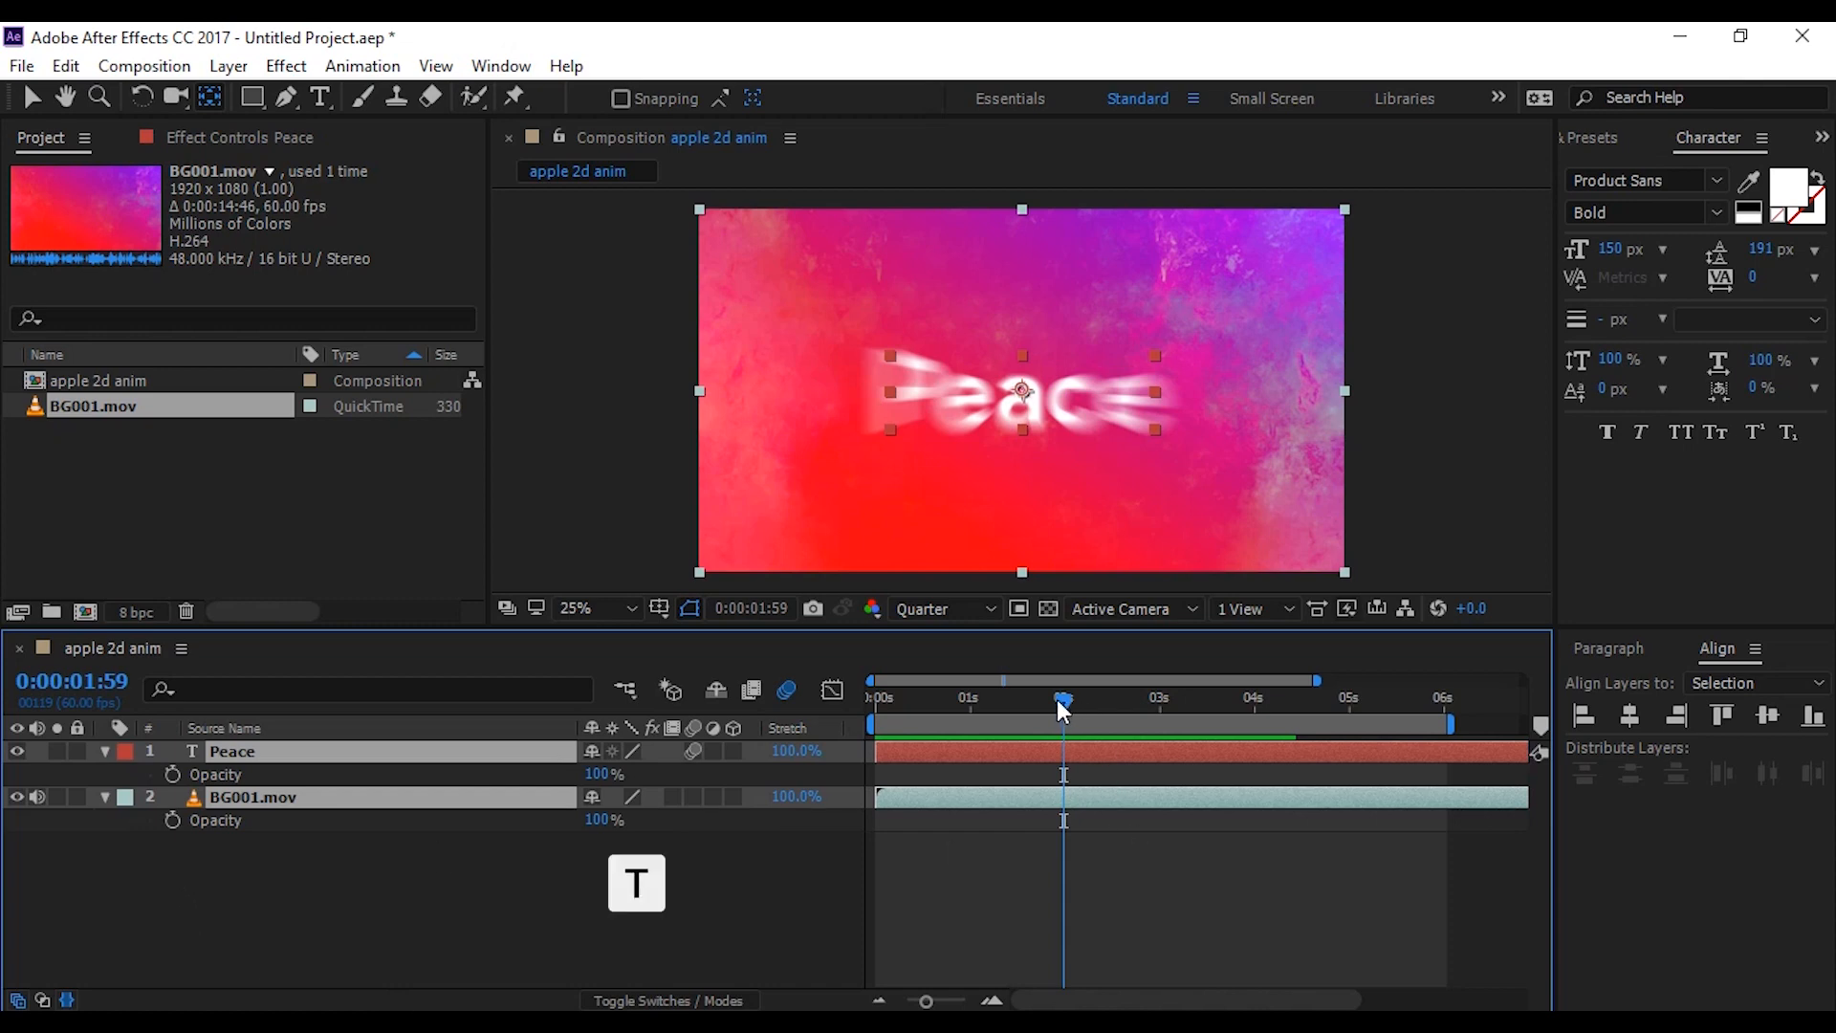
left_click(173, 775)
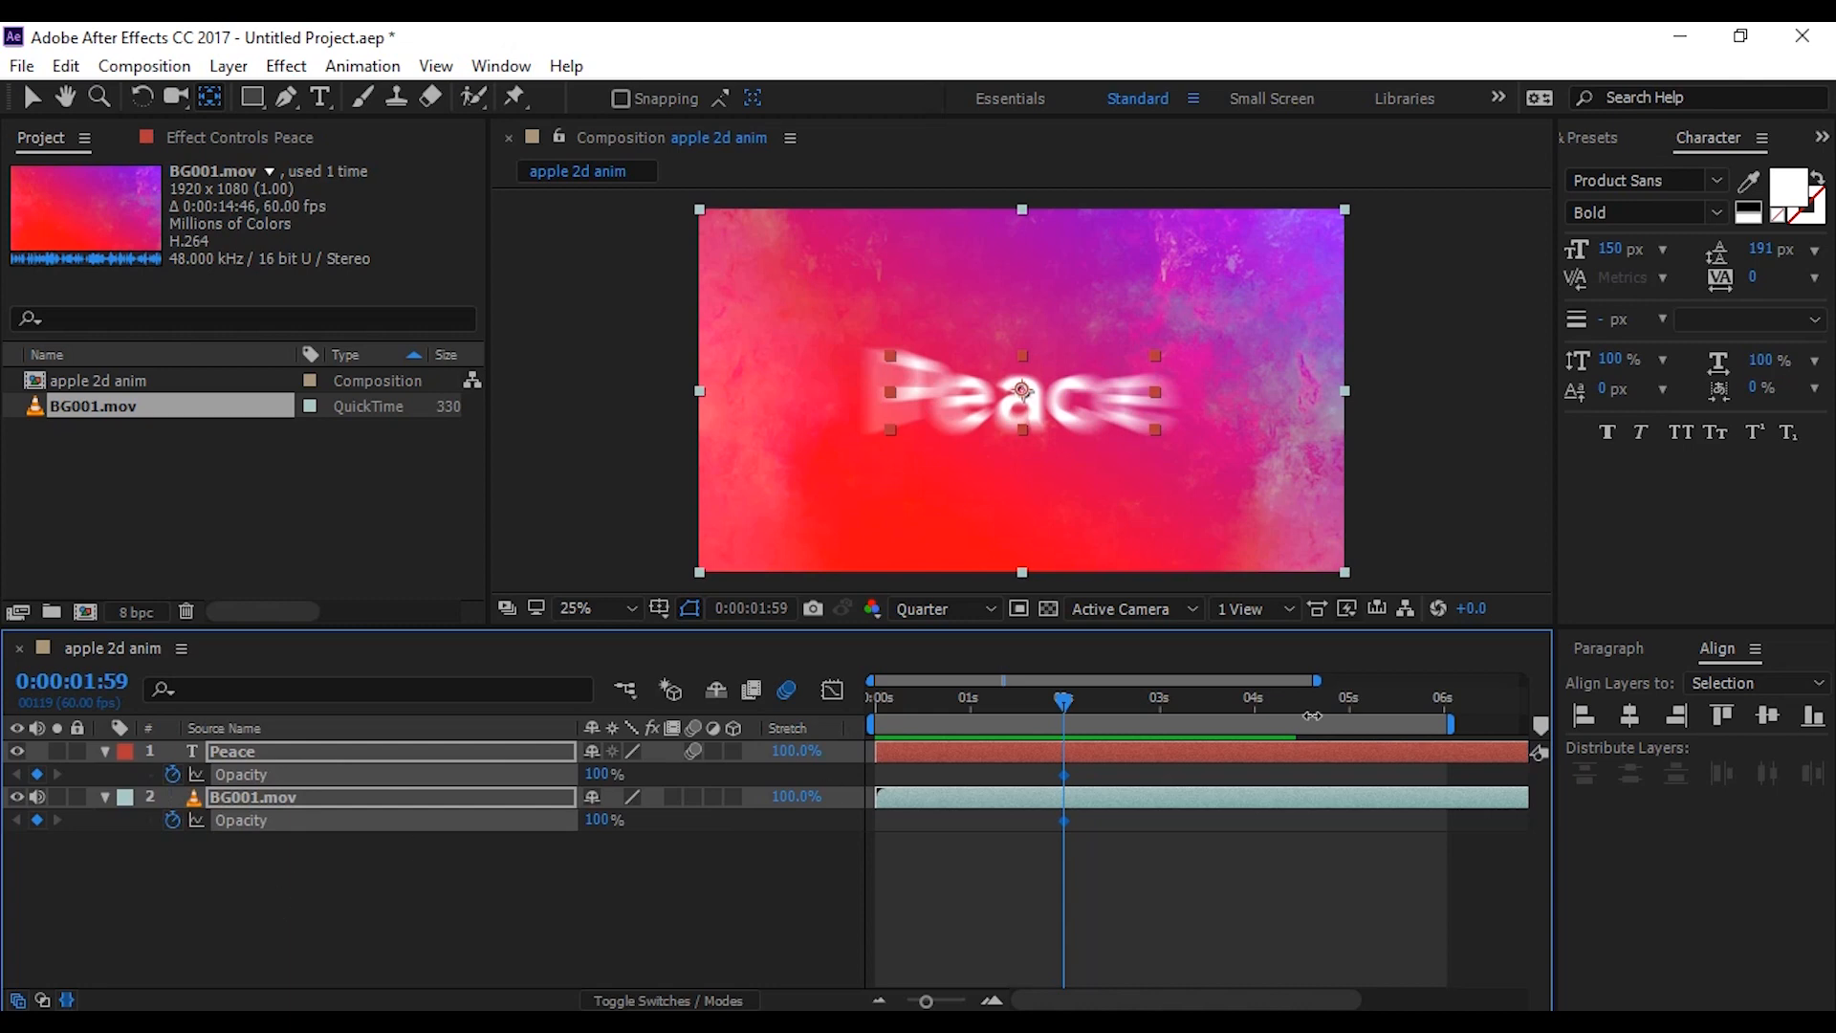
Step: Set the Opacity of both layers to 0% at 0:00:02:10 and deselect the layers
left_click_drag(1070, 702, 1085, 702)
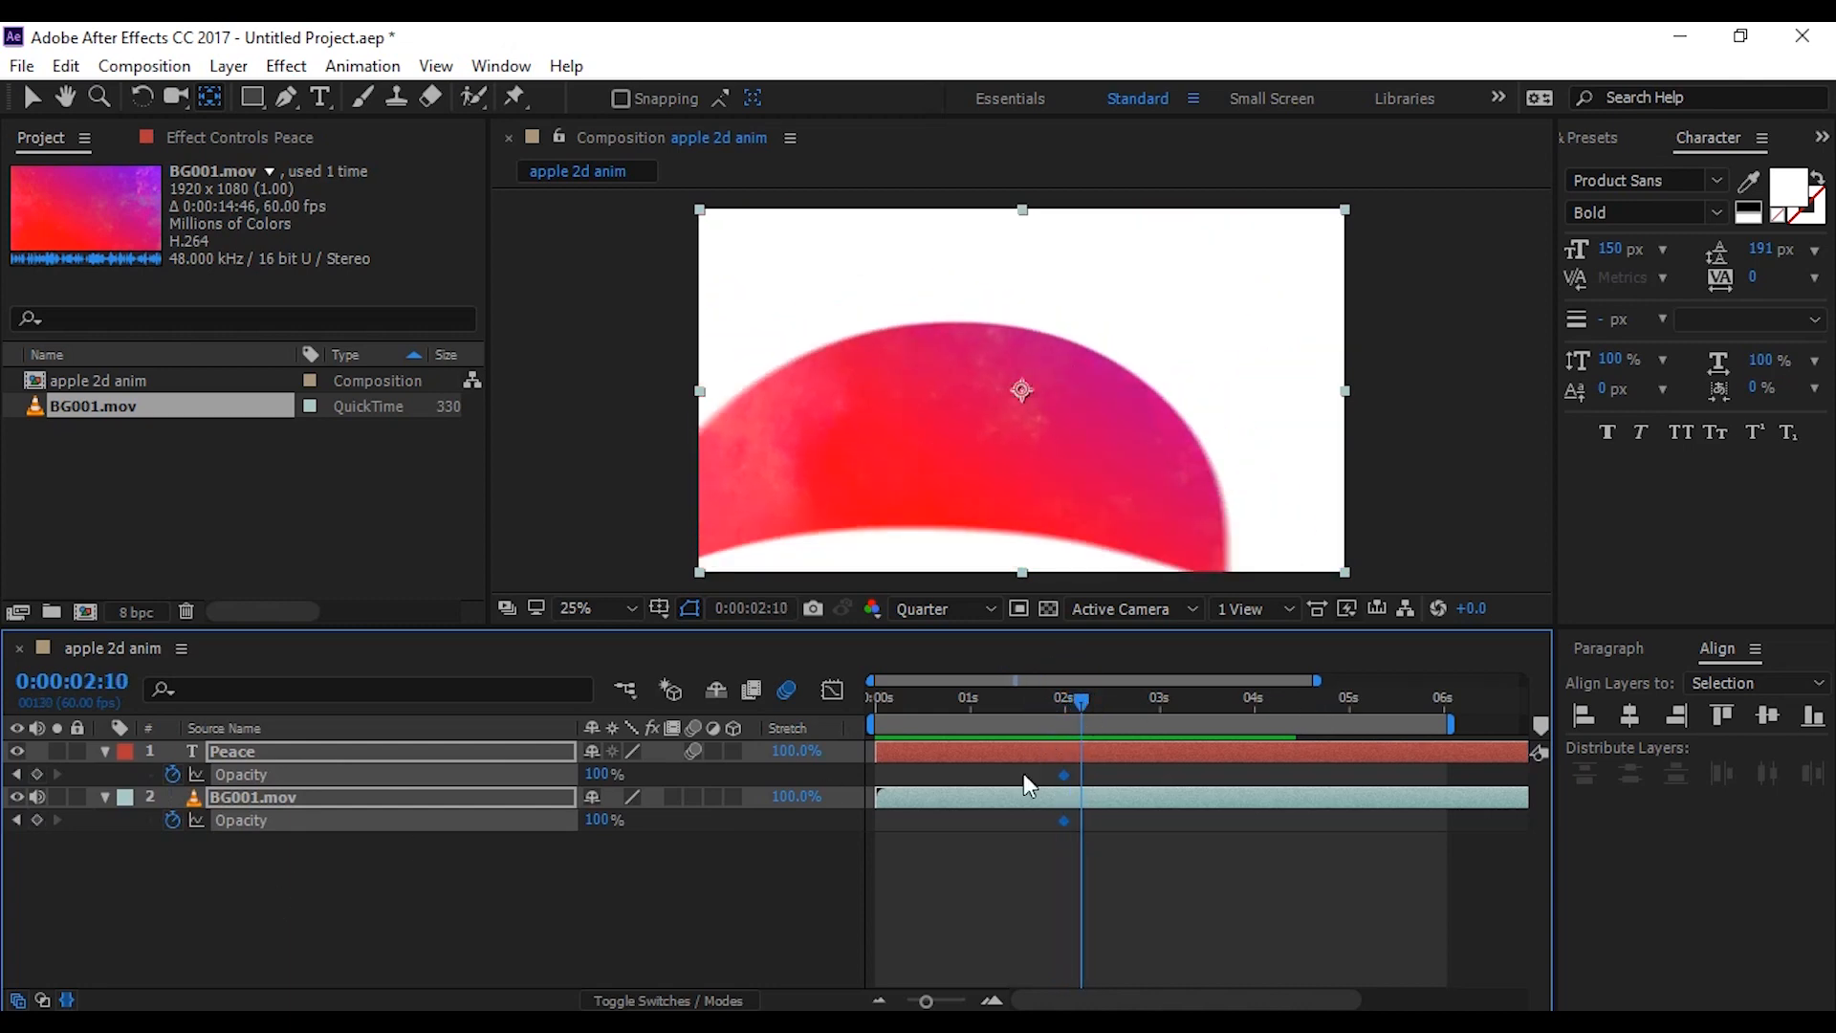
left_click_drag(599, 779, 358, 782)
left_click(474, 881)
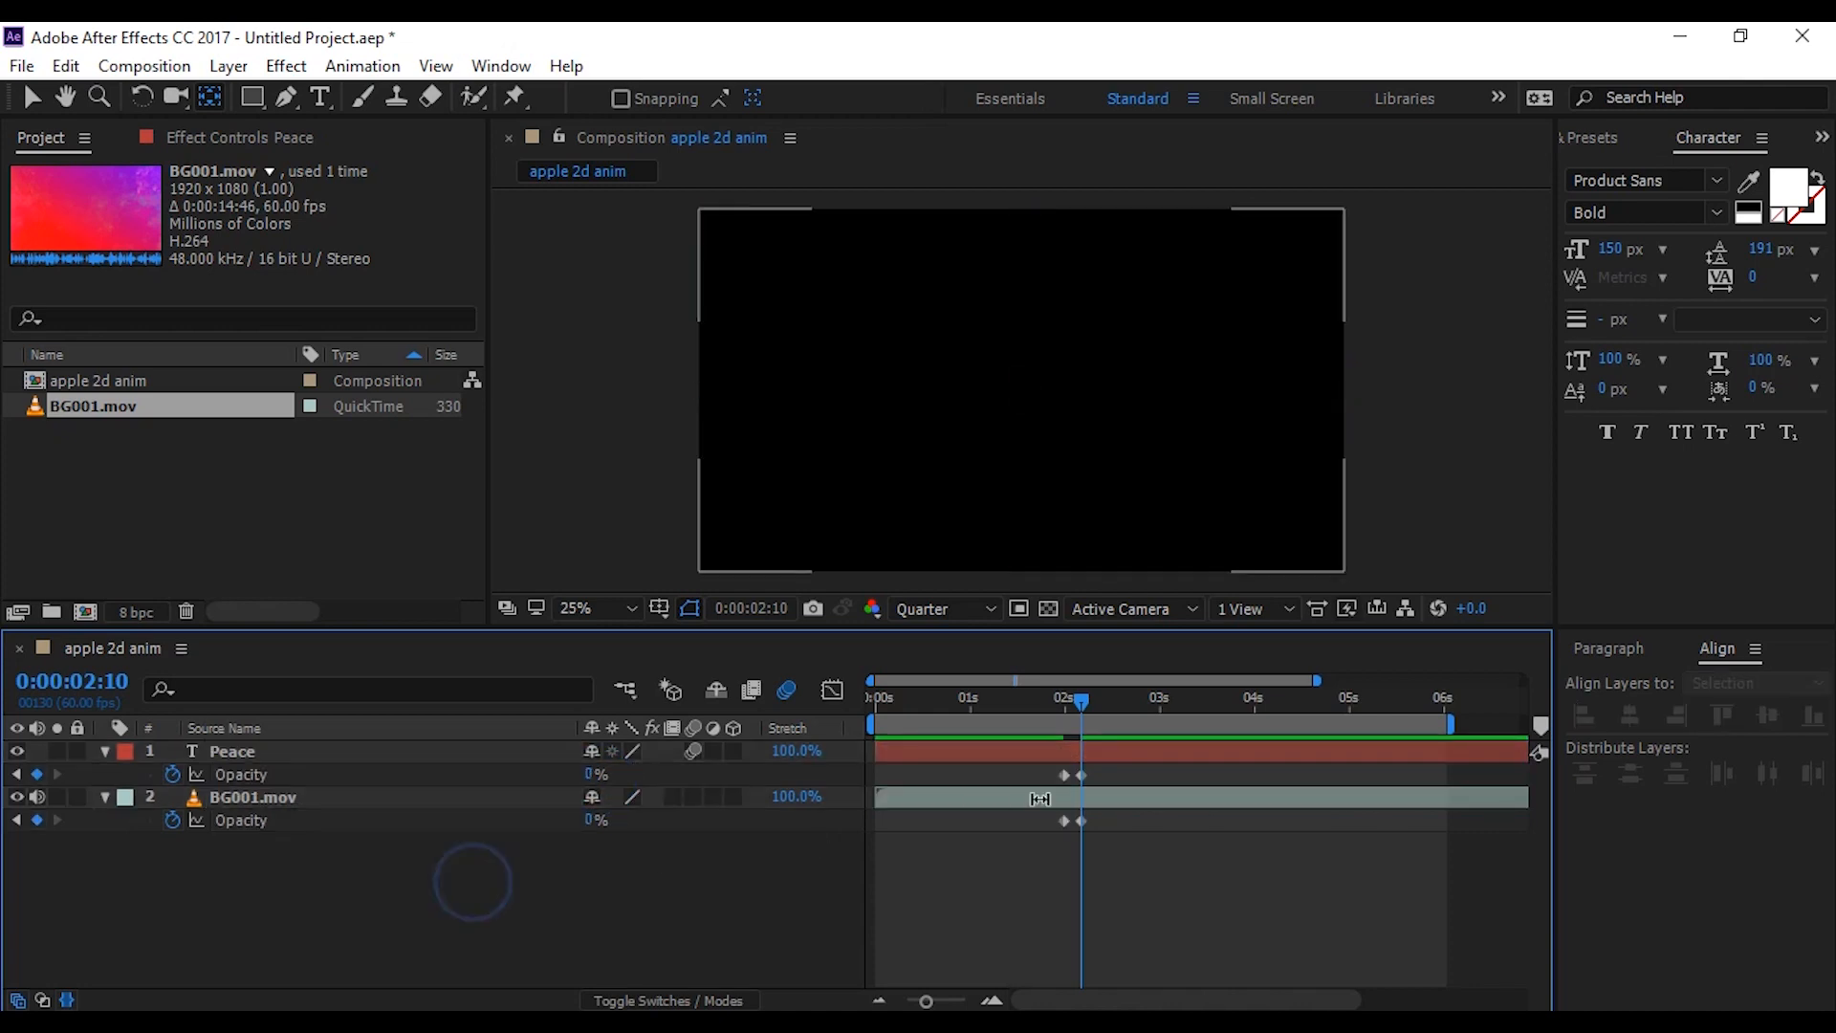
Step: Apply Easy Ease to all Opacity keyframes of both layers and preview the animation from the start
left_click_drag(1115, 766, 1014, 886)
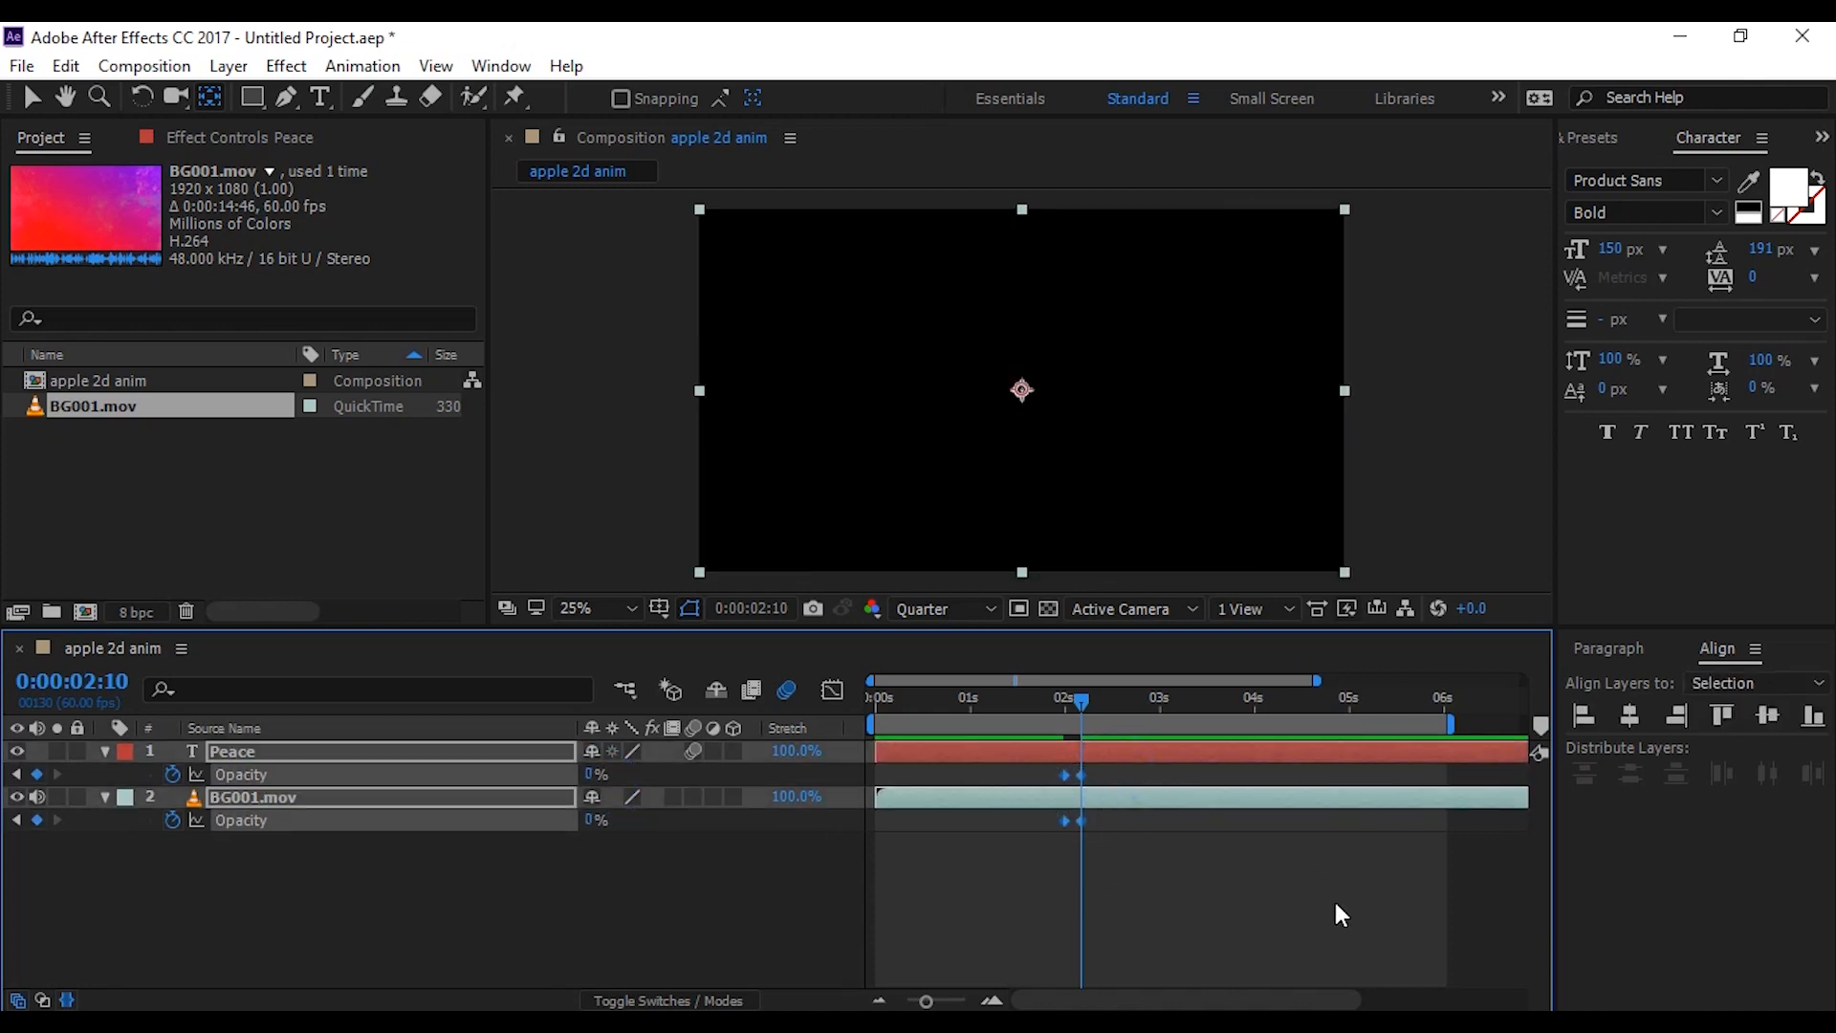
key("F9")
key("Home")
key("space")
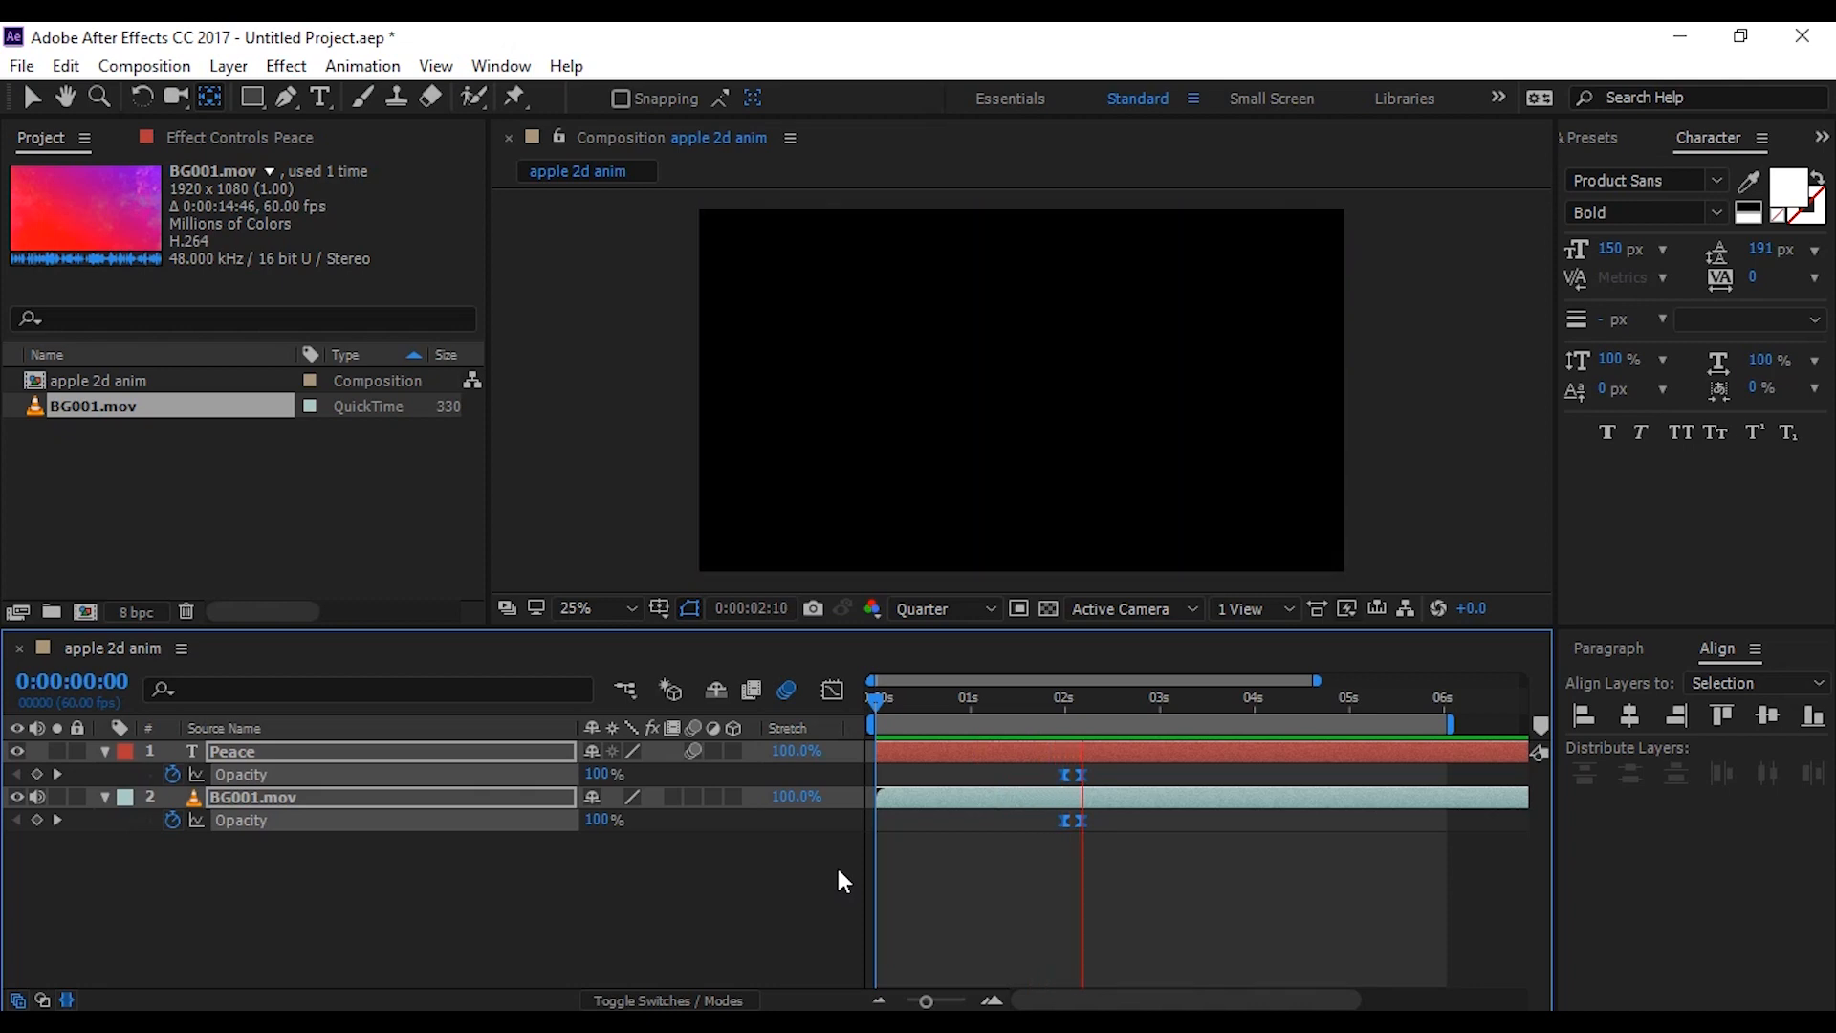
Step: Preview the fade-out from 0:00:01:27 and scrub to the fading frame at 0:00:02:03
left_click(1157, 739)
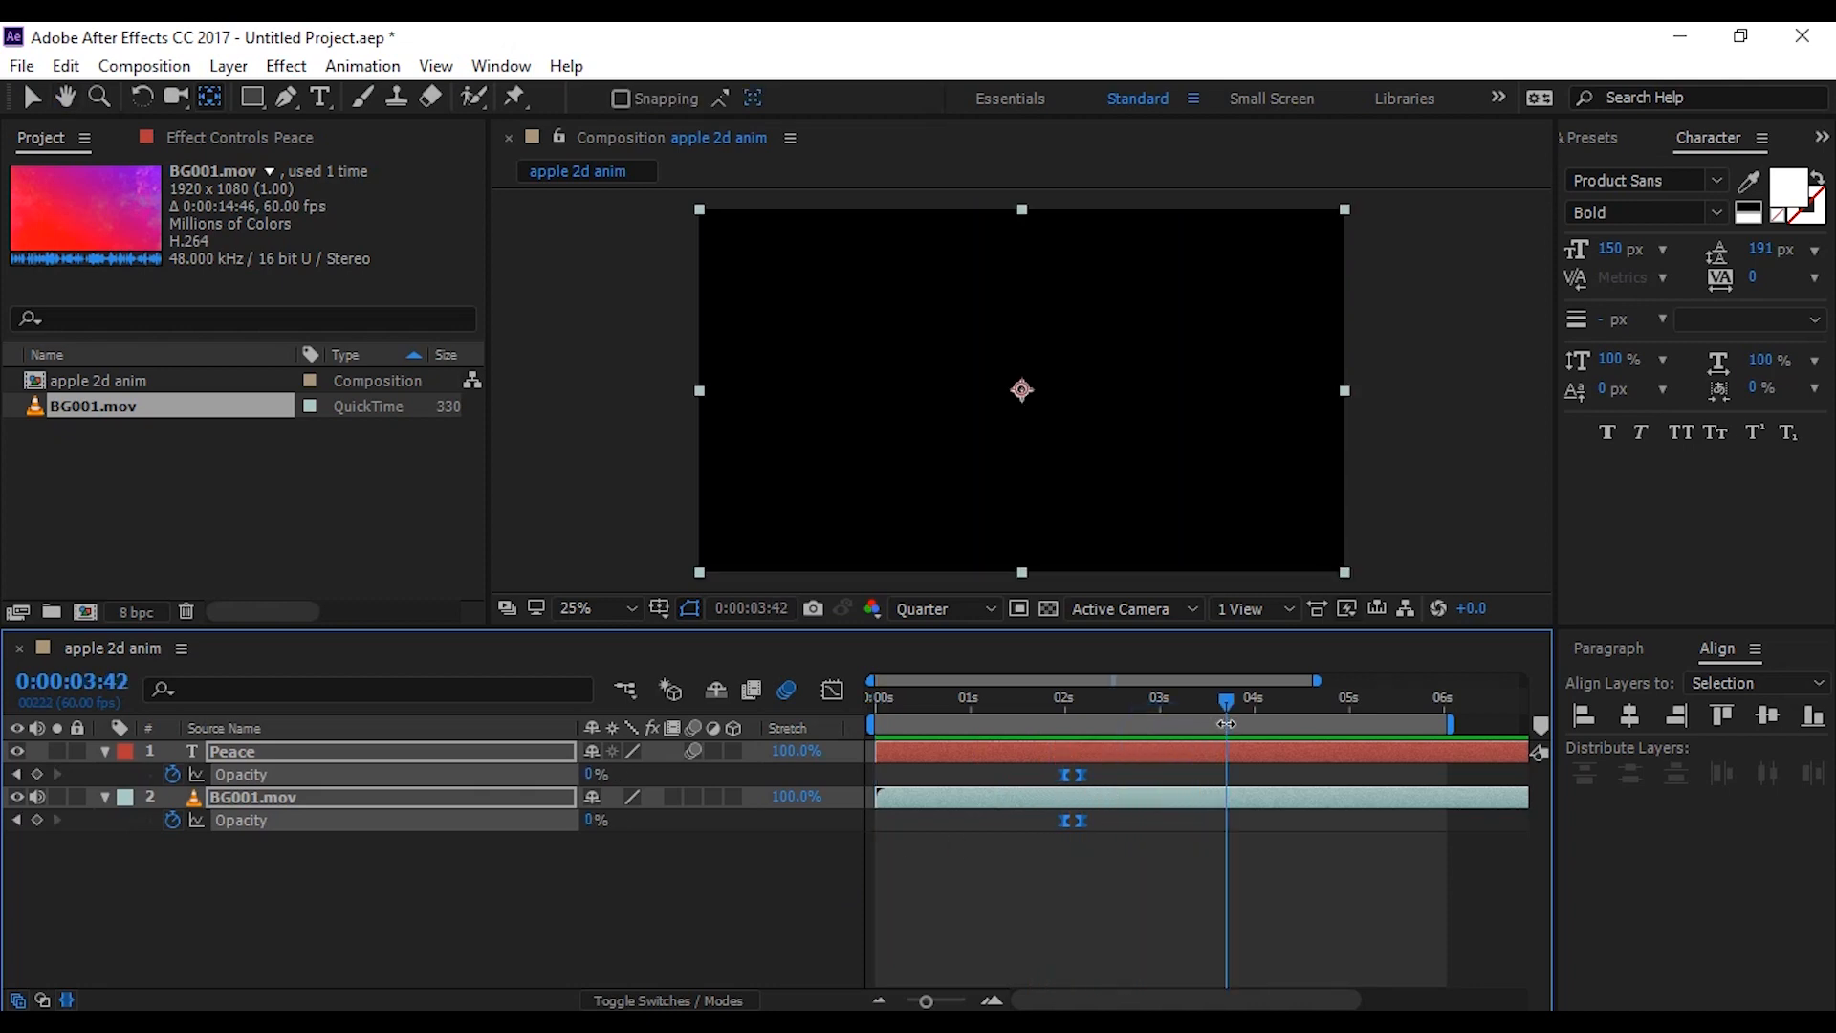
left_click_drag(1154, 703, 1013, 703)
key("space")
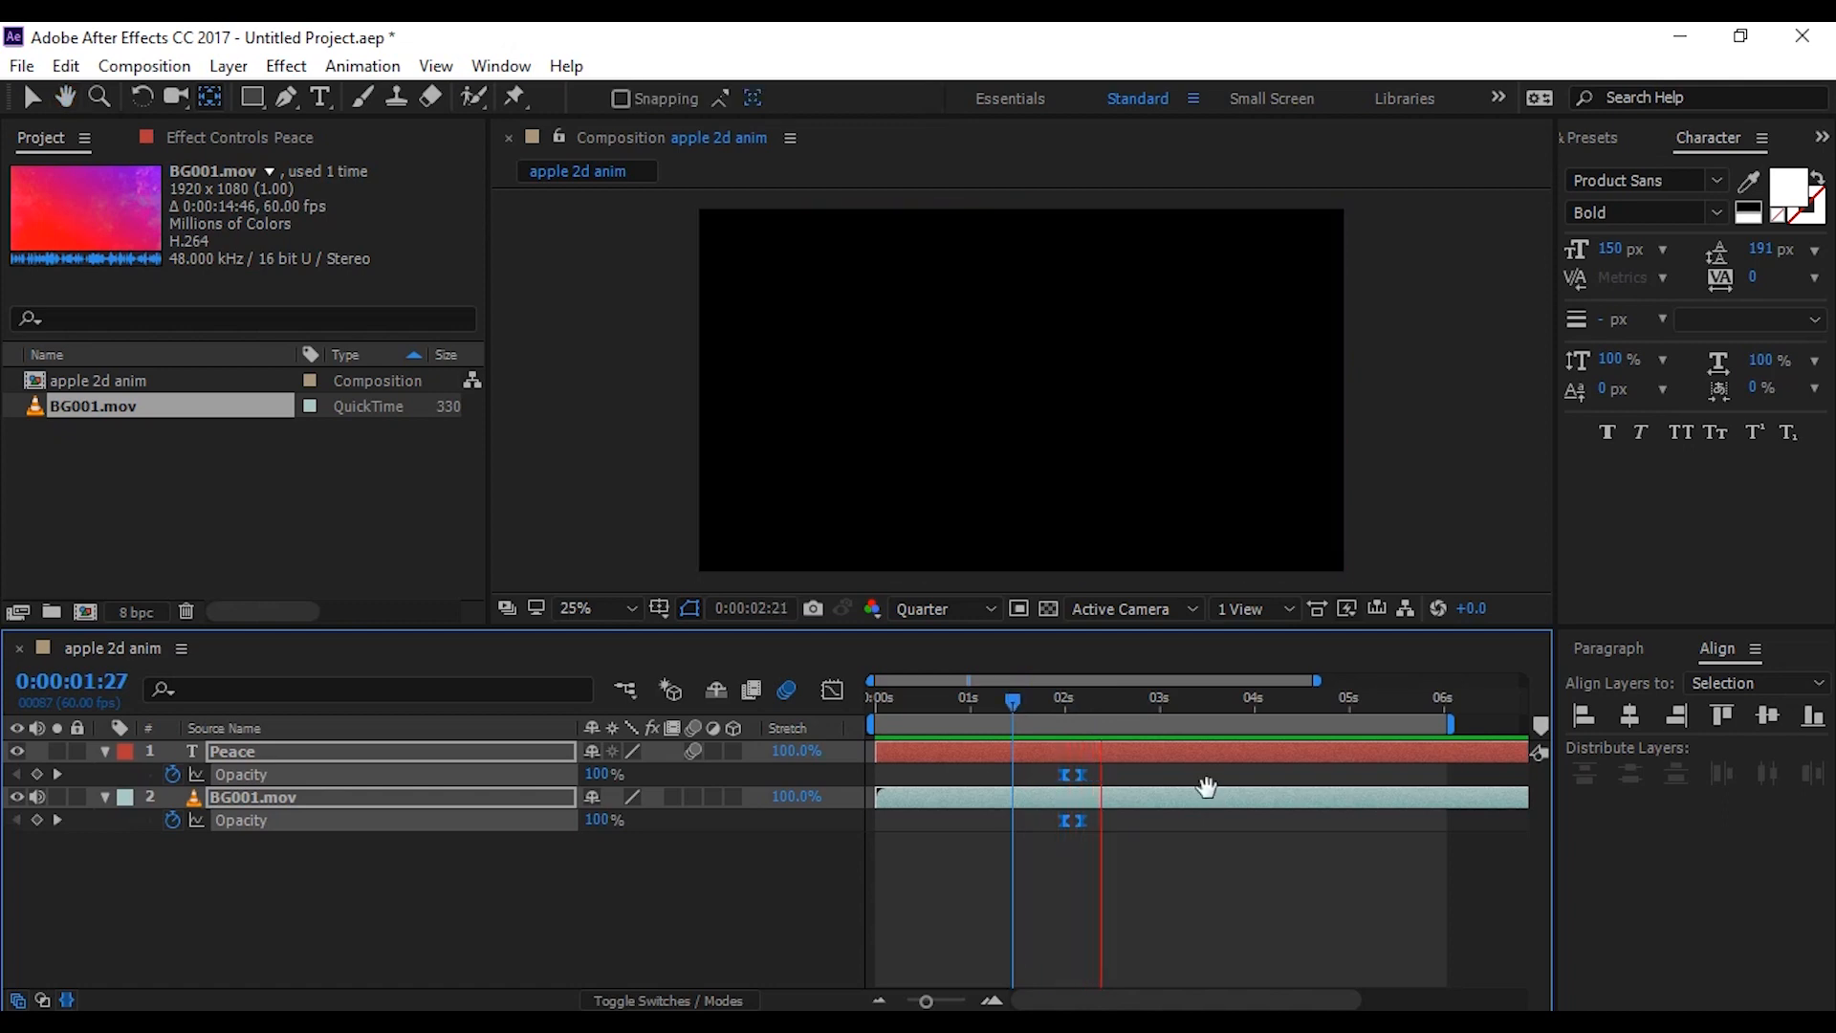
left_click(1169, 708)
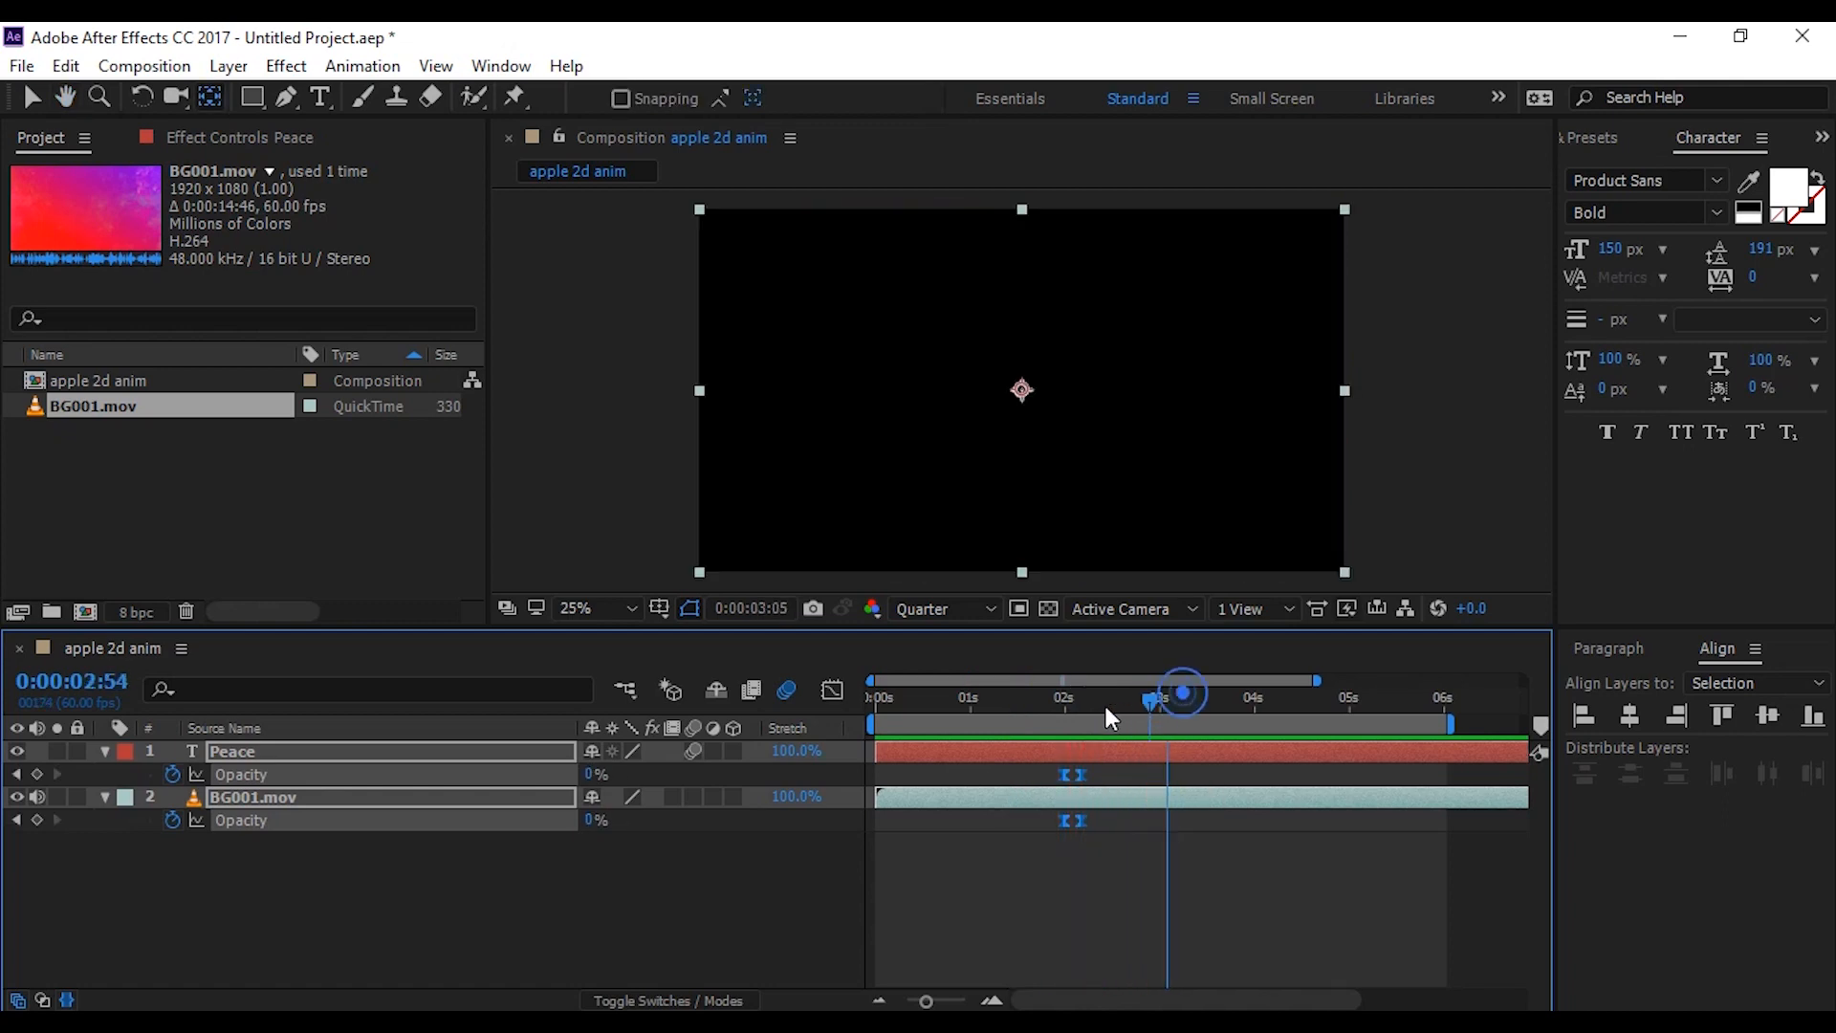
mouse_move(1081, 712)
left_mouse_down()
mouse_move(1048, 713)
mouse_move(1070, 705)
left_mouse_up()
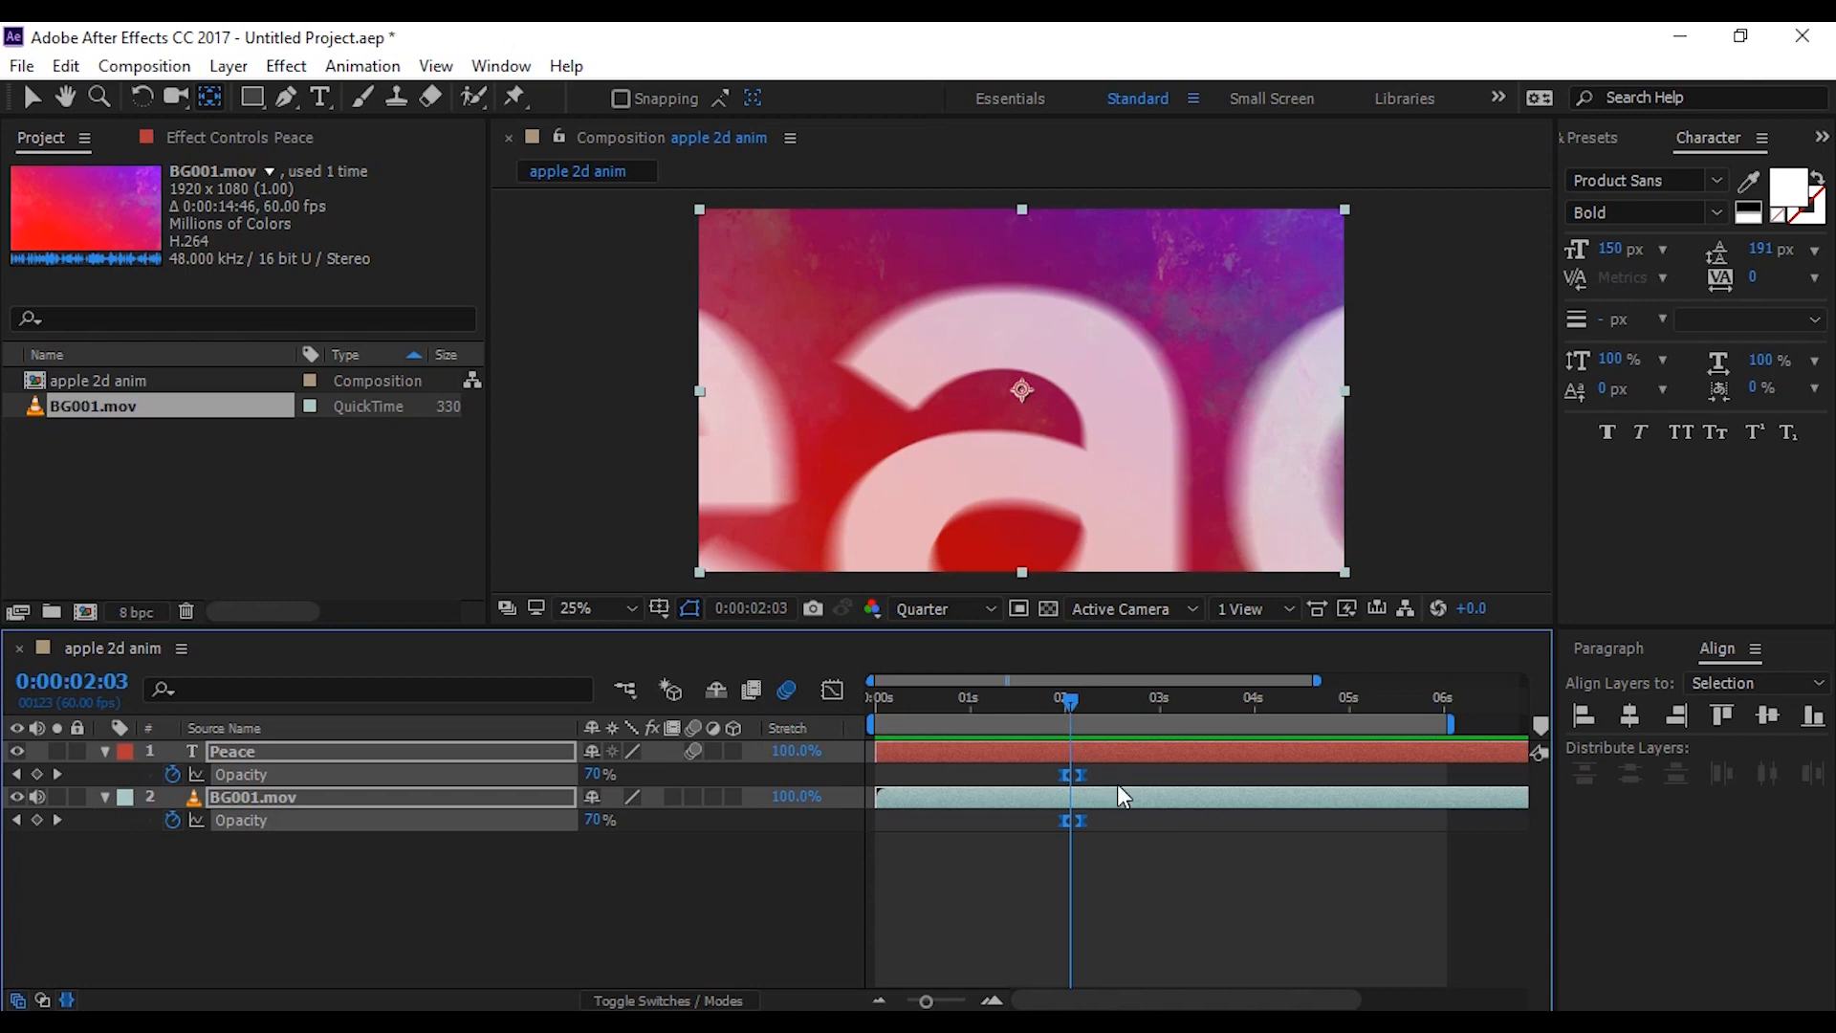
Step: Shift both BG001.mov Opacity keyframes slightly earlier so the background fades out before the Peace text
left_click(1109, 853)
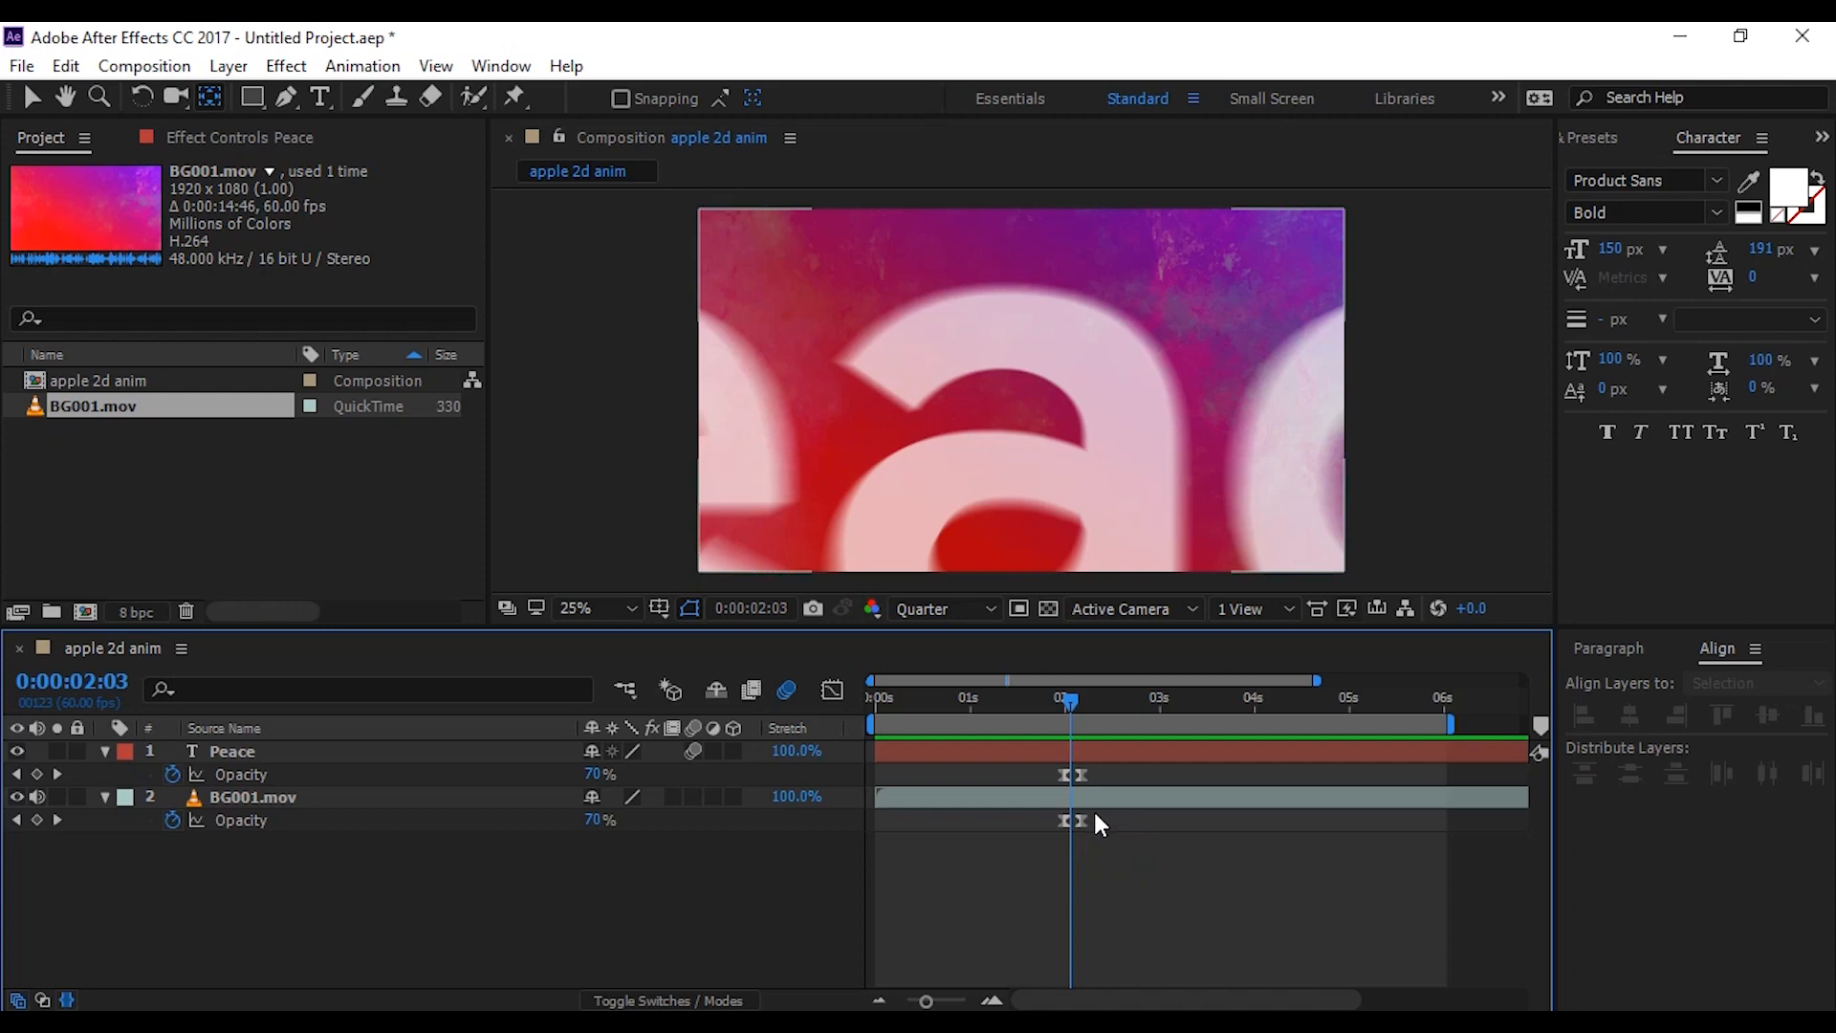
left_click_drag(1093, 814, 1031, 838)
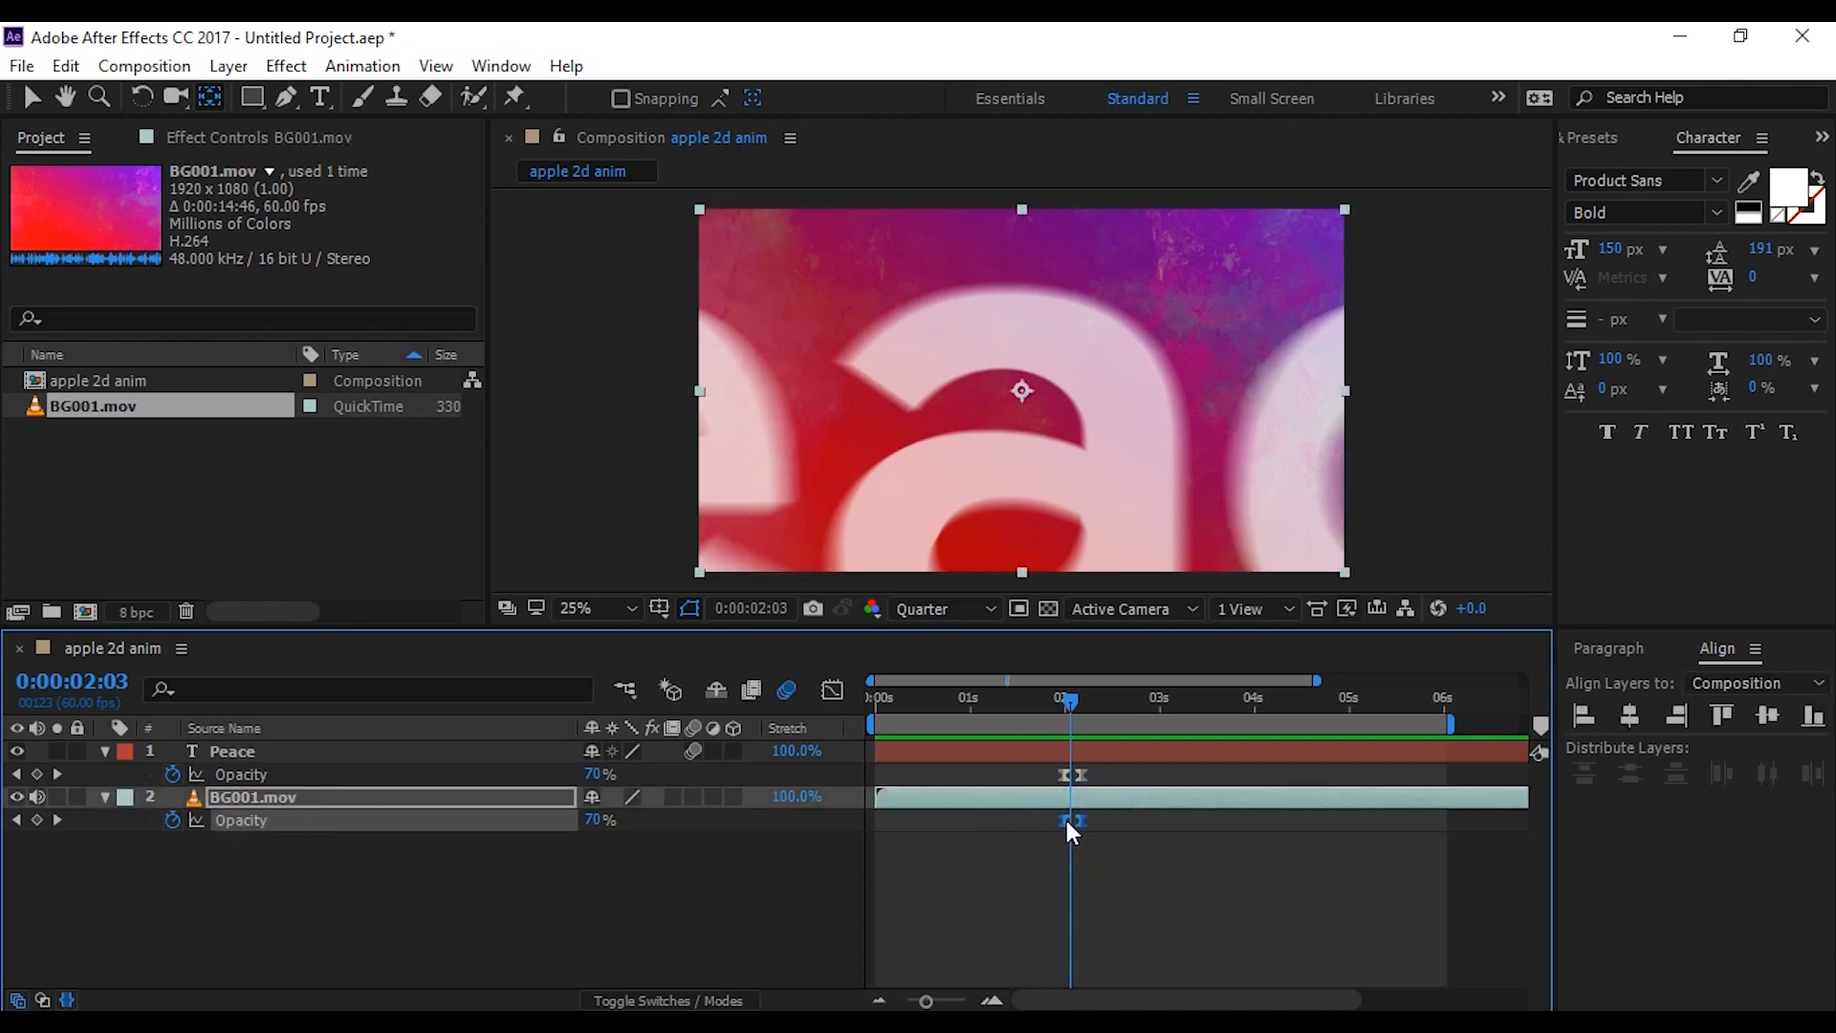
left_click_drag(1066, 821, 1055, 822)
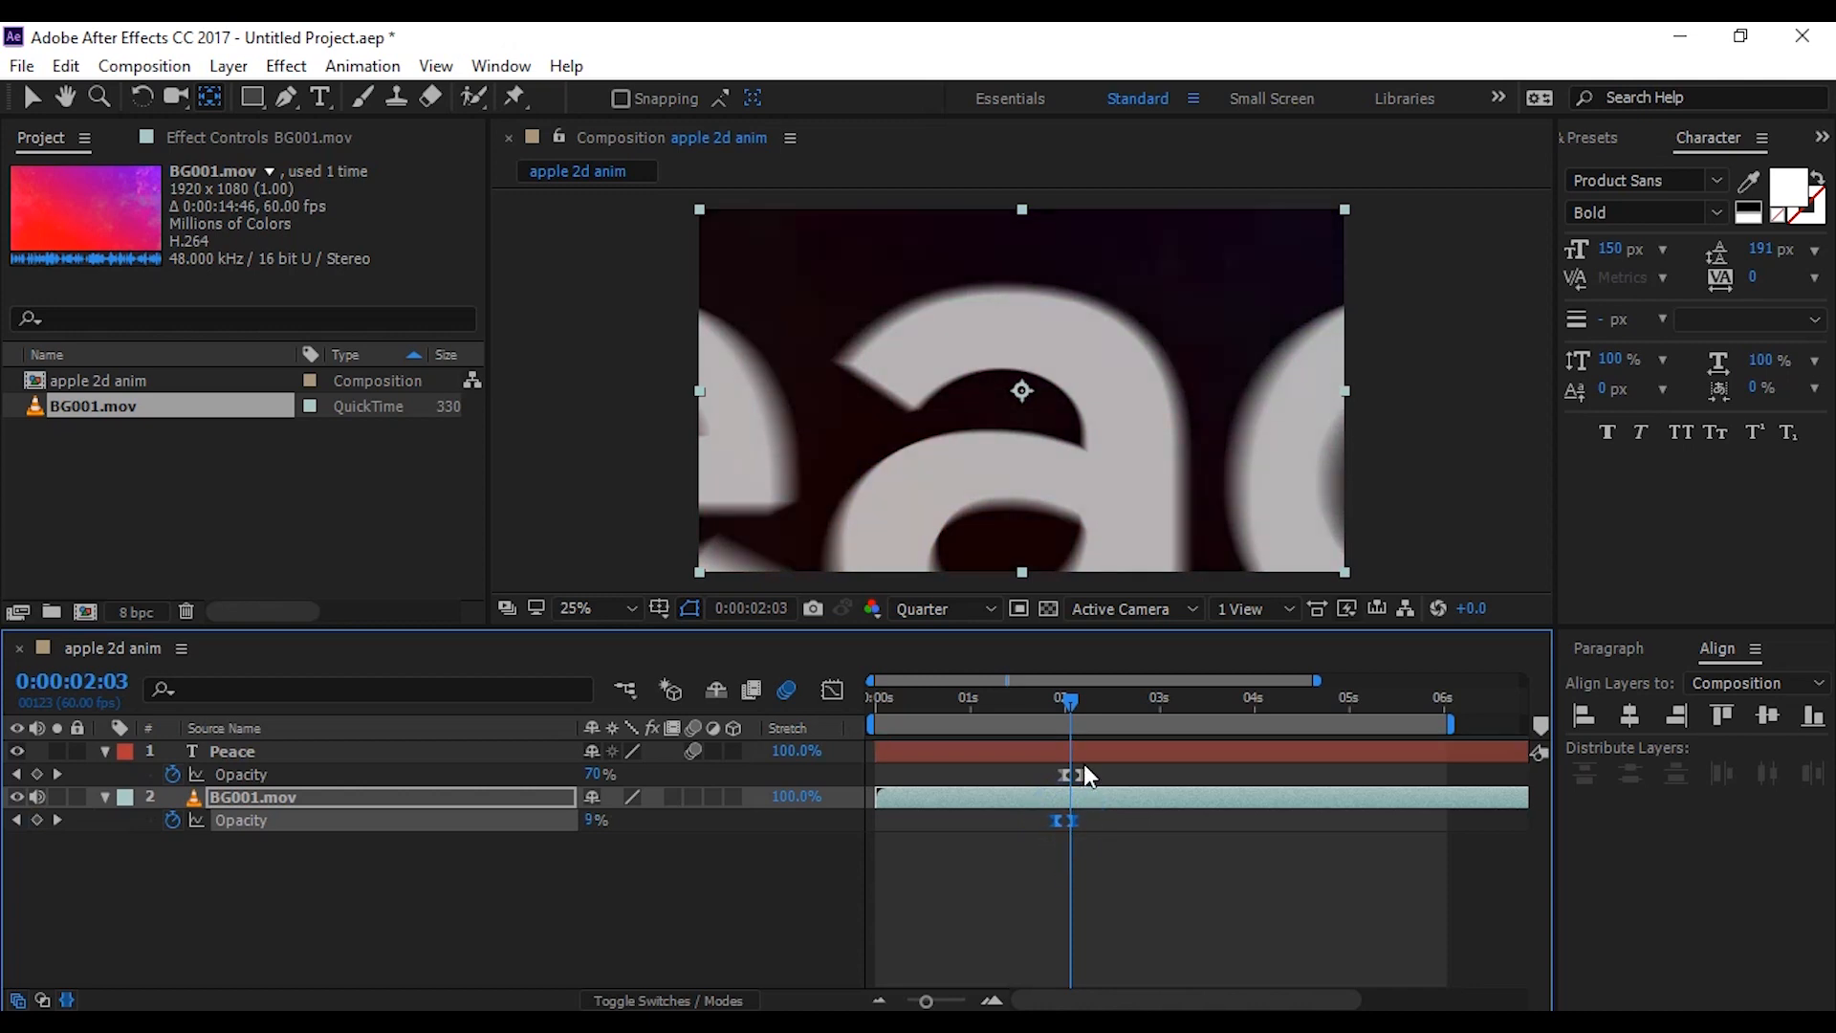
Step: Preview the retimed fade-out from the start of the composition and scrub back to 0:00:01:29
left_click_drag(1067, 700, 663, 746)
key("space")
key("space")
key("space")
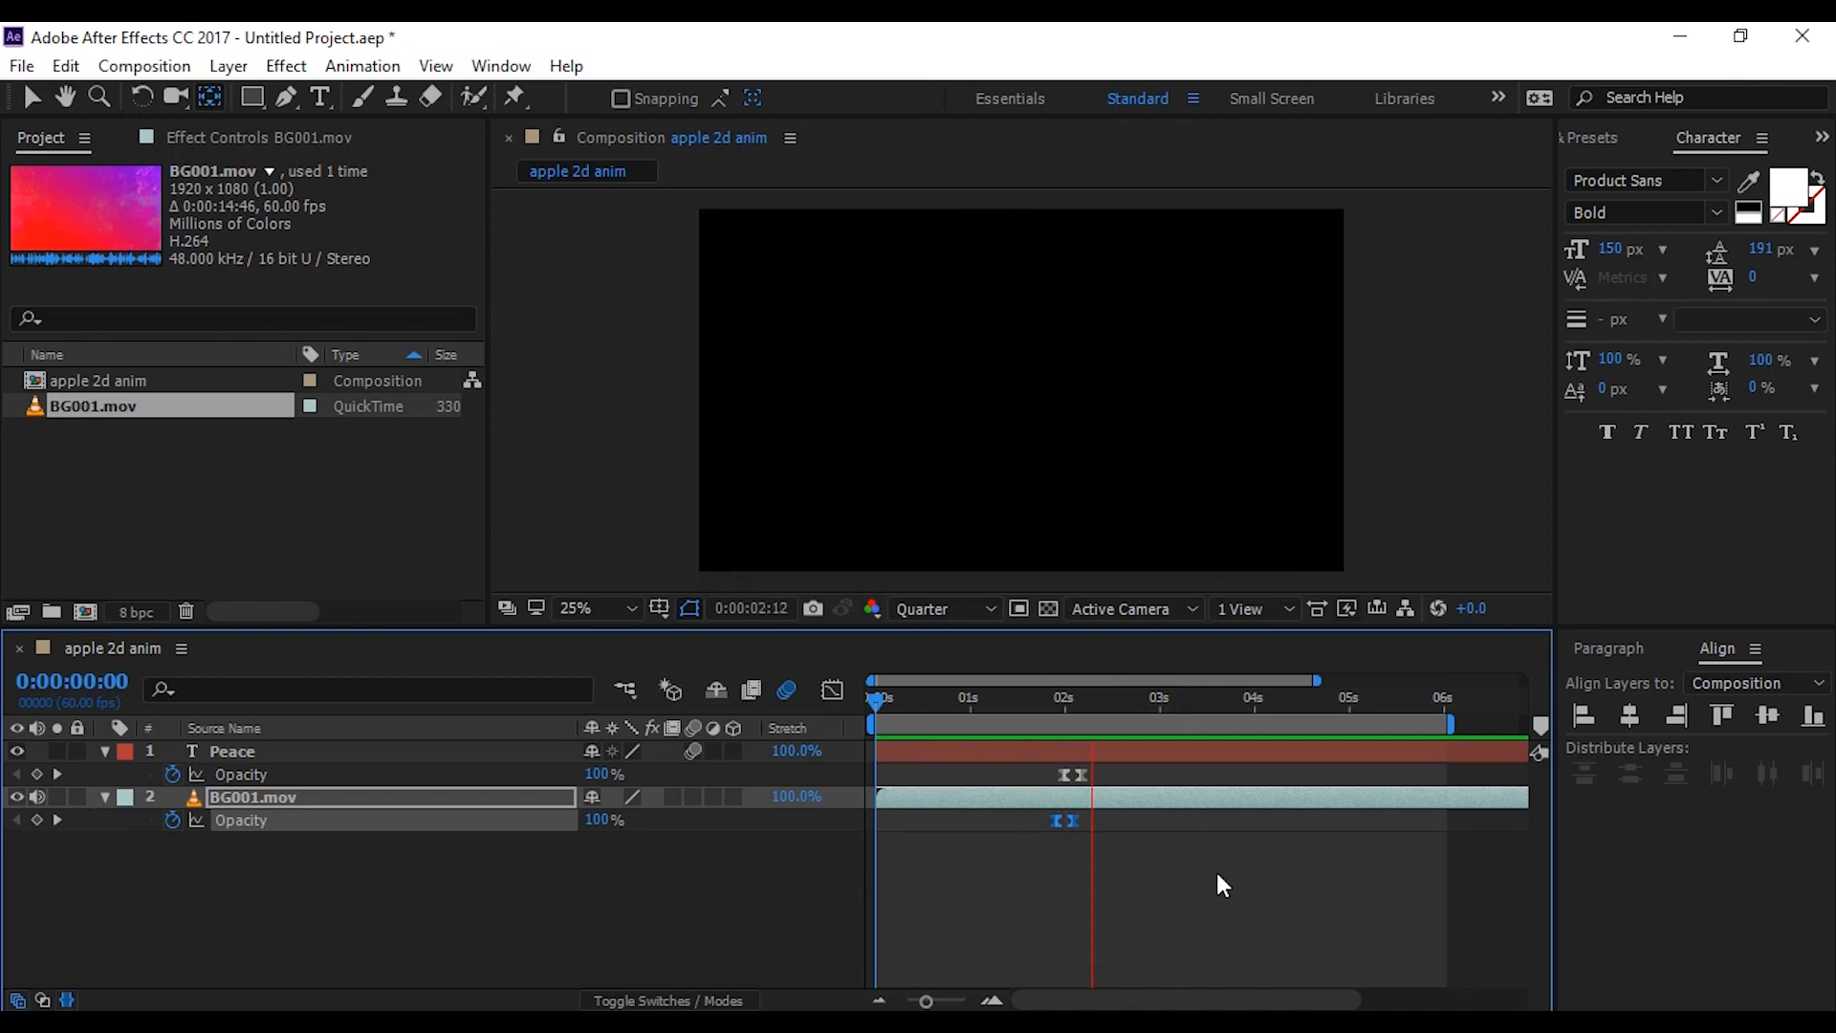
key("space")
left_click_drag(1156, 704, 1011, 714)
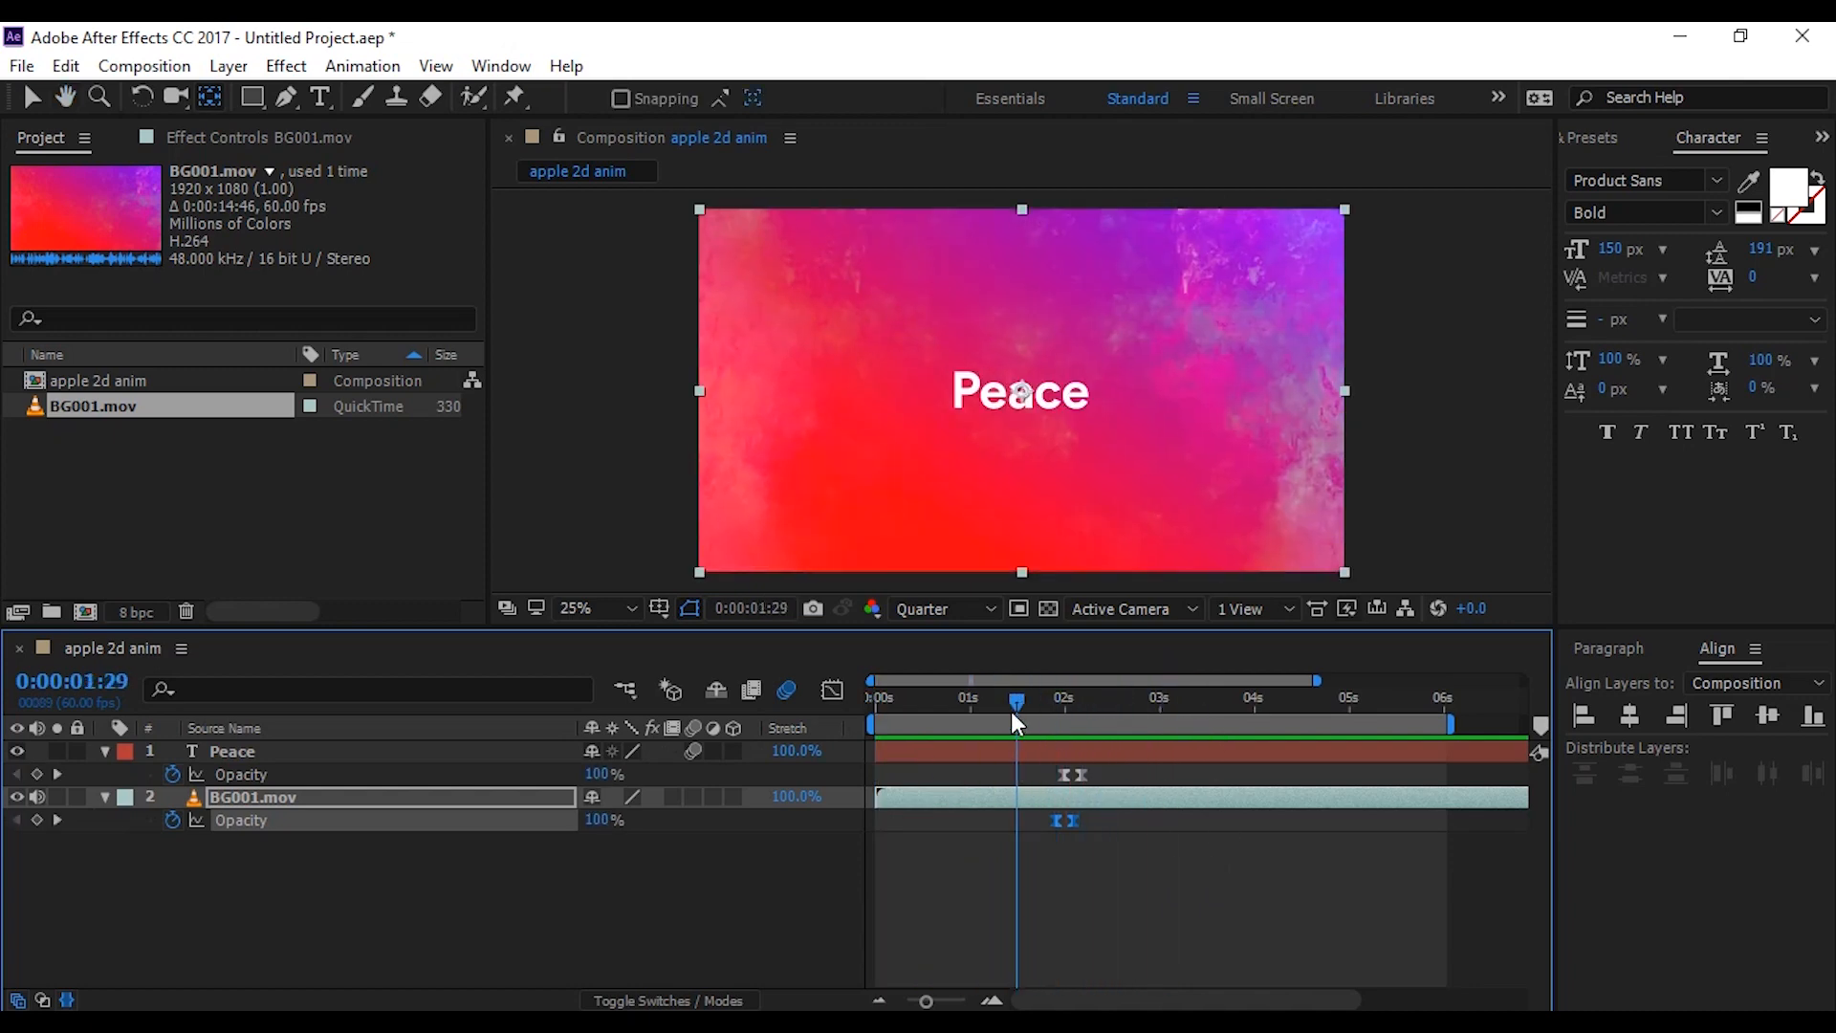
Step: Collapse the properties of the Peace and BG001.mov layers, move the playhead to 0:00:02:26 and deselect all layers
left_click(105, 796)
left_click(102, 751)
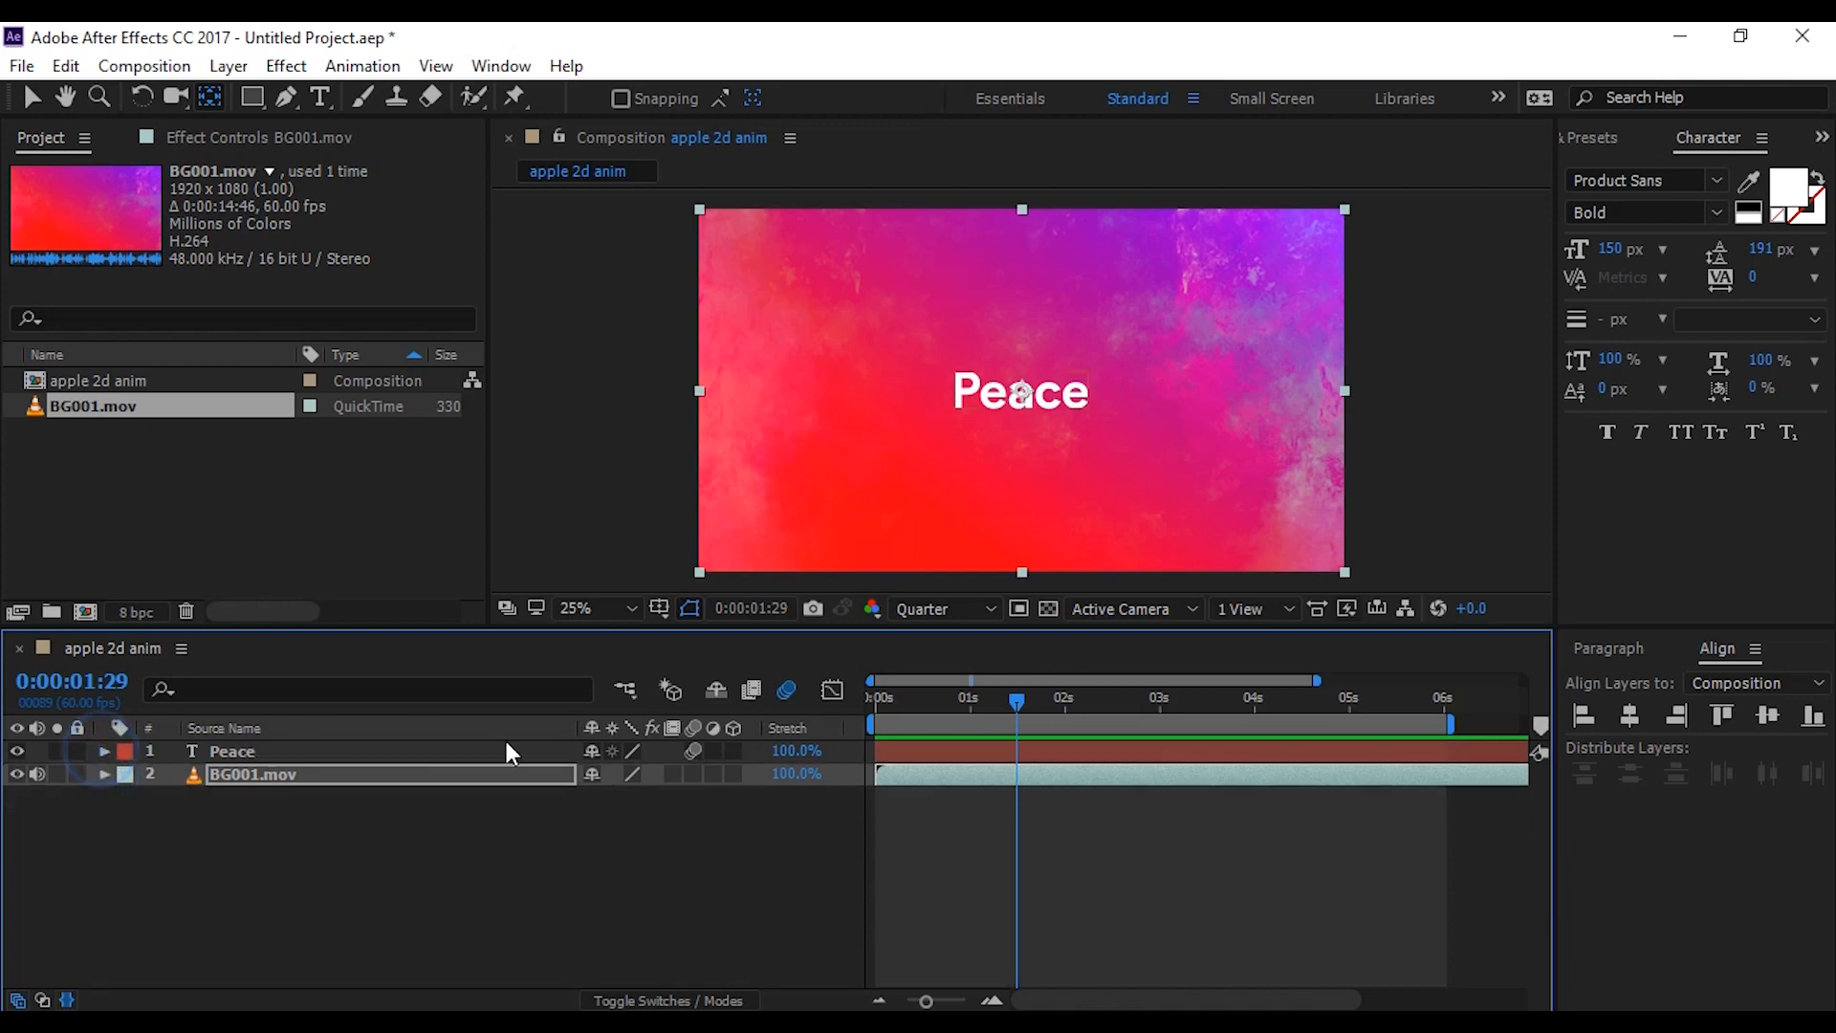
left_click_drag(1019, 714, 1125, 705)
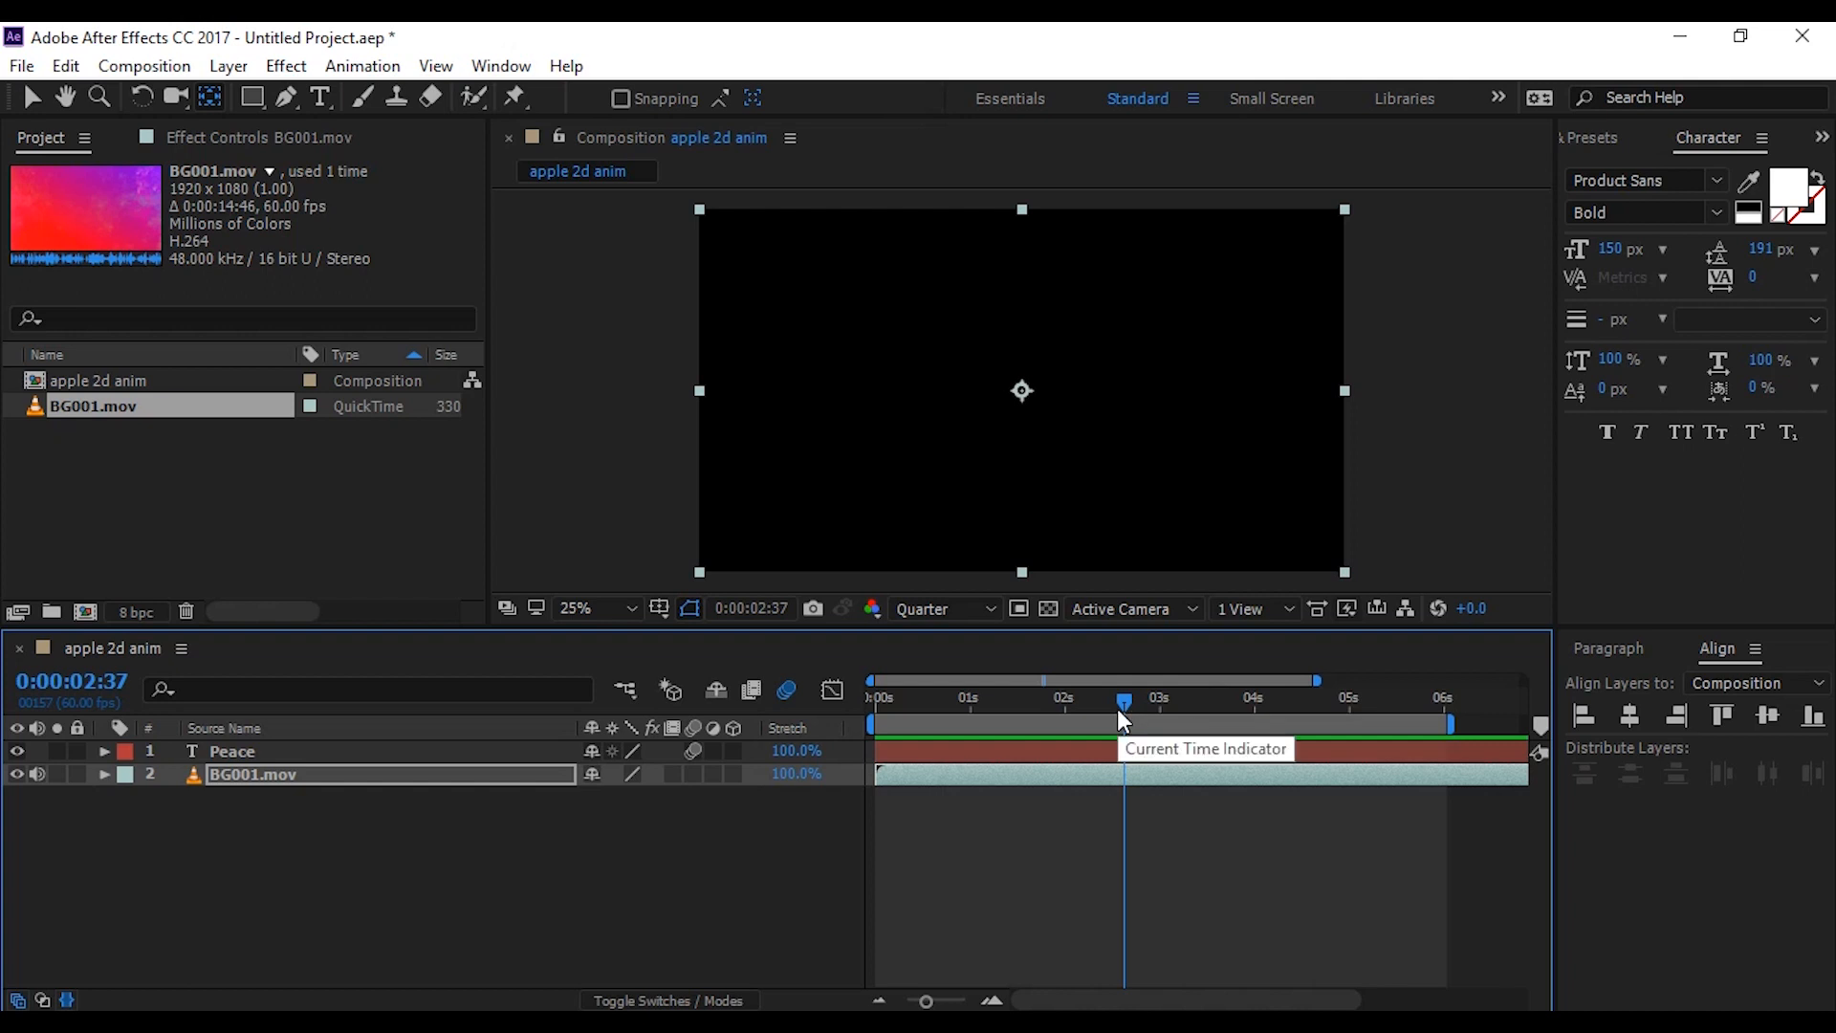
mouse_move(1124, 717)
left_mouse_down()
mouse_move(1090, 715)
mouse_move(1106, 715)
left_mouse_up()
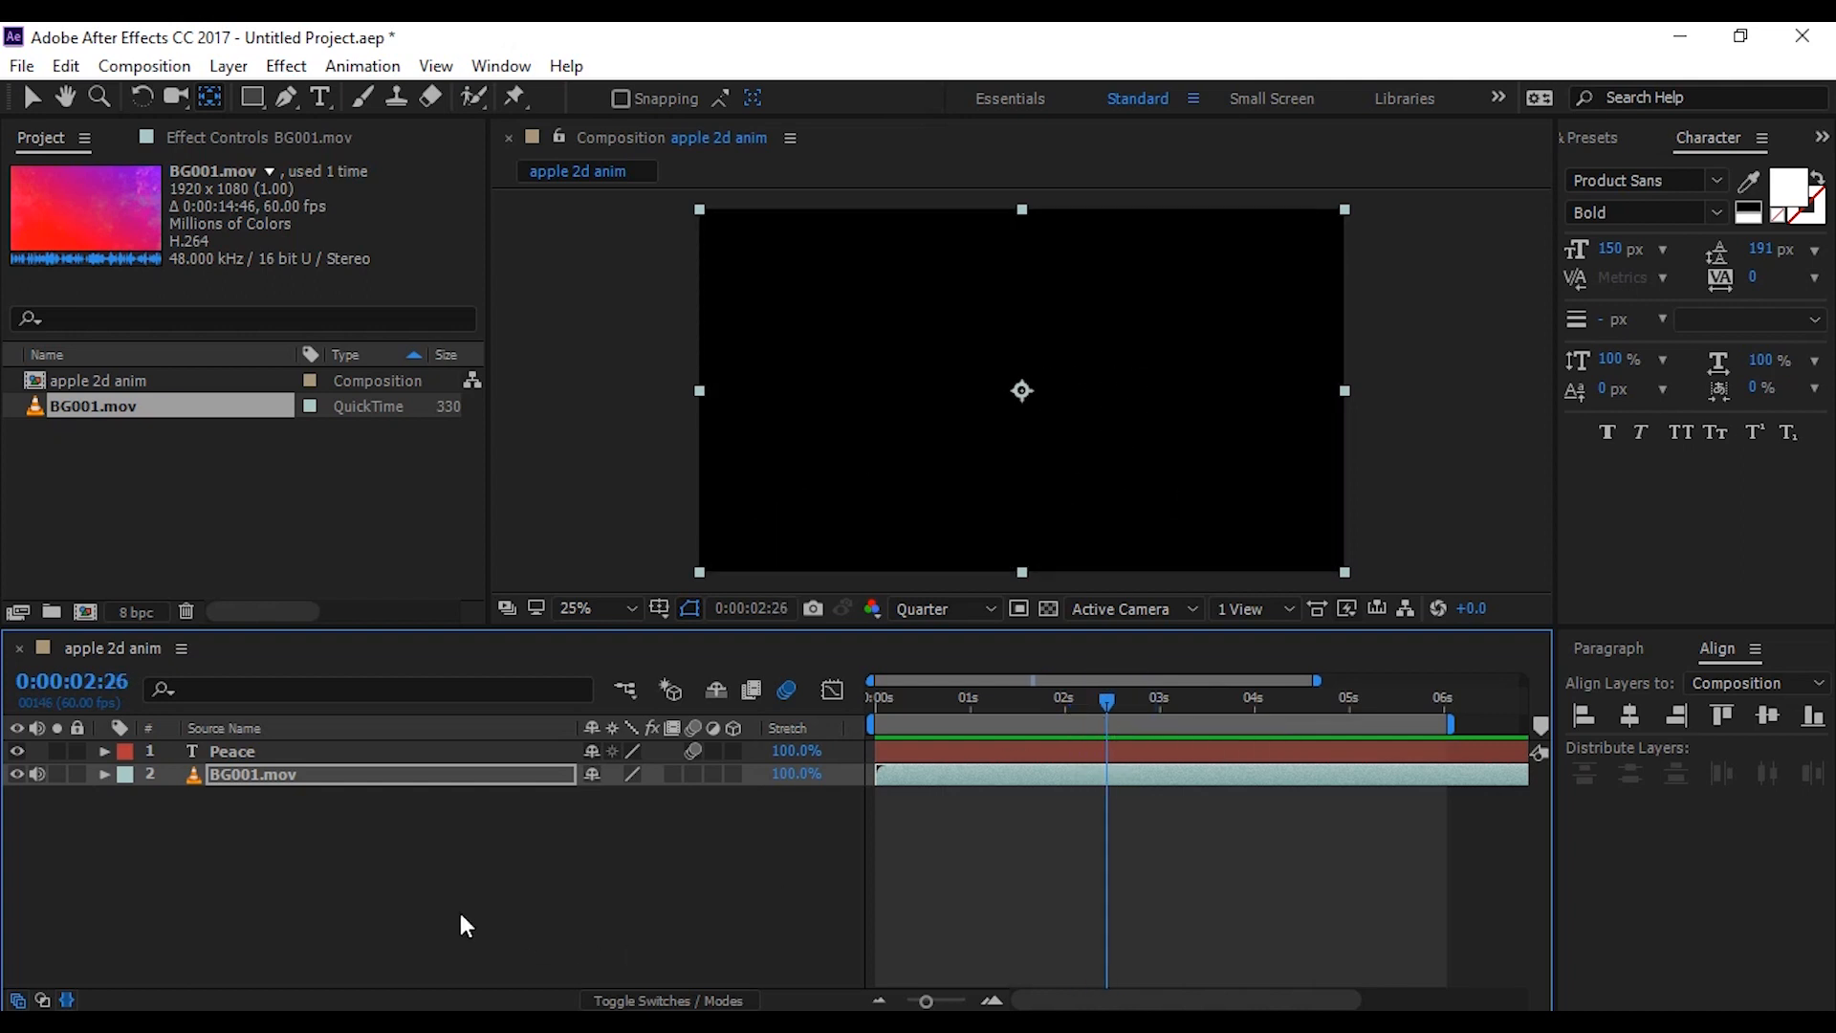
left_click(405, 878)
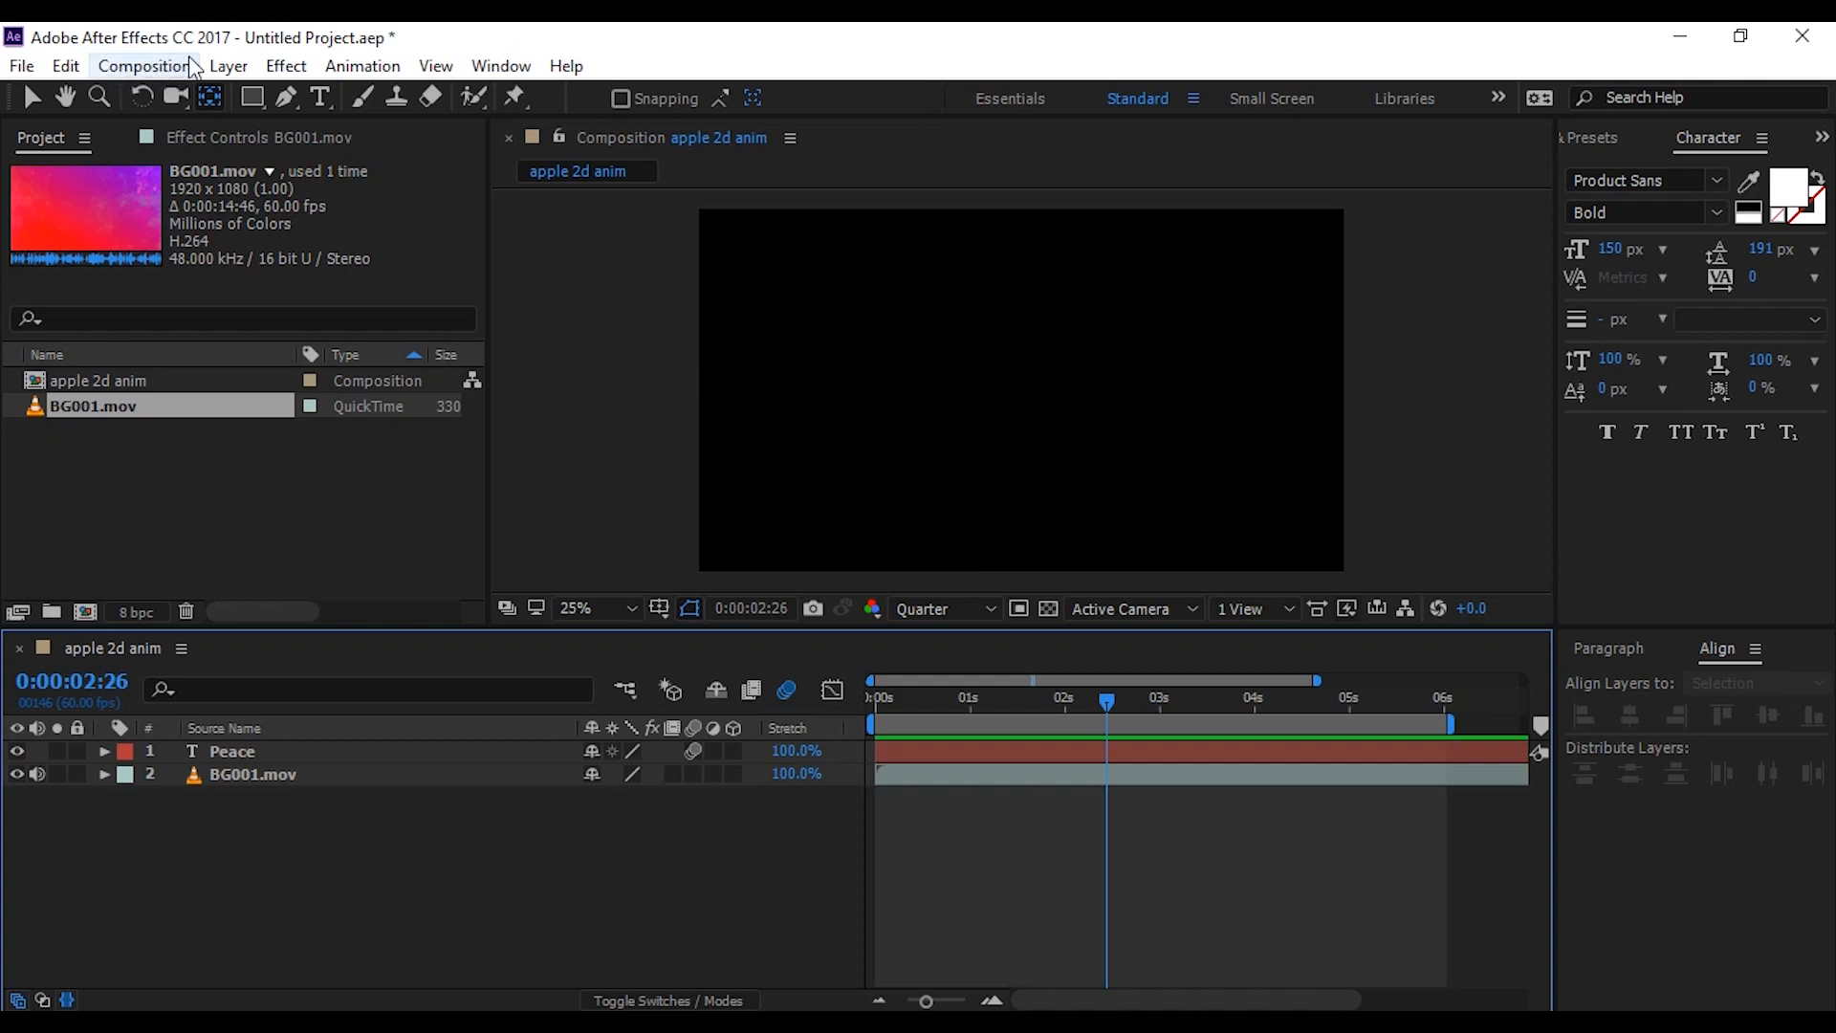
Step: Change the background color of the apple 2d anim composition to white in its composition settings
left_click(151, 68)
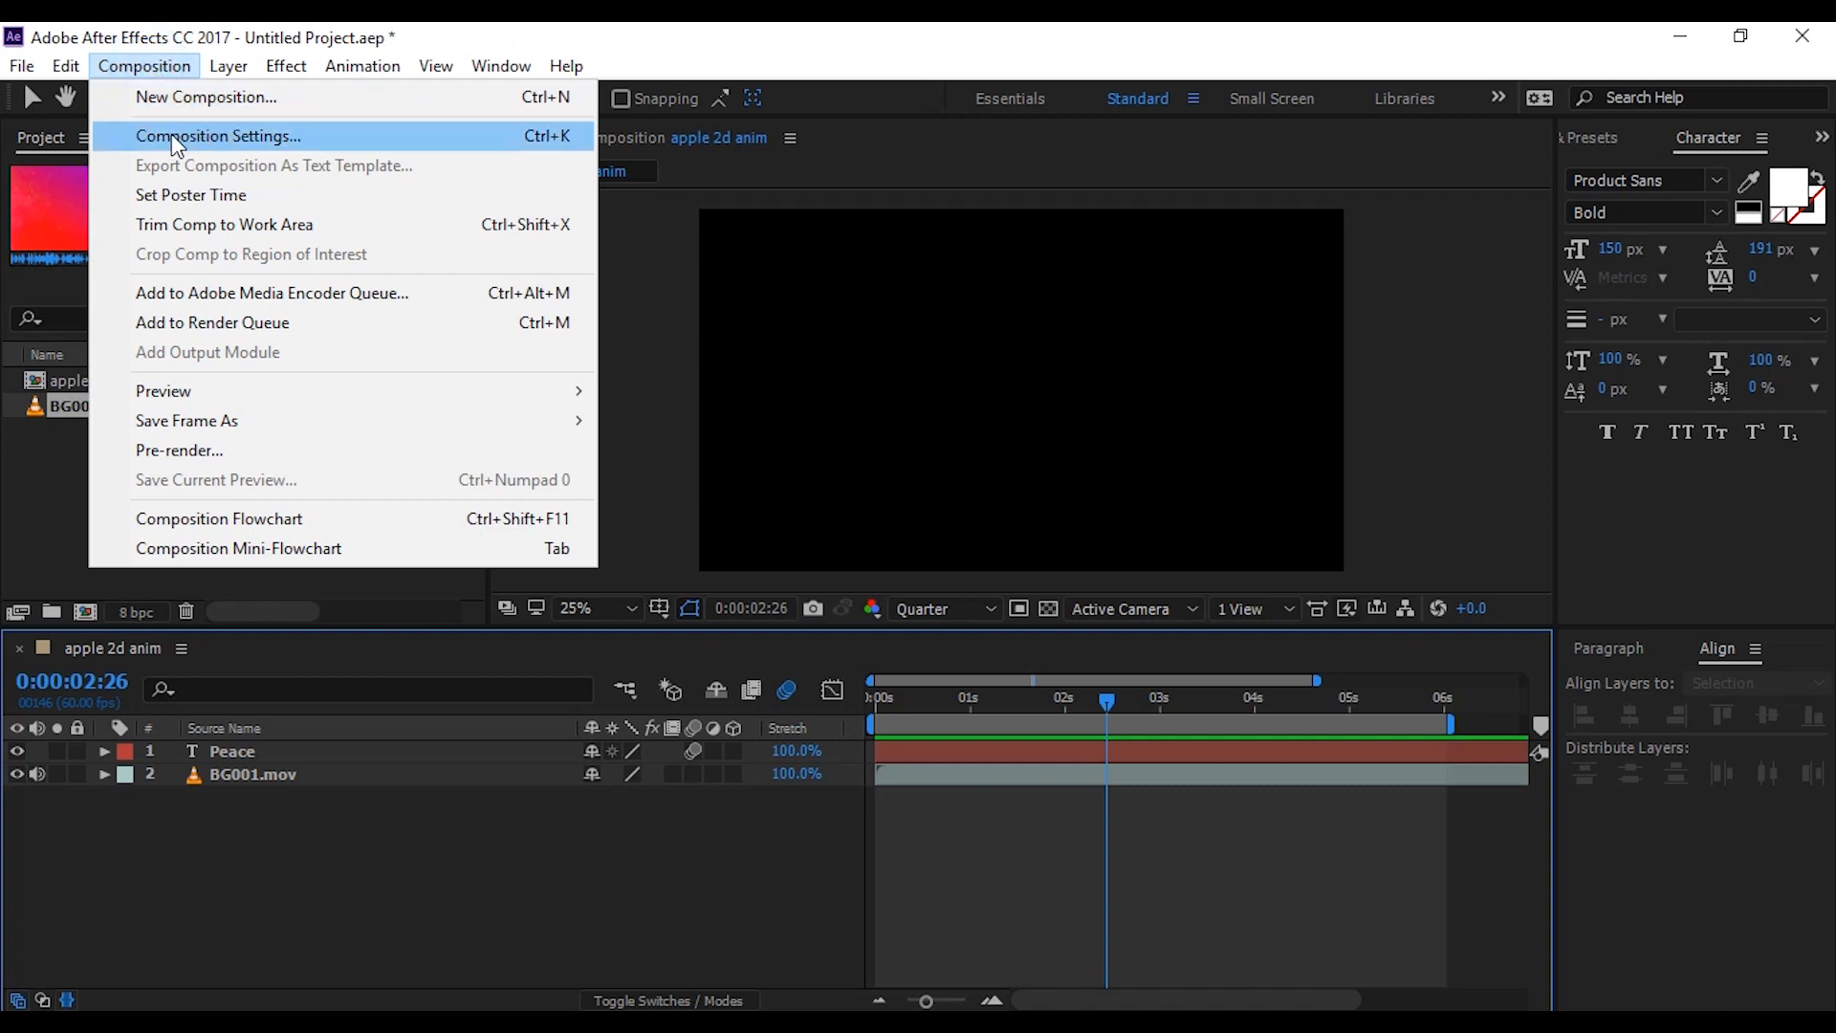
left_click(478, 141)
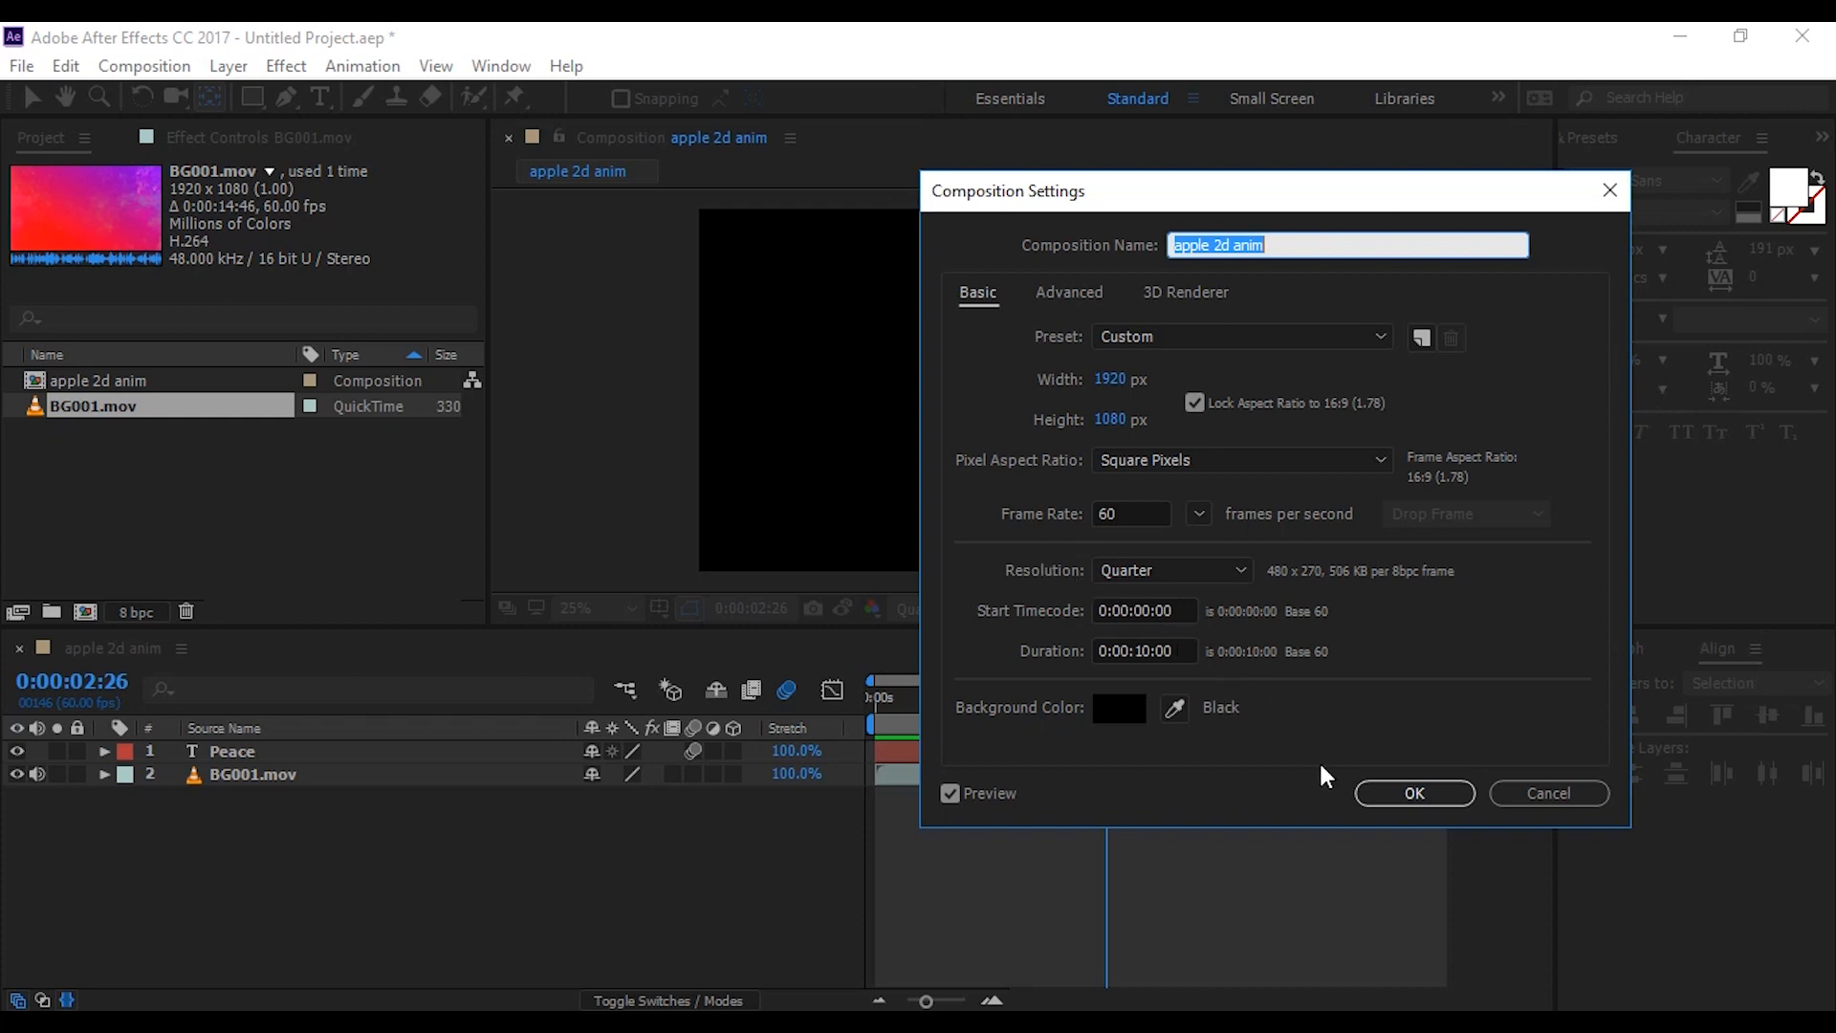
left_click(1108, 707)
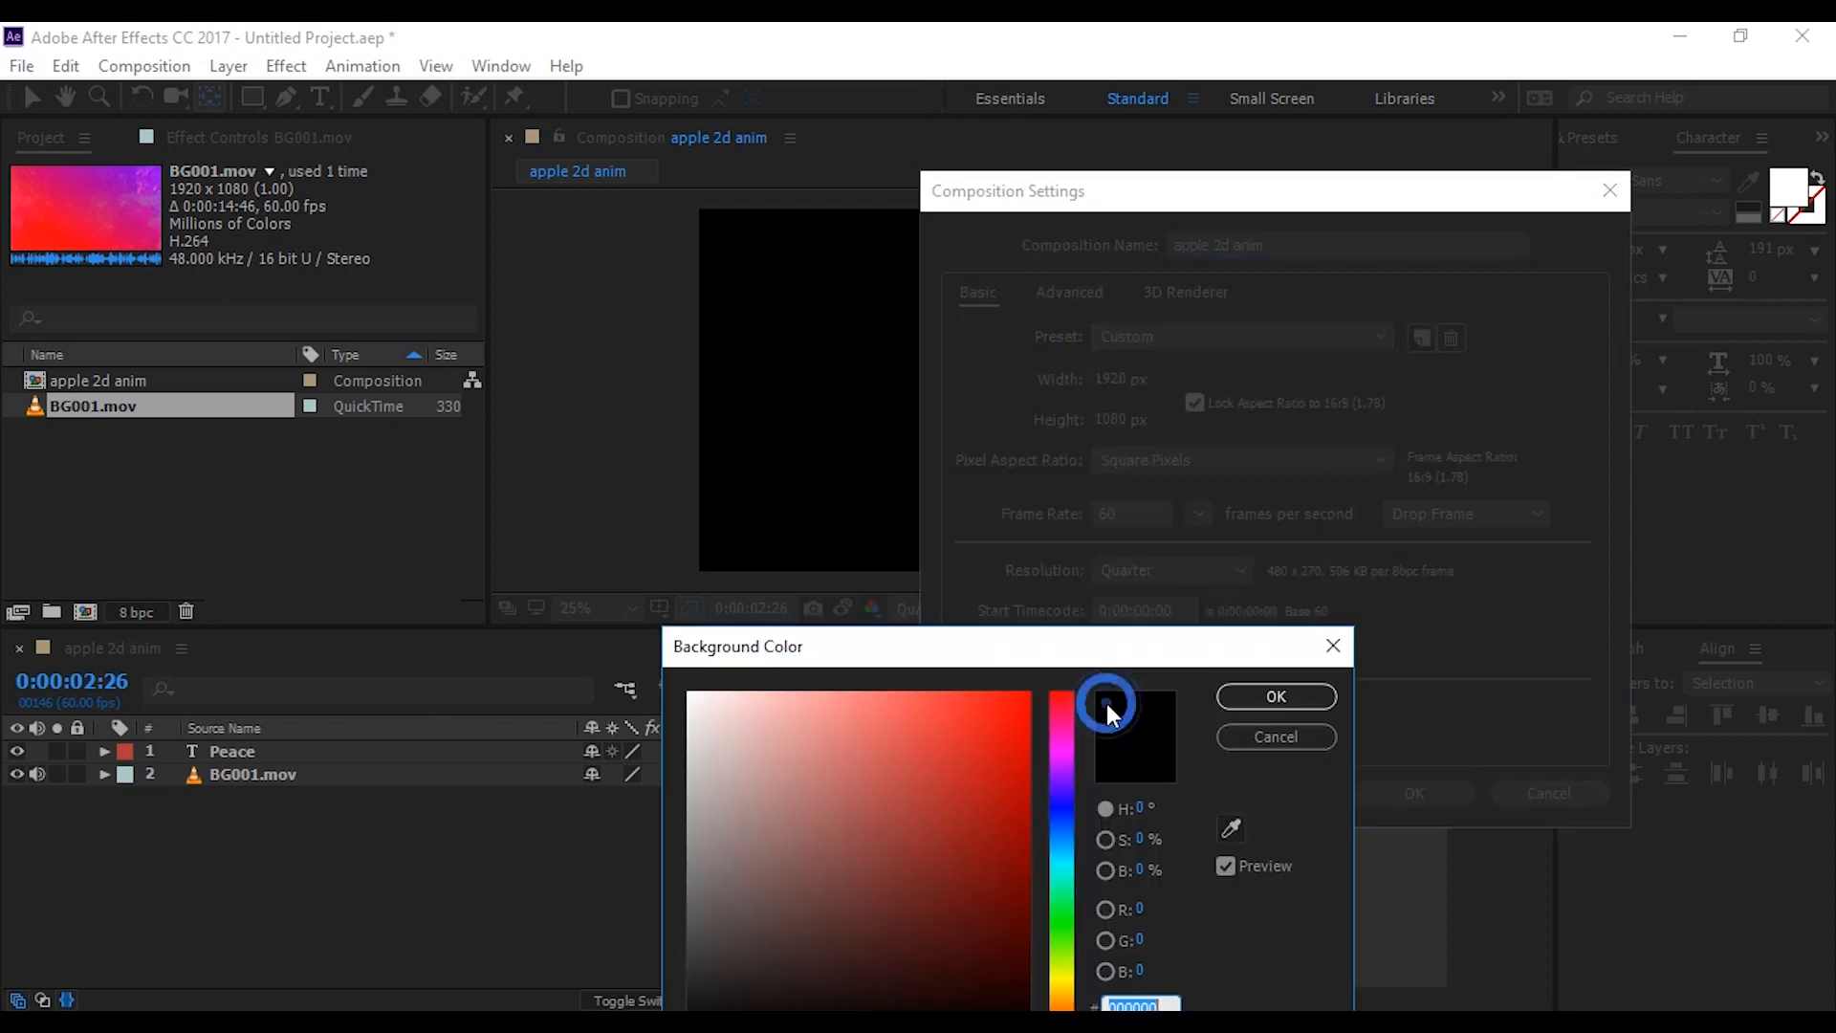
left_click(857, 717)
left_click(1233, 696)
left_click(1419, 790)
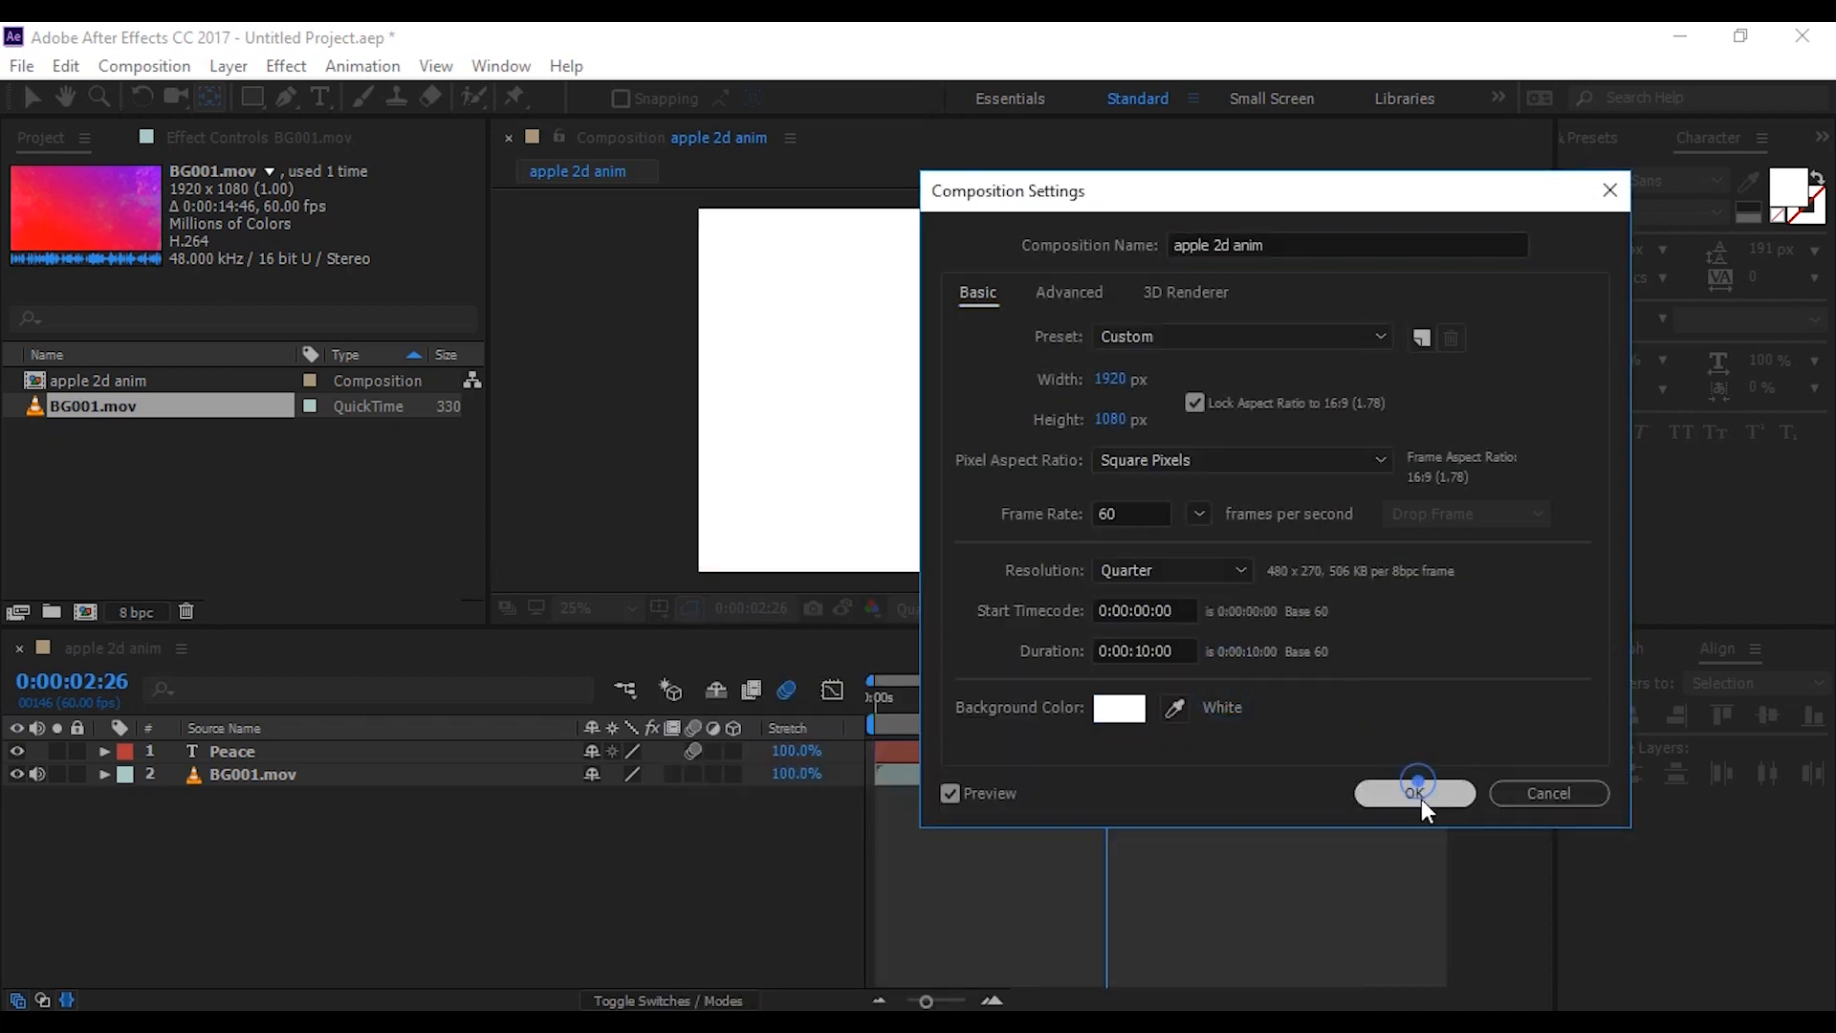
Step: Play the animation twice from the start to check the fade to the white background, stopping after the fade-out
left_click_drag(1110, 690, 686, 802)
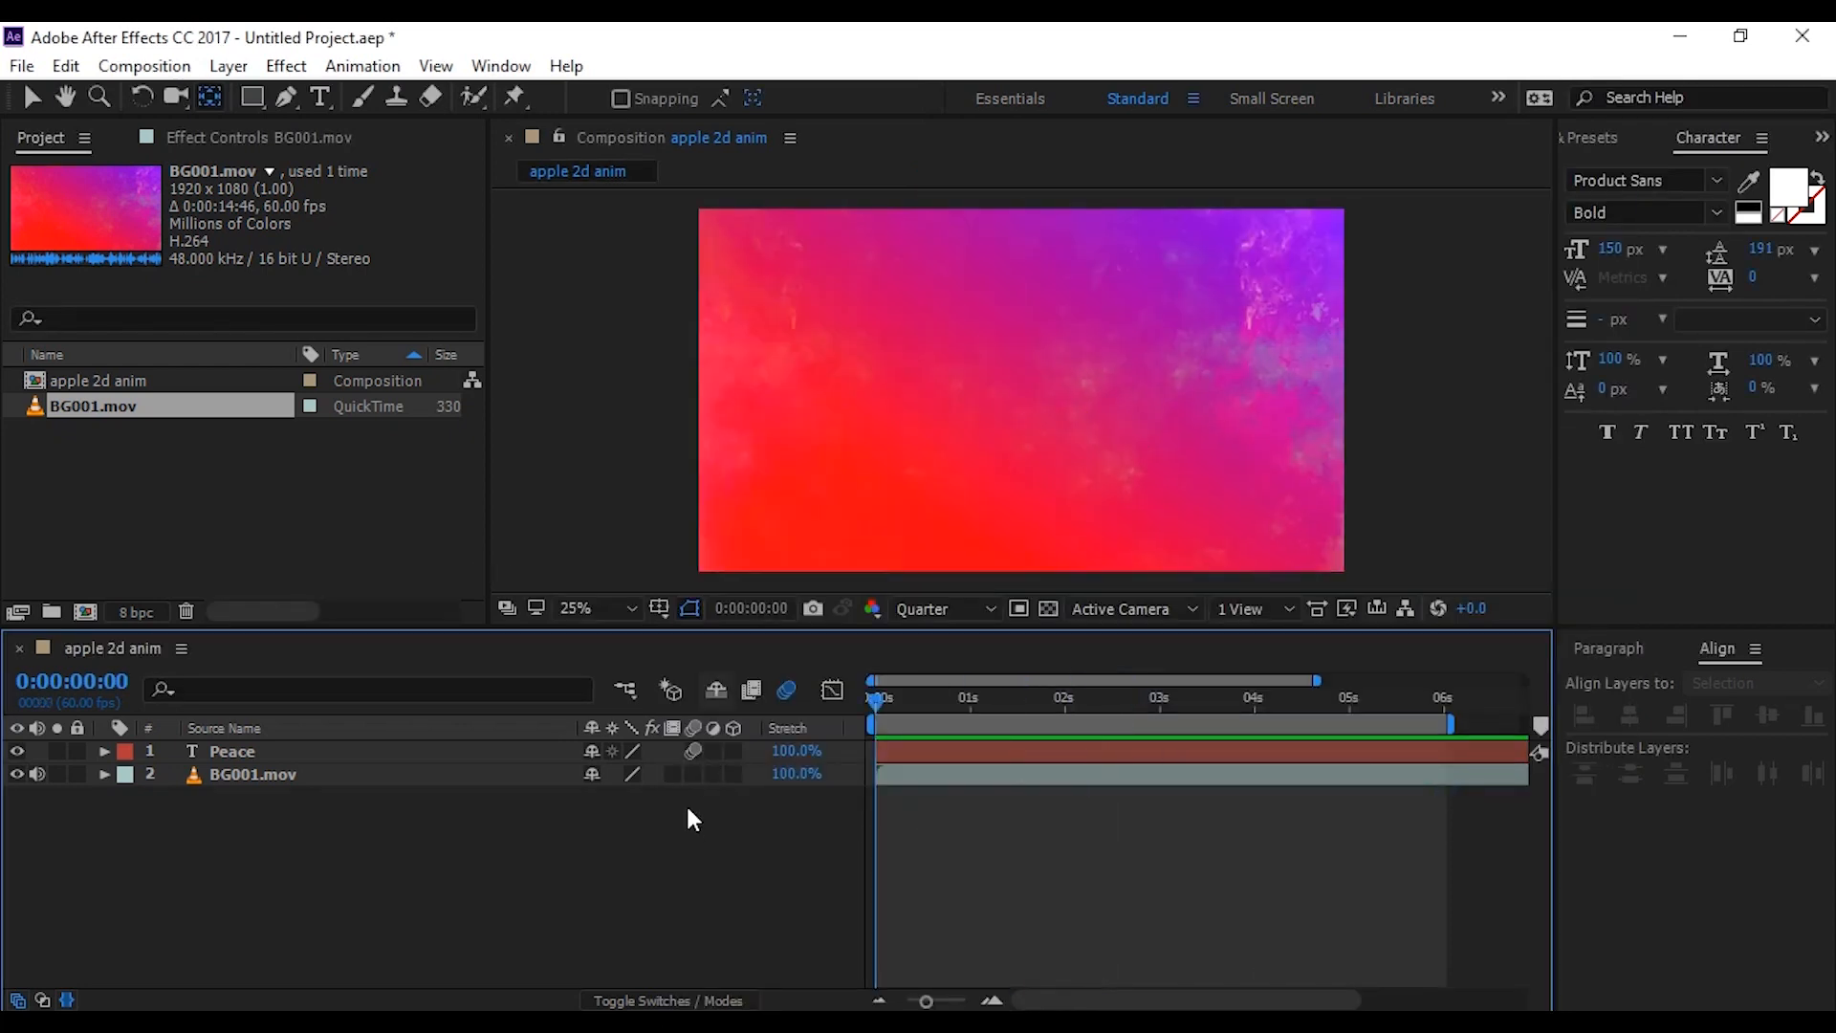
left_click(686, 823)
key("space")
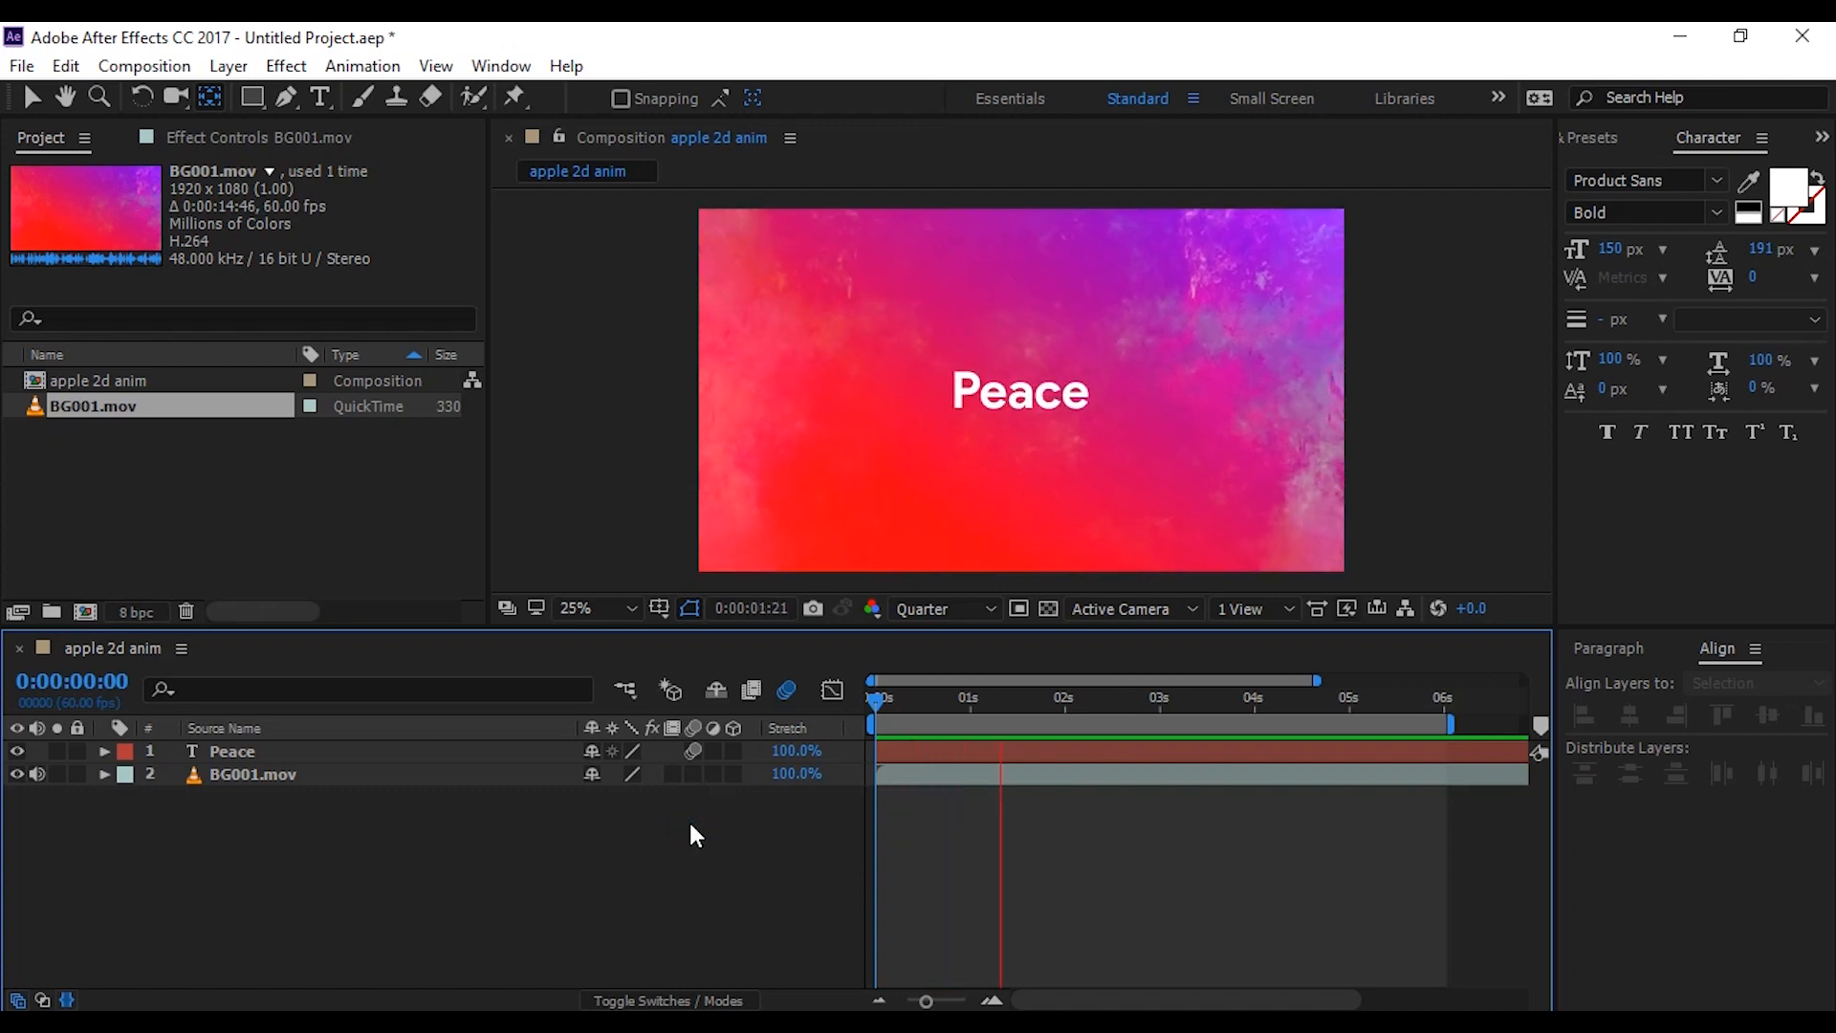
key("space")
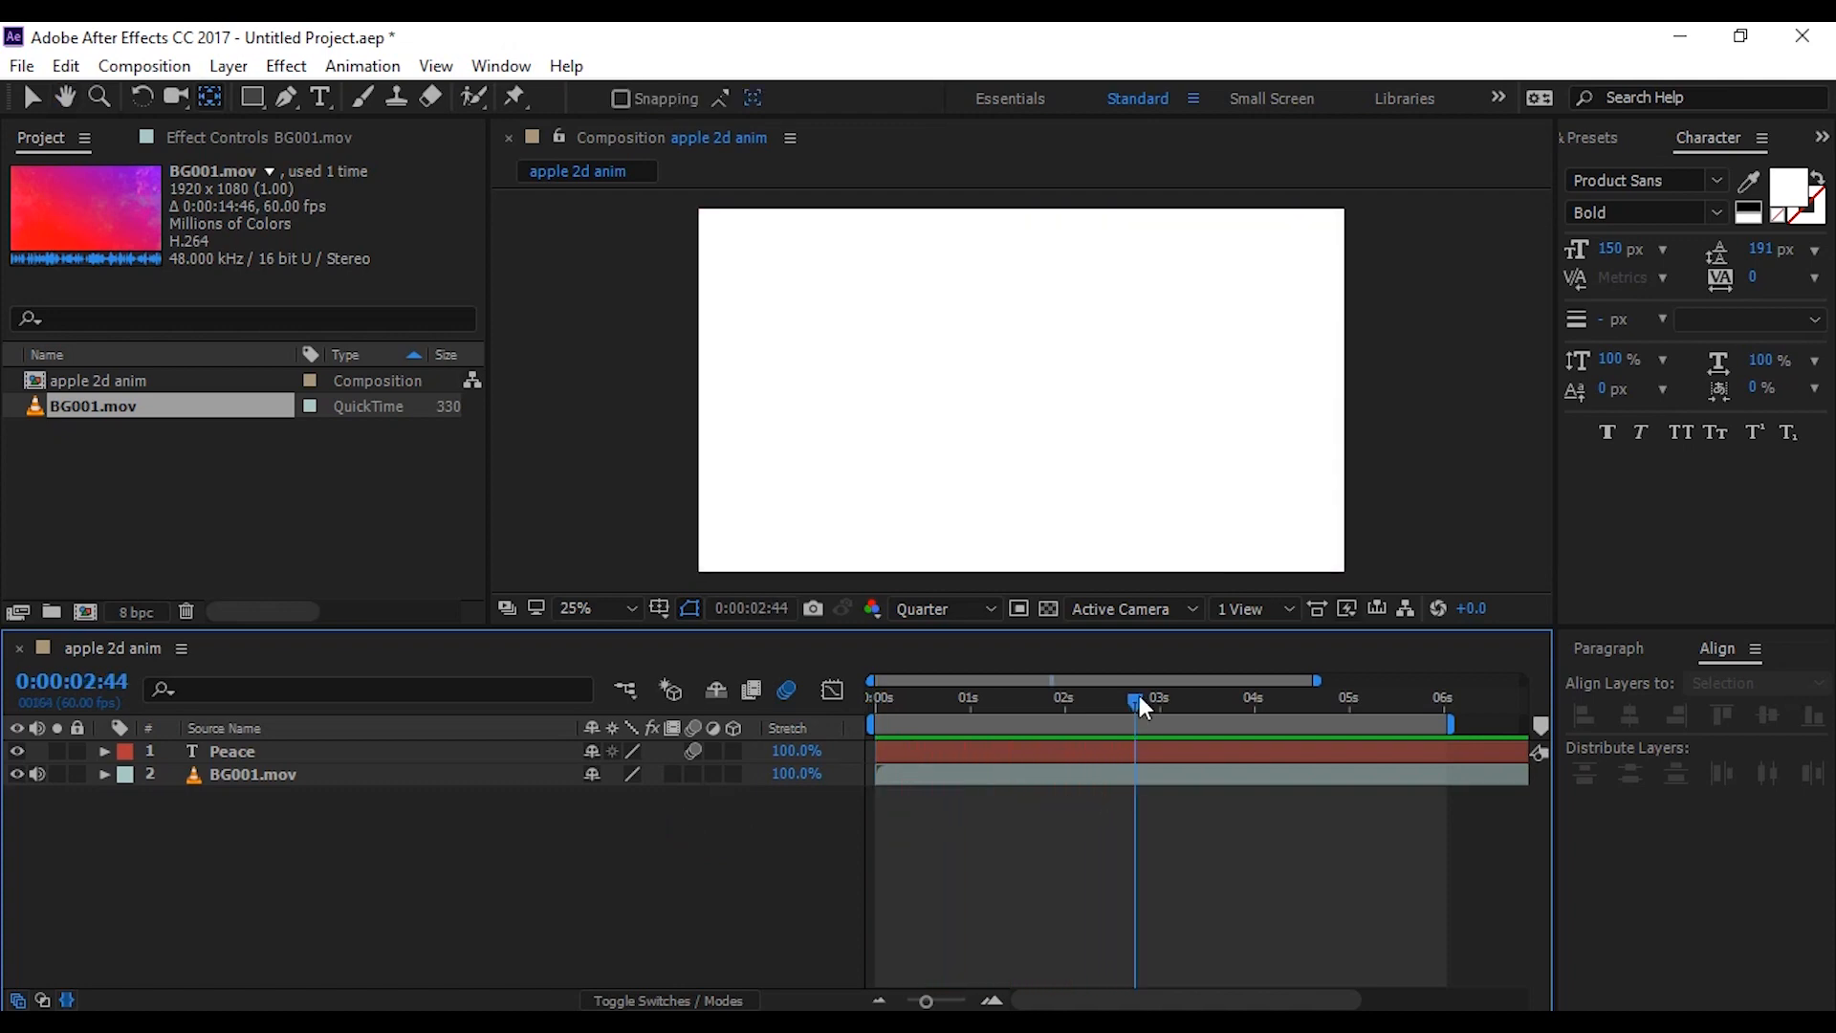
left_click_drag(1139, 706, 723, 691)
key("space")
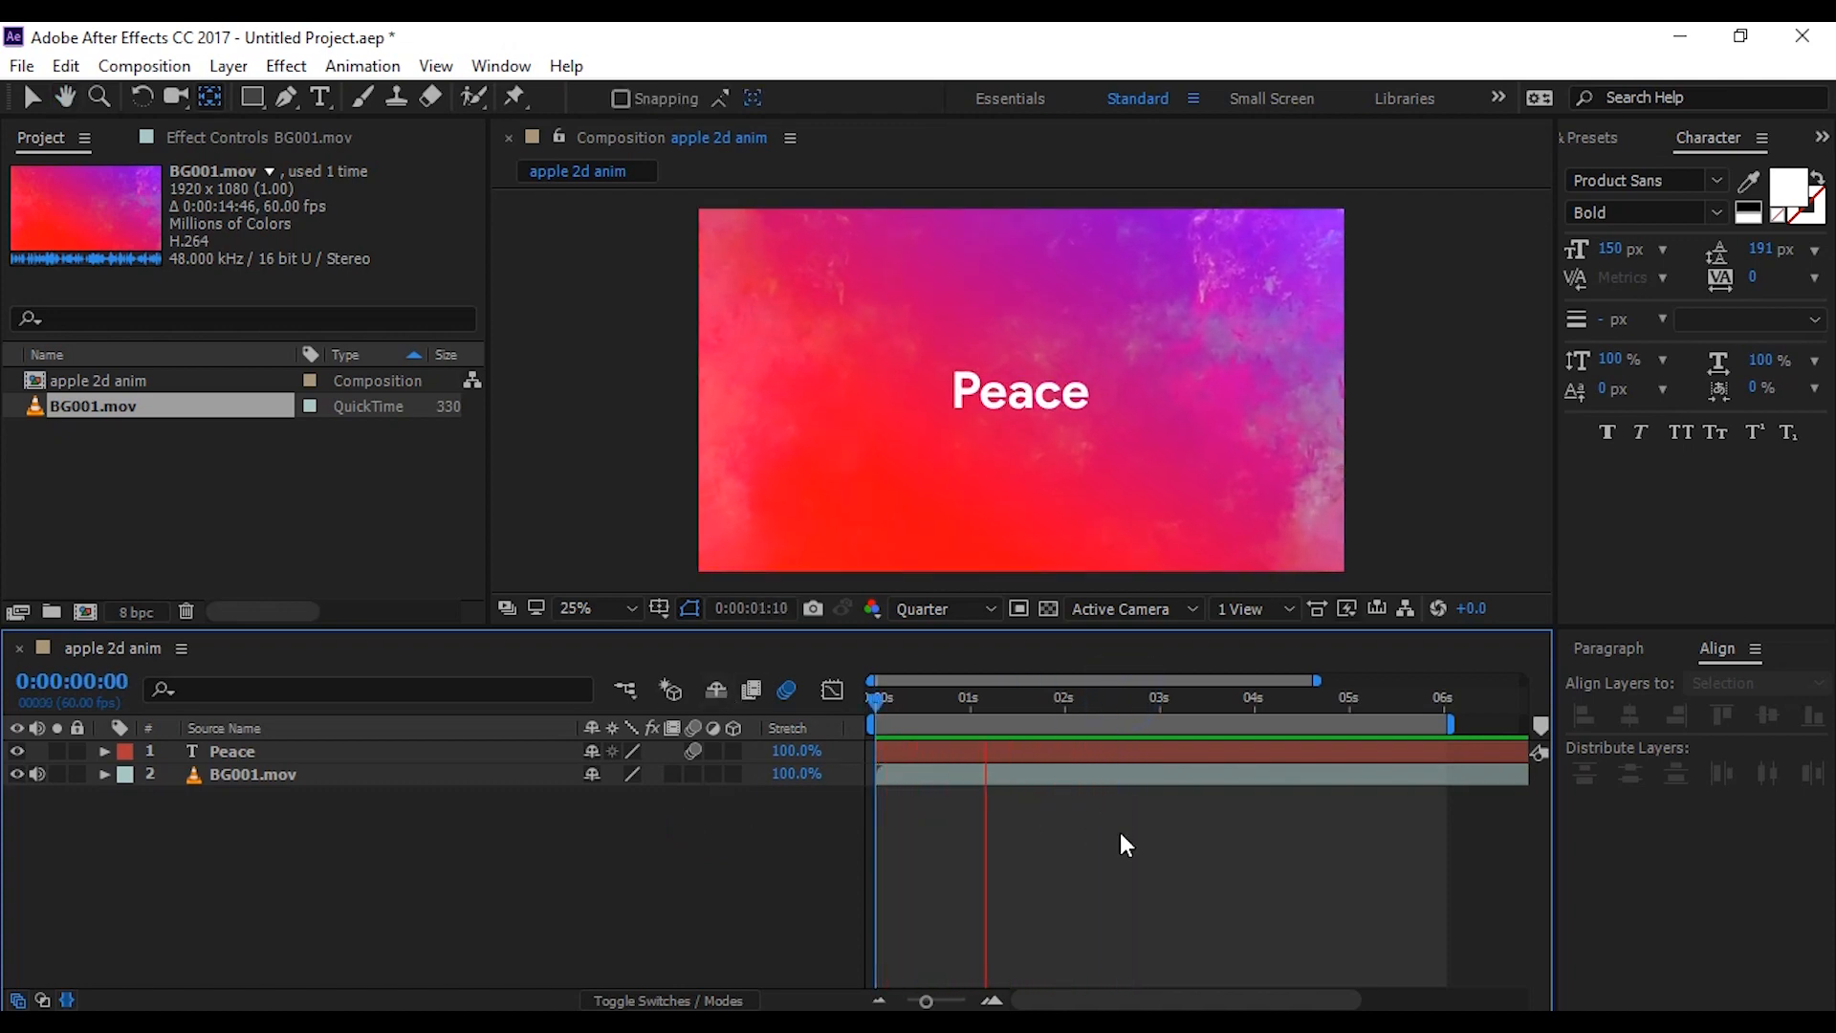
key("space")
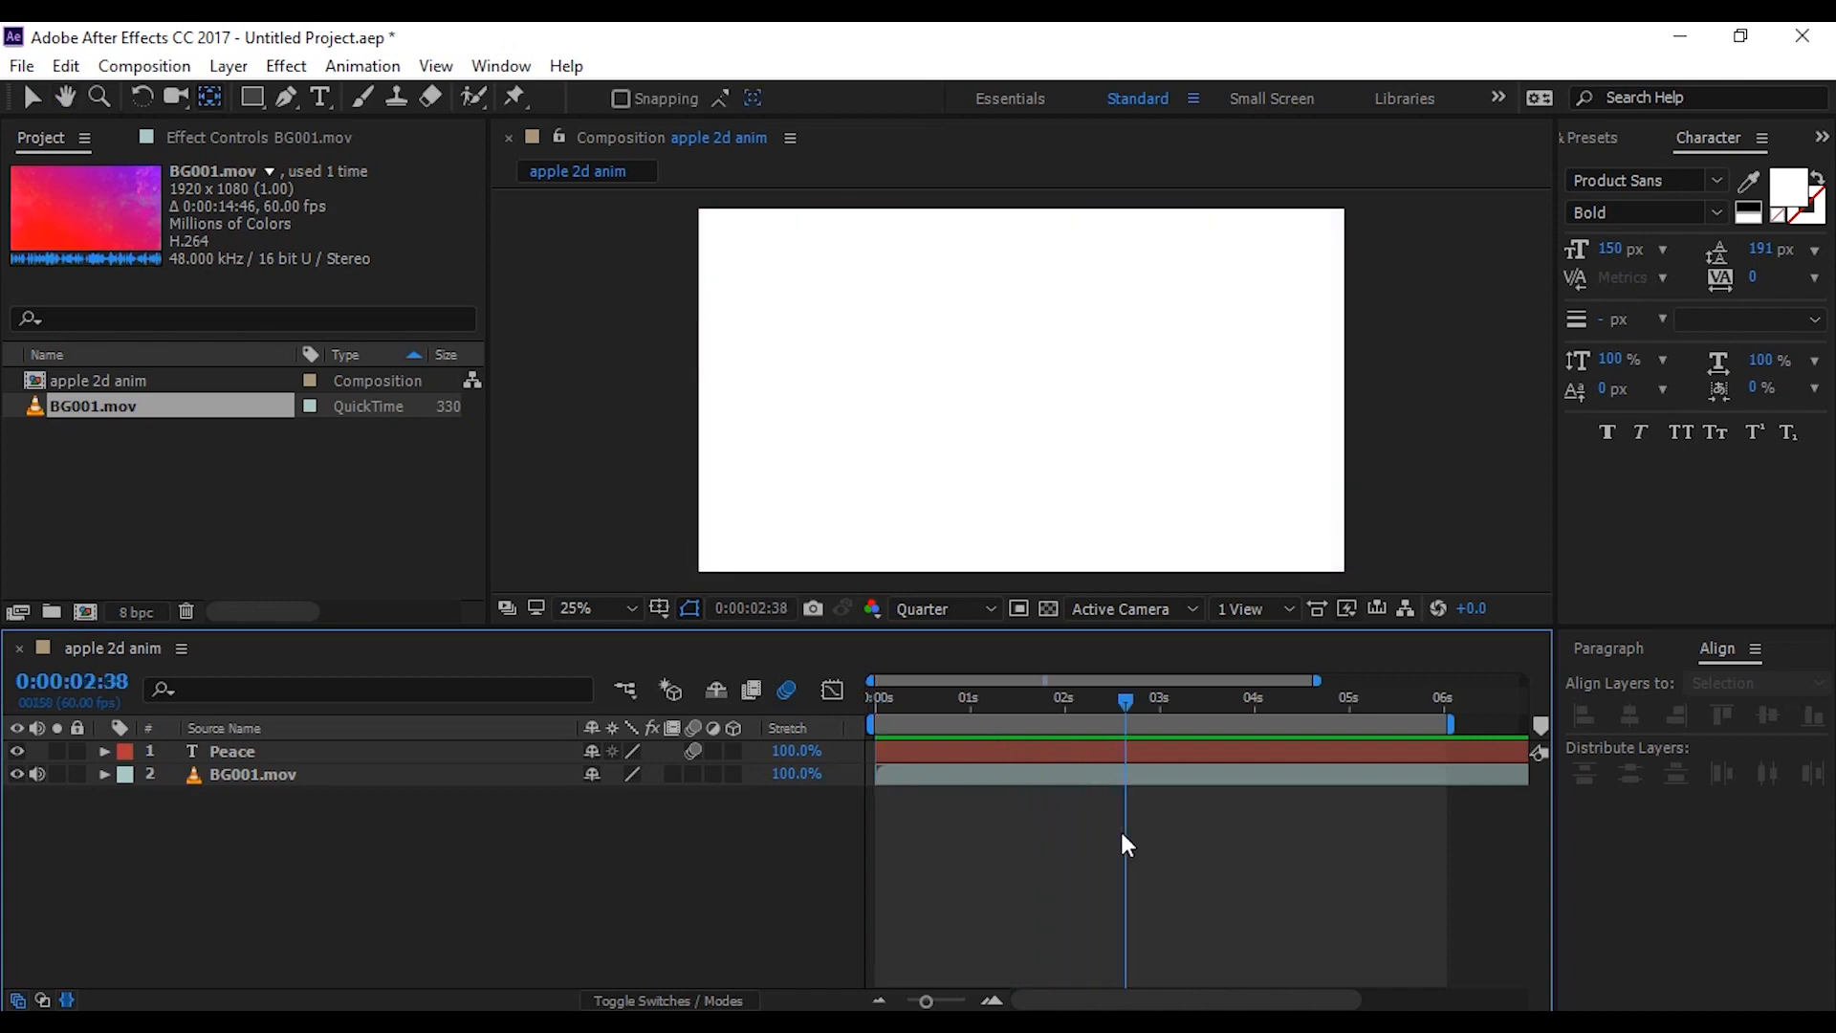